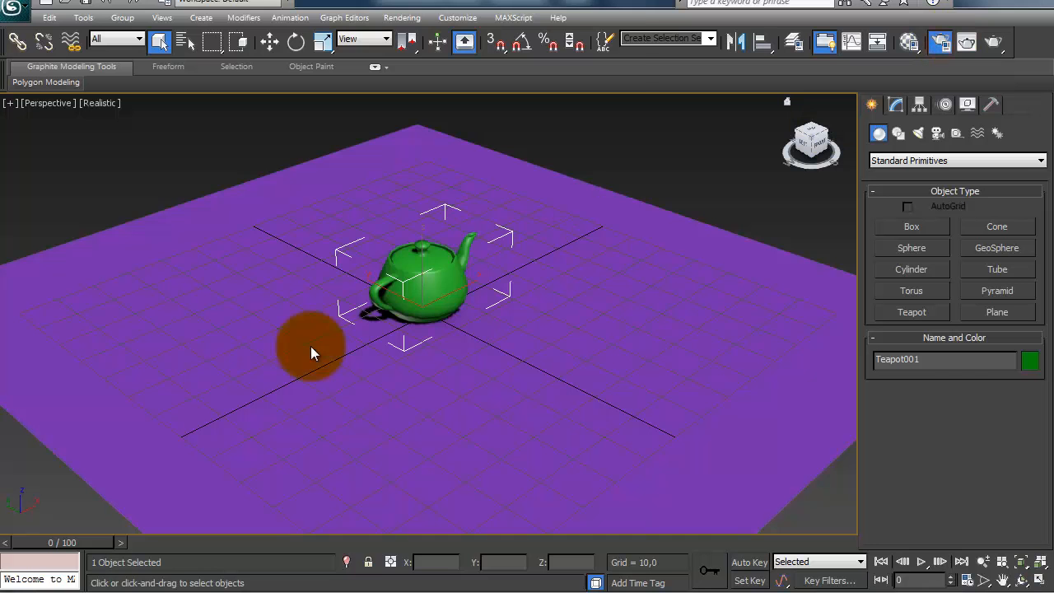
{"action": "left_click_drag", "start_coordinate": [392, 5], "coordinate": [263, 10]}
{"action": "left_click", "coordinate": [441, 7]}
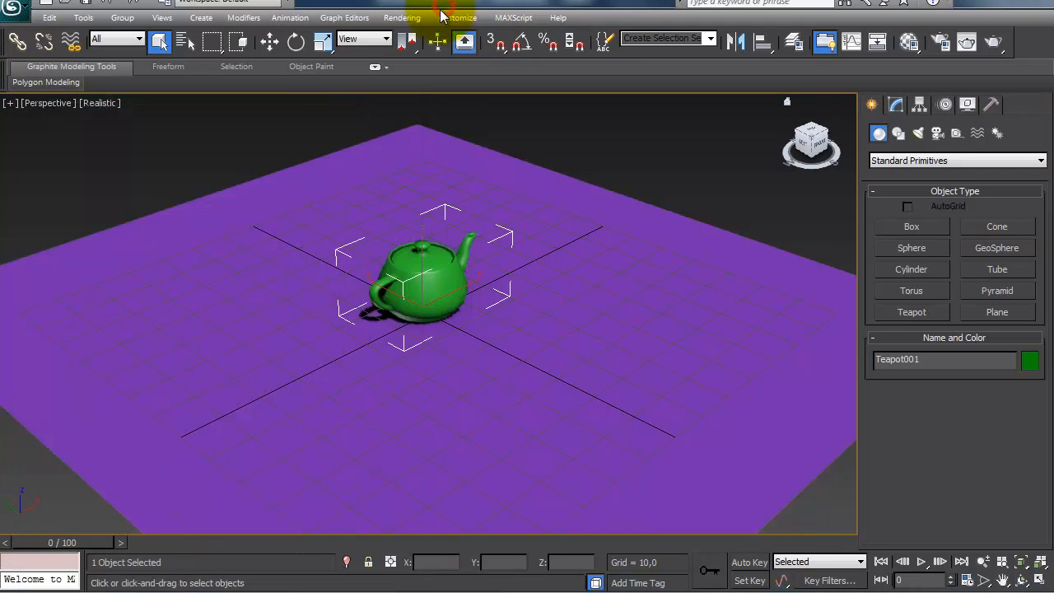
{"action": "left_click", "coordinate": [456, 17]}
{"action": "left_click", "coordinate": [506, 167]}
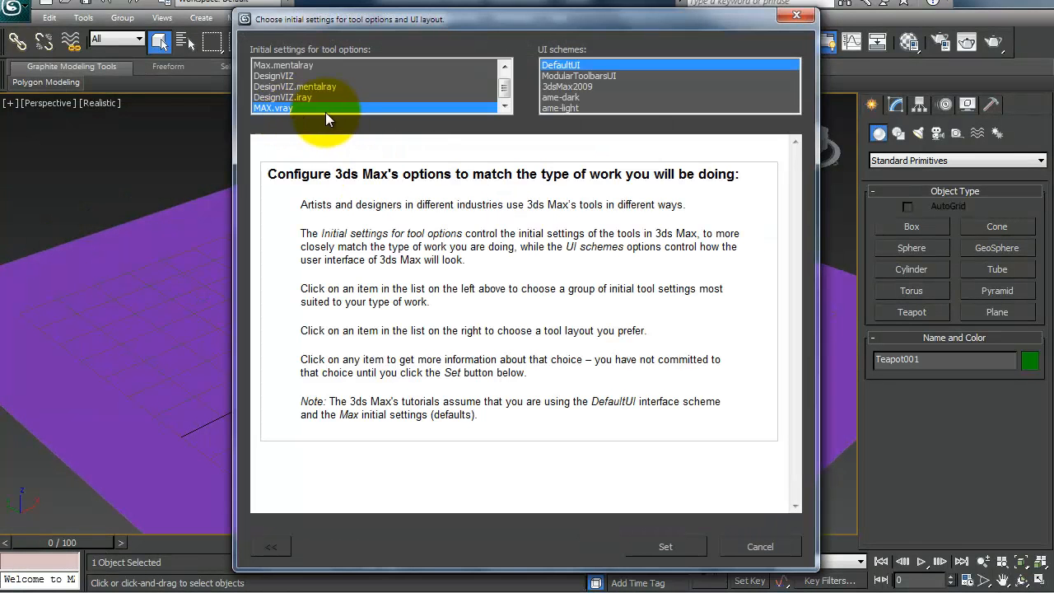
{"action": "left_click", "coordinate": [769, 552]}
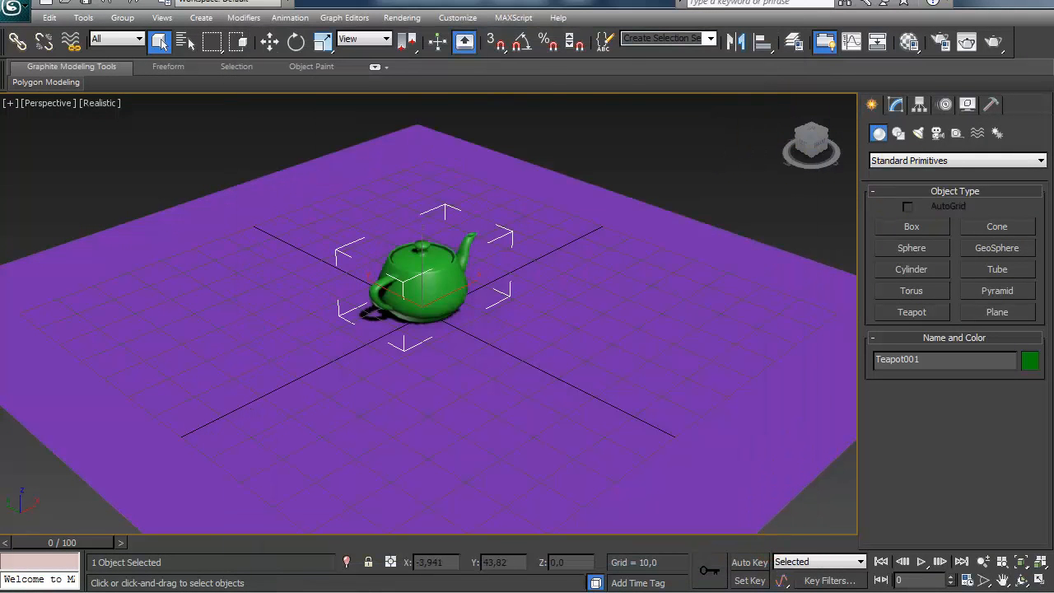
Step: Load the vray.gamma2.2 render preset in Render Setup for both the Common and V-Ray Adv 2.40.03 categories
{"action": "key", "text": "F10"}
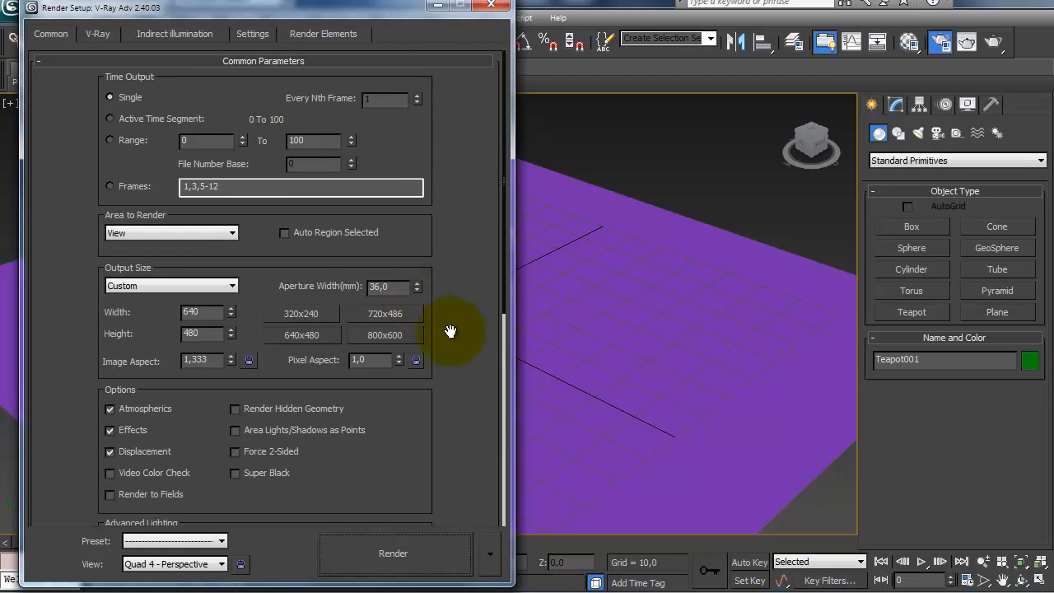
{"action": "left_click", "coordinate": [909, 41]}
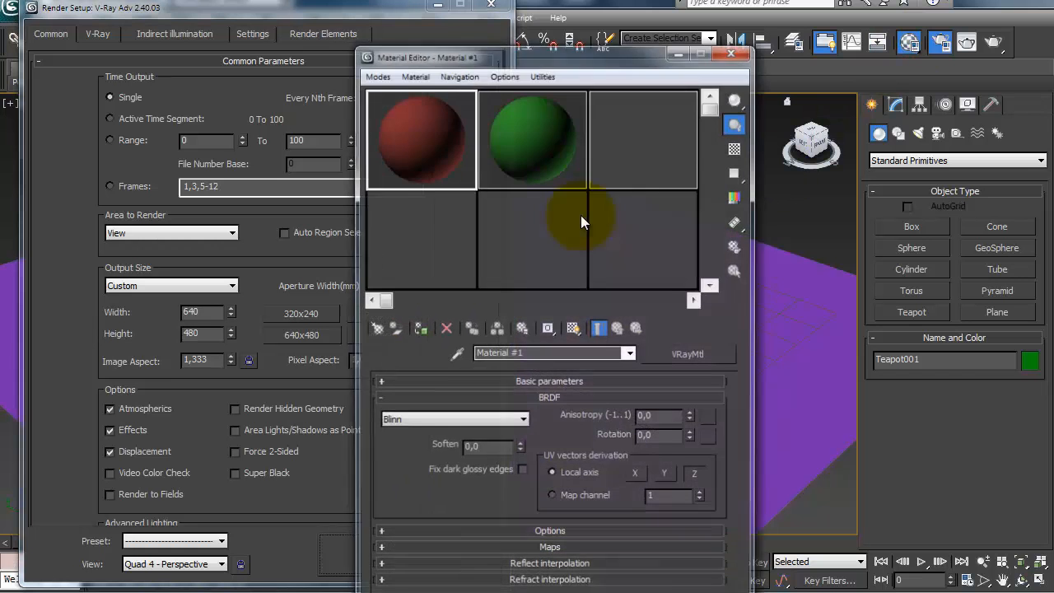
{"action": "left_click_drag", "start_coordinate": [591, 53], "coordinate": [908, 18]}
{"action": "left_click", "coordinate": [908, 19]}
{"action": "left_click", "coordinate": [216, 542]}
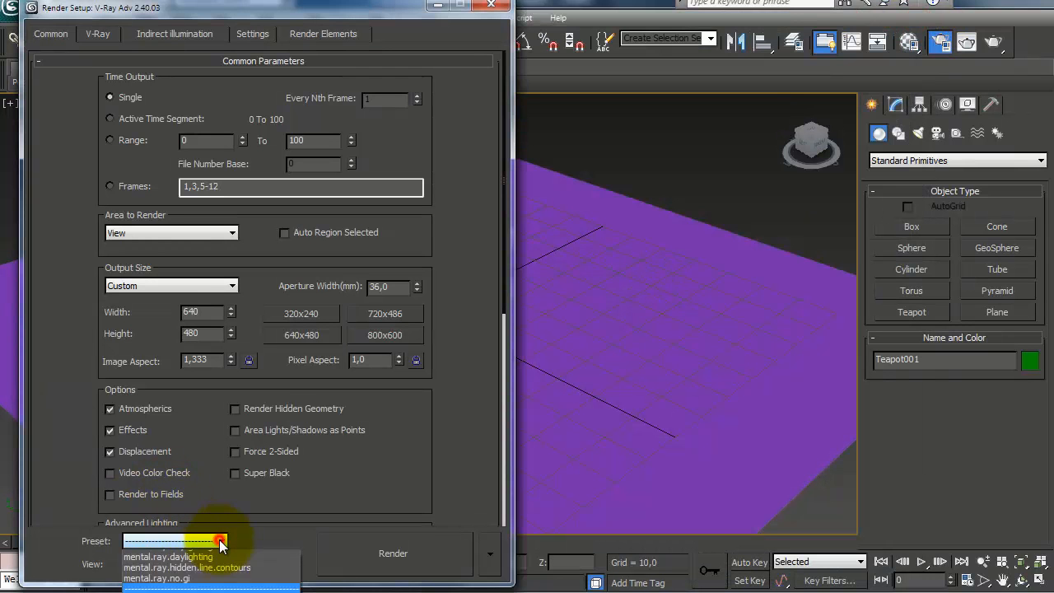
{"action": "left_click", "coordinate": [198, 556]}
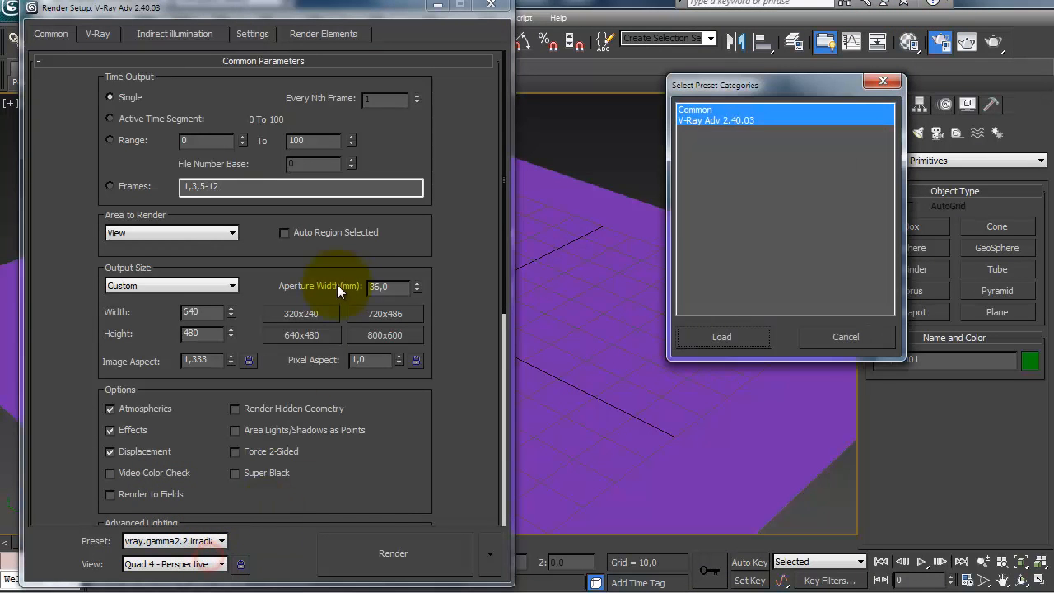
{"action": "left_click", "coordinate": [721, 338]}
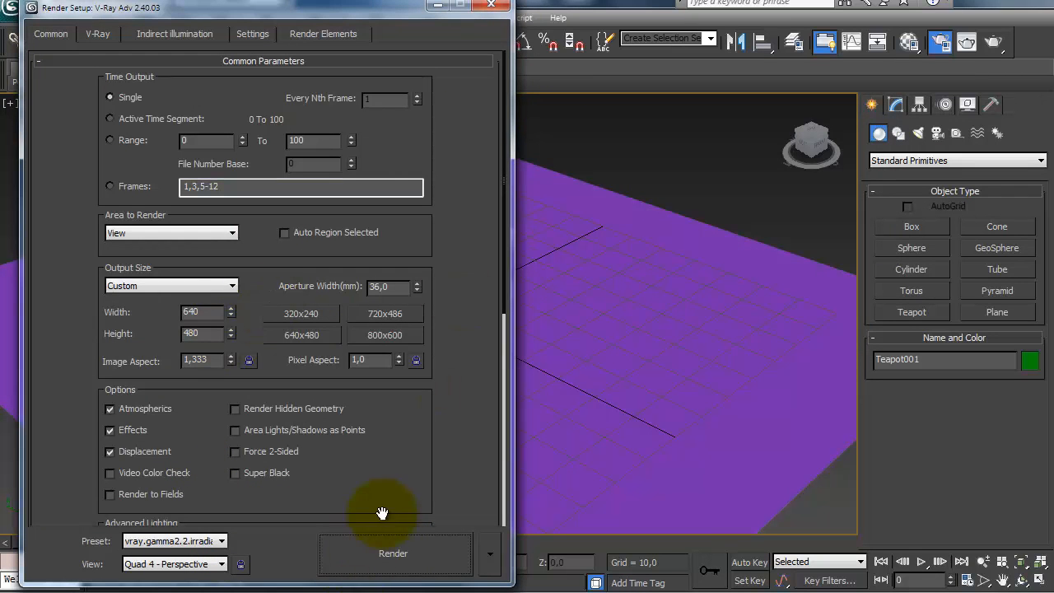
Step: Start a test render of the perspective view, cancel it early and close the render windows
{"action": "left_click", "coordinate": [380, 568]}
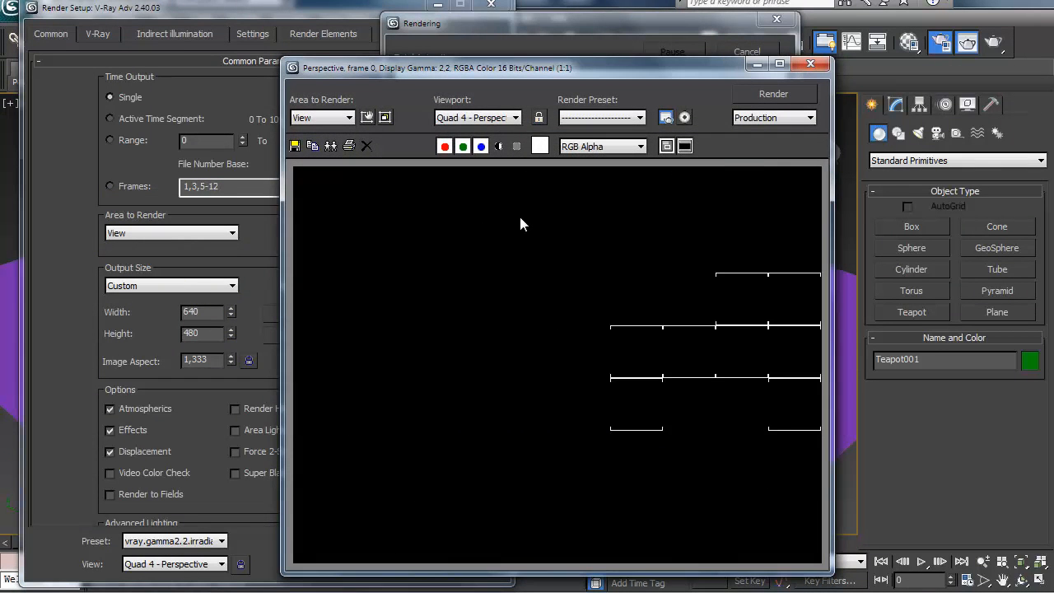
{"action": "key", "text": "Escape"}
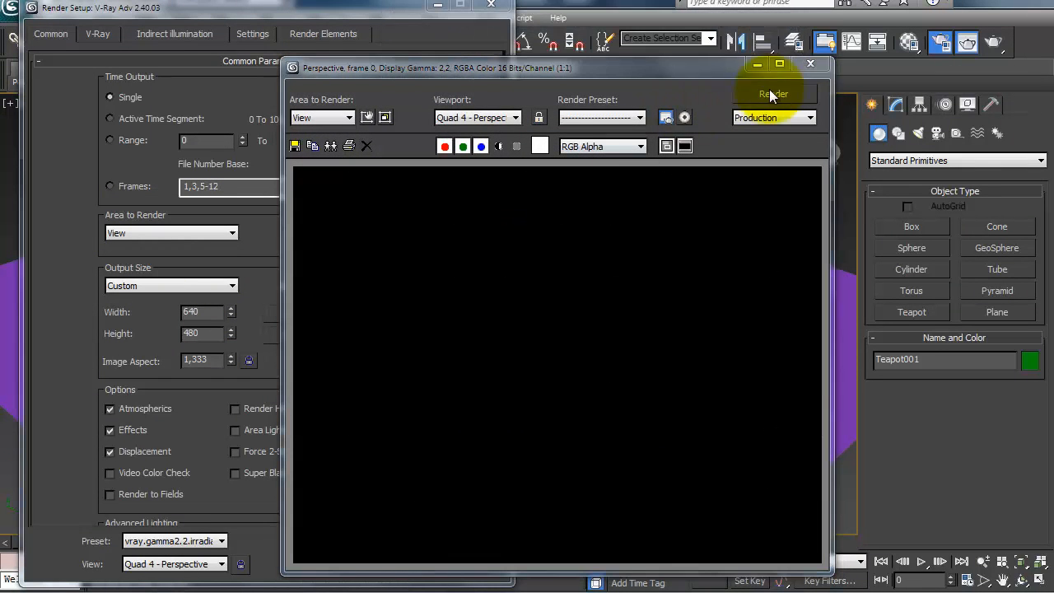
{"action": "left_click", "coordinate": [811, 64]}
{"action": "left_click", "coordinate": [491, 5]}
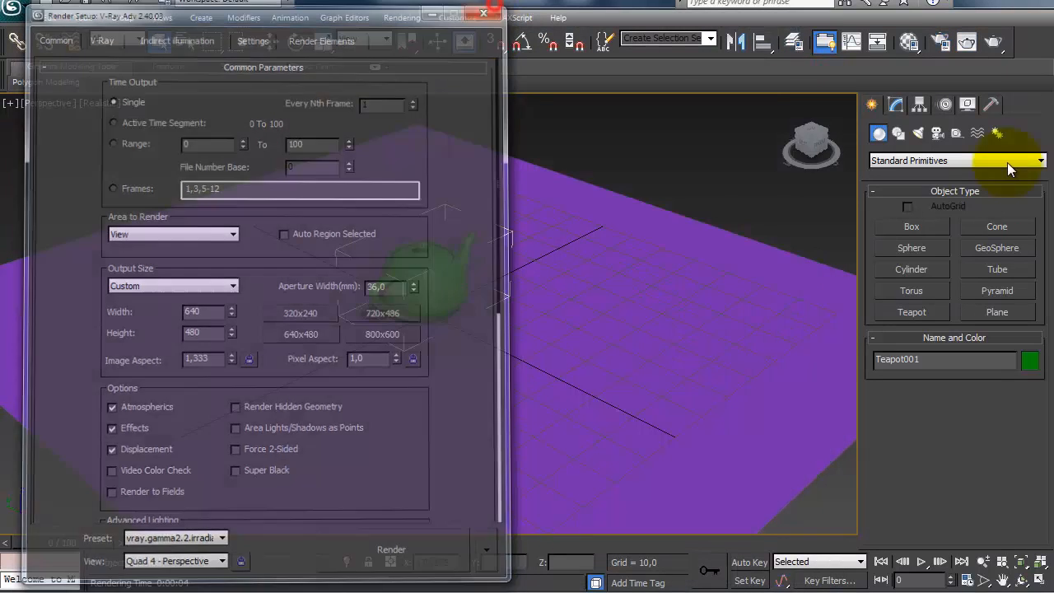
Step: Draw a VRayLight plane with a half-length of about 21 near the teapot
{"action": "left_click", "coordinate": [916, 134]}
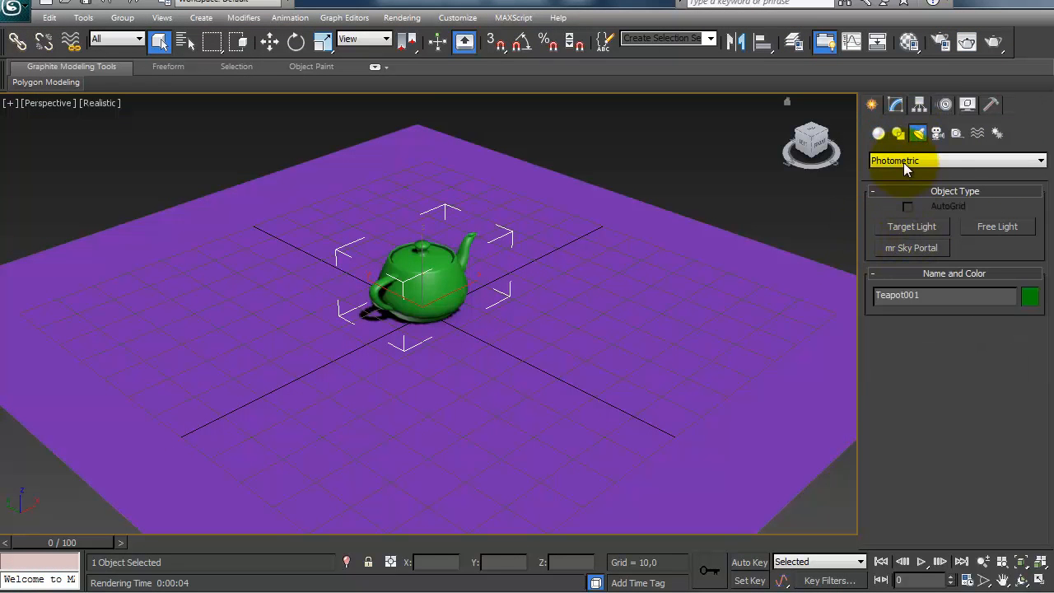
{"action": "left_click", "coordinate": [901, 161]}
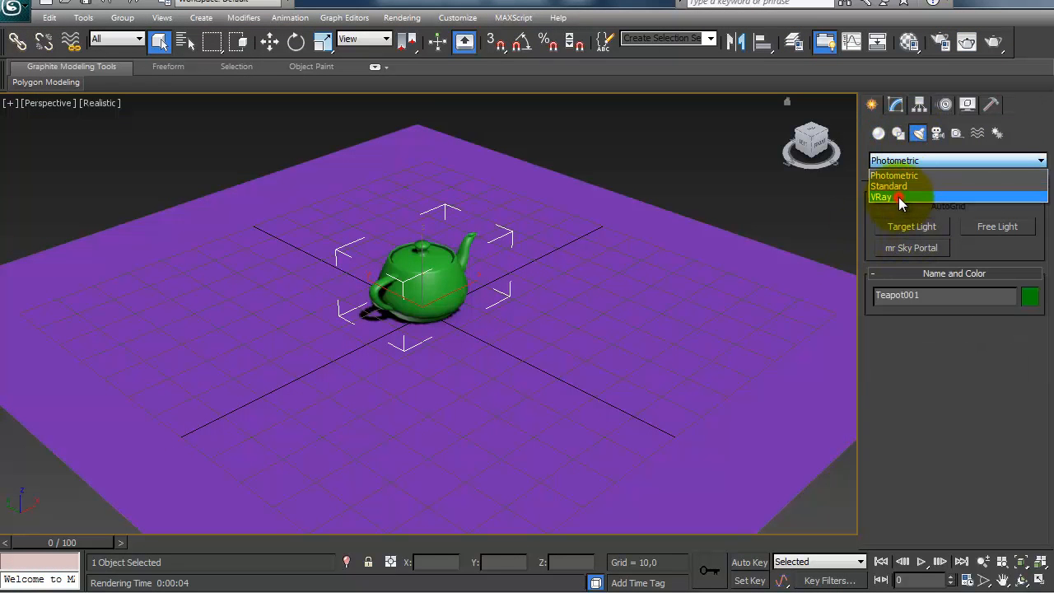
{"action": "left_click", "coordinate": [902, 198]}
{"action": "left_click", "coordinate": [909, 225]}
{"action": "left_click_drag", "start_coordinate": [527, 210], "coordinate": [562, 315]}
Step: Move the VRayLight to about Z 60 above the ground plane and rotate it to tilt toward the teapot
{"action": "key", "text": "w"}
{"action": "middle_click_drag", "start_coordinate": [555, 309], "coordinate": [449, 468], "text": "alt"}
{"action": "left_click_drag", "start_coordinate": [530, 366], "coordinate": [518, 144]}
{"action": "key", "text": "e"}
{"action": "left_click_drag", "start_coordinate": [599, 156], "coordinate": [616, 206]}
{"action": "key", "text": "w"}
{"action": "middle_click_drag", "start_coordinate": [400, 258], "coordinate": [561, 167], "text": "alt"}
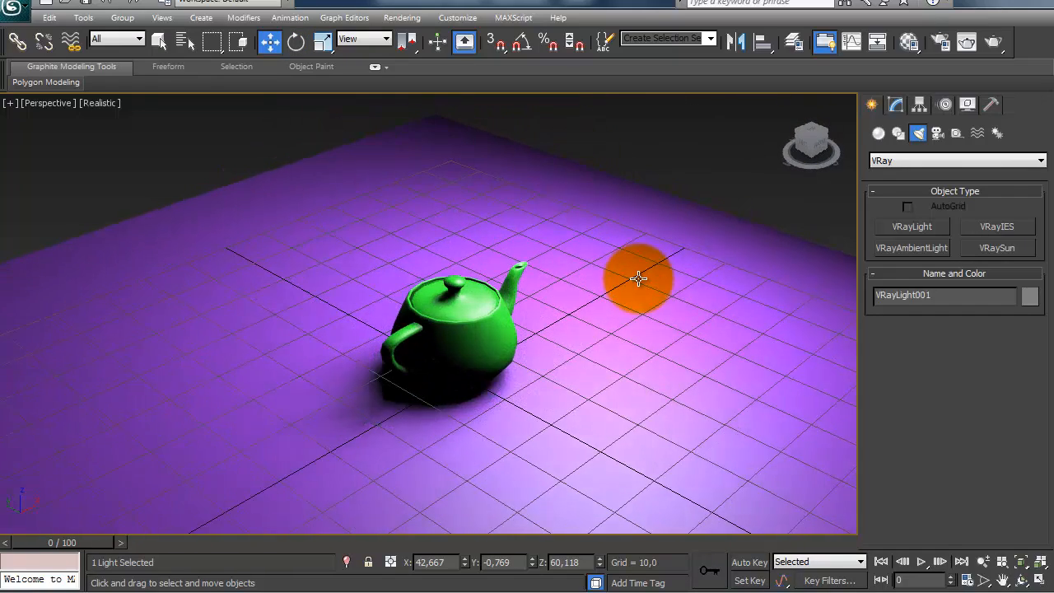
Step: Render the perspective view to check the lighting on the teapot, and close the rendered frame
{"action": "key", "text": "shift+q"}
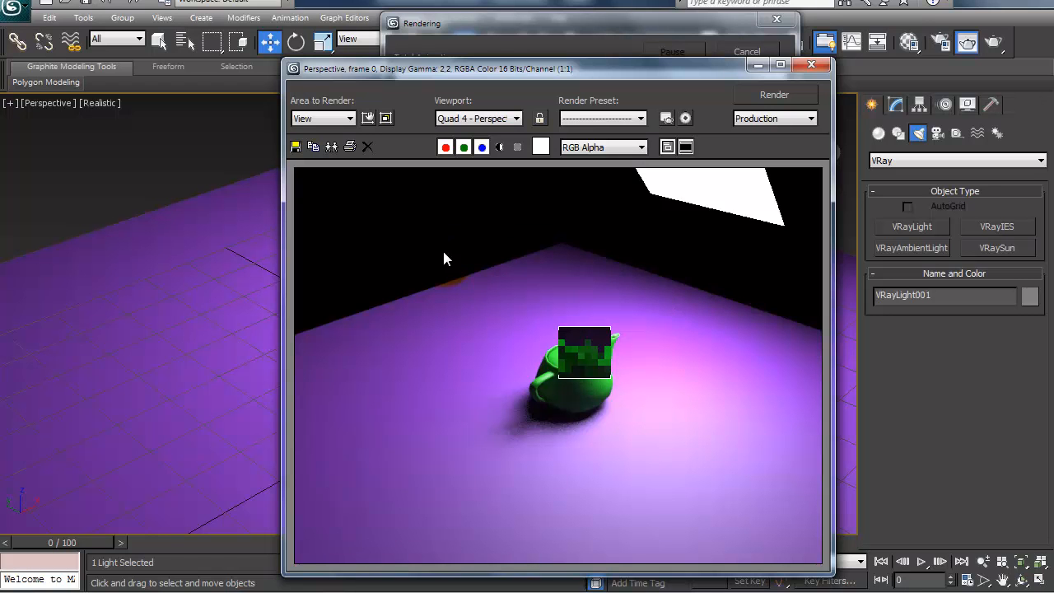
{"action": "left_click", "coordinate": [811, 64]}
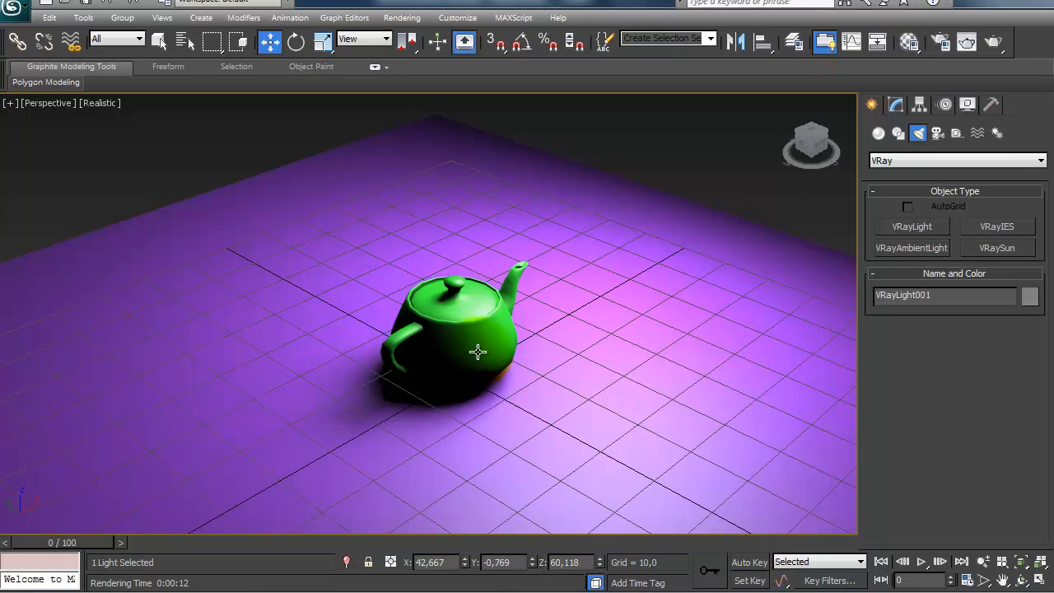
{"action": "middle_click_drag", "start_coordinate": [526, 288], "coordinate": [525, 348]}
{"action": "scroll", "coordinate": [535, 321], "scroll_direction": "down", "scroll_amount": 3}
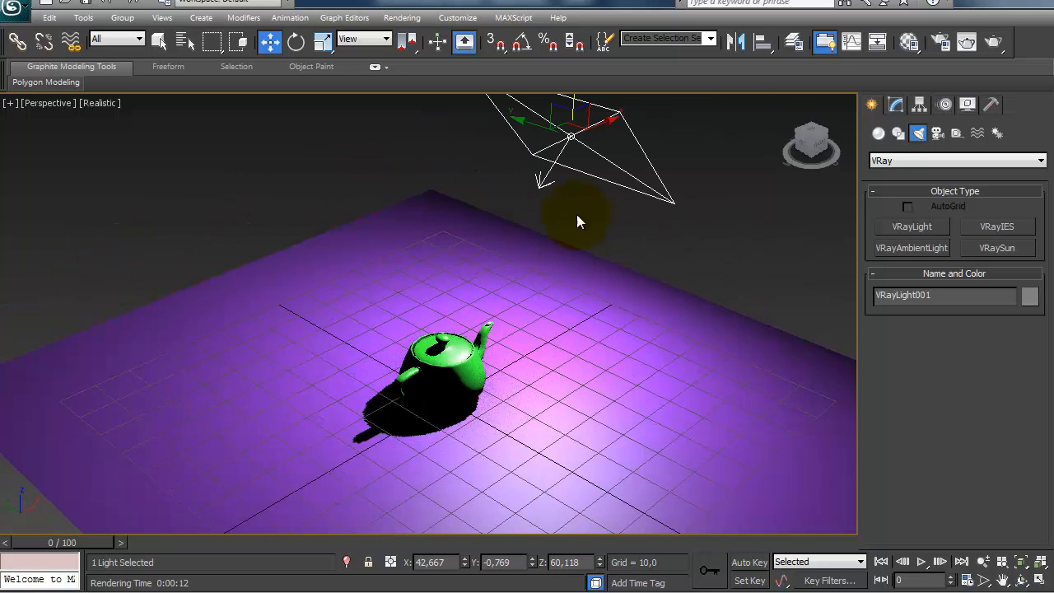
Step: Review the VRayLight's intensity settings and shift the light slightly along its X axis
{"action": "left_click", "coordinate": [895, 103]}
{"action": "left_click_drag", "start_coordinate": [903, 443], "coordinate": [883, 346]}
{"action": "middle_click_drag", "start_coordinate": [371, 376], "coordinate": [387, 414]}
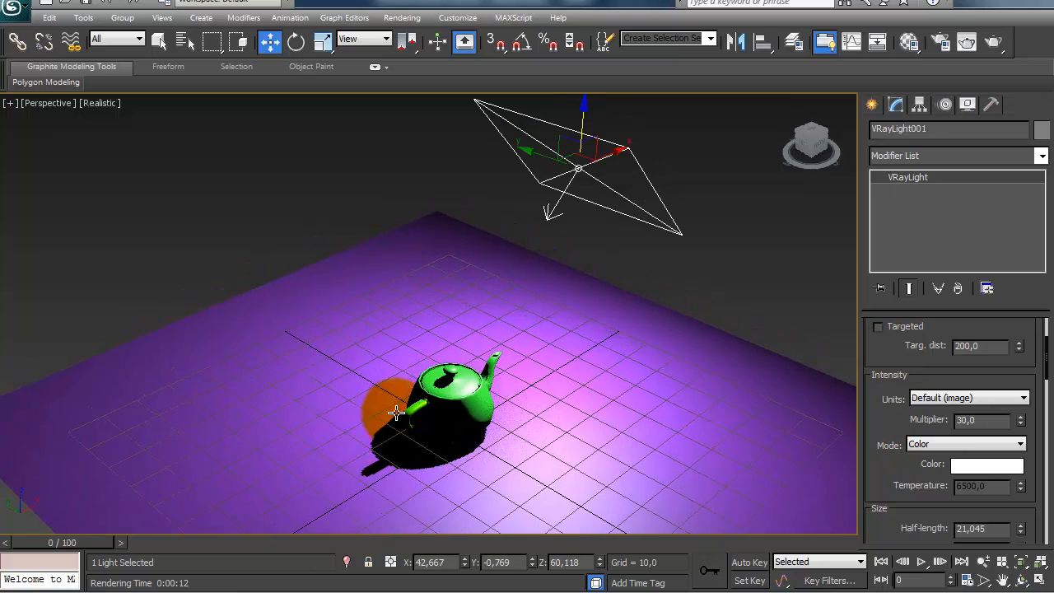
{"action": "middle_click_drag", "start_coordinate": [482, 428], "coordinate": [469, 425]}
{"action": "middle_click_drag", "start_coordinate": [529, 340], "coordinate": [434, 288], "text": "alt"}
{"action": "left_click_drag", "start_coordinate": [604, 154], "coordinate": [647, 133]}
{"action": "middle_click_drag", "start_coordinate": [511, 336], "coordinate": [558, 278], "text": "alt"}
{"action": "scroll", "coordinate": [557, 277], "scroll_direction": "up", "scroll_amount": 5}
{"action": "middle_click_drag", "start_coordinate": [508, 376], "coordinate": [518, 433]}
Step: Set the teapot's segments to 8
{"action": "left_click", "coordinate": [495, 308]}
{"action": "middle_click_drag", "start_coordinate": [496, 288], "coordinate": [494, 334]}
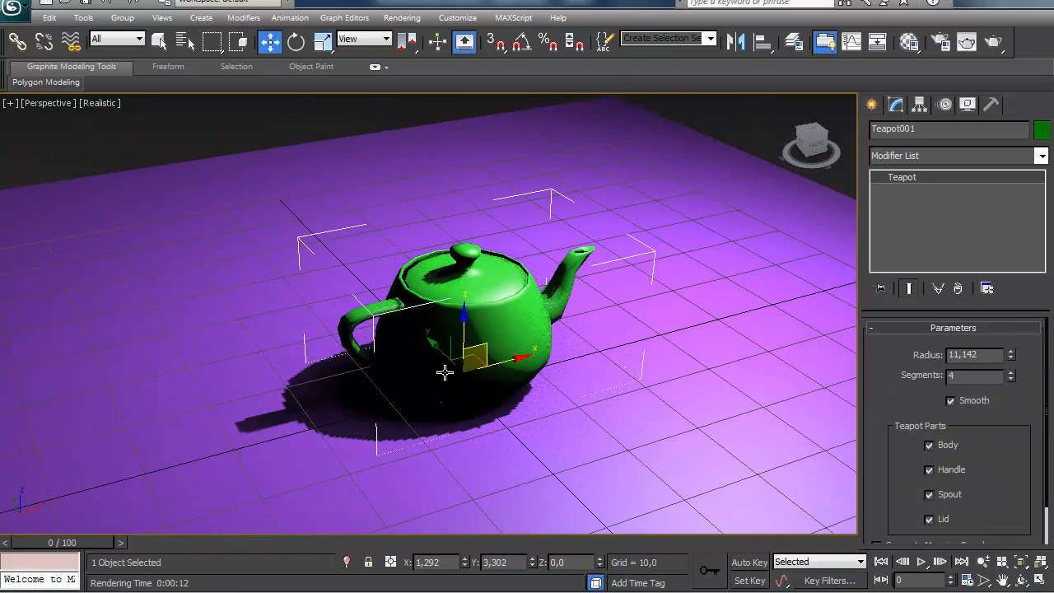
{"action": "double_click", "coordinate": [963, 377]}
{"action": "type", "text": "8"}
{"action": "middle_click_drag", "start_coordinate": [623, 329], "coordinate": [623, 336]}
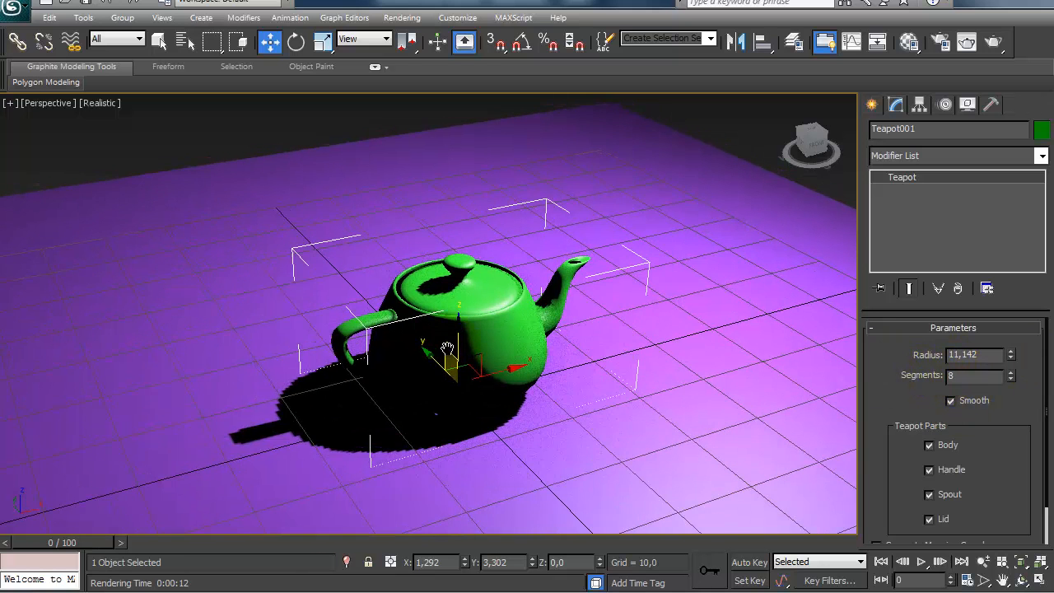
Step: Replace the first sample material with a new VRayMtl and assign it to the teapot
{"action": "left_click", "coordinate": [908, 41]}
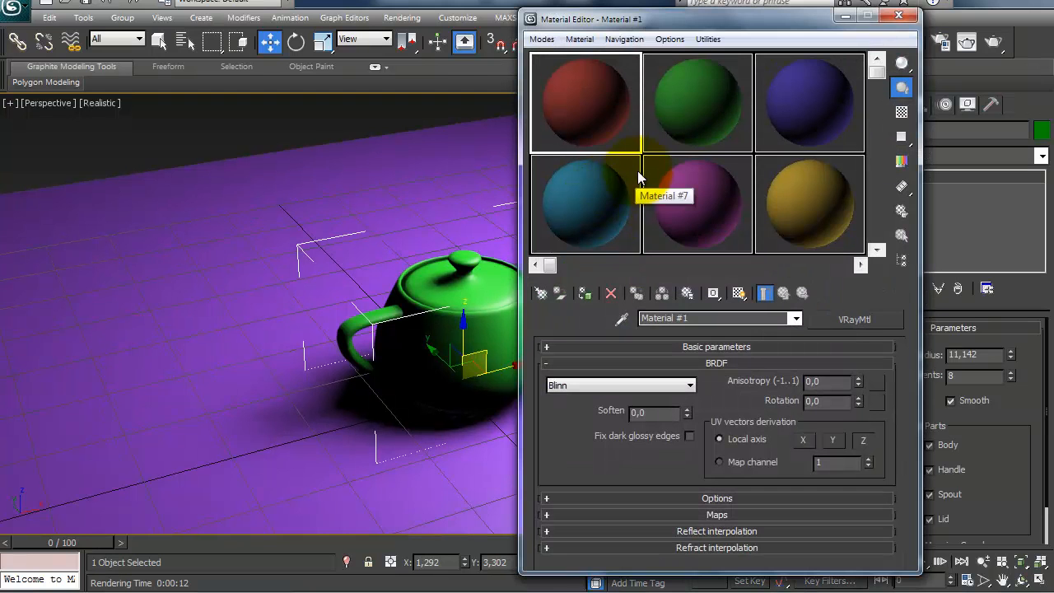
{"action": "left_click", "coordinate": [610, 102]}
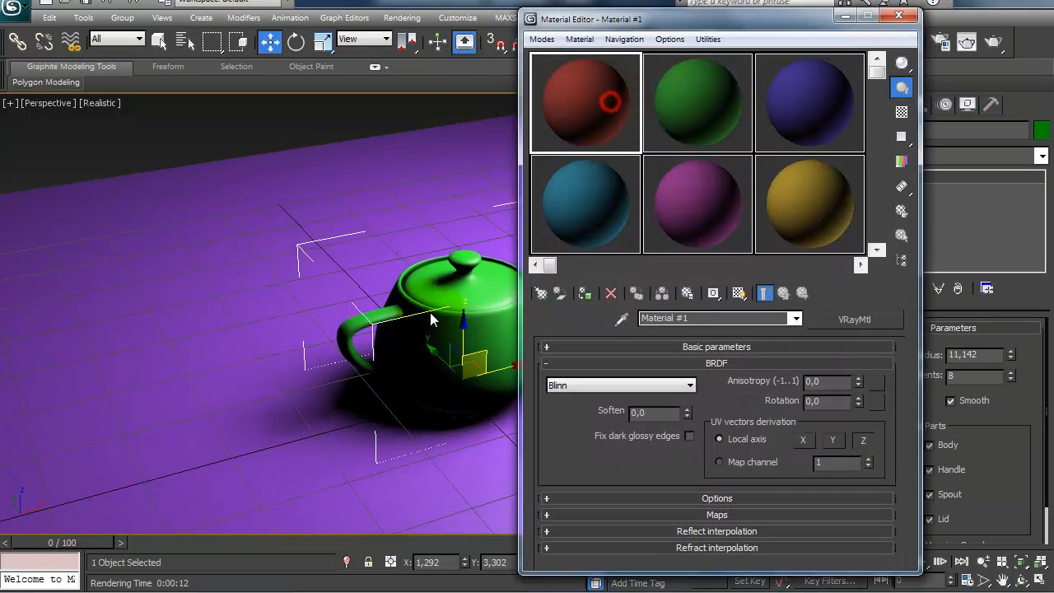
{"action": "left_click", "coordinate": [848, 321]}
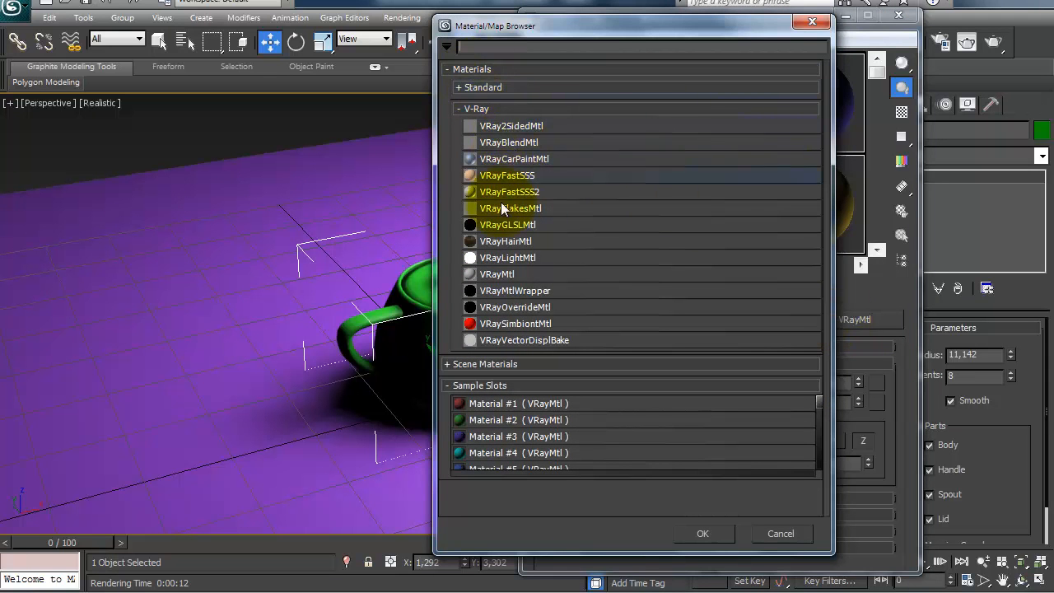
{"action": "left_click", "coordinate": [502, 273]}
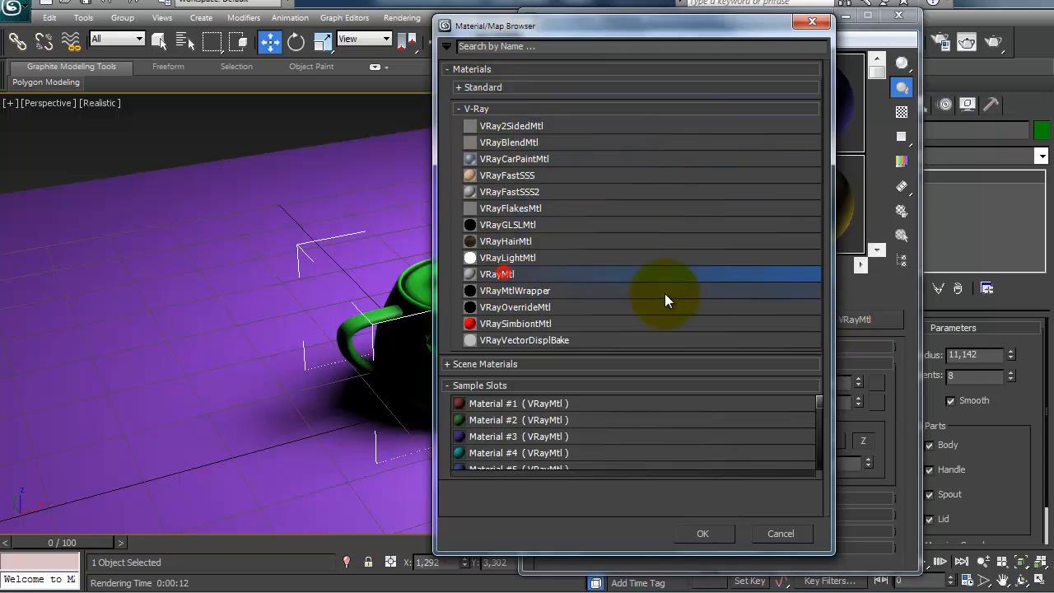
{"action": "left_click", "coordinate": [702, 533]}
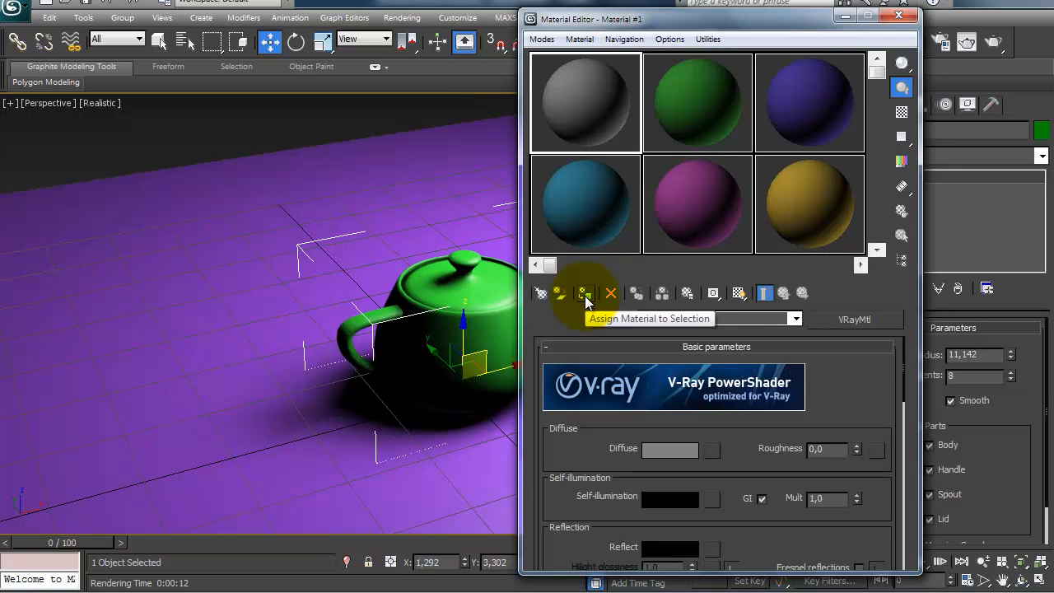
{"action": "left_click", "coordinate": [586, 294]}
Step: Apply the green Material #2 to the ground plane and reassign the gray Material #1 to the selected teapot
{"action": "left_click", "coordinate": [679, 75]}
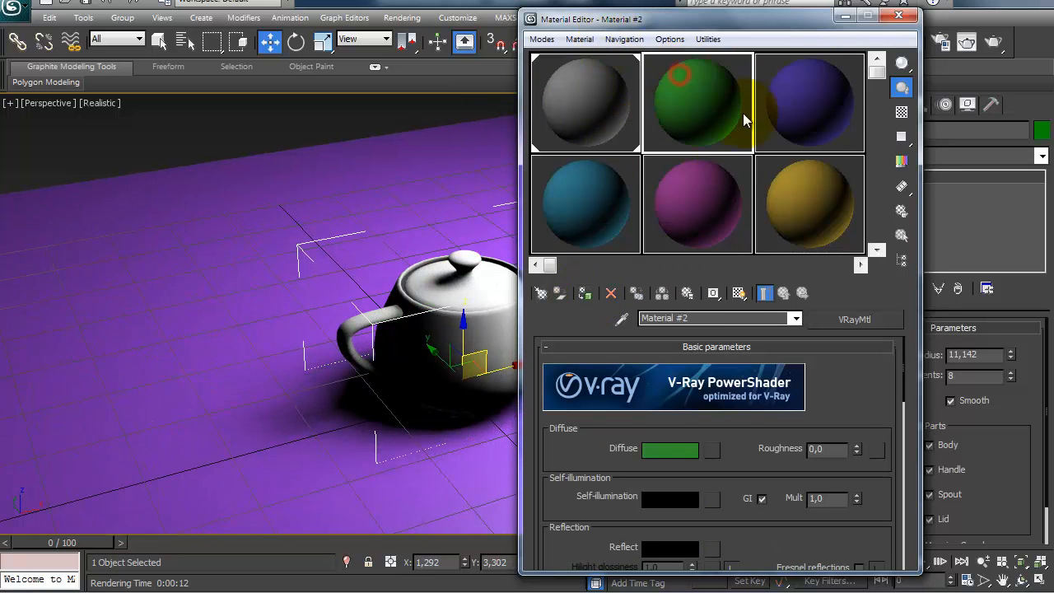
{"action": "left_click_drag", "start_coordinate": [701, 96], "coordinate": [131, 238]}
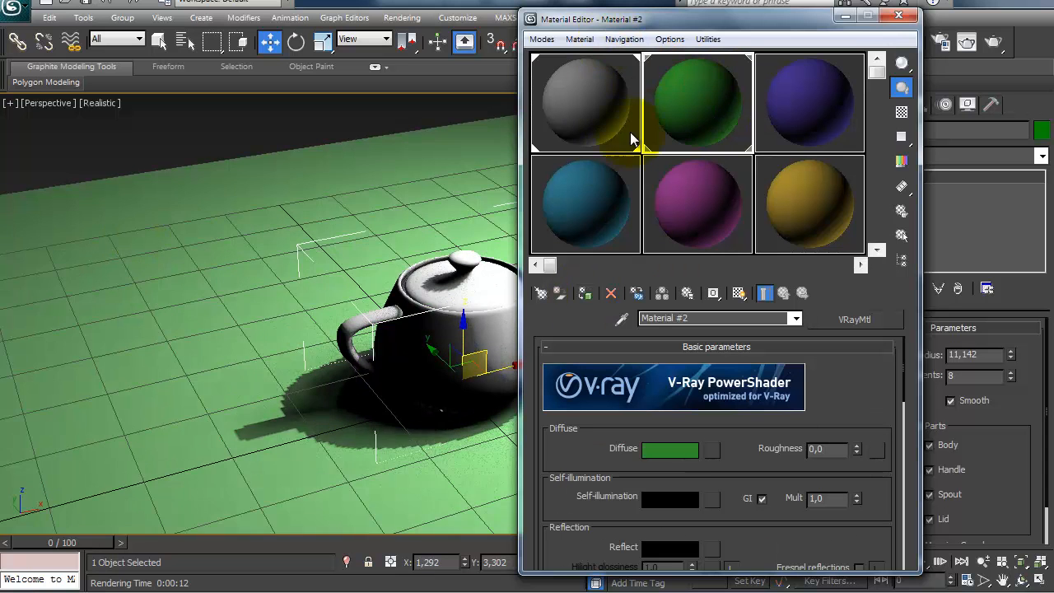
{"action": "left_click", "coordinate": [587, 97]}
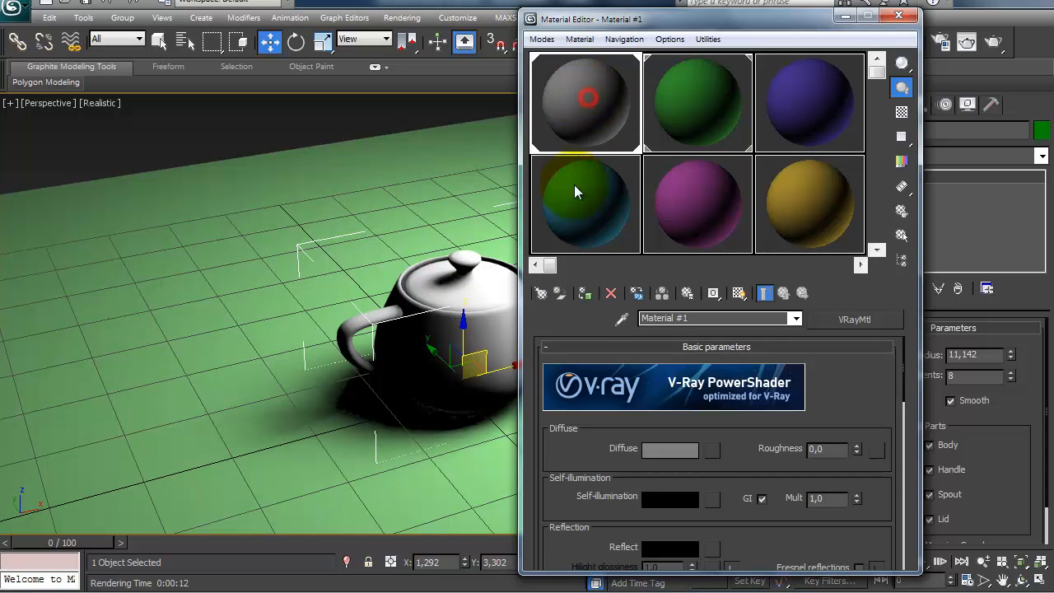
{"action": "left_click", "coordinate": [587, 295]}
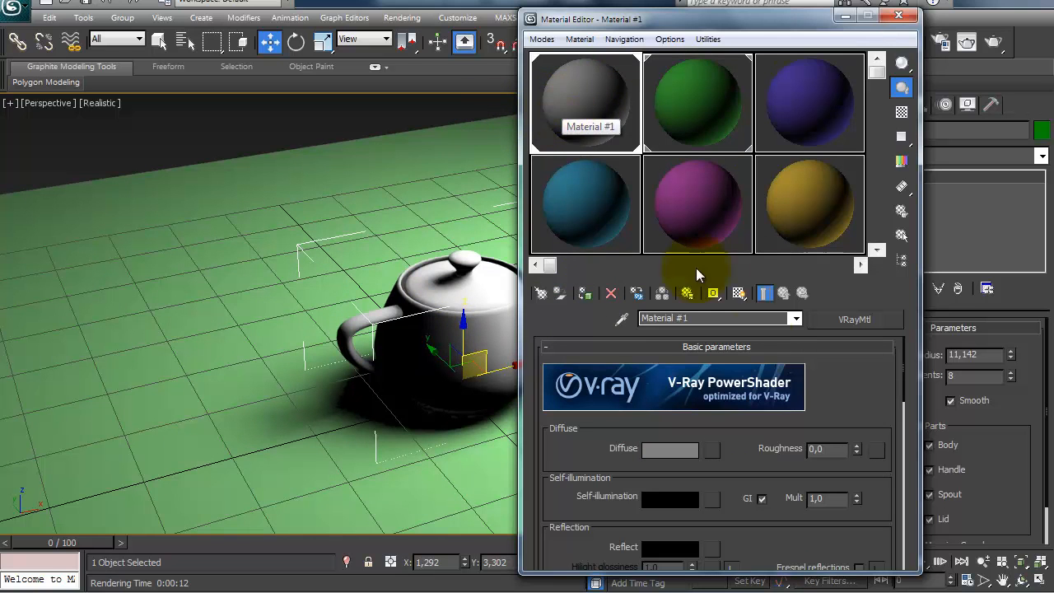
Step: Rename the gray material as teapot and the green material as plane
{"action": "left_click", "coordinate": [733, 318]}
{"action": "type", "text": "teapot"}
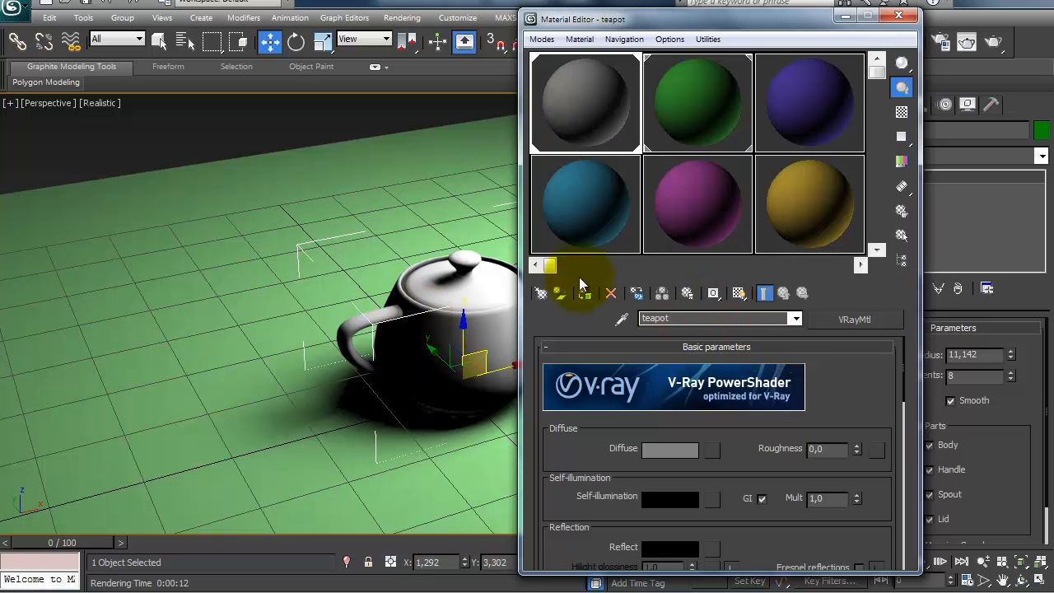
{"action": "left_click", "coordinate": [689, 107]}
{"action": "left_click", "coordinate": [699, 317]}
{"action": "type", "text": "plane"}
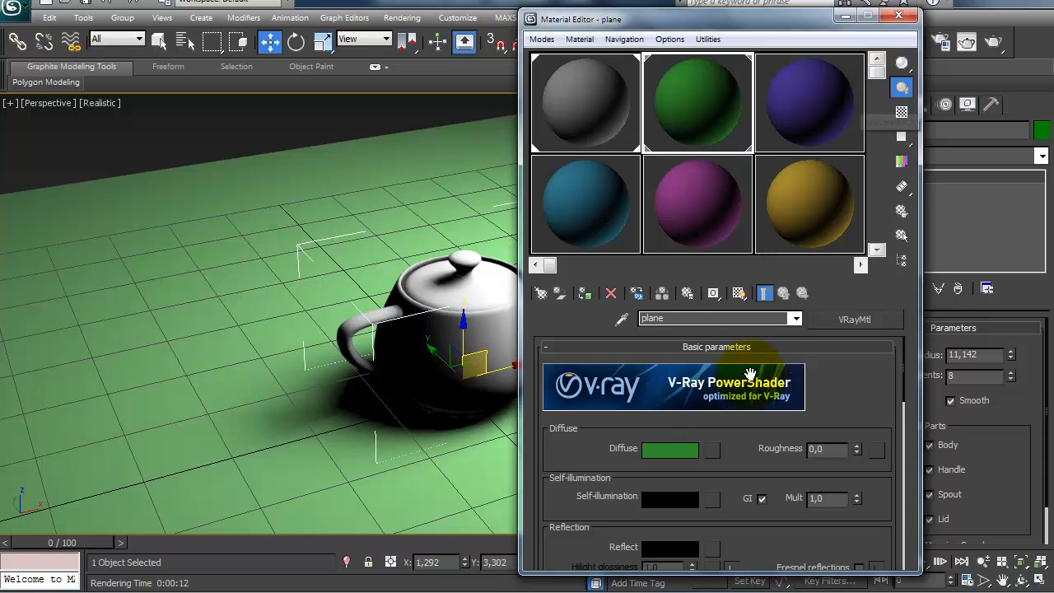
Step: Examine the plane material's reflection settings, options and map slots
{"action": "left_click_drag", "start_coordinate": [557, 480], "coordinate": [564, 402]}
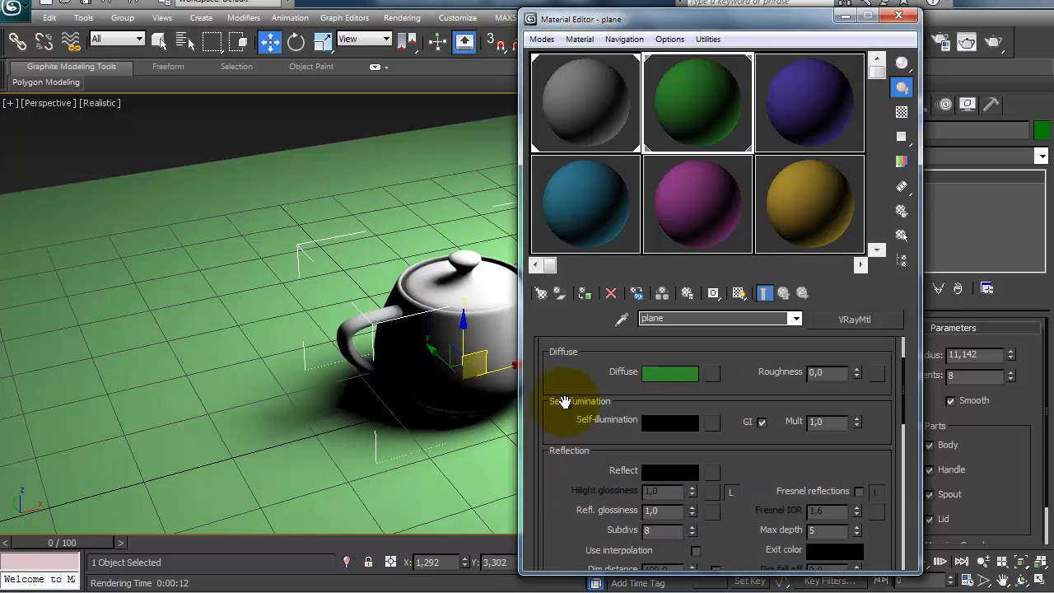
{"action": "left_click_drag", "start_coordinate": [549, 521], "coordinate": [564, 2]}
{"action": "left_click", "coordinate": [583, 508]}
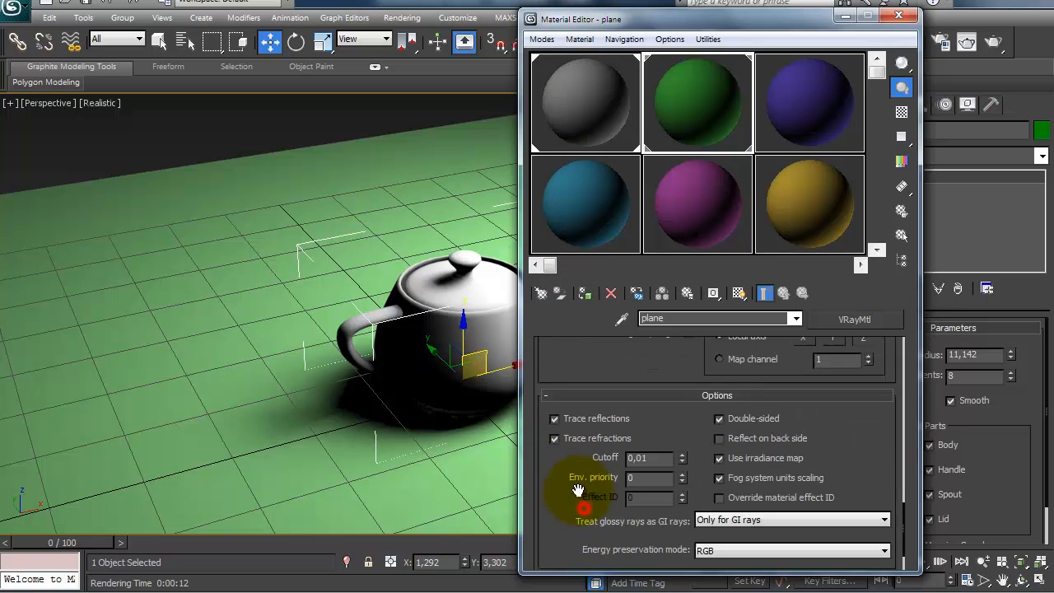
{"action": "left_click", "coordinate": [622, 529]}
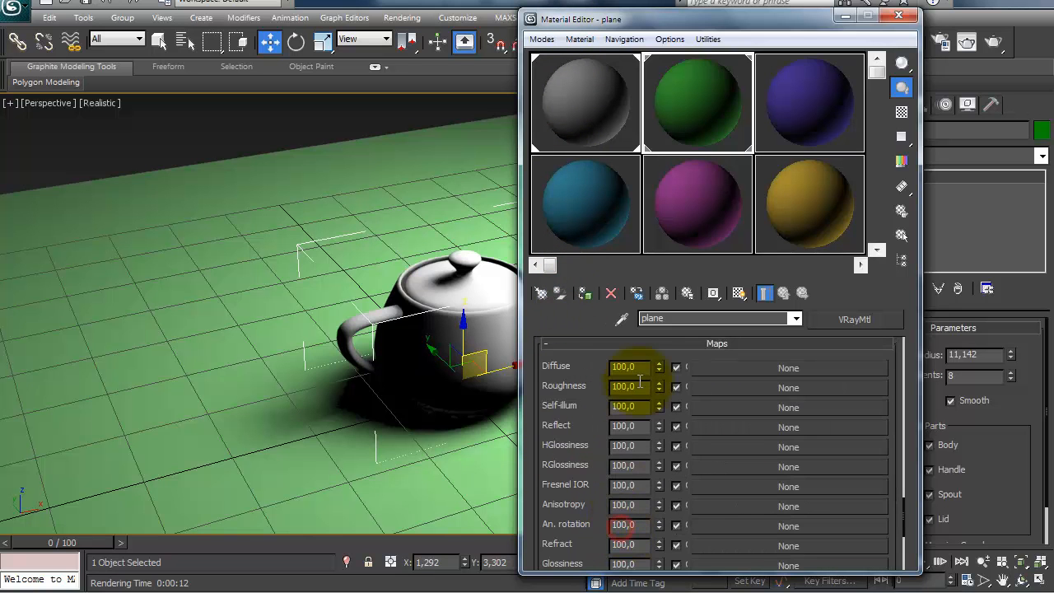
{"action": "left_click", "coordinate": [635, 348]}
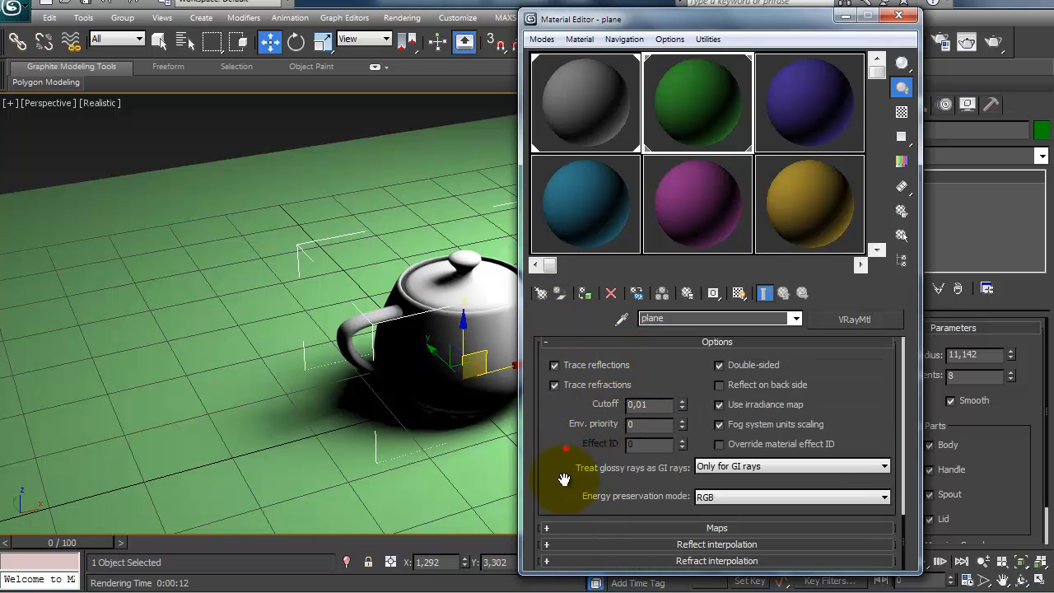
Step: Examine the plane material's refraction, translucency, BRDF, diffuse, self-illumination and reflection settings
{"action": "left_click_drag", "start_coordinate": [566, 446], "coordinate": [591, 551]}
{"action": "left_click", "coordinate": [595, 516]}
{"action": "left_click_drag", "start_coordinate": [583, 473], "coordinate": [604, 537]}
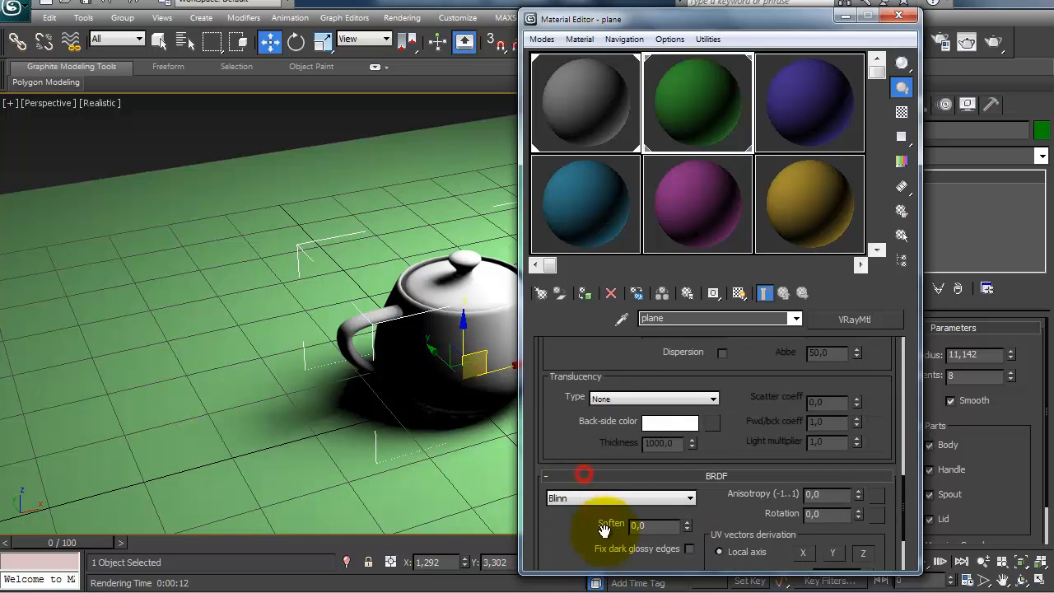
{"action": "scroll", "coordinate": [578, 477], "scroll_direction": "up", "scroll_amount": 15}
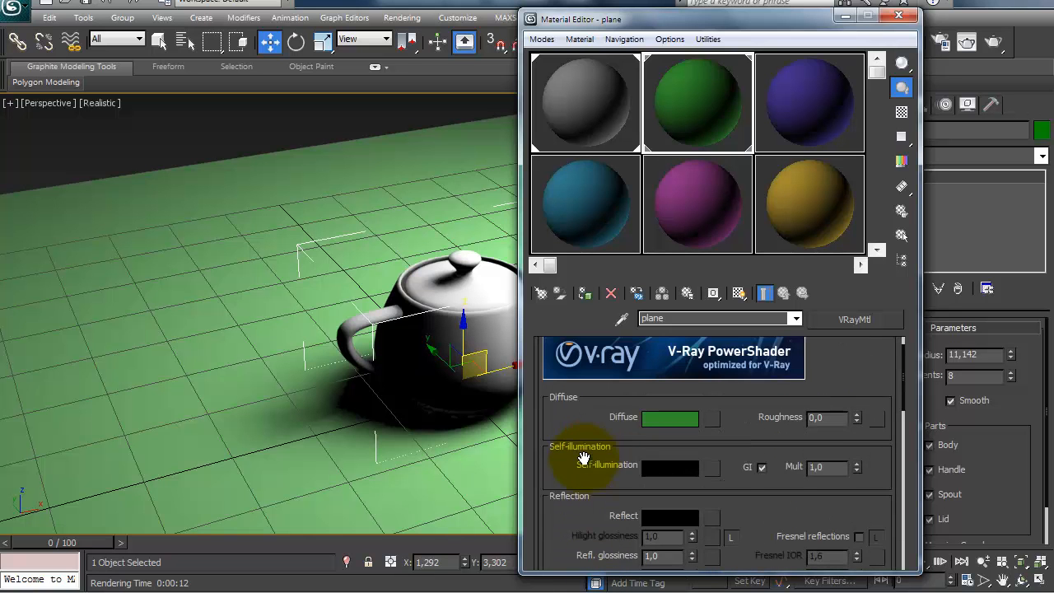
{"action": "scroll", "coordinate": [583, 457], "scroll_direction": "up", "scroll_amount": 2}
{"action": "left_click_drag", "start_coordinate": [583, 491], "coordinate": [574, 425]}
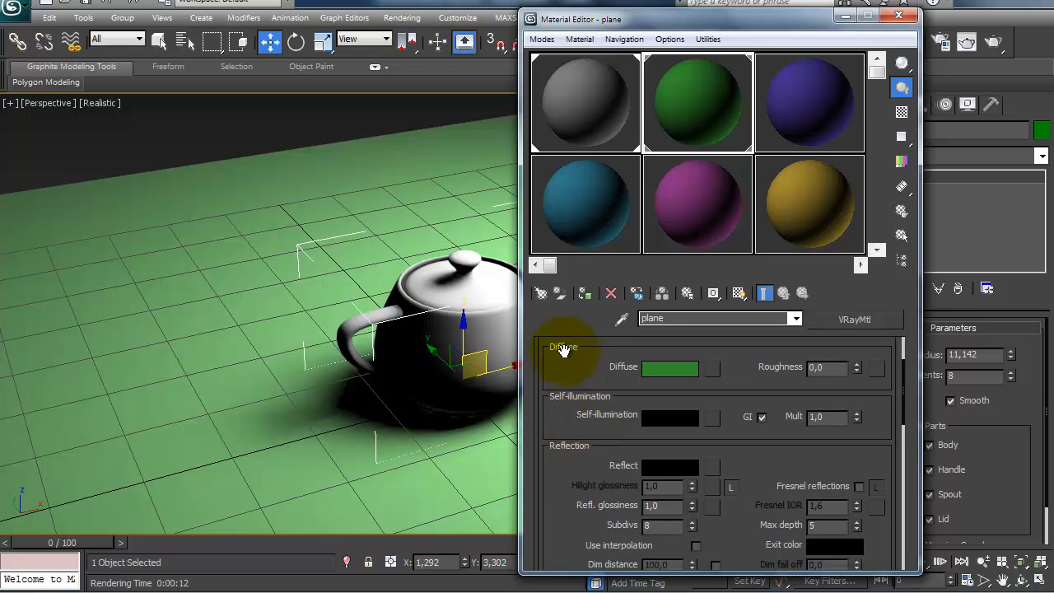
{"action": "left_click_drag", "start_coordinate": [566, 513], "coordinate": [584, 489]}
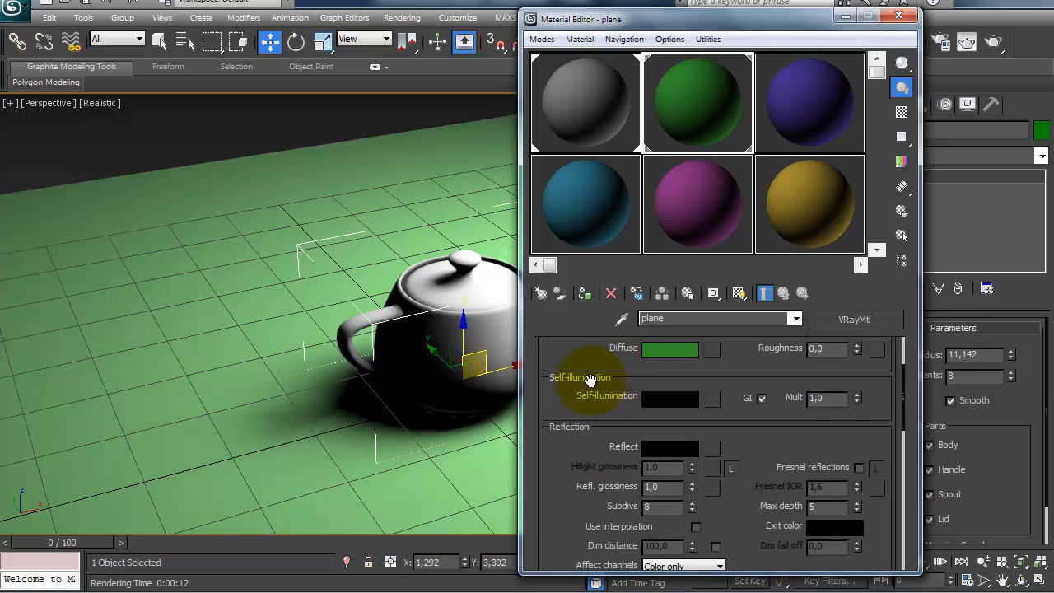
{"action": "left_click_drag", "start_coordinate": [588, 406], "coordinate": [588, 437]}
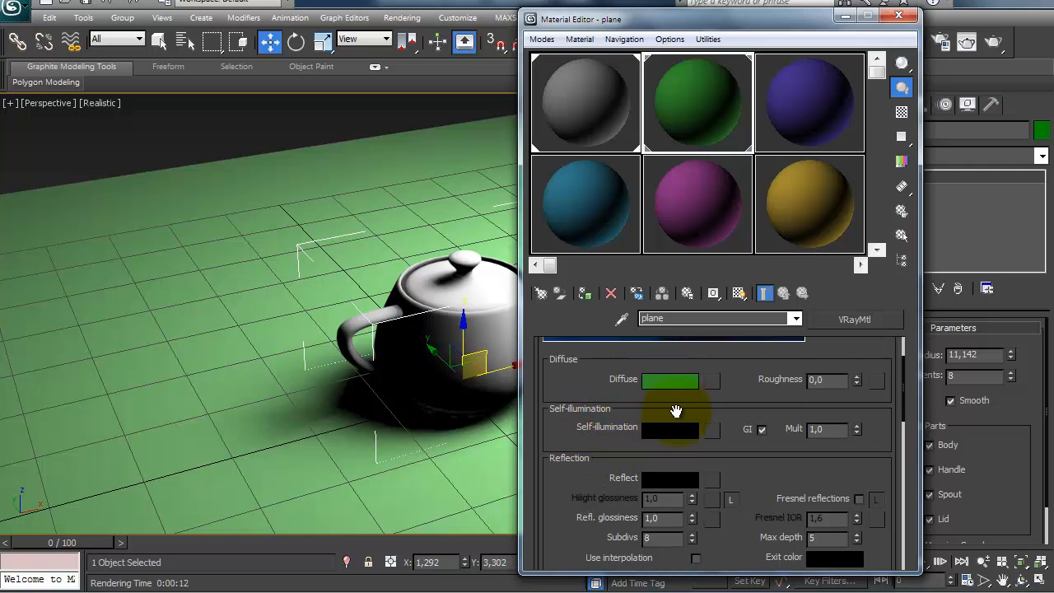
{"action": "left_click_drag", "start_coordinate": [656, 414], "coordinate": [550, 447]}
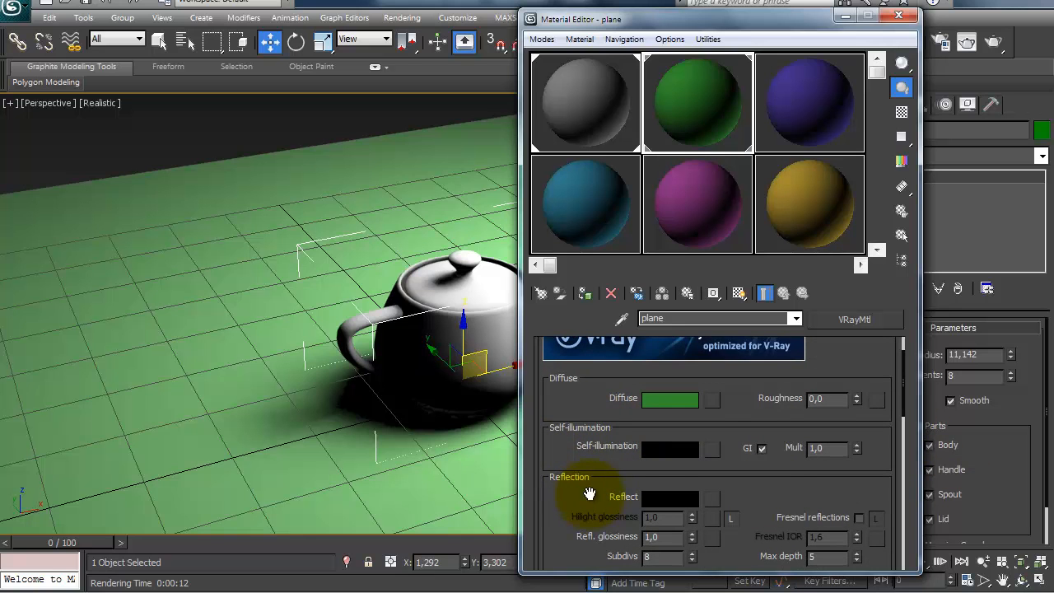
{"action": "left_click_drag", "start_coordinate": [575, 465], "coordinate": [571, 517]}
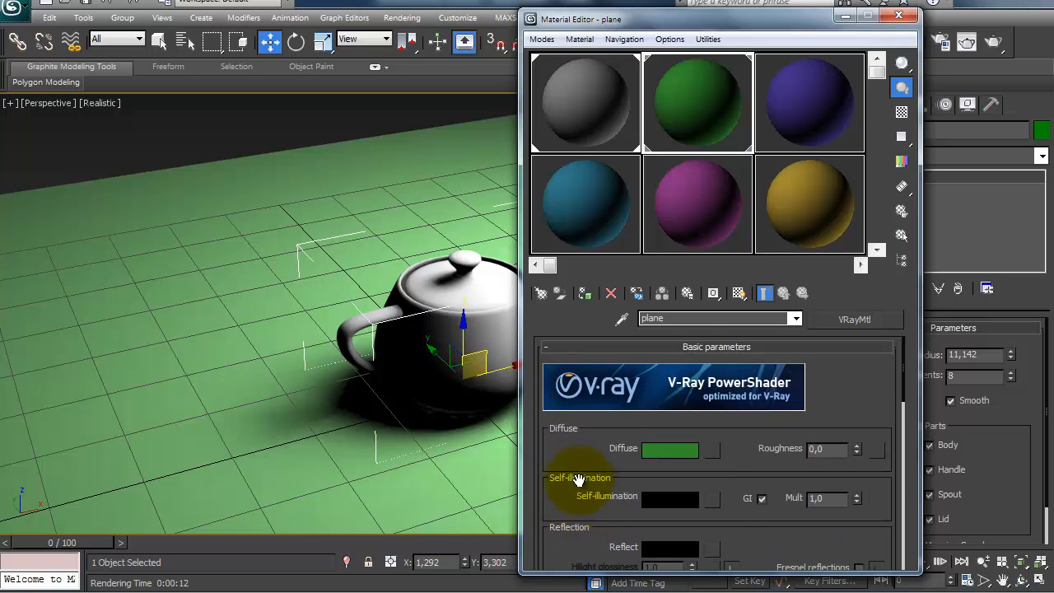
Step: Set the teapot material's diffuse color to a neutral gray with a value of 132
{"action": "left_click", "coordinate": [559, 91]}
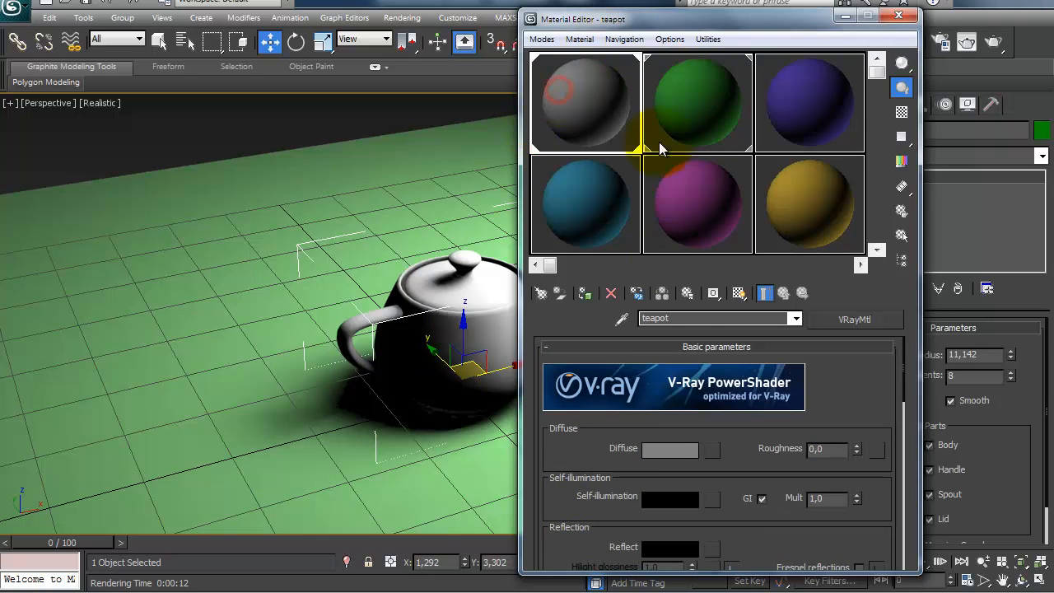
{"action": "left_click", "coordinate": [659, 449]}
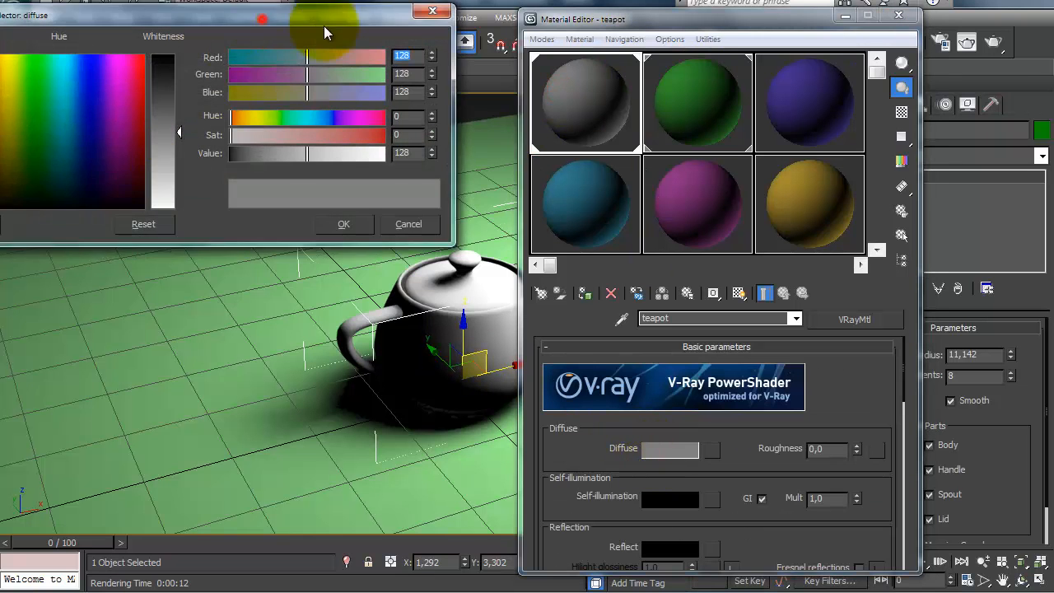
{"action": "left_click_drag", "start_coordinate": [288, 30], "coordinate": [352, 80]}
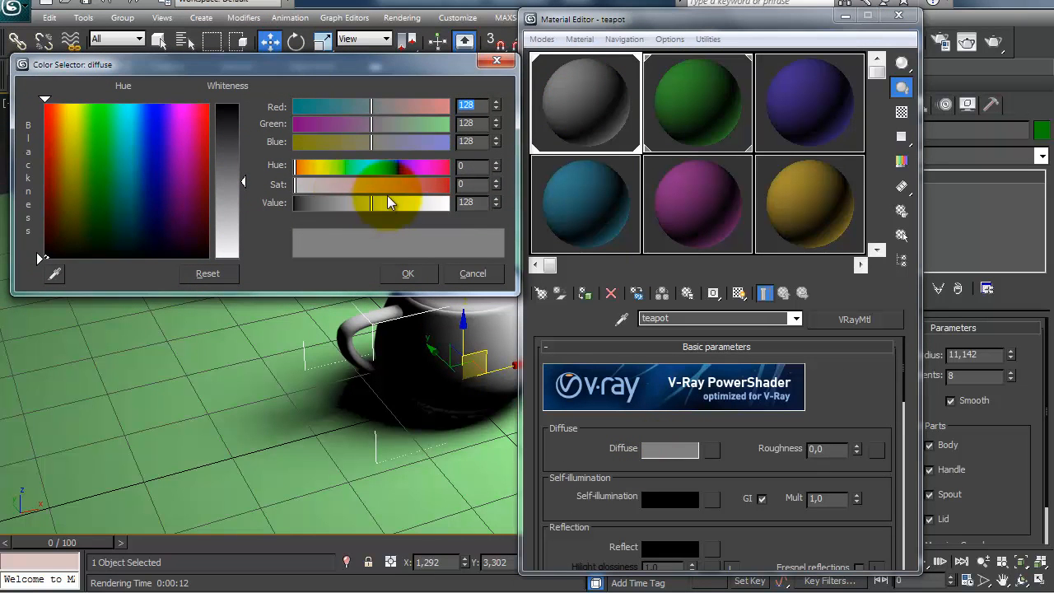
{"action": "left_click_drag", "start_coordinate": [362, 206], "coordinate": [374, 204]}
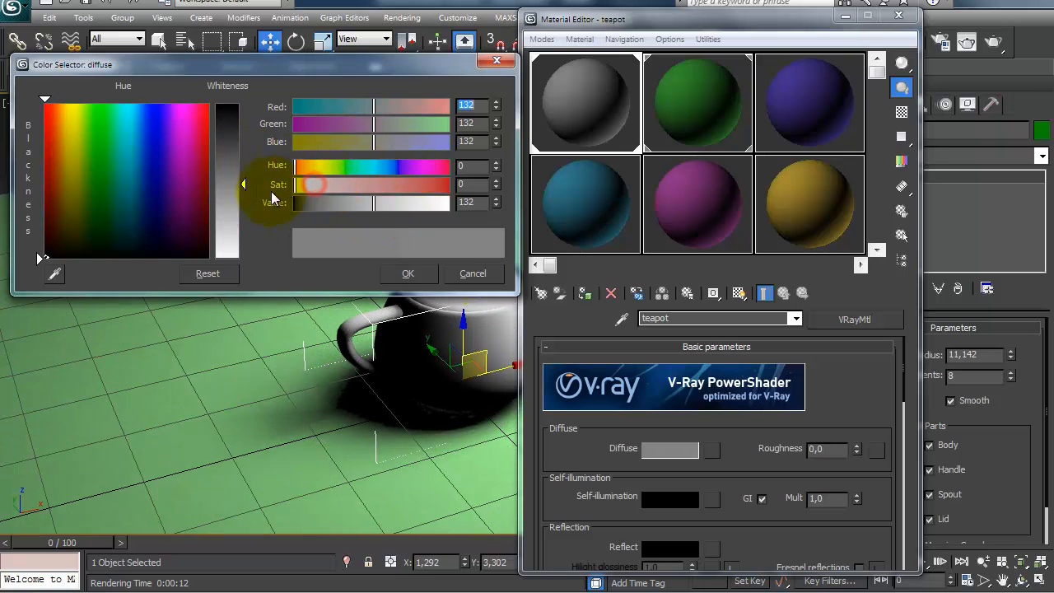
{"action": "left_click", "coordinate": [406, 271]}
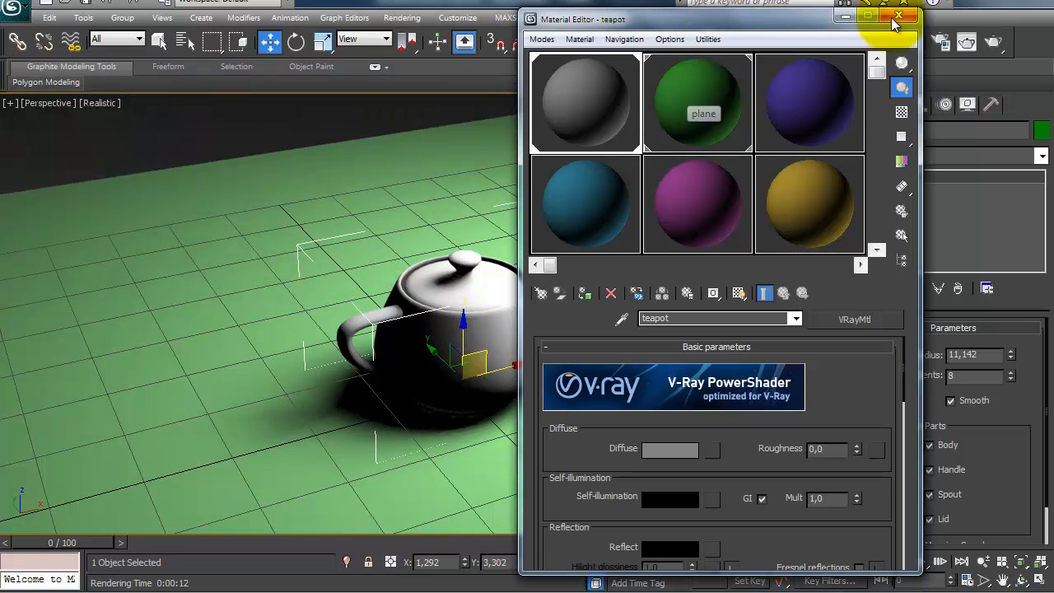
Step: Render the perspective view to check the teapot and plane materials, and close the render and material editor windows
{"action": "left_click", "coordinate": [966, 41]}
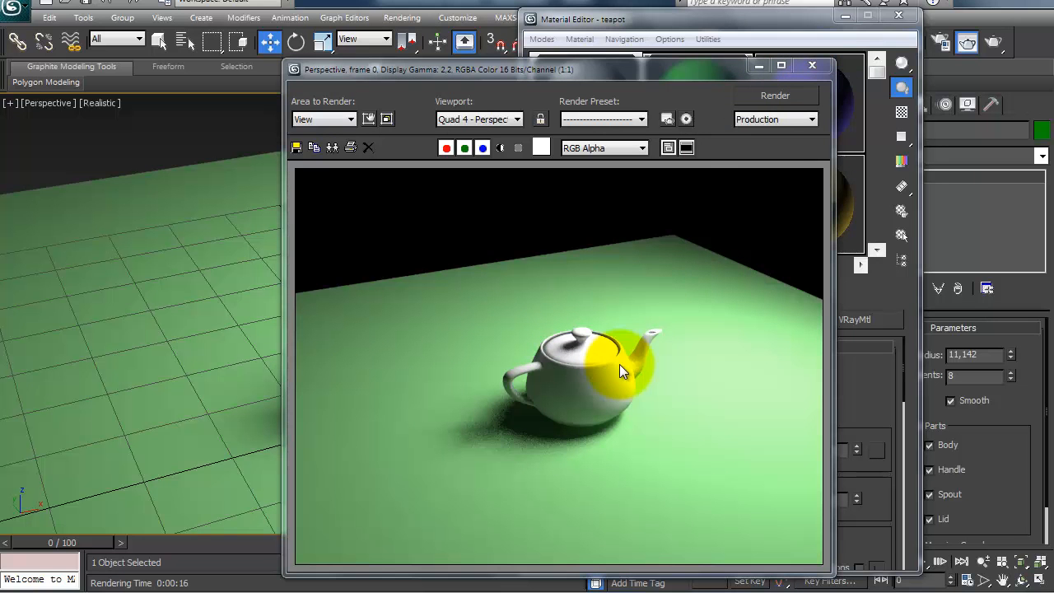
{"action": "left_click", "coordinate": [806, 65]}
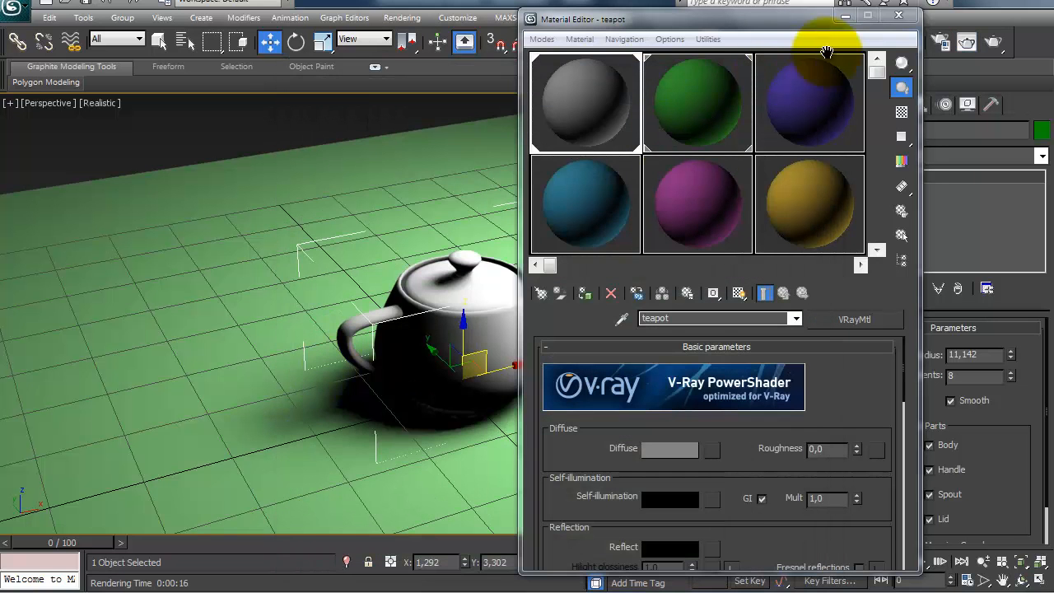
{"action": "left_click", "coordinate": [899, 18]}
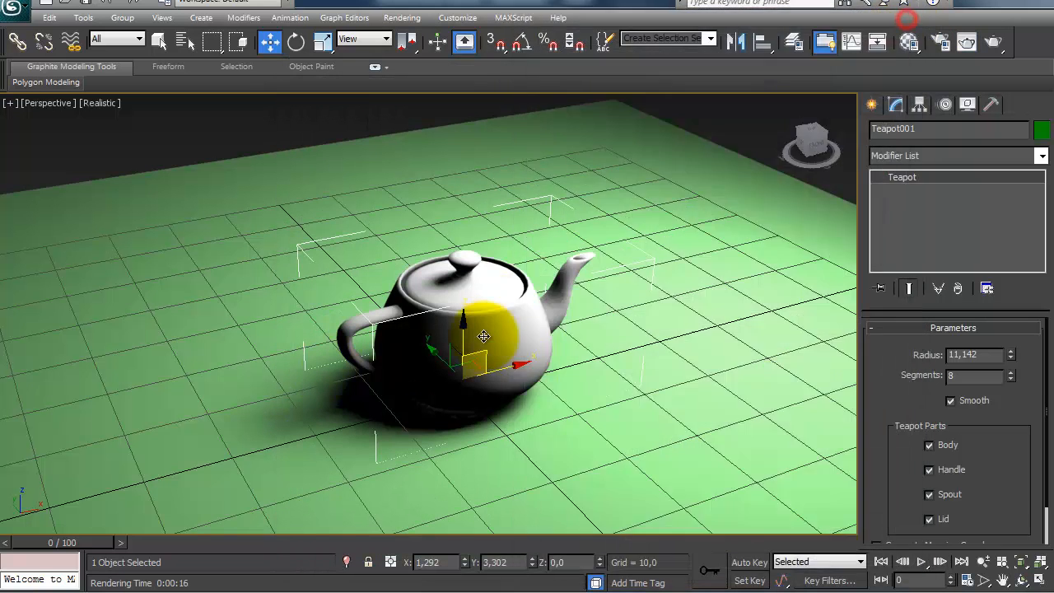
Step: Select the ground plane and change its material's diffuse color to reddish orange, with green 42 and blue 13
{"action": "left_click", "coordinate": [79, 342]}
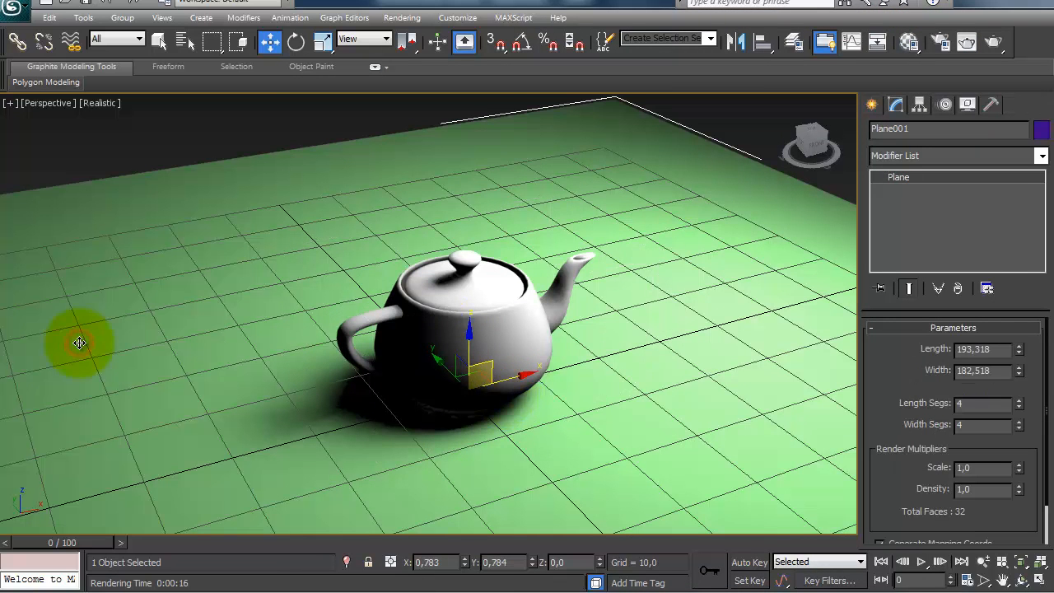
{"action": "left_click", "coordinate": [910, 43]}
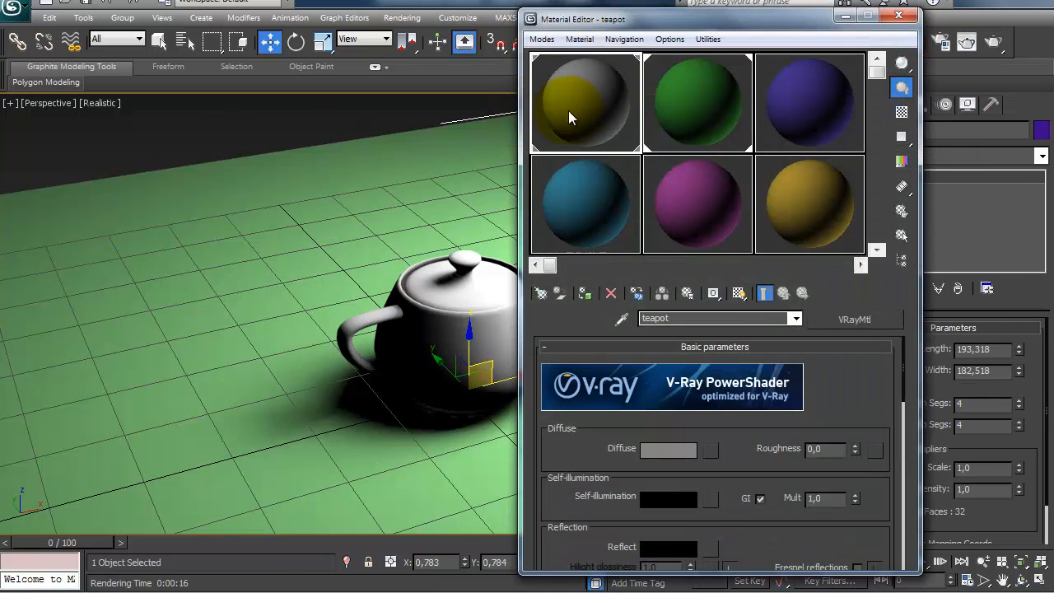
{"action": "left_click", "coordinate": [687, 94]}
{"action": "left_click", "coordinate": [644, 457]}
{"action": "left_click", "coordinate": [667, 450]}
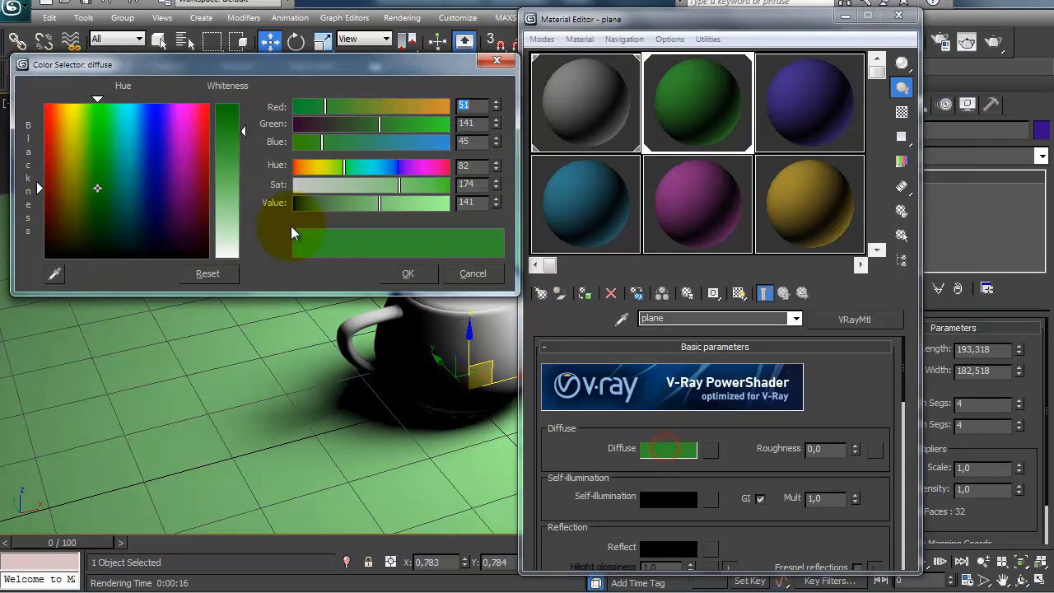
{"action": "left_click_drag", "start_coordinate": [348, 208], "coordinate": [320, 206]}
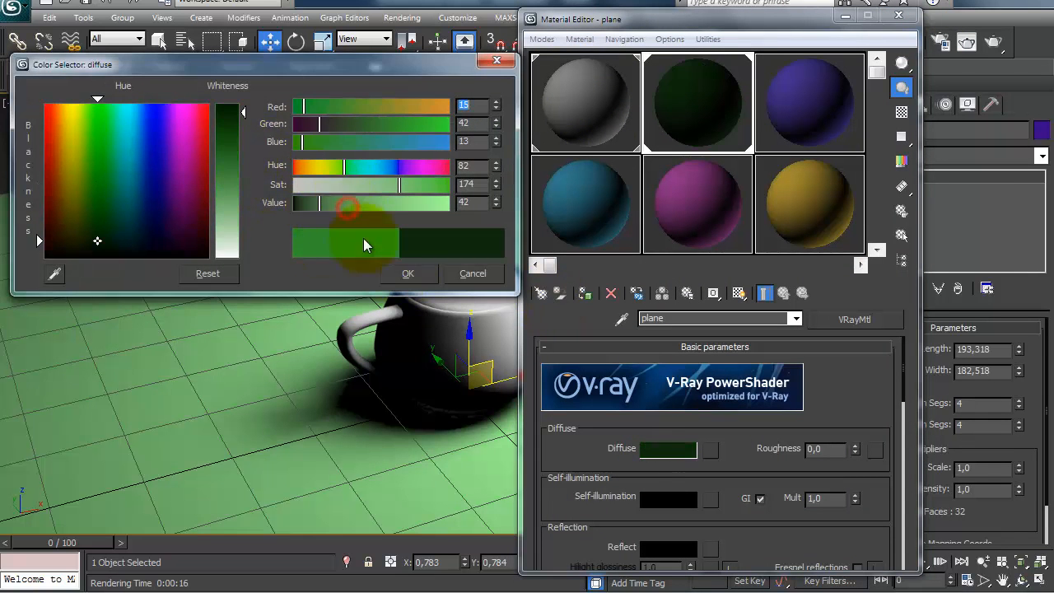
{"action": "left_click_drag", "start_coordinate": [303, 106], "coordinate": [379, 107]}
{"action": "left_click", "coordinate": [408, 273]}
Step: Set the teapot material's diffuse color to blue with RGB 46, 96, 196, and close the material editor
{"action": "left_click", "coordinate": [607, 97]}
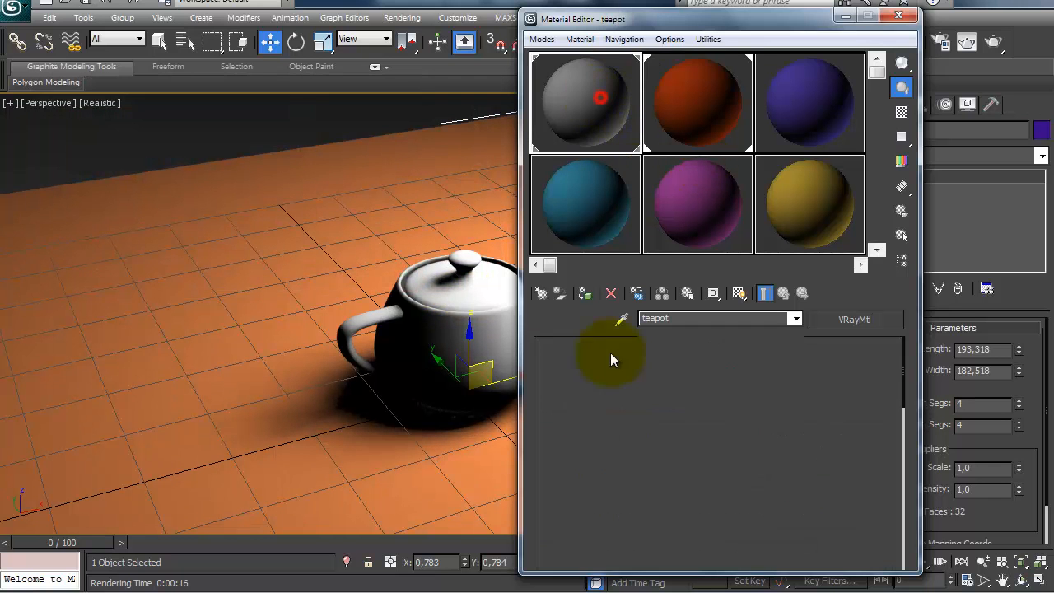
{"action": "left_click", "coordinate": [670, 445]}
{"action": "left_click_drag", "start_coordinate": [348, 133], "coordinate": [412, 142]}
{"action": "left_click", "coordinate": [333, 124]}
{"action": "left_click", "coordinate": [313, 108]}
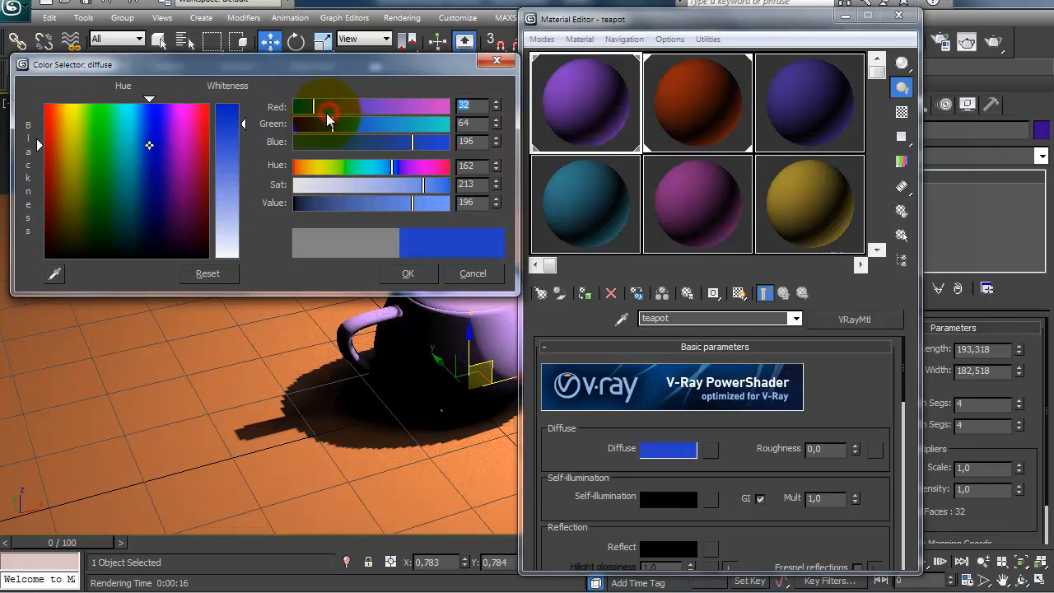
{"action": "left_click", "coordinate": [351, 123]}
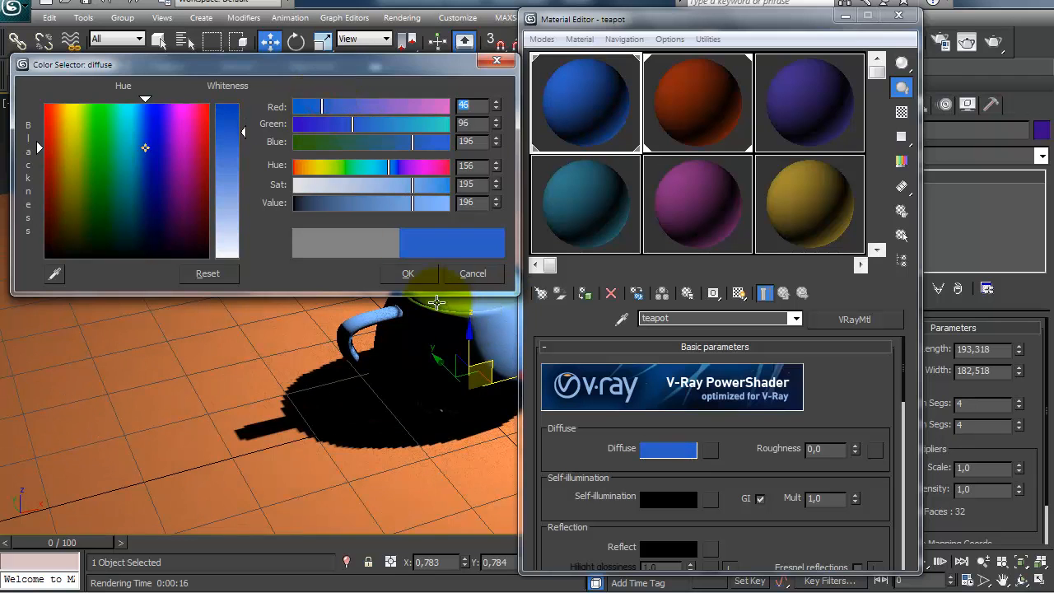
{"action": "left_click", "coordinate": [416, 278]}
{"action": "left_click", "coordinate": [909, 15]}
Step: Select the V-Ray light above the plane and move it to about X 62.5, Z 73.2
{"action": "middle_click_drag", "start_coordinate": [520, 363], "coordinate": [479, 419]}
{"action": "scroll", "coordinate": [499, 362], "scroll_direction": "down", "scroll_amount": 3}
{"action": "scroll", "coordinate": [479, 420], "scroll_direction": "down", "scroll_amount": 2}
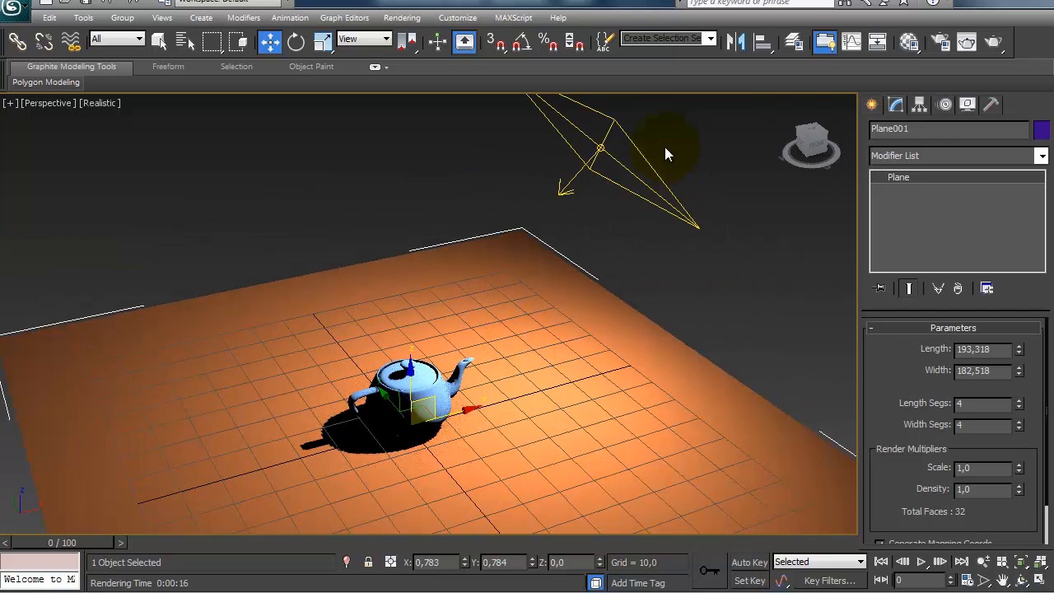
{"action": "left_click", "coordinate": [604, 146]}
{"action": "middle_click_drag", "start_coordinate": [647, 266], "coordinate": [589, 127], "text": "alt"}
{"action": "left_click_drag", "start_coordinate": [627, 131], "coordinate": [666, 107]}
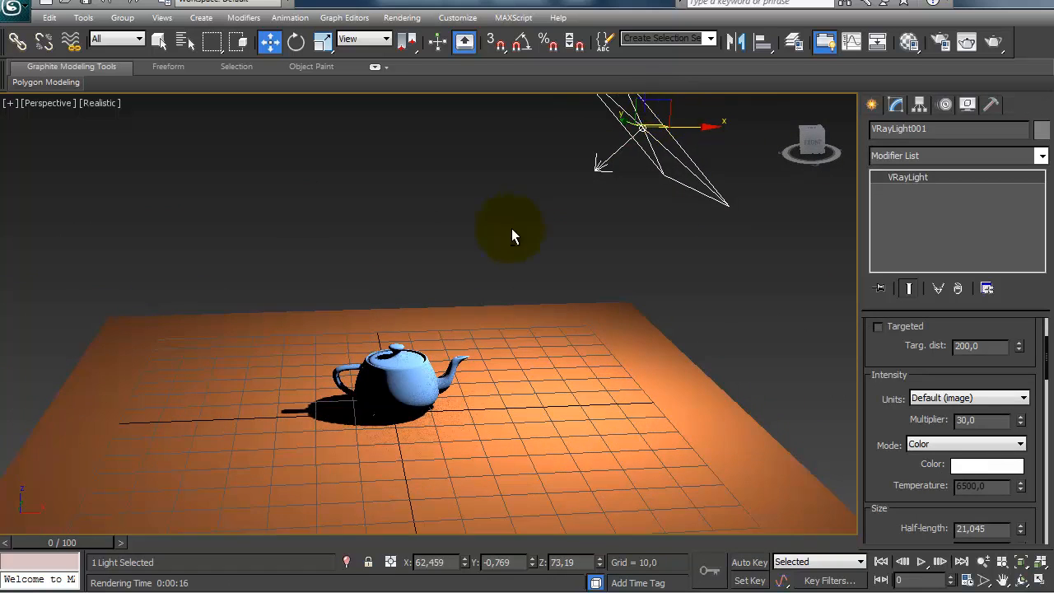
Step: Frame the teapot close up in the perspective view, select it and render the scene
{"action": "middle_click_drag", "start_coordinate": [438, 355], "coordinate": [464, 383], "text": "alt"}
{"action": "scroll", "coordinate": [494, 321], "scroll_direction": "up", "scroll_amount": 4}
{"action": "middle_click_drag", "start_coordinate": [528, 236], "coordinate": [572, 137]}
{"action": "scroll", "coordinate": [482, 359], "scroll_direction": "up", "scroll_amount": 5}
{"action": "scroll", "coordinate": [482, 360], "scroll_direction": "down", "scroll_amount": 2}
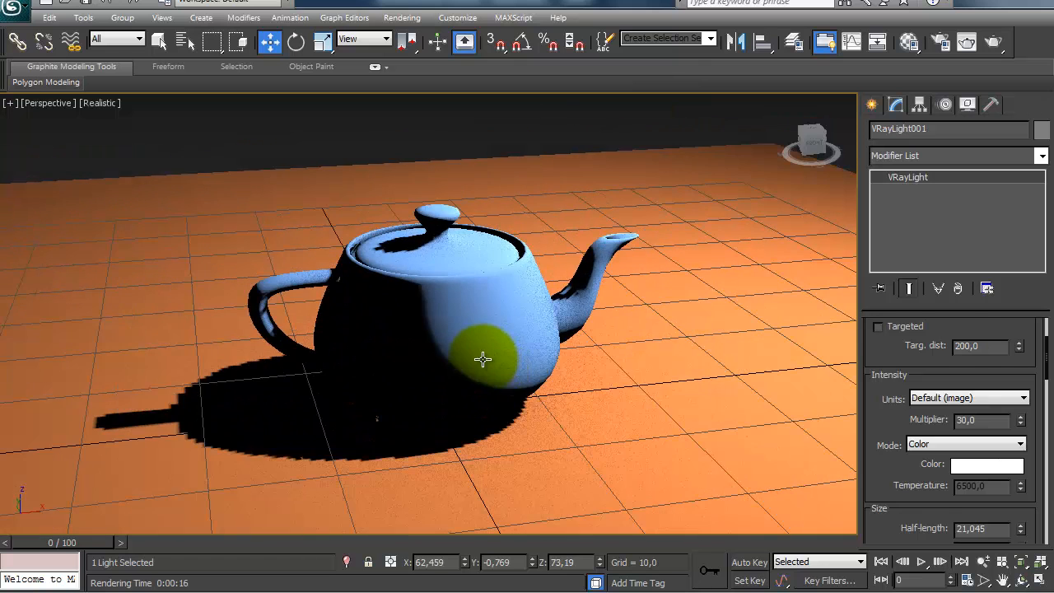
{"action": "left_click", "coordinate": [483, 359]}
{"action": "key", "text": "shift+q"}
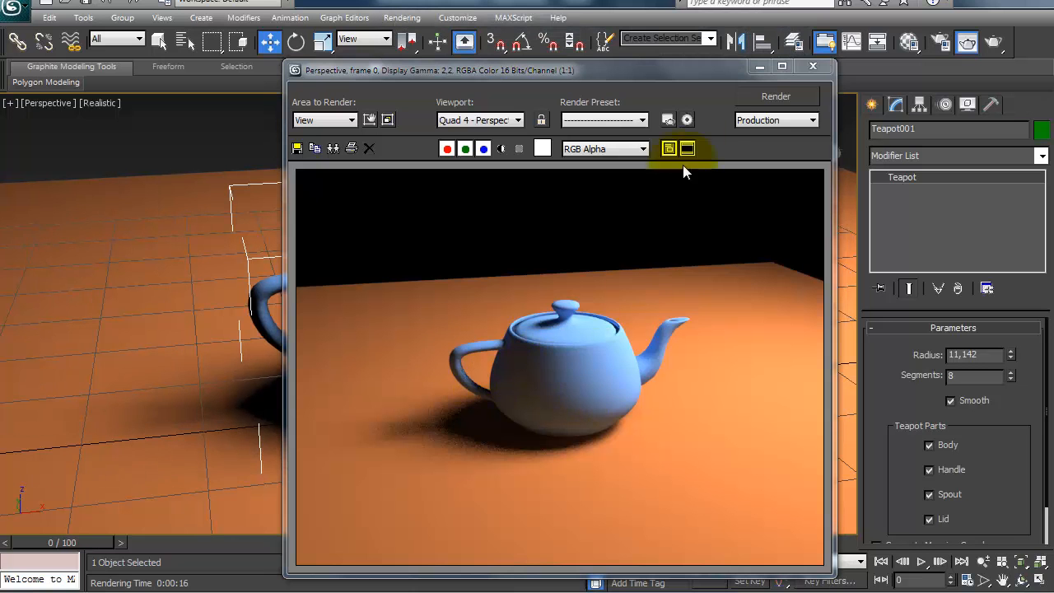
Step: Close the rendered image and set the teapot material's self-illumination color to pure white with RGB 255, 255, 255
{"action": "left_click", "coordinate": [909, 43]}
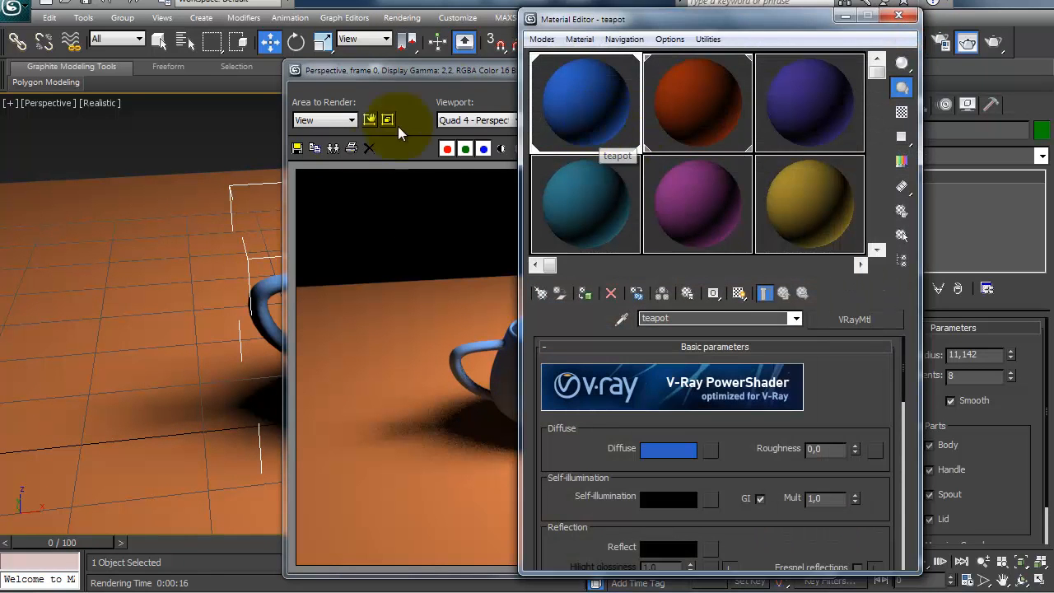
{"action": "left_click", "coordinate": [445, 73]}
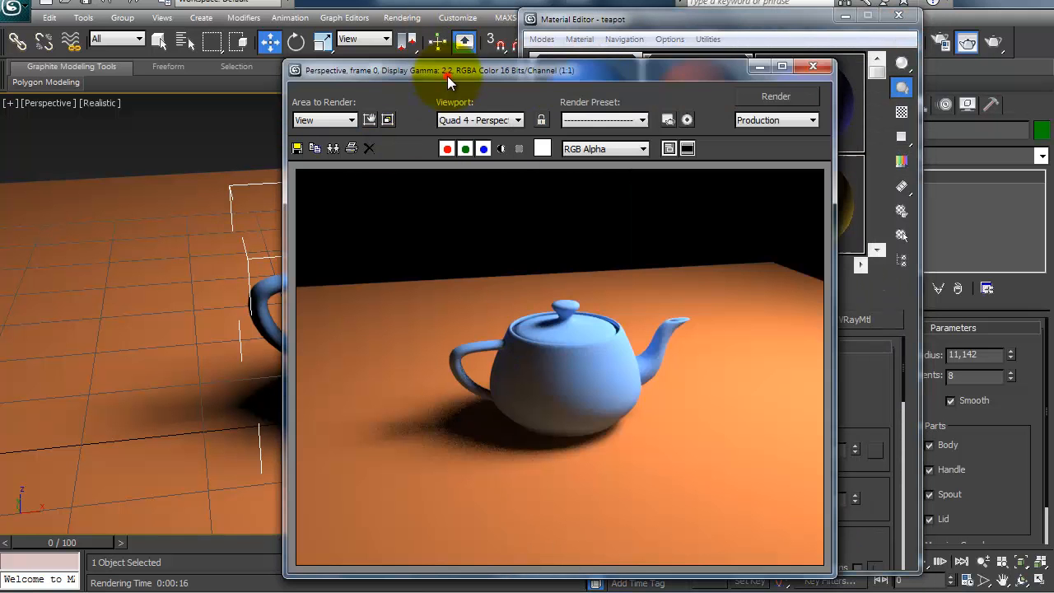
{"action": "left_click", "coordinate": [813, 68]}
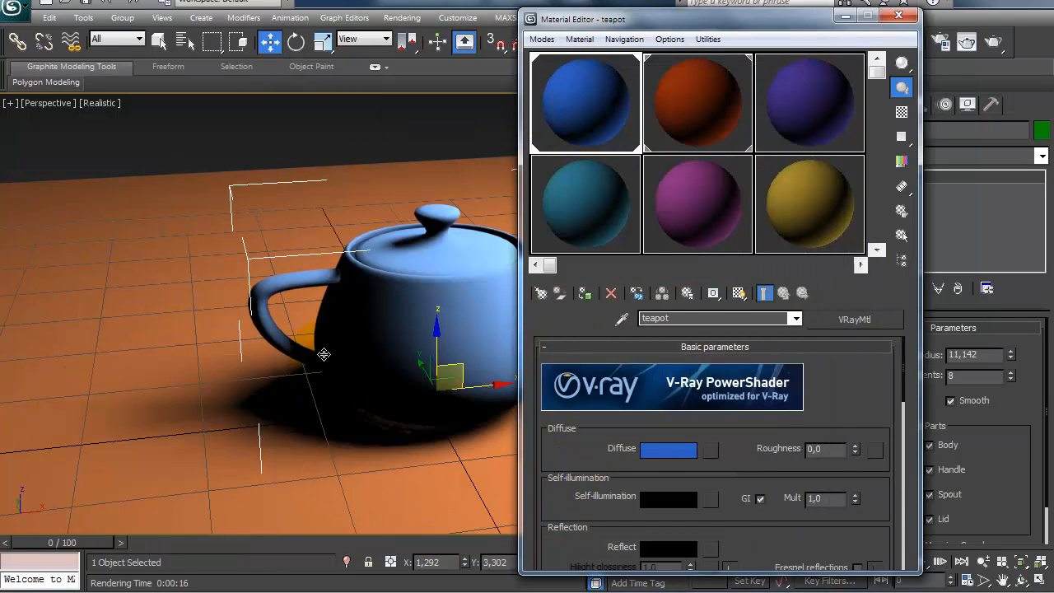
{"action": "left_click_drag", "start_coordinate": [619, 561], "coordinate": [573, 393]}
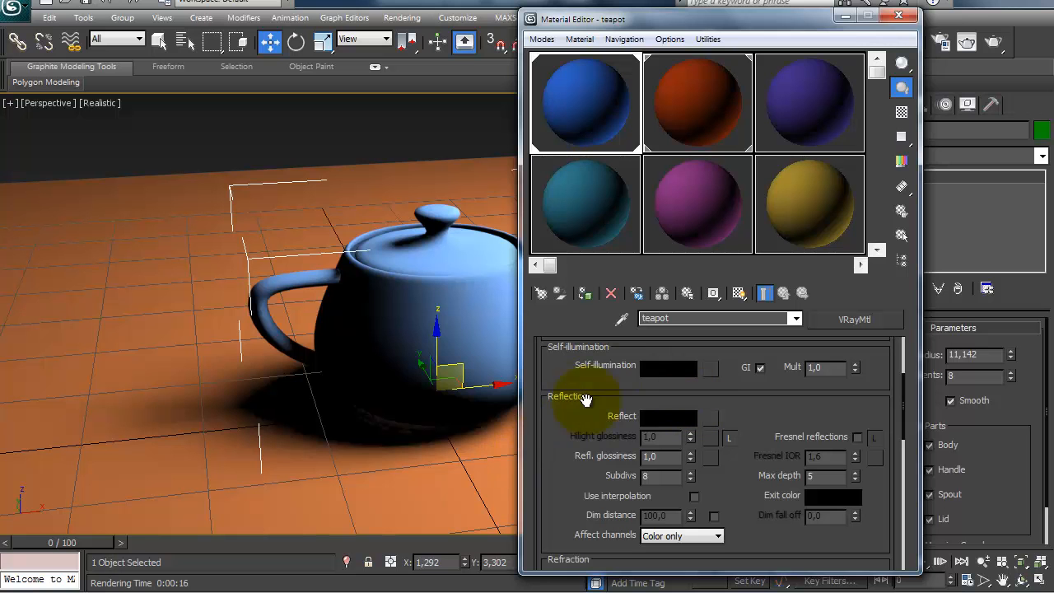
{"action": "left_click", "coordinate": [659, 367]}
{"action": "left_click_drag", "start_coordinate": [236, 132], "coordinate": [235, 253]}
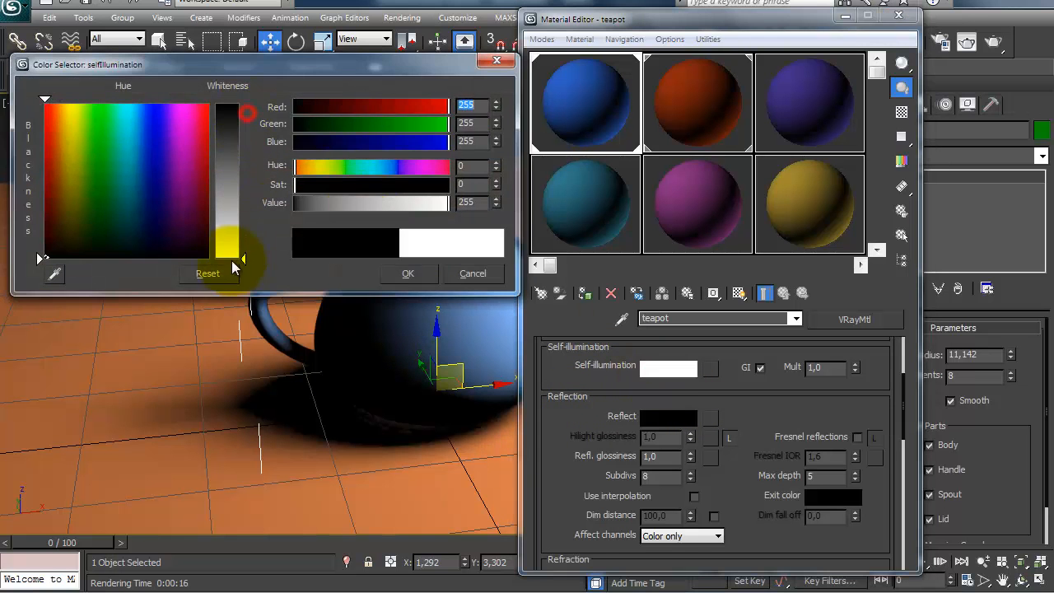
{"action": "left_click", "coordinate": [407, 273]}
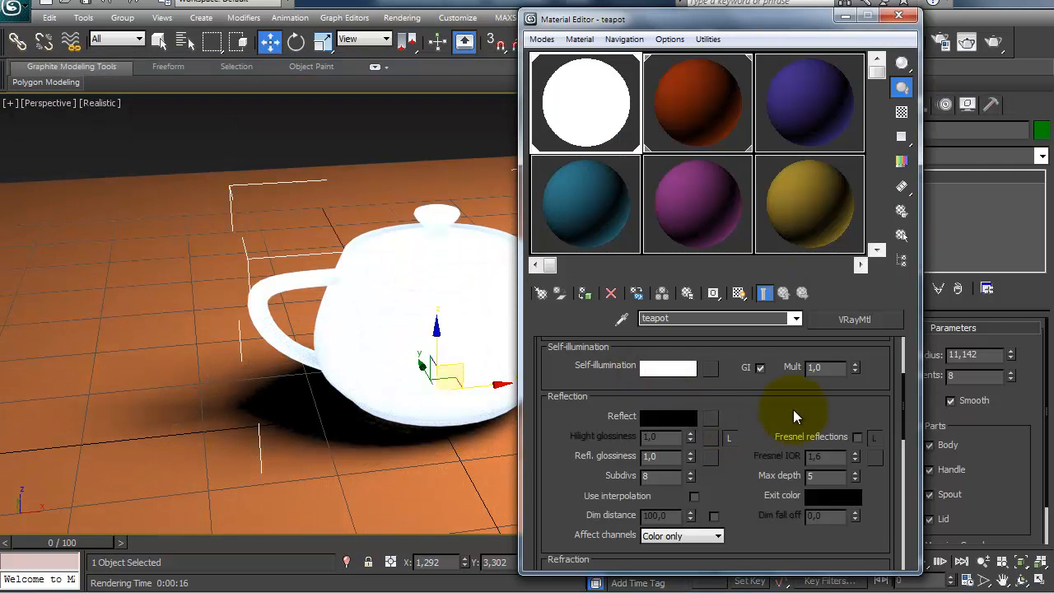
Step: Test-render the self-illuminated teapot, cancel the render, and close the render and material editor windows
{"action": "left_click", "coordinate": [994, 43]}
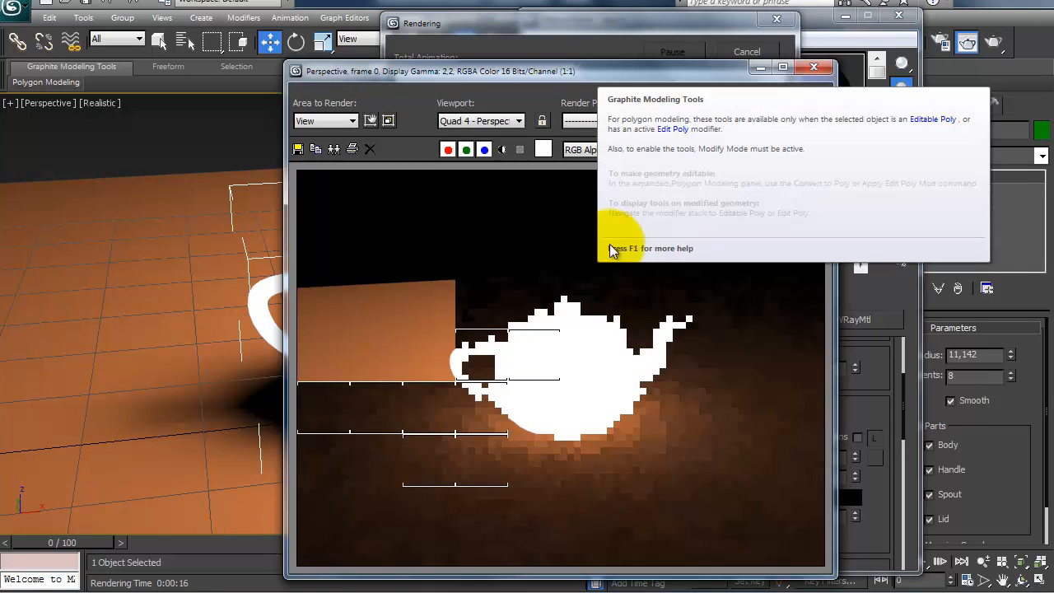
{"action": "left_click", "coordinate": [724, 51]}
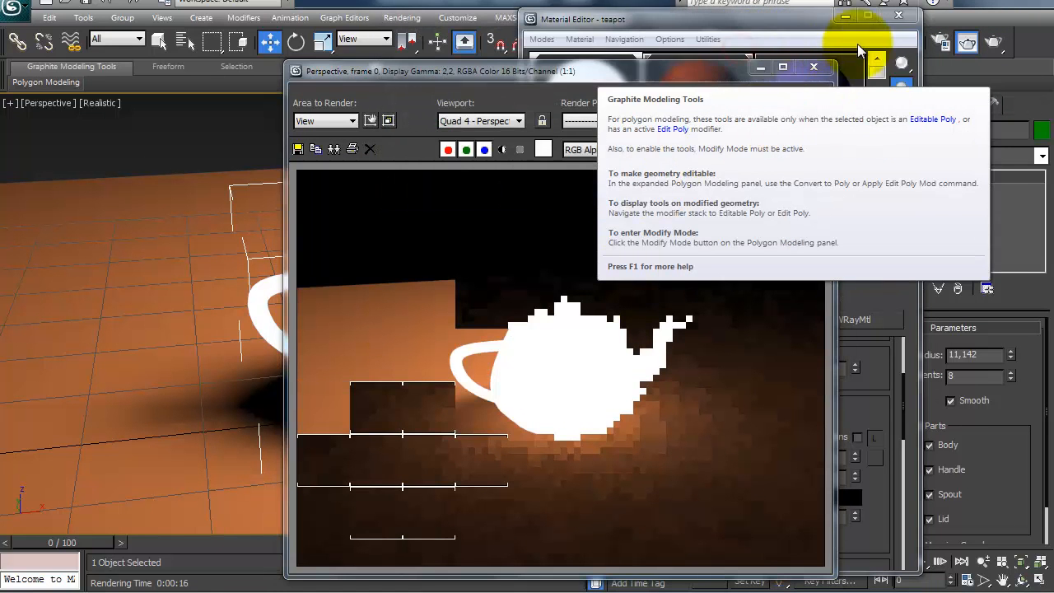
{"action": "left_click", "coordinate": [812, 66]}
{"action": "left_click", "coordinate": [898, 14]}
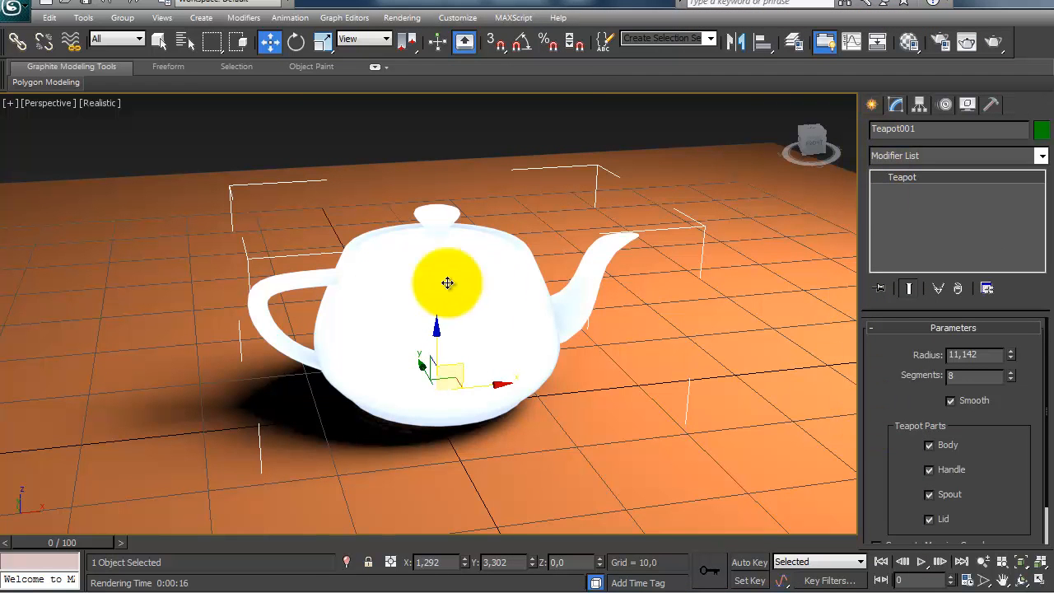
Step: Select the V-Ray light above the plane and switch it off
{"action": "scroll", "coordinate": [589, 260], "scroll_direction": "down", "scroll_amount": 5}
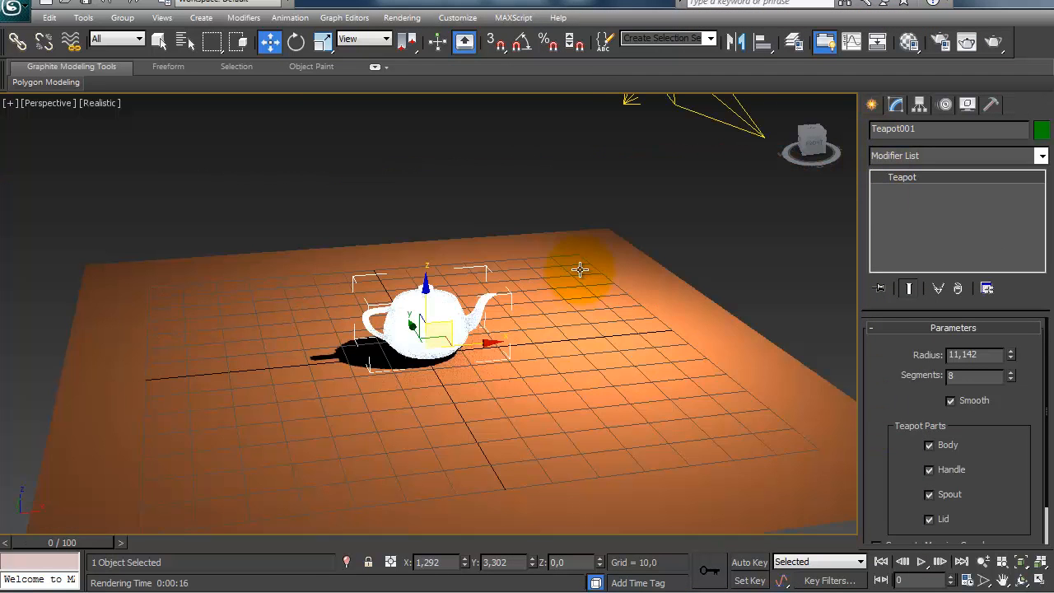
{"action": "left_click", "coordinate": [687, 111]}
{"action": "left_click_drag", "start_coordinate": [889, 355], "coordinate": [905, 487]}
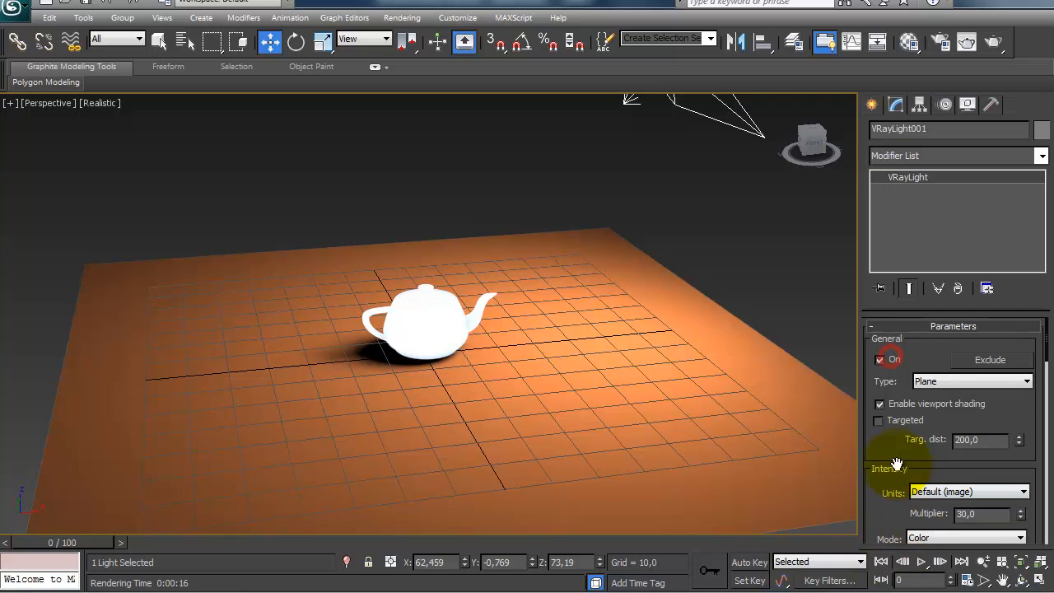
{"action": "left_click", "coordinate": [879, 360]}
{"action": "scroll", "coordinate": [378, 346], "scroll_direction": "up", "scroll_amount": 6}
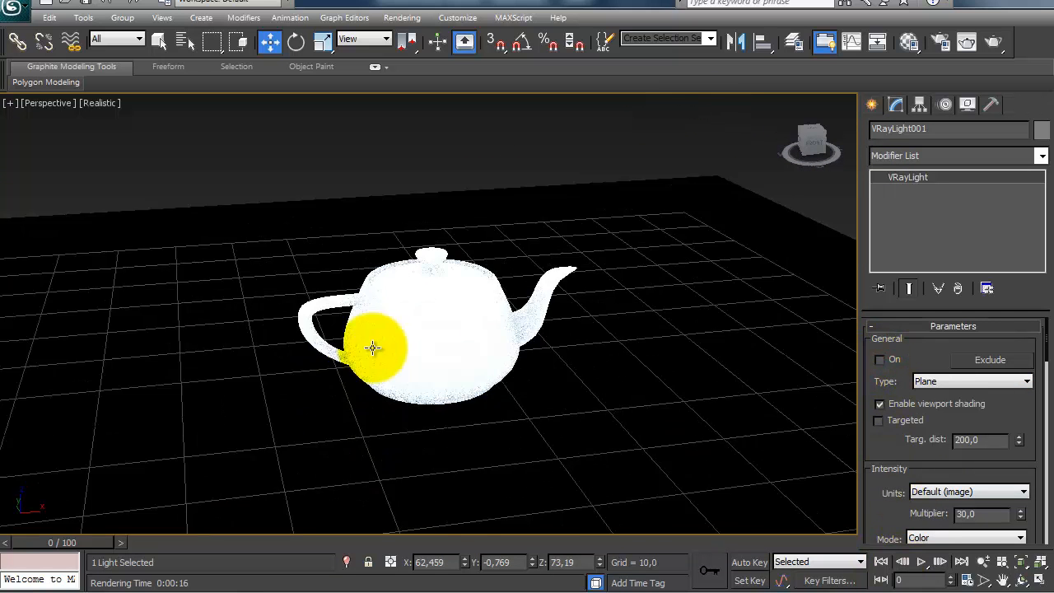
Step: Test-render the self-illuminated teapot without the V-Ray light, close the image and switch the light back on
{"action": "scroll", "coordinate": [366, 351], "scroll_direction": "down", "scroll_amount": 6}
{"action": "left_click", "coordinate": [966, 41]}
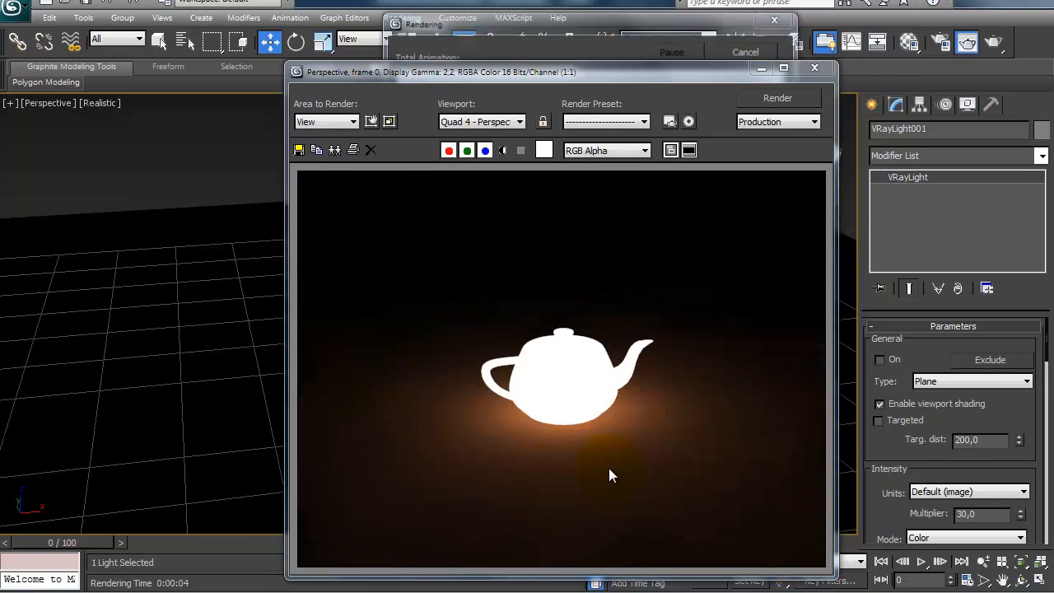
{"action": "left_click", "coordinate": [813, 68]}
{"action": "left_click", "coordinate": [879, 359]}
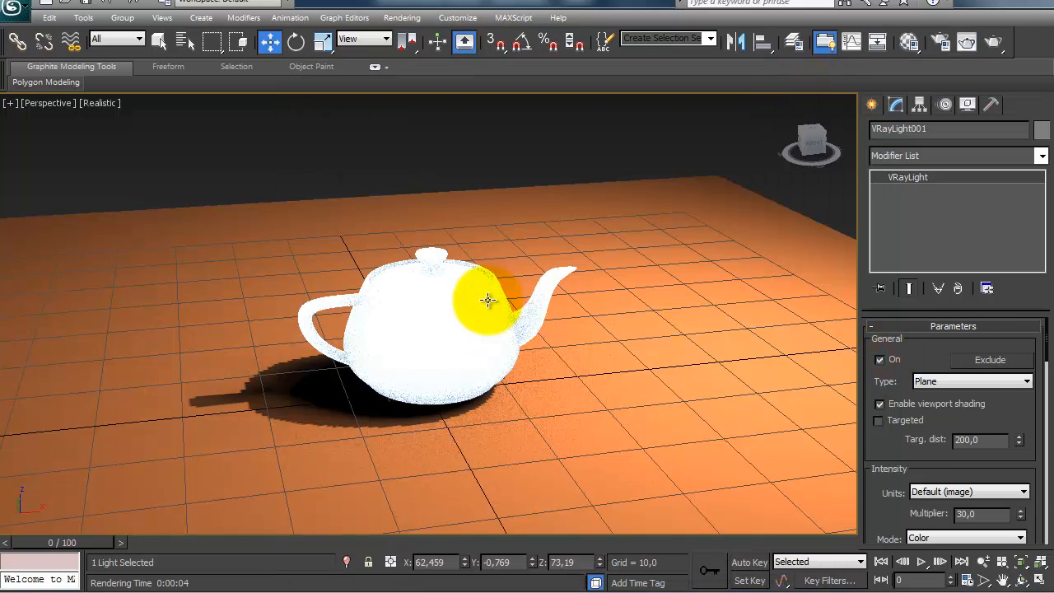
Step: Open the teapot material and set its self-illumination color to black with RGB 0, 0, 0
{"action": "left_click", "coordinate": [487, 300]}
{"action": "left_click", "coordinate": [909, 41]}
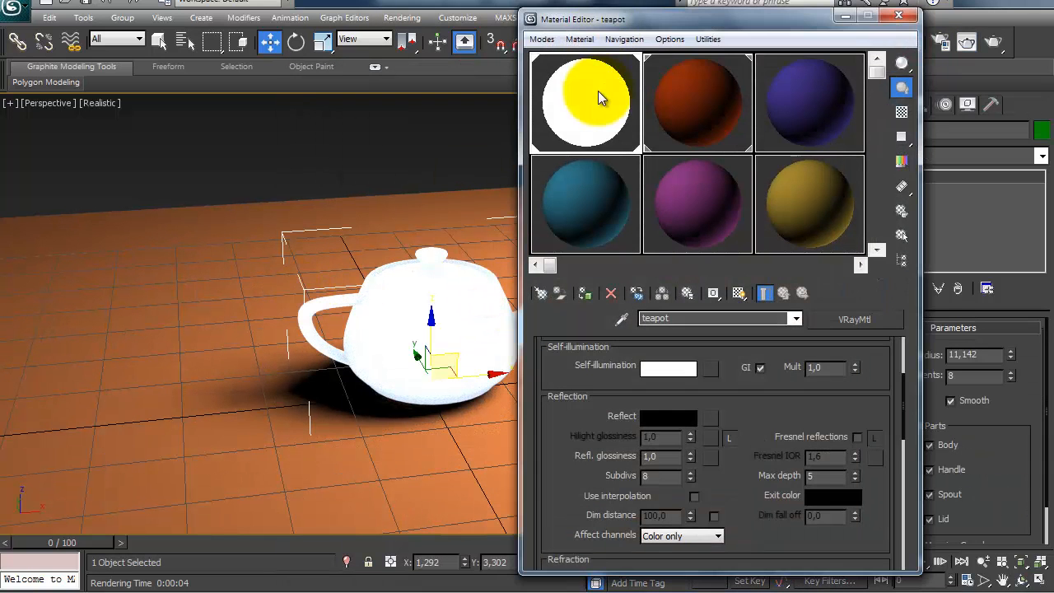
{"action": "left_click", "coordinate": [501, 461]}
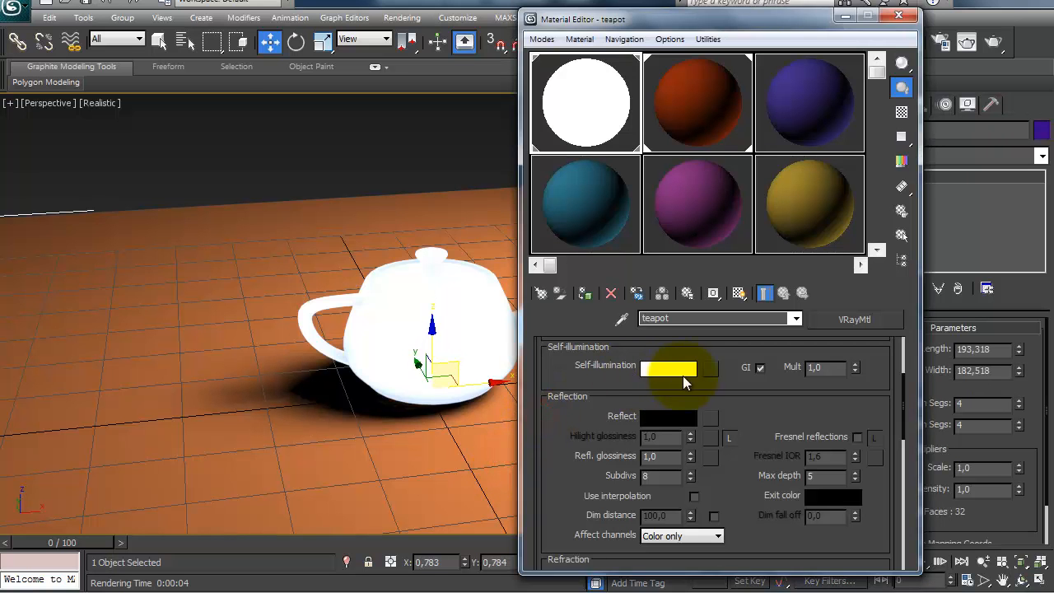
{"action": "left_click", "coordinate": [683, 372]}
{"action": "left_click_drag", "start_coordinate": [249, 236], "coordinate": [245, 105]}
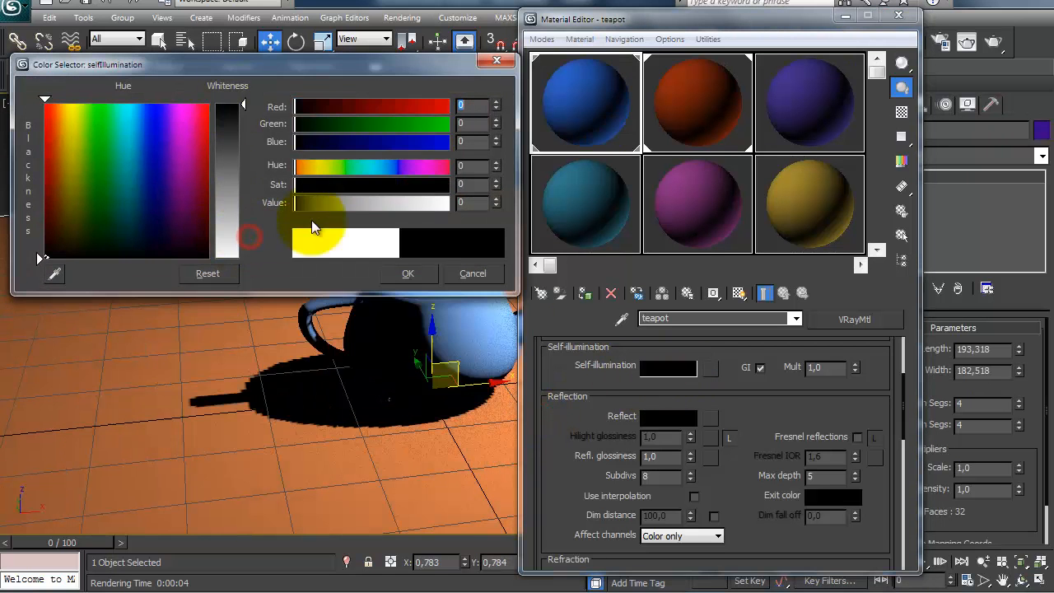
{"action": "left_click", "coordinate": [421, 275]}
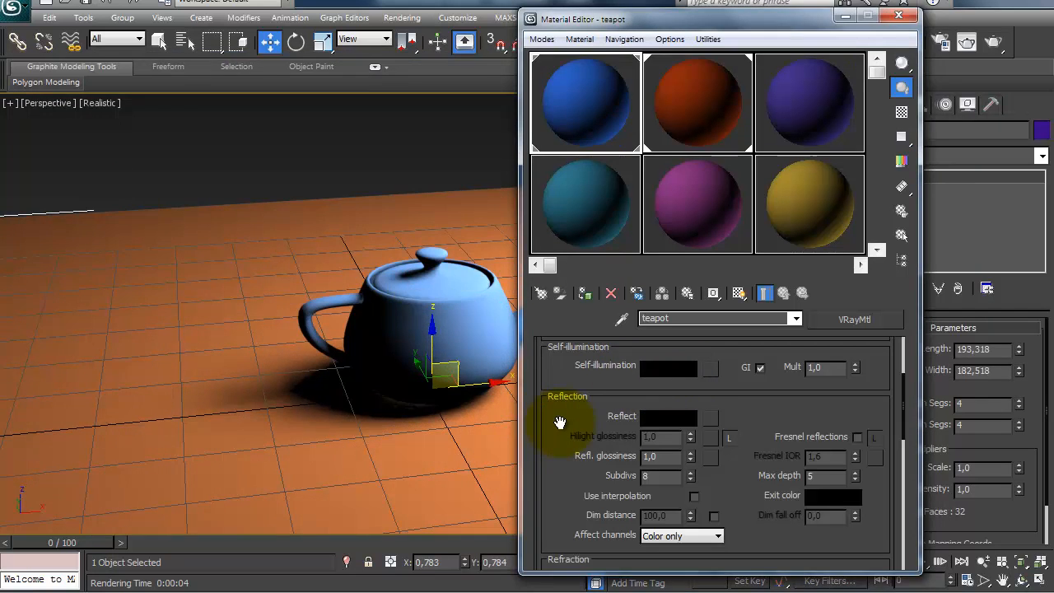
Step: Try a pure white self-illumination color, RGB 255, 255, 255, on the teapot material and return it to black
{"action": "left_click_drag", "start_coordinate": [560, 423], "coordinate": [564, 473]}
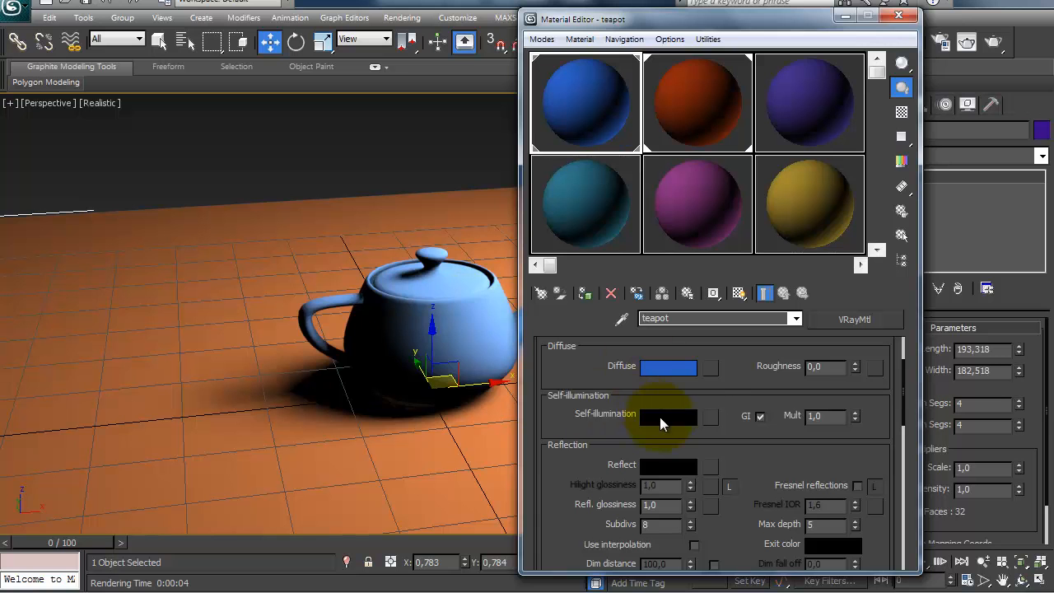
{"action": "left_click", "coordinate": [667, 418]}
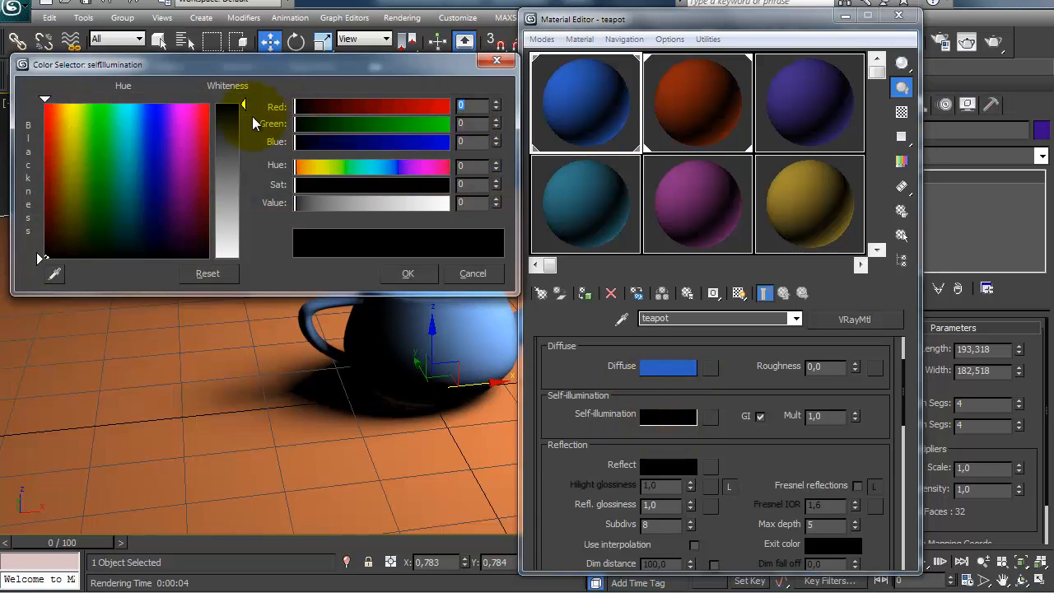
{"action": "left_click_drag", "start_coordinate": [245, 106], "coordinate": [252, 271]}
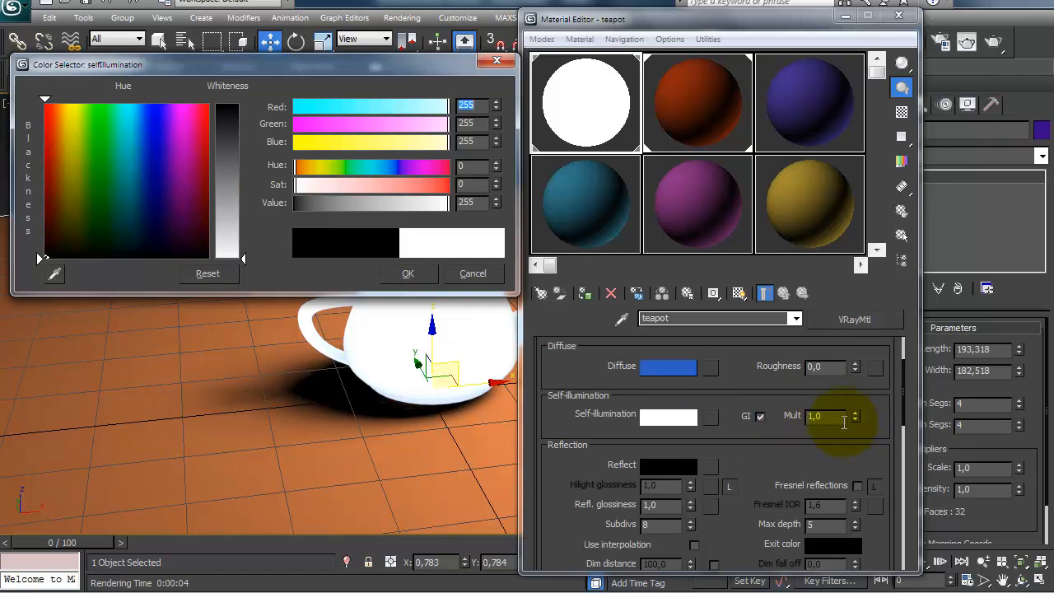
{"action": "left_click", "coordinate": [833, 416]}
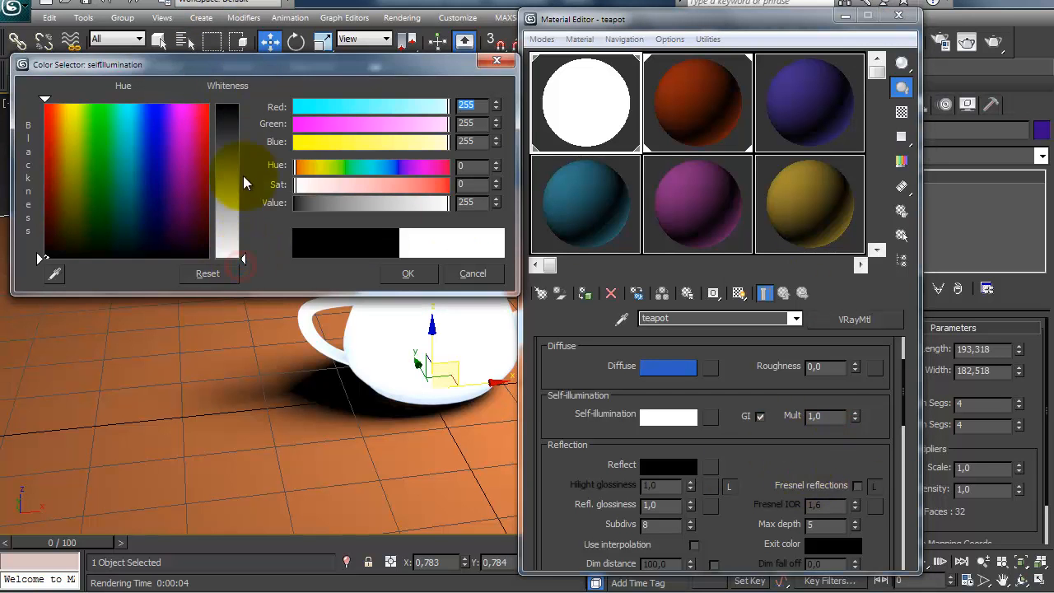
{"action": "left_click_drag", "start_coordinate": [239, 258], "coordinate": [249, 110]}
{"action": "left_click", "coordinate": [406, 272]}
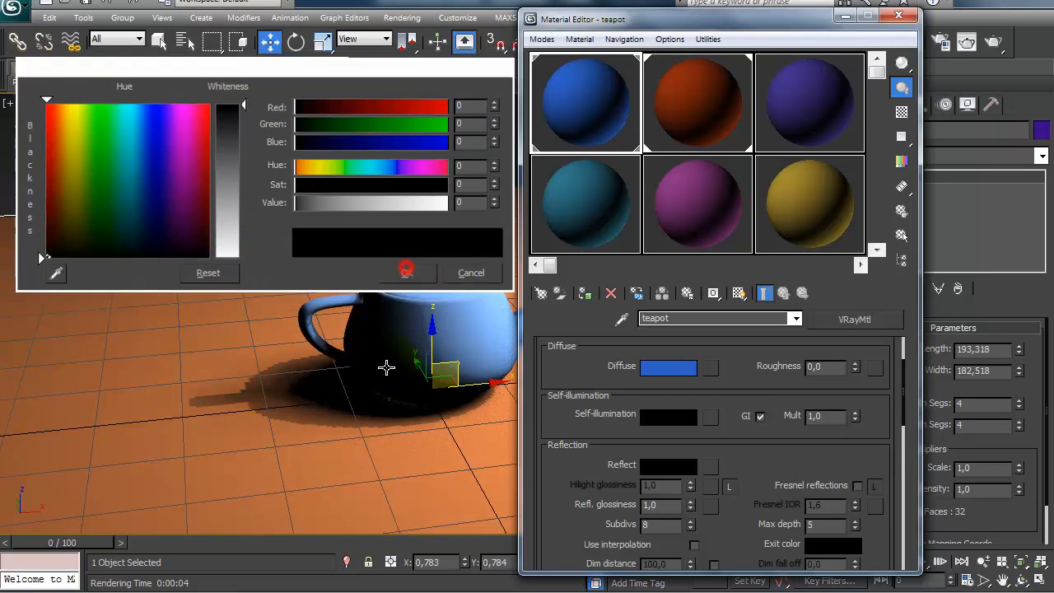
Step: Set the teapot material's reflection color to pure white with RGB 255, 255, 255
{"action": "left_click_drag", "start_coordinate": [560, 492], "coordinate": [500, 437]}
{"action": "left_click_drag", "start_coordinate": [568, 465], "coordinate": [570, 393]}
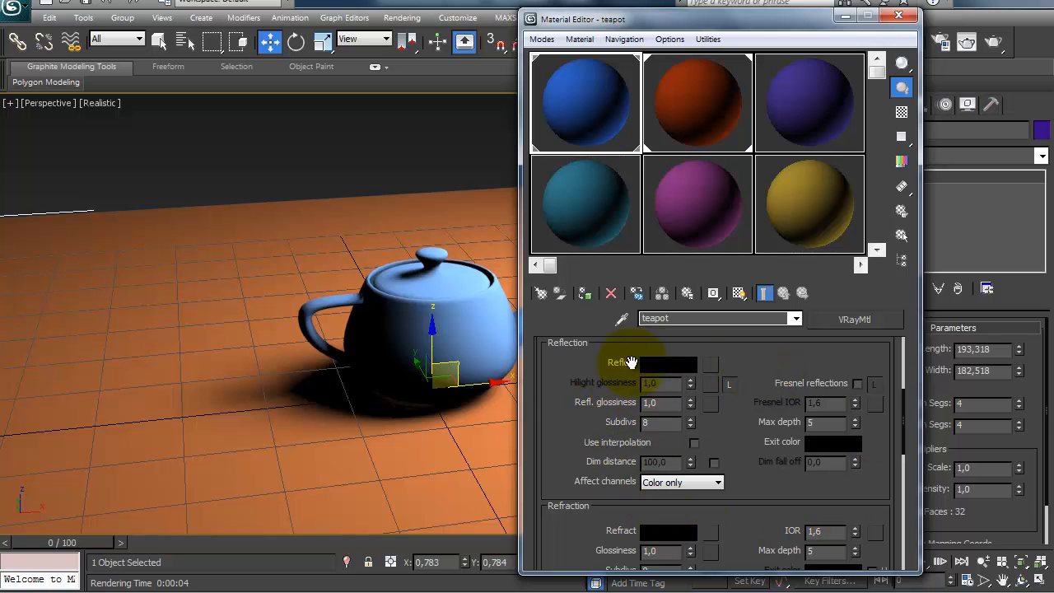
{"action": "left_click", "coordinate": [664, 365]}
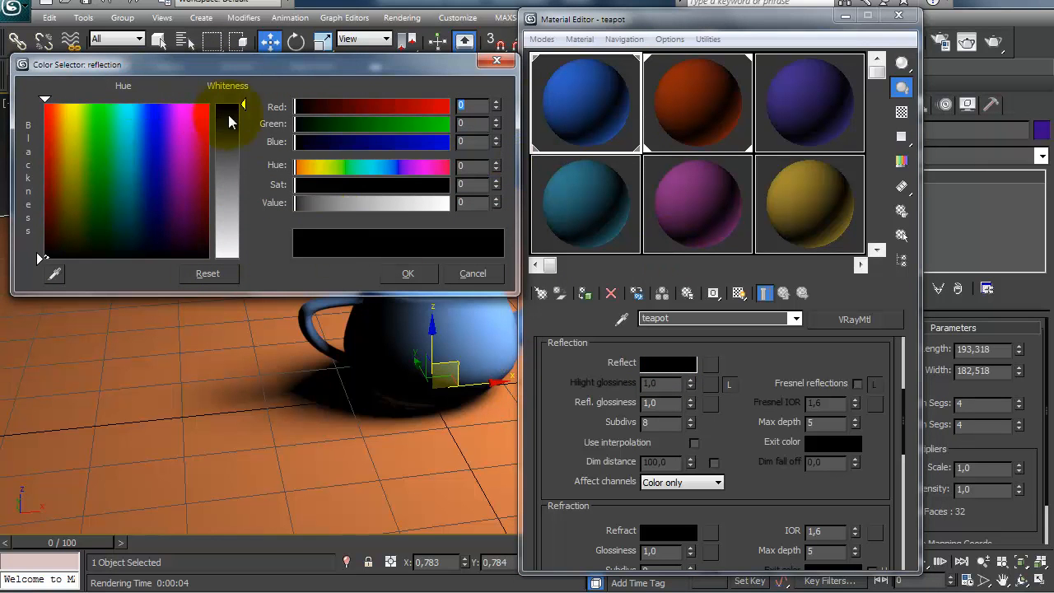
{"action": "left_click_drag", "start_coordinate": [239, 102], "coordinate": [248, 259]}
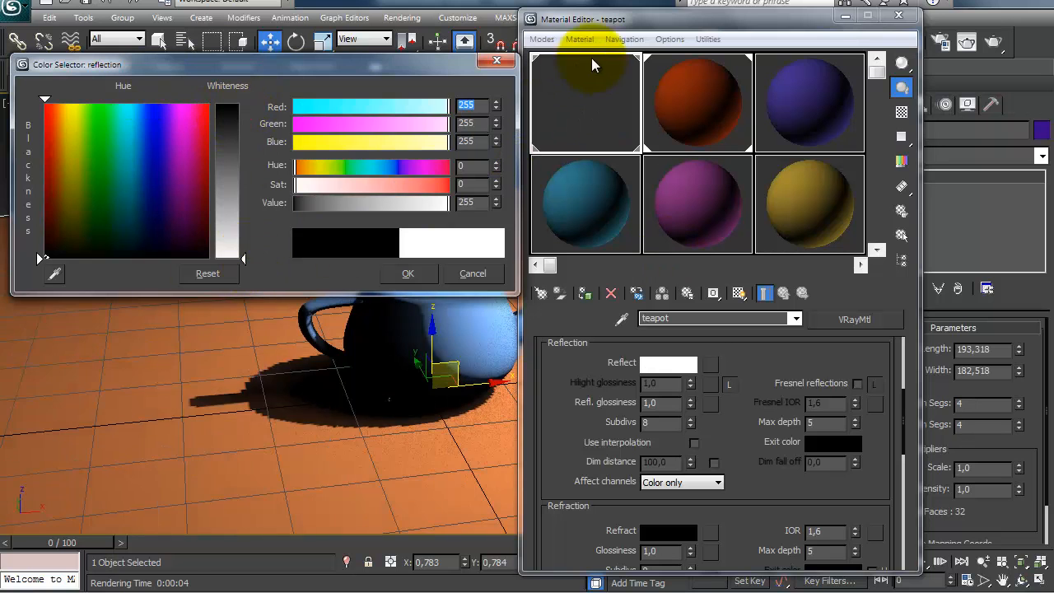
{"action": "left_click", "coordinate": [412, 273]}
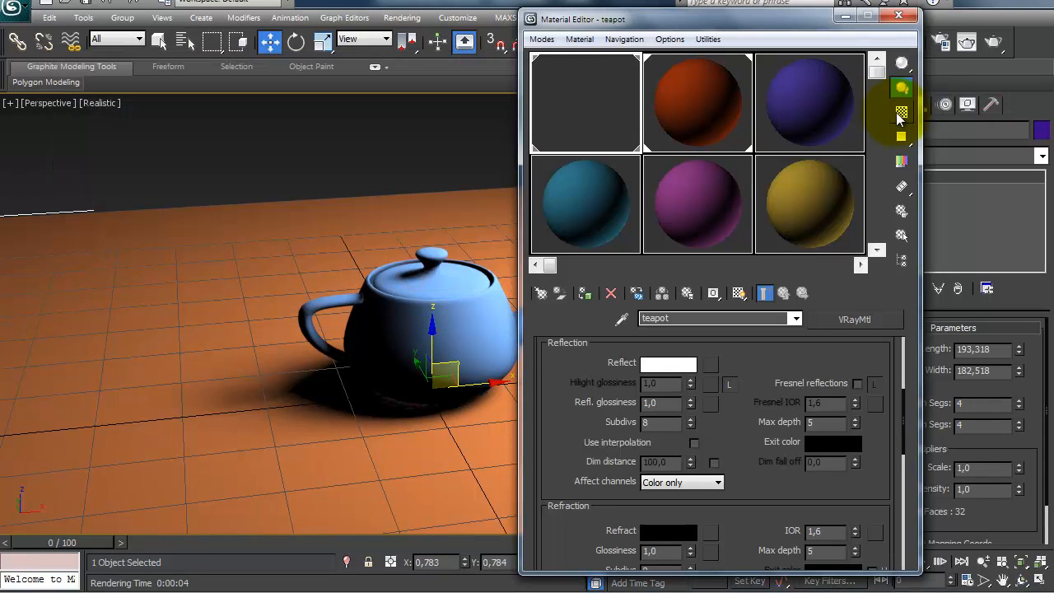
Step: Show the checkered background behind the teapot material's sample, test-render the reflective teapot and close the image
{"action": "left_click", "coordinate": [900, 115]}
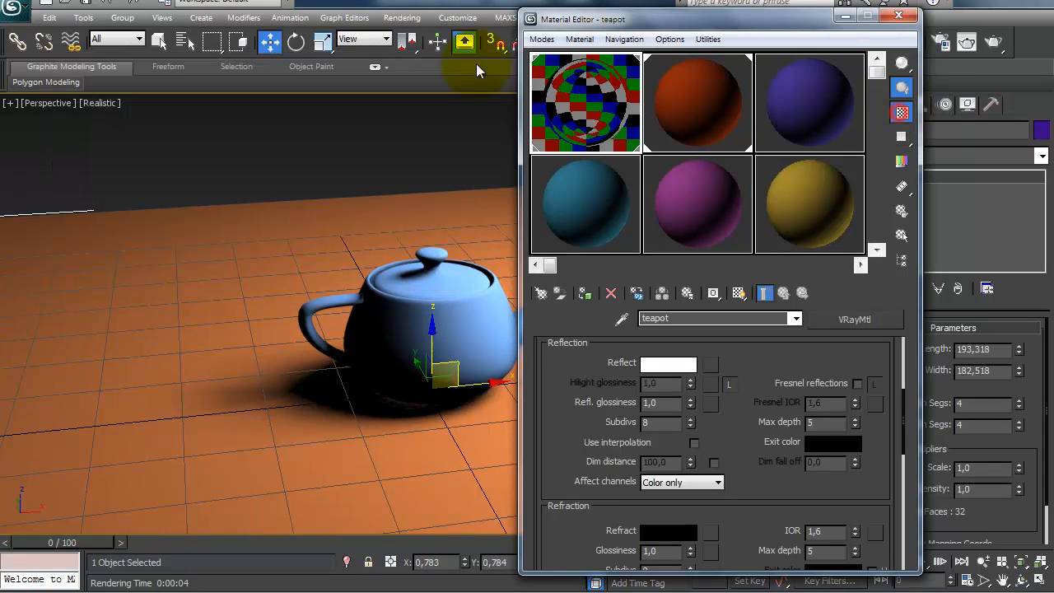
{"action": "left_click", "coordinate": [1000, 46]}
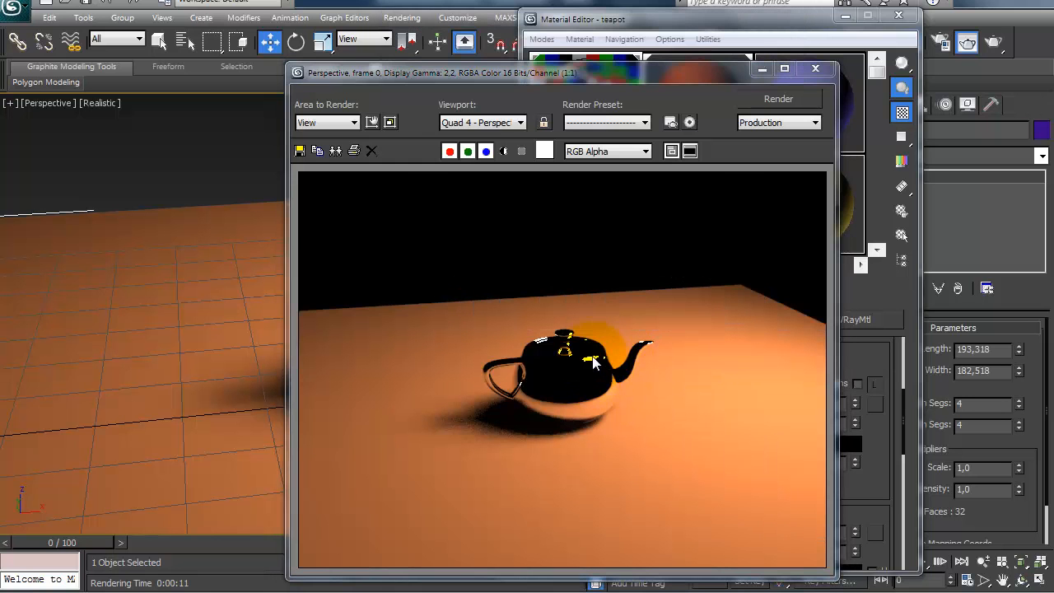
{"action": "left_click", "coordinate": [817, 67]}
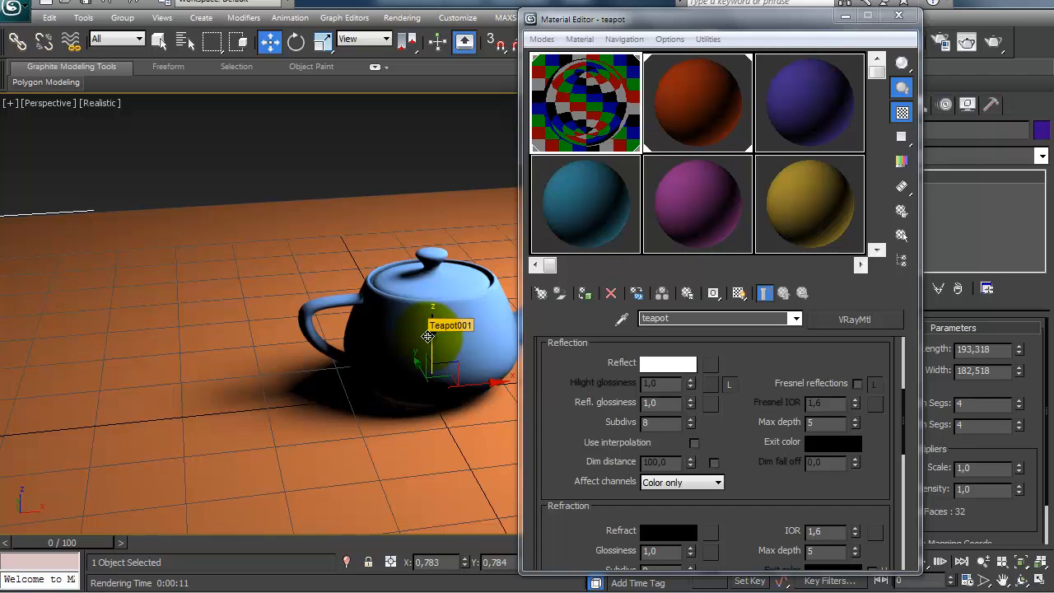
Step: Frame the teapot close up in the perspective view with safe frames shown
{"action": "scroll", "coordinate": [428, 336], "scroll_direction": "up", "scroll_amount": 5}
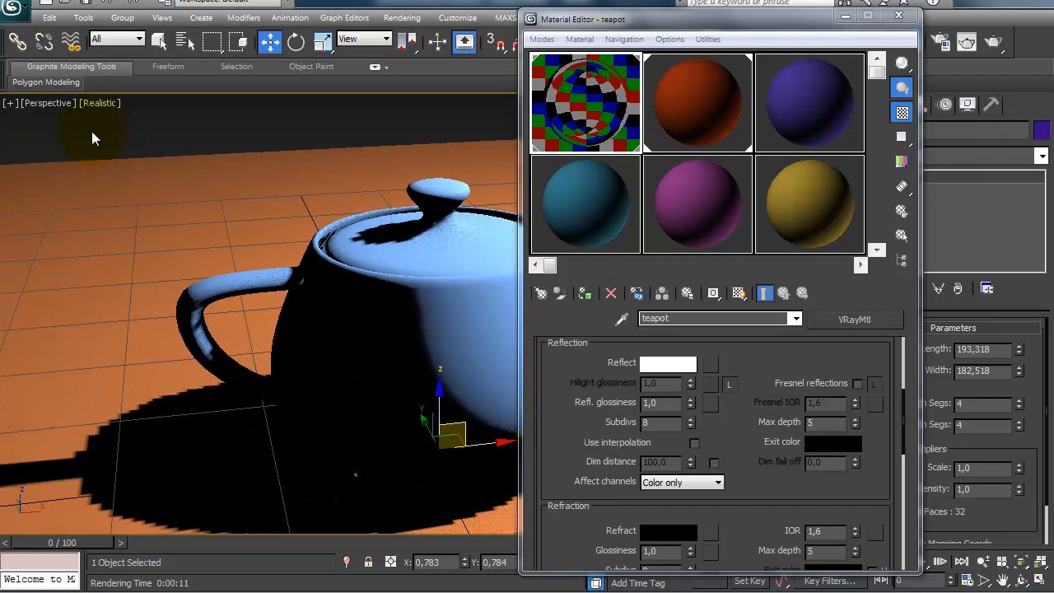
{"action": "left_click", "coordinate": [35, 105]}
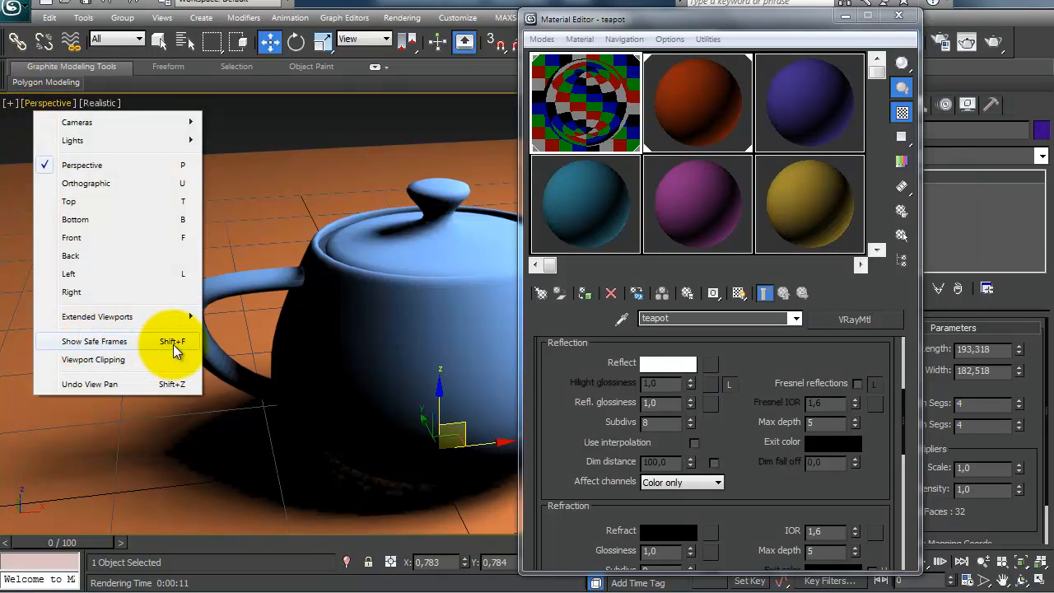
{"action": "left_click", "coordinate": [174, 351]}
{"action": "middle_click_drag", "start_coordinate": [338, 376], "coordinate": [370, 354]}
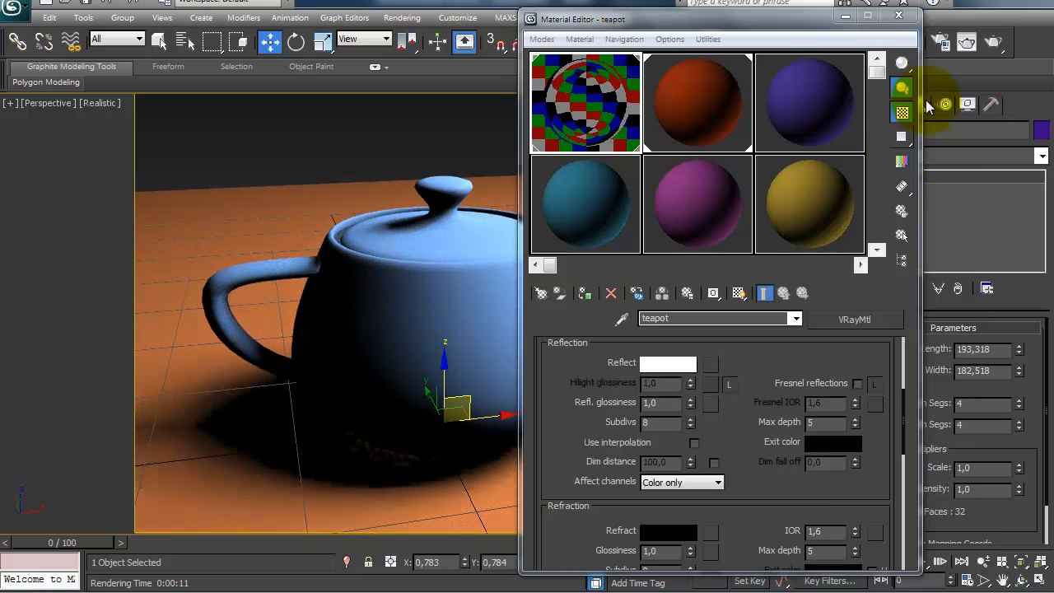
Step: Render the close-up of the reflective teapot, move the render window aside to examine the reflections, and close it
{"action": "left_click", "coordinate": [967, 41]}
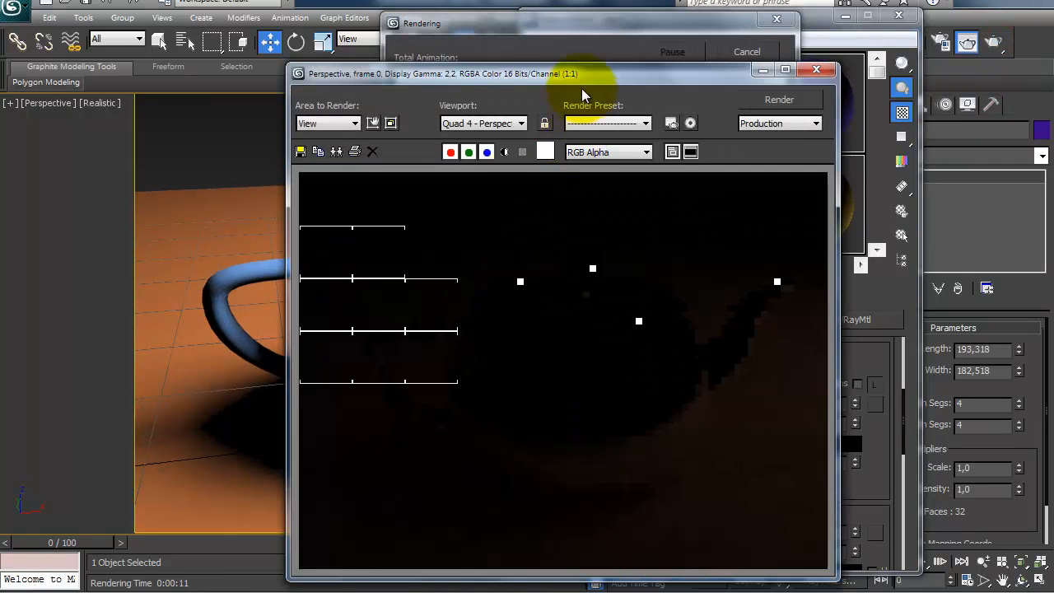
{"action": "left_click_drag", "start_coordinate": [578, 74], "coordinate": [395, 51]}
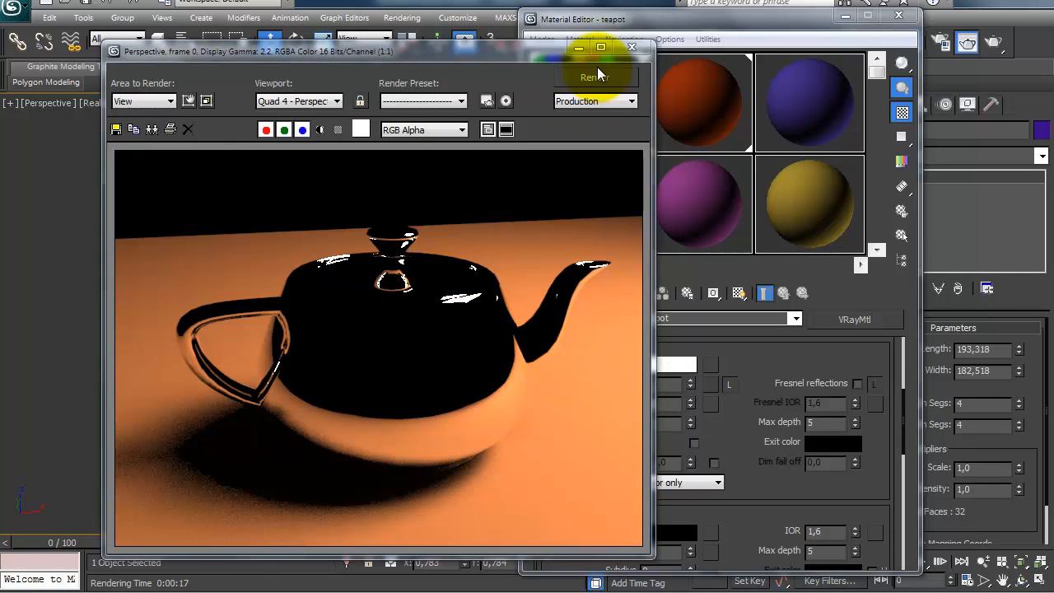
{"action": "left_click", "coordinate": [621, 50]}
Step: Set the teapot material's diffuse color to pure blue with RGB 0, 0, 255
{"action": "left_click_drag", "start_coordinate": [783, 417], "coordinate": [771, 447]}
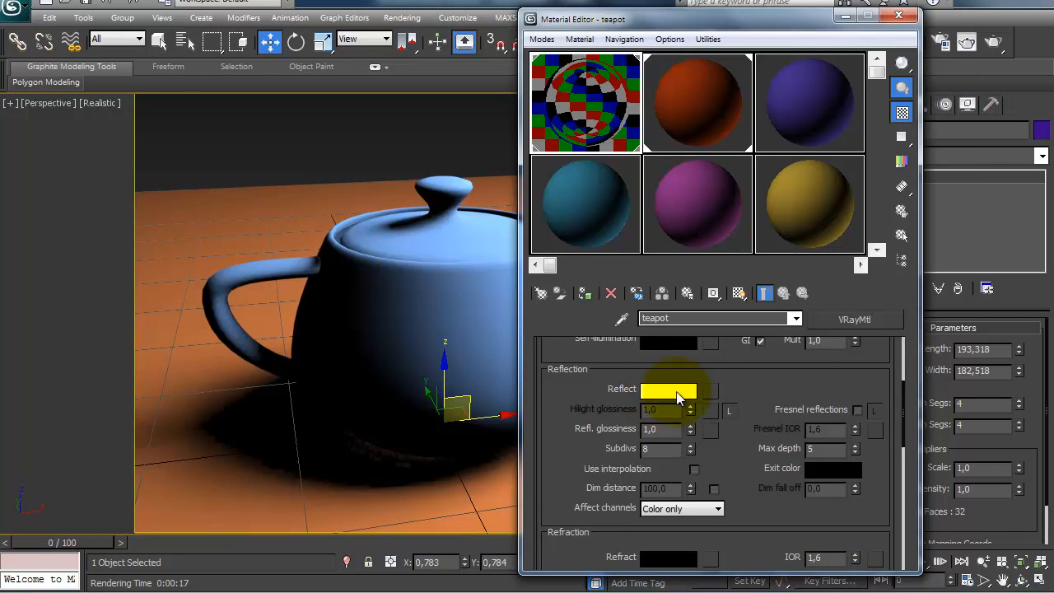
{"action": "mouse_move", "coordinate": [591, 368]}
{"action": "left_mouse_down"}
{"action": "mouse_move", "coordinate": [590, 442]}
{"action": "mouse_move", "coordinate": [577, 439]}
{"action": "left_mouse_up"}
{"action": "left_click", "coordinate": [651, 396]}
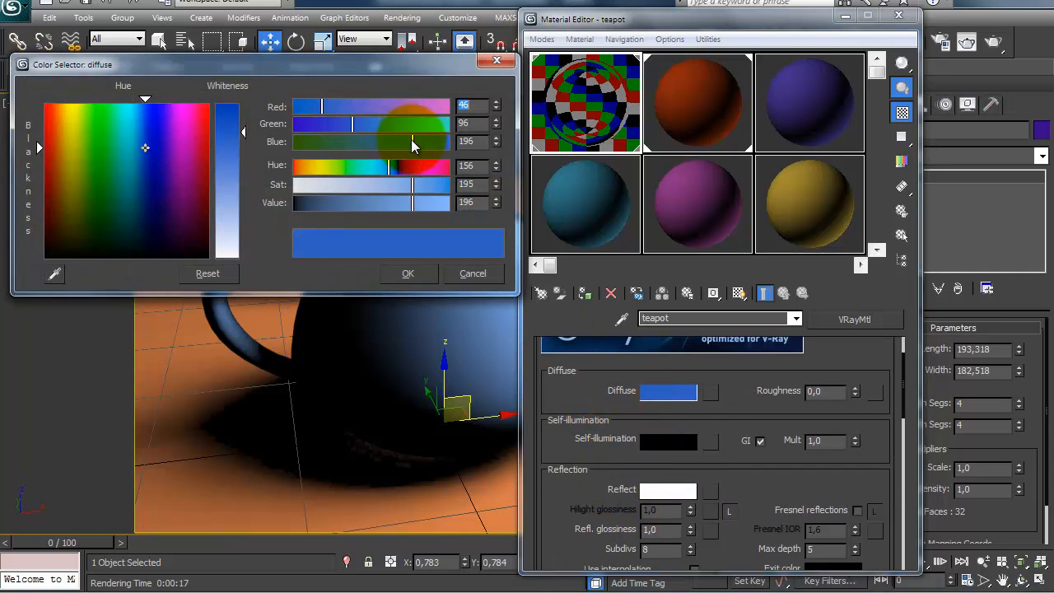
{"action": "left_click_drag", "start_coordinate": [411, 139], "coordinate": [454, 138]}
{"action": "left_click_drag", "start_coordinate": [345, 121], "coordinate": [295, 107]}
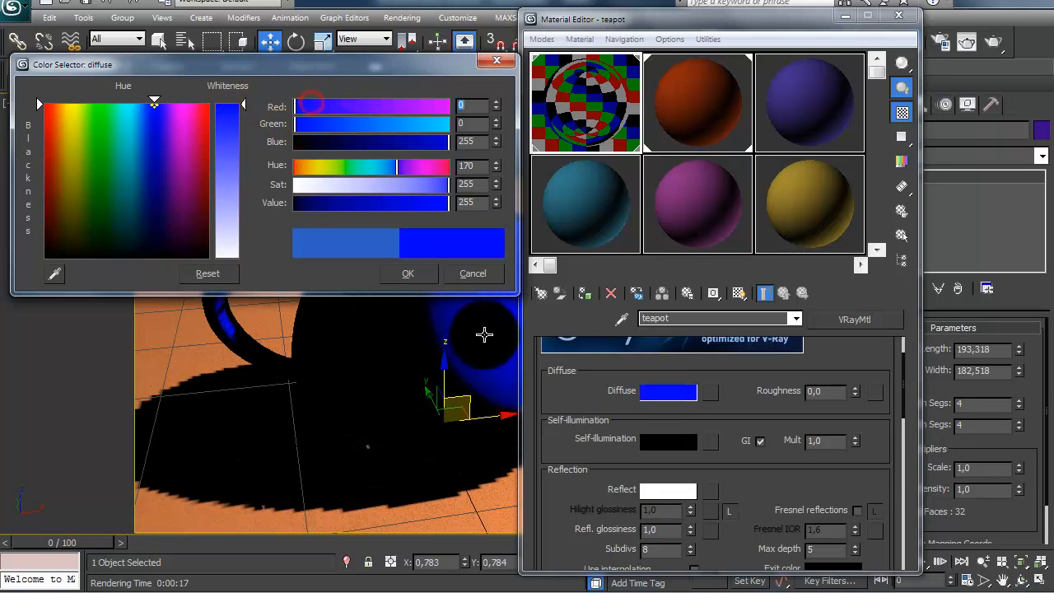
{"action": "left_click", "coordinate": [408, 274]}
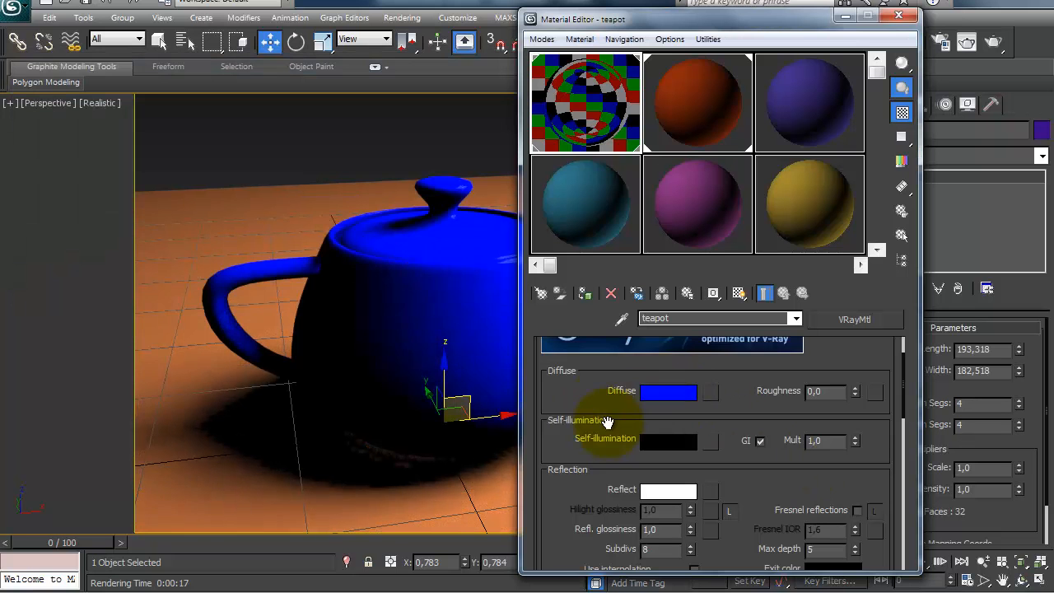
Step: Render the teapot again with its blue diffuse and white reflection, sample the image's colors, and close it
{"action": "left_click_drag", "start_coordinate": [607, 421], "coordinate": [595, 327]}
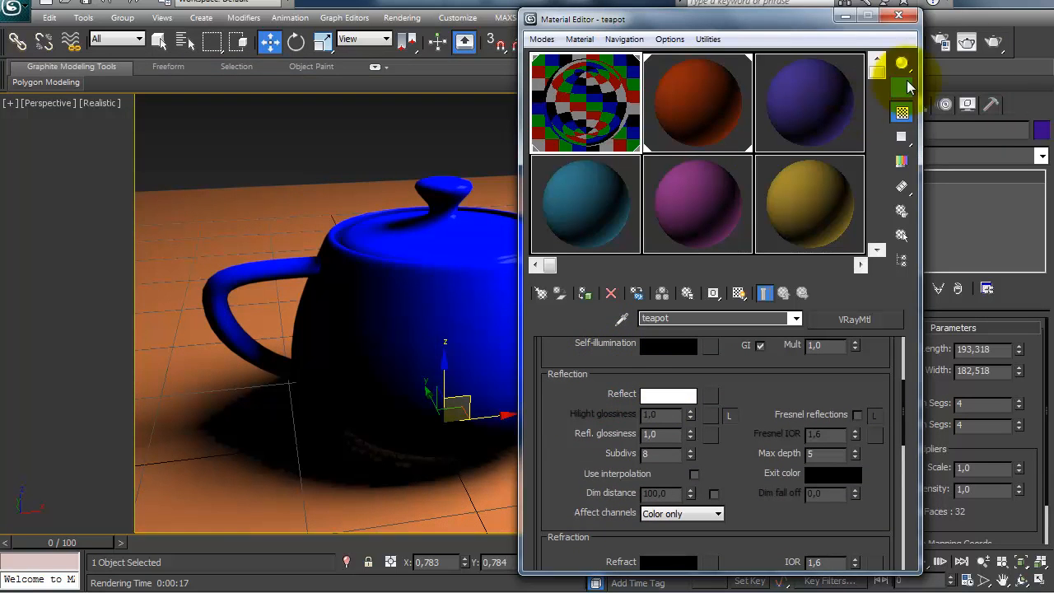
{"action": "key", "text": "shift+q"}
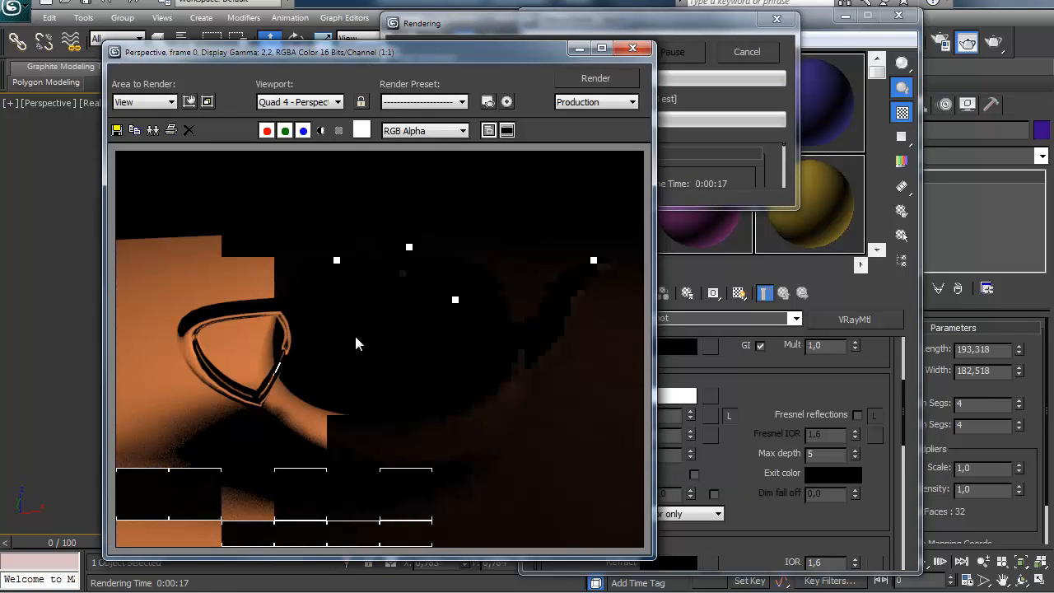
{"action": "right_click_drag", "start_coordinate": [362, 368], "coordinate": [410, 387]}
{"action": "right_click_drag", "start_coordinate": [471, 422], "coordinate": [602, 205]}
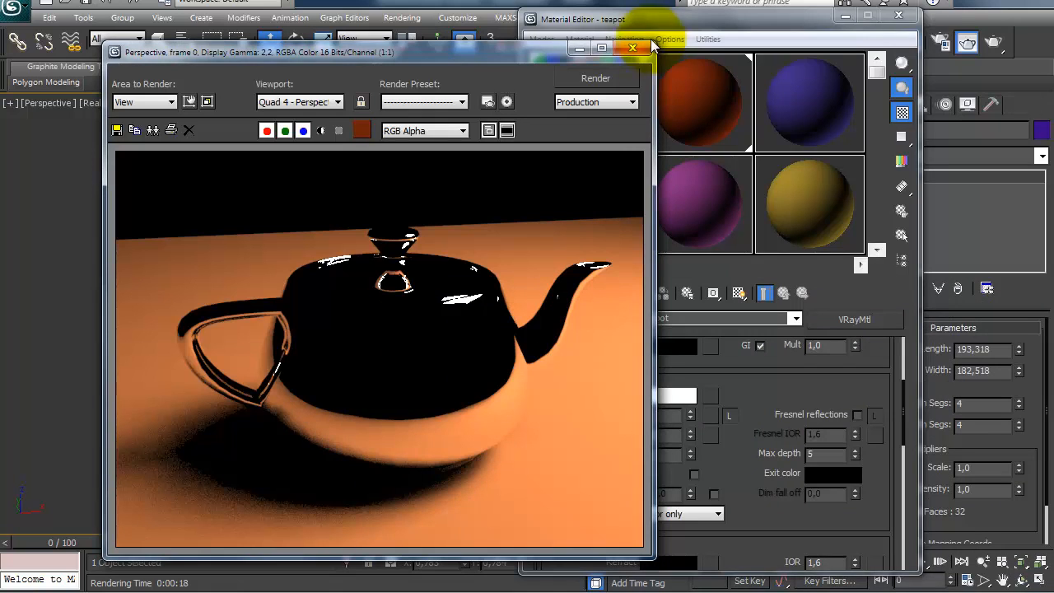
{"action": "left_click", "coordinate": [630, 51]}
{"action": "left_click_drag", "start_coordinate": [554, 395], "coordinate": [564, 484]}
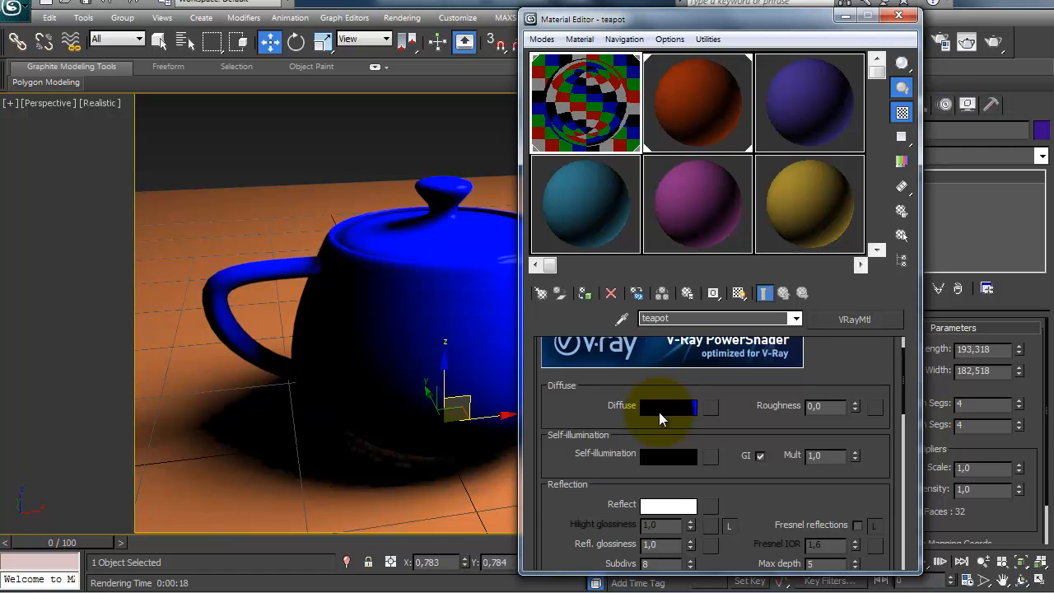
{"action": "left_click_drag", "start_coordinate": [609, 410], "coordinate": [609, 375]}
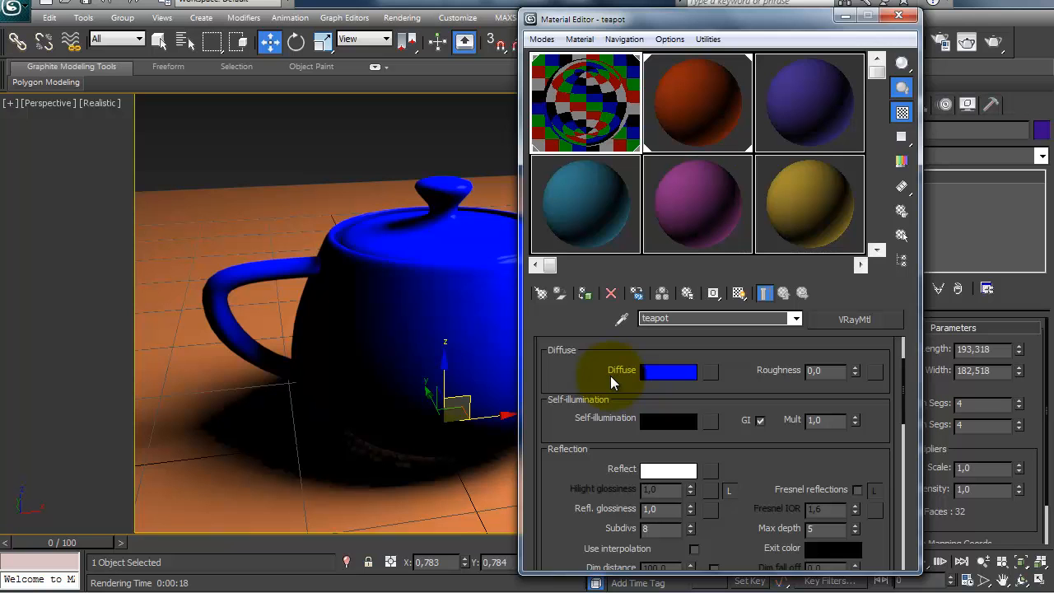
{"action": "left_click", "coordinate": [574, 216]}
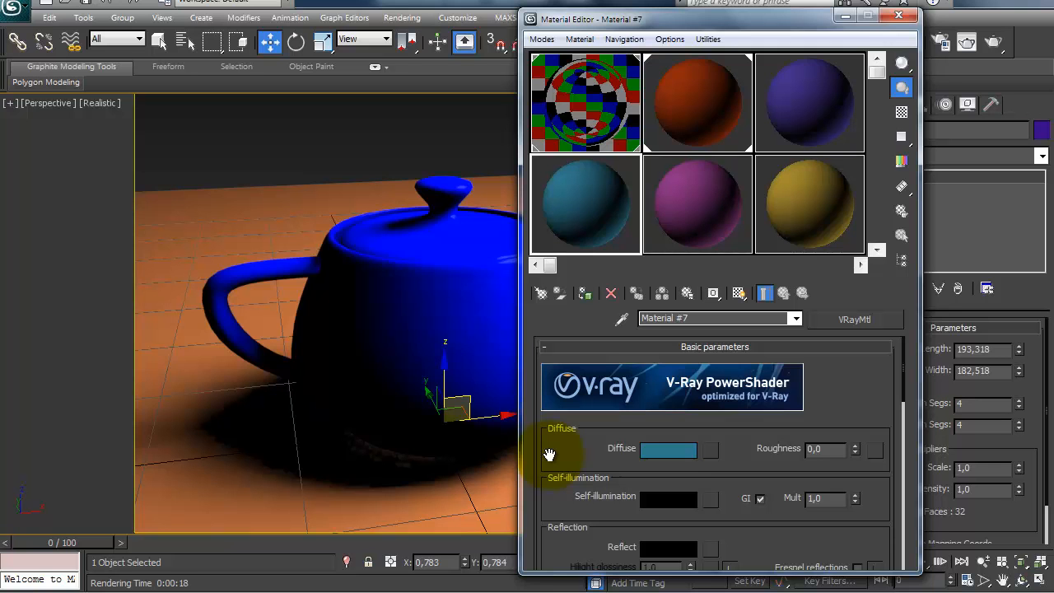
{"action": "left_click", "coordinate": [601, 105]}
{"action": "left_click_drag", "start_coordinate": [581, 474], "coordinate": [578, 414]}
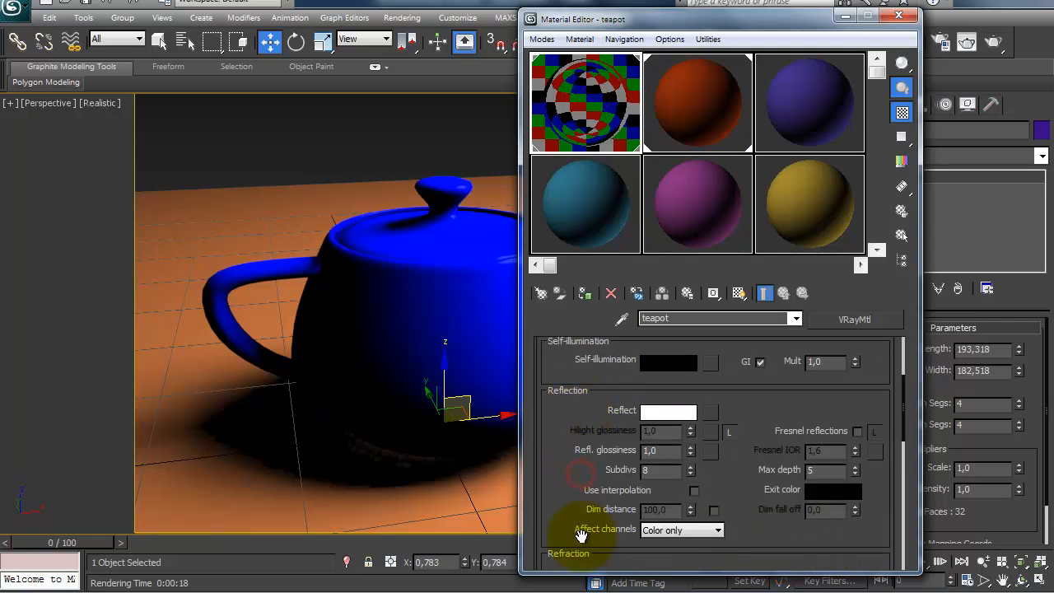
{"action": "left_click_drag", "start_coordinate": [583, 536], "coordinate": [567, 511]}
{"action": "left_click_drag", "start_coordinate": [568, 381], "coordinate": [563, 431]}
Step: Set the unused teal VRayMtl material's diffuse color to black and rename the material cromado
{"action": "left_click", "coordinate": [576, 235]}
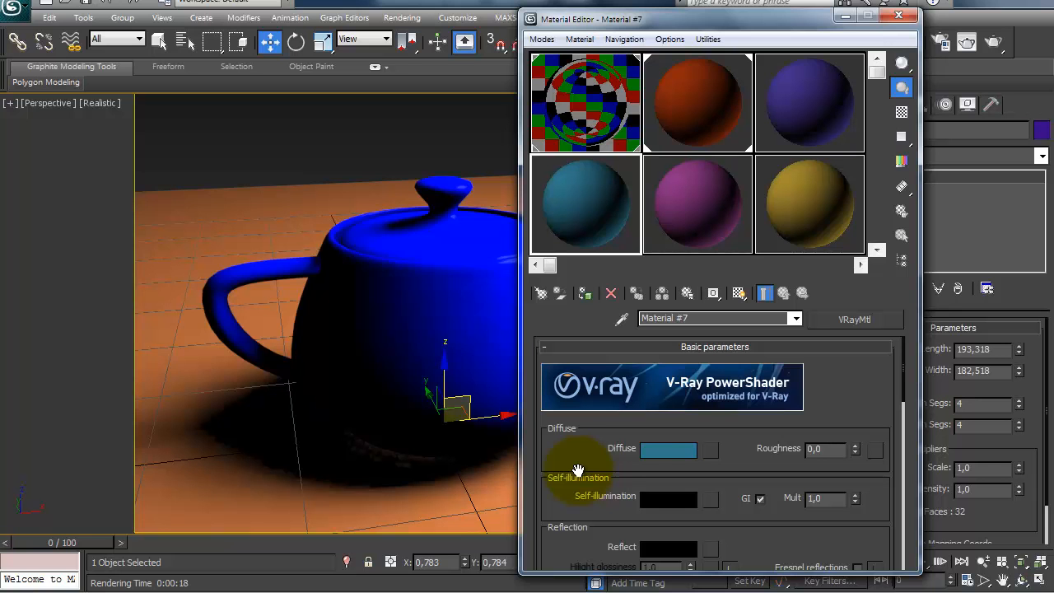
{"action": "left_click", "coordinate": [667, 449]}
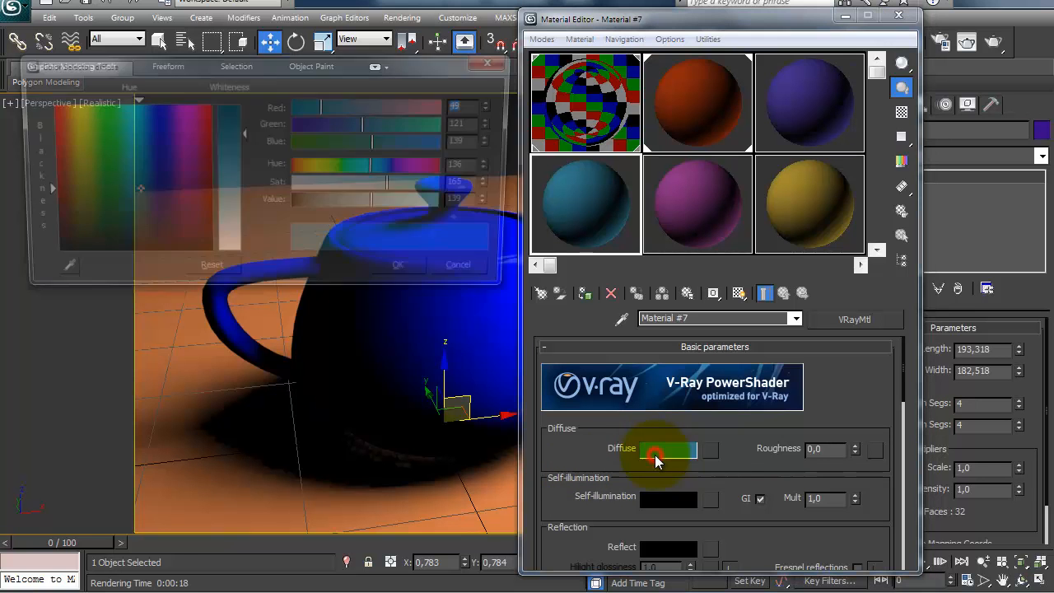
{"action": "left_click_drag", "start_coordinate": [380, 207], "coordinate": [284, 212]}
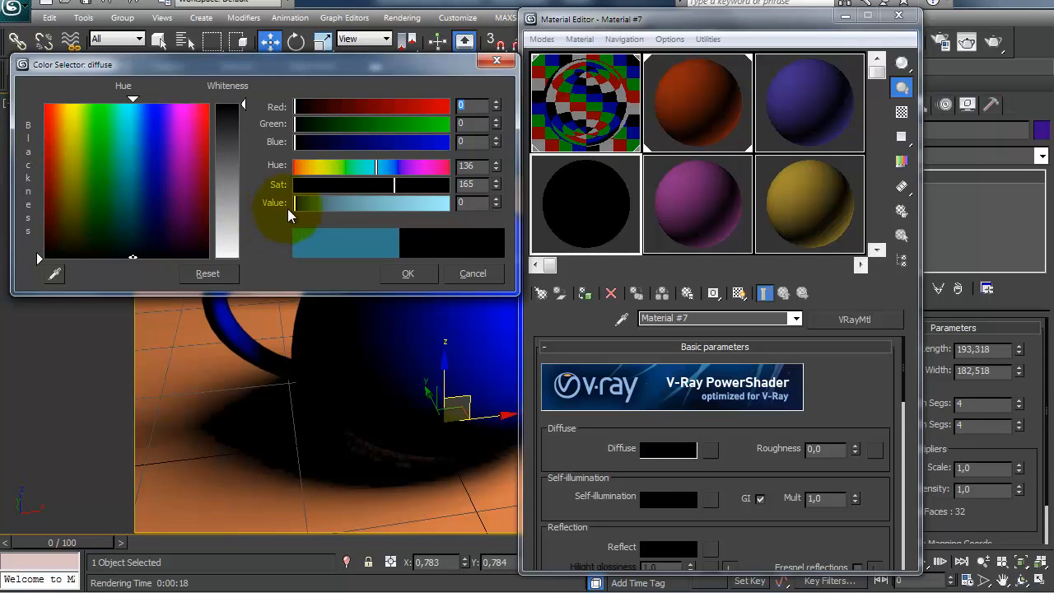
{"action": "left_click", "coordinate": [407, 275]}
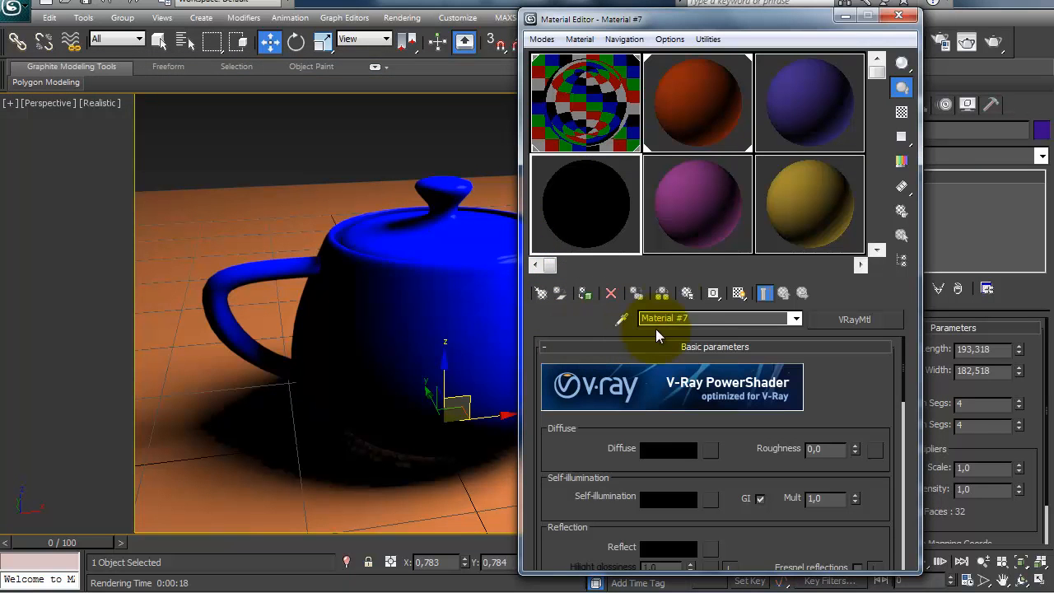
{"action": "left_click", "coordinate": [697, 318]}
{"action": "type", "text": "cr"}
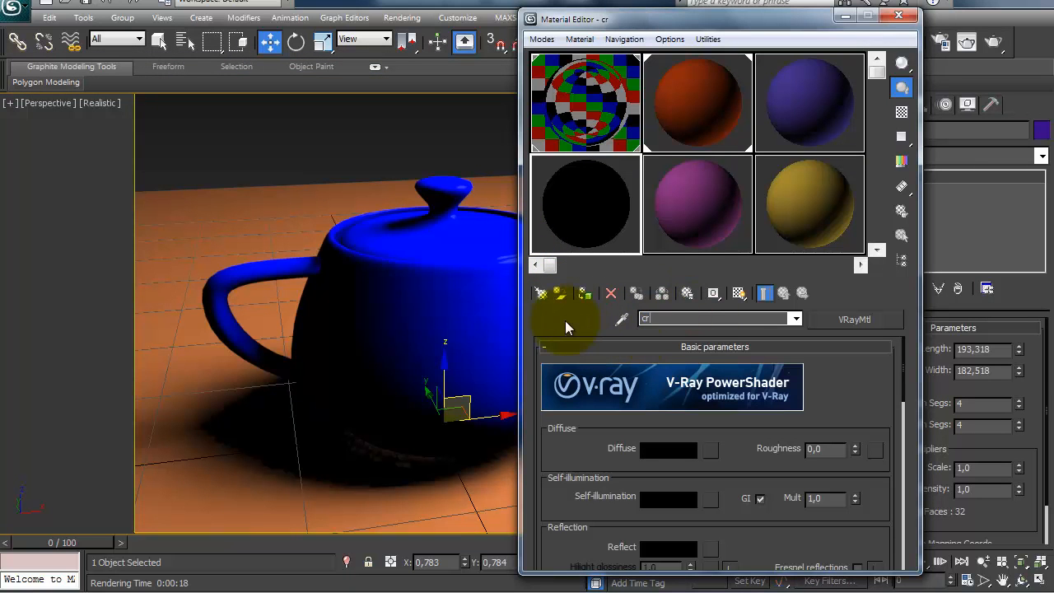
{"action": "type", "text": "omado"}
Step: Set the cromado material's reflection color to white, value 255, and show a checkered background in its sample slot
{"action": "left_click_drag", "start_coordinate": [582, 471], "coordinate": [648, 386]}
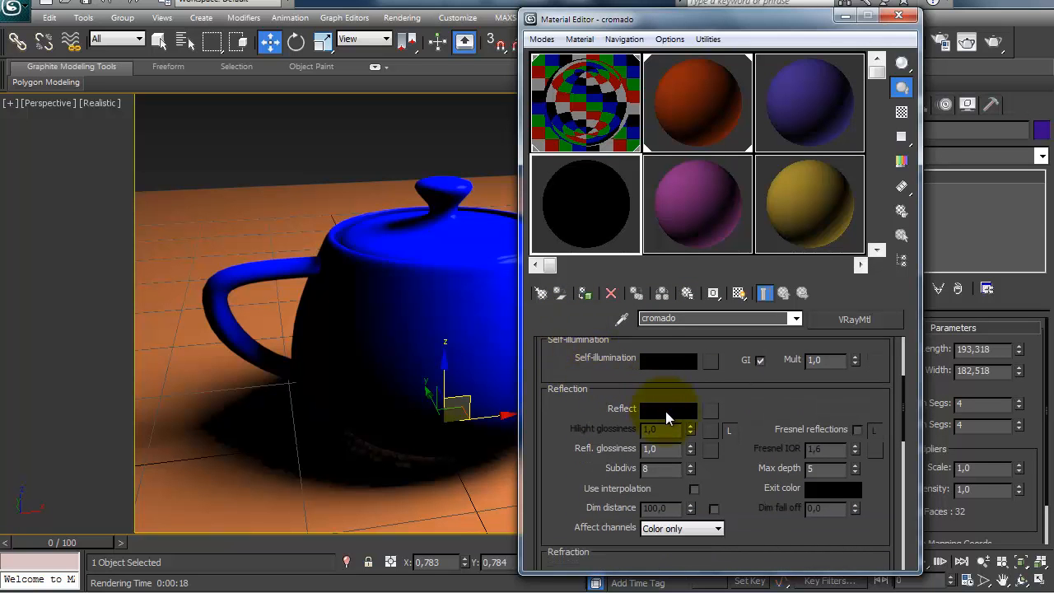
{"action": "left_click", "coordinate": [667, 409]}
{"action": "left_click_drag", "start_coordinate": [246, 122], "coordinate": [281, 250]}
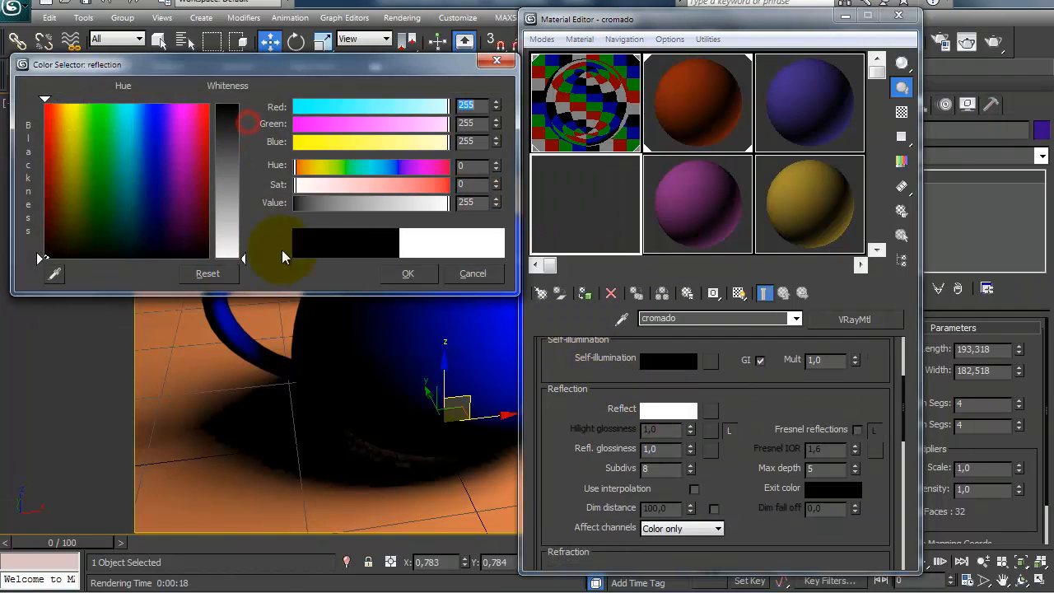
{"action": "left_click", "coordinate": [406, 275]}
{"action": "left_click", "coordinate": [902, 111]}
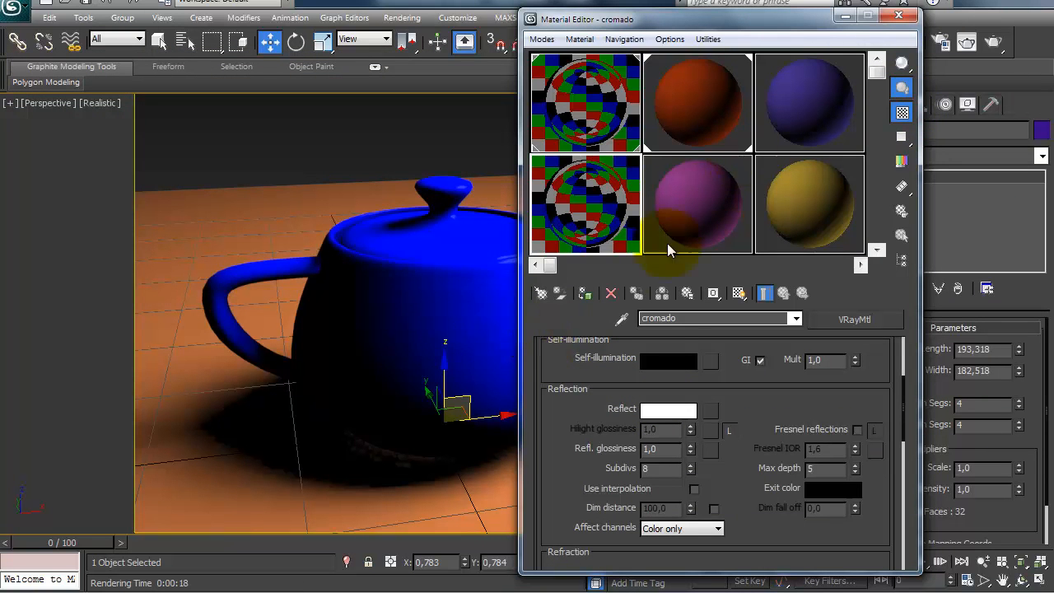
{"action": "left_click_drag", "start_coordinate": [559, 456], "coordinate": [566, 434]}
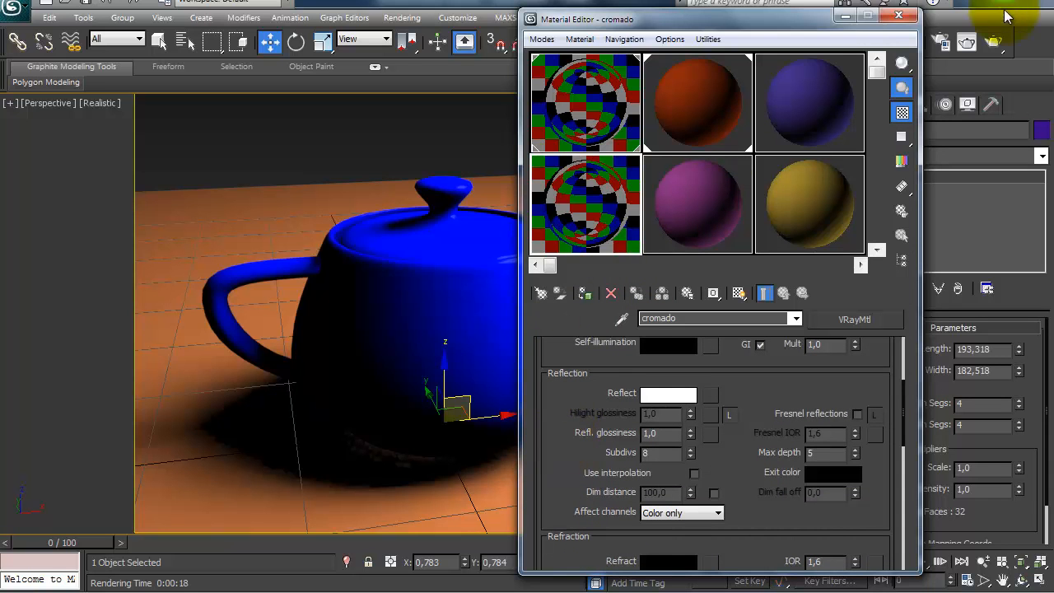
Step: Render the teapot to examine its full white reflection, check the teapot material's reflection settings, and close the Material Editor
{"action": "left_click", "coordinate": [966, 41]}
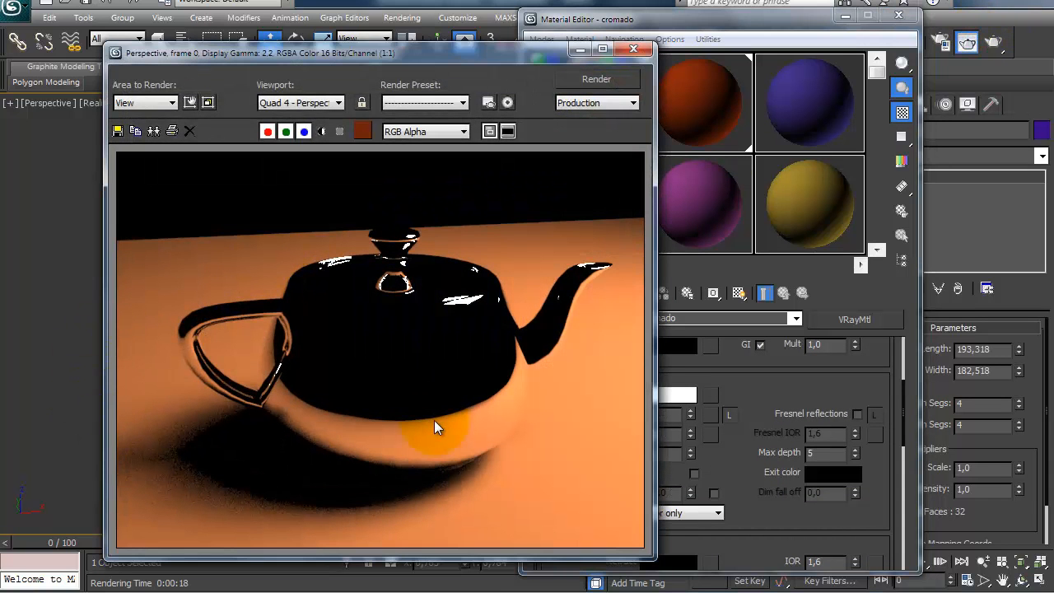
{"action": "left_click", "coordinate": [633, 50]}
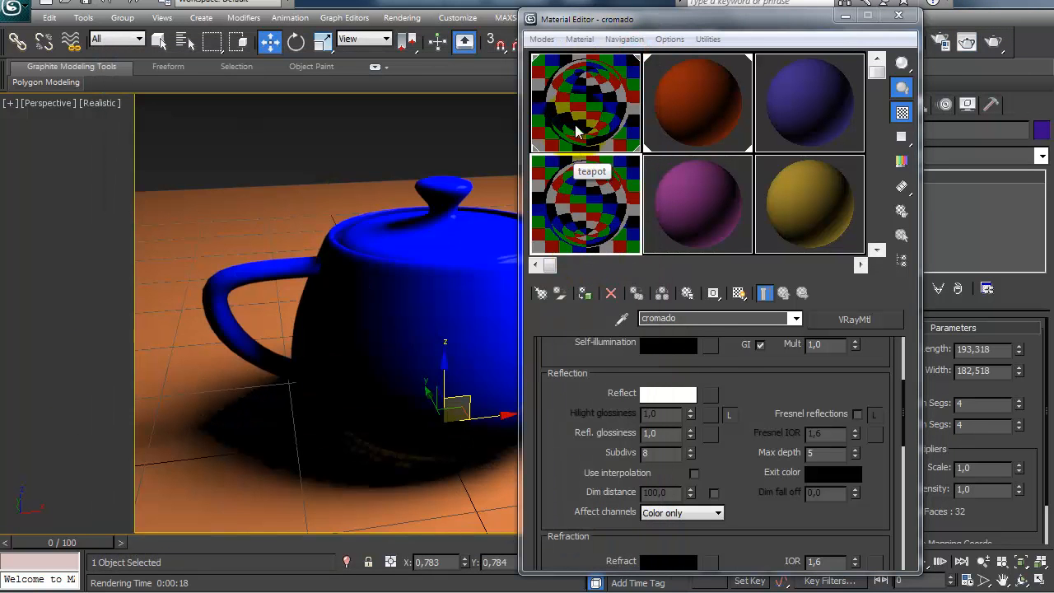
{"action": "left_click", "coordinate": [575, 119]}
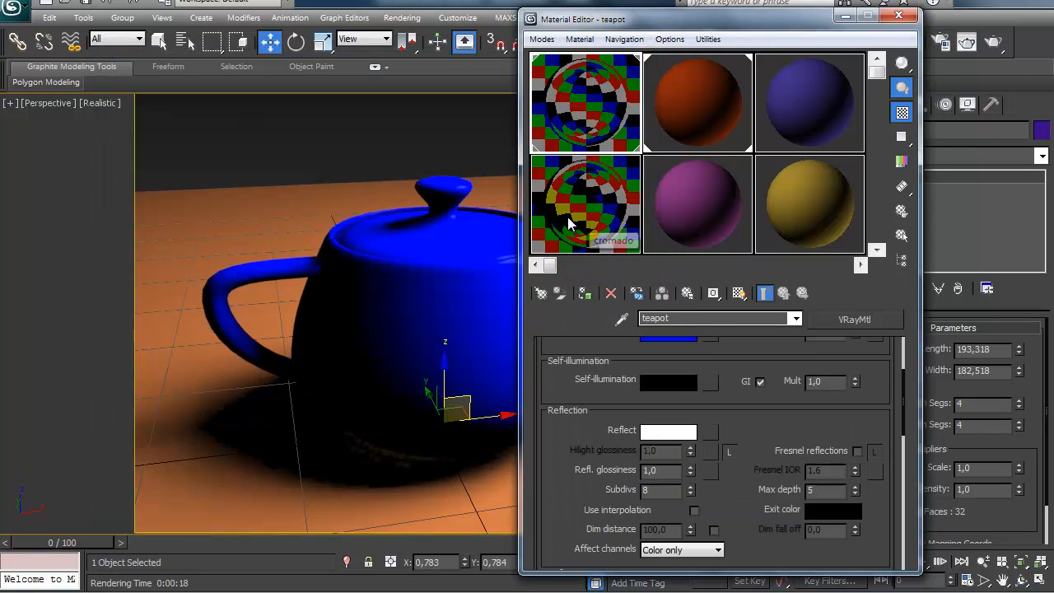
{"action": "left_click_drag", "start_coordinate": [576, 371], "coordinate": [583, 348]}
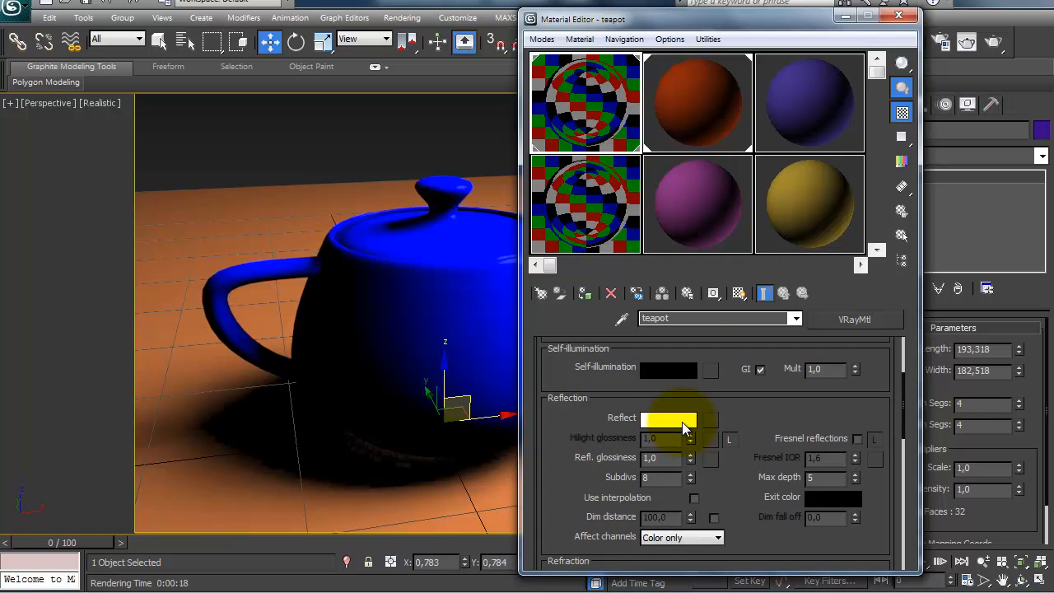
{"action": "left_click", "coordinate": [899, 16]}
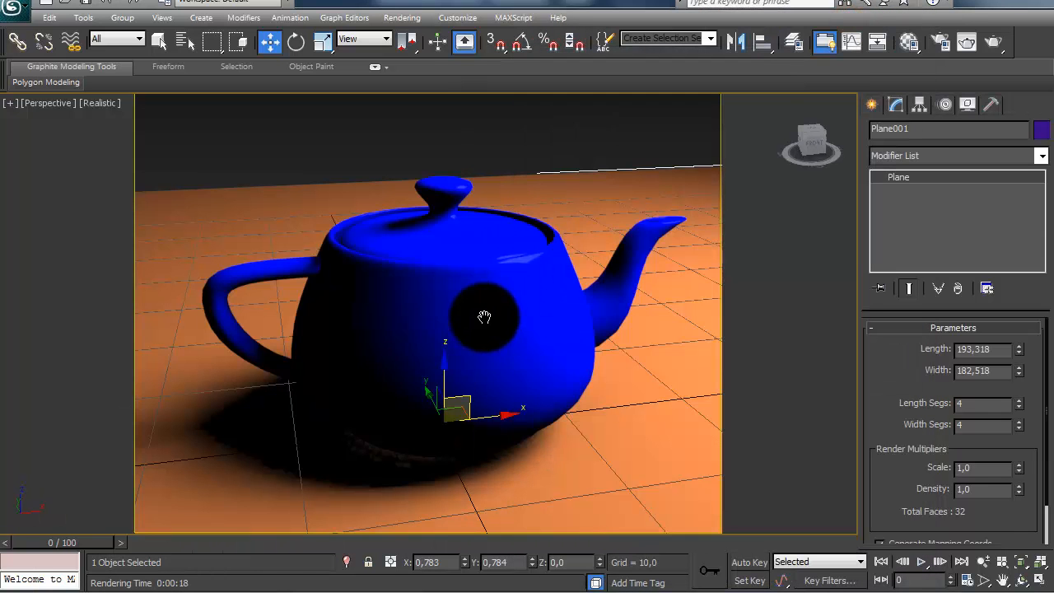
Step: Create a sphere with a radius of about 6.3 on the plane near the teapot's spout, with Base To Pivot enabled
{"action": "scroll", "coordinate": [510, 321], "scroll_direction": "down", "scroll_amount": 3}
{"action": "left_click", "coordinate": [871, 105]}
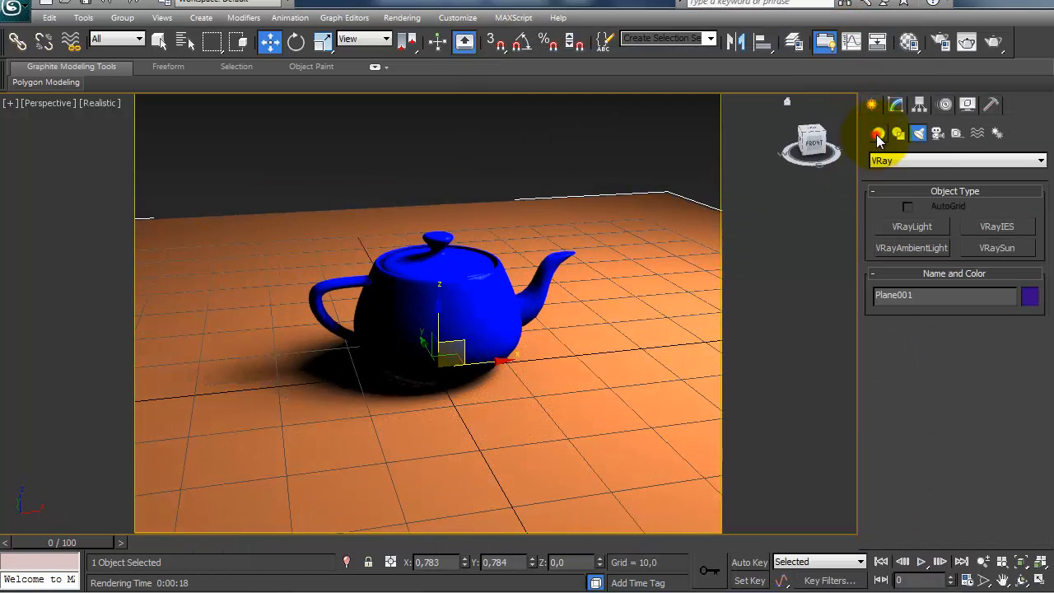
{"action": "left_click", "coordinate": [877, 133]}
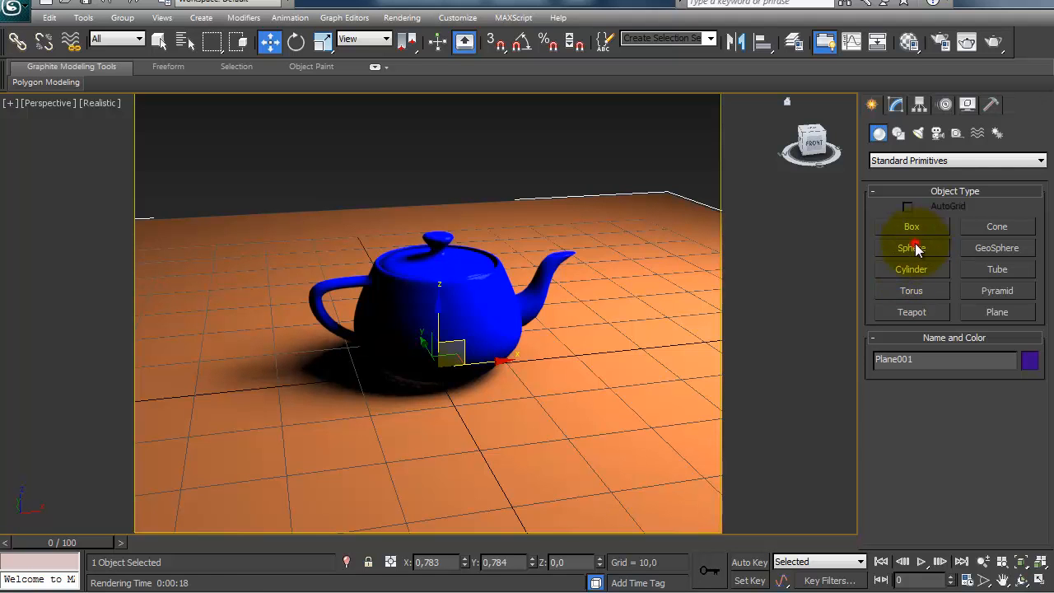
{"action": "left_click", "coordinate": [912, 245]}
{"action": "left_click_drag", "start_coordinate": [607, 422], "coordinate": [685, 401]}
{"action": "left_click_drag", "start_coordinate": [870, 479], "coordinate": [882, 390]}
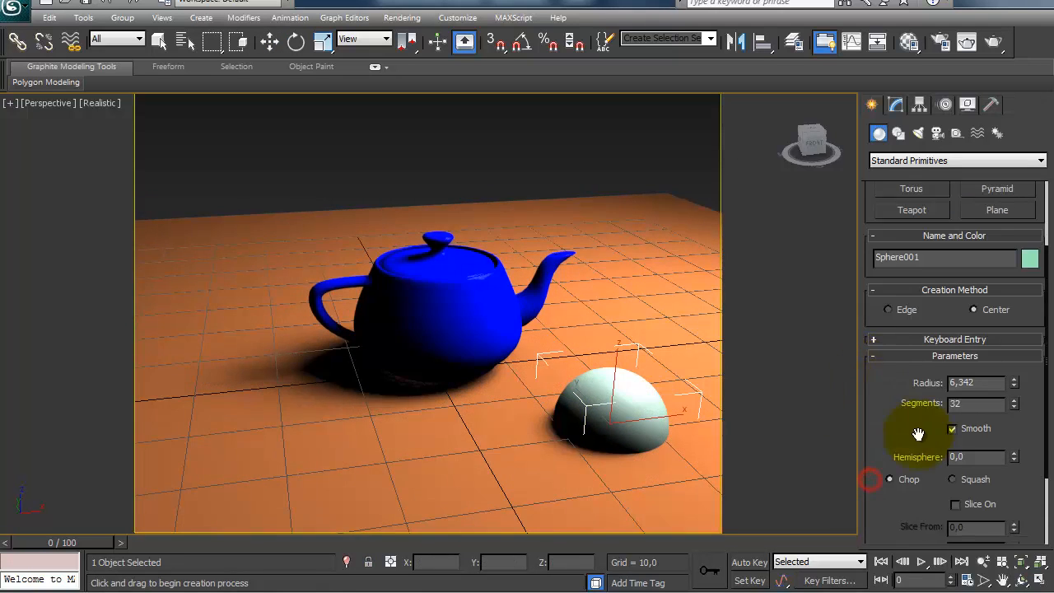
{"action": "left_click_drag", "start_coordinate": [885, 506], "coordinate": [882, 364]}
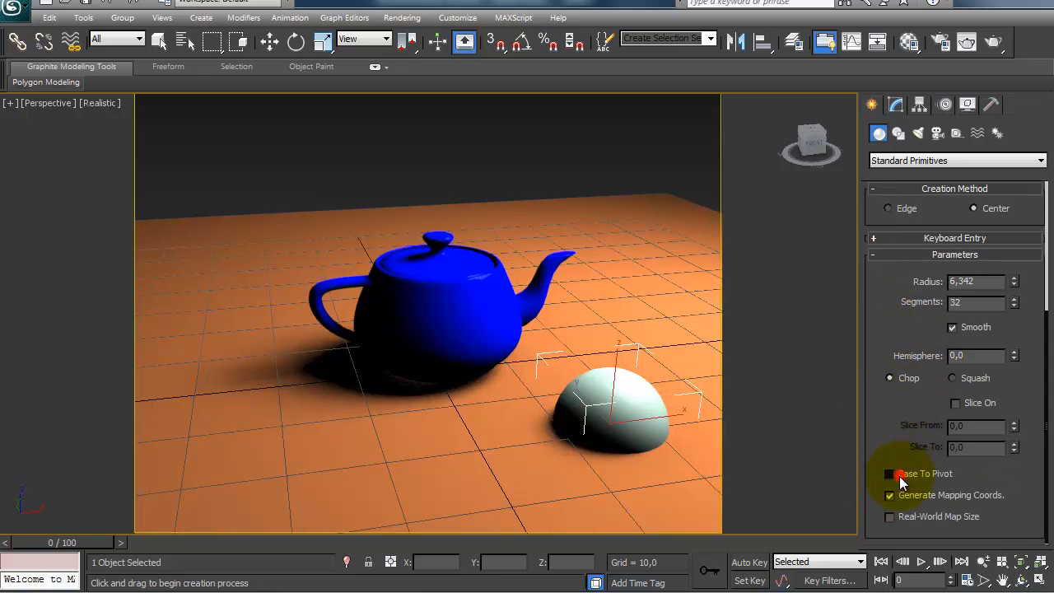
{"action": "left_click", "coordinate": [897, 476]}
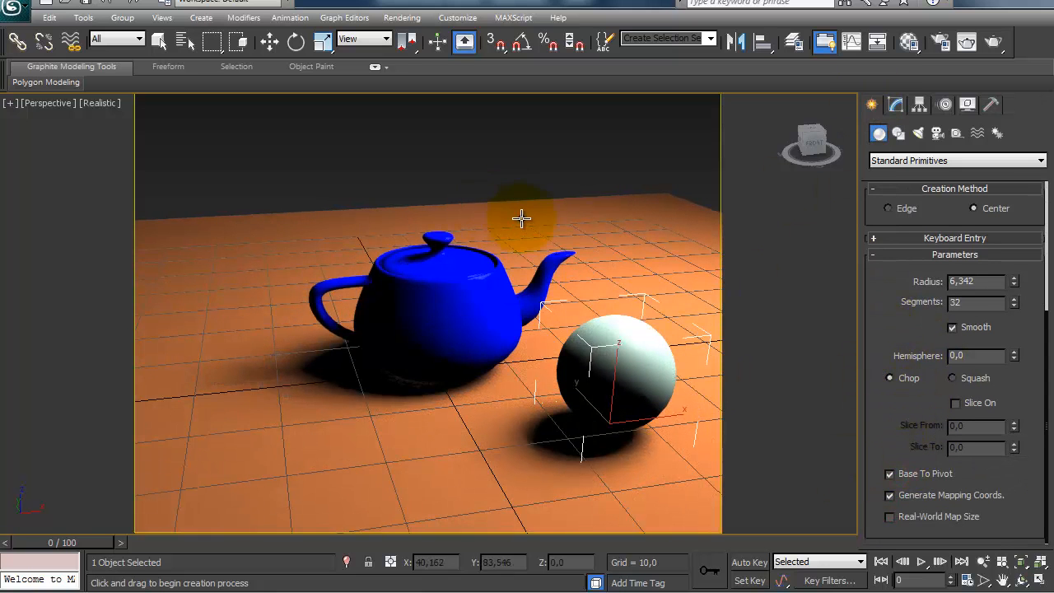
Step: Create a second sphere with a radius of about 5.1 on the plane in front of the teapot's handle side
{"action": "left_click_drag", "start_coordinate": [522, 229], "coordinate": [534, 217]}
{"action": "key", "text": "ctrl+z"}
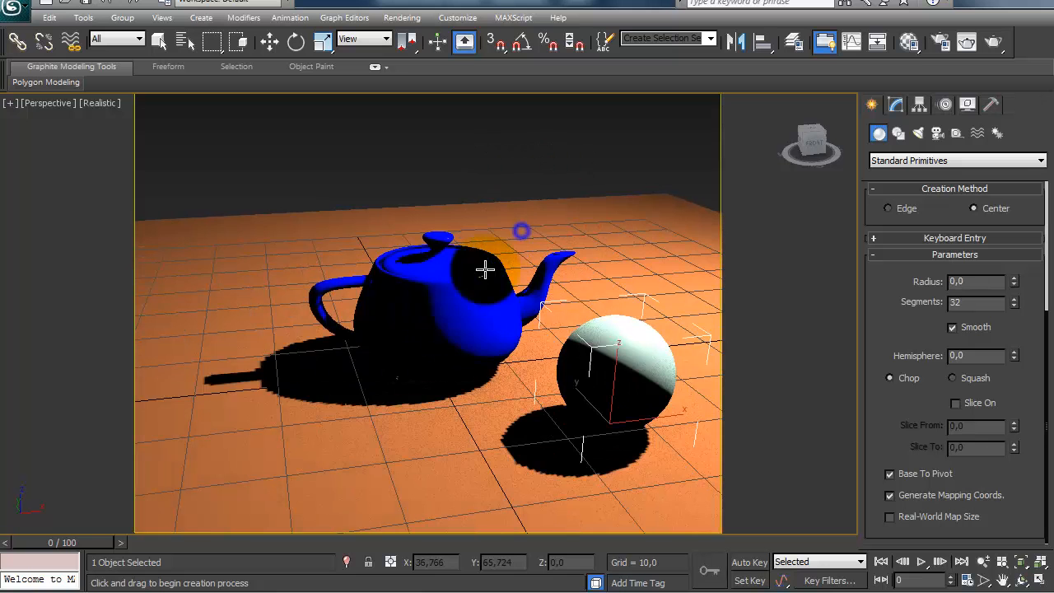
{"action": "left_click_drag", "start_coordinate": [367, 473], "coordinate": [363, 446]}
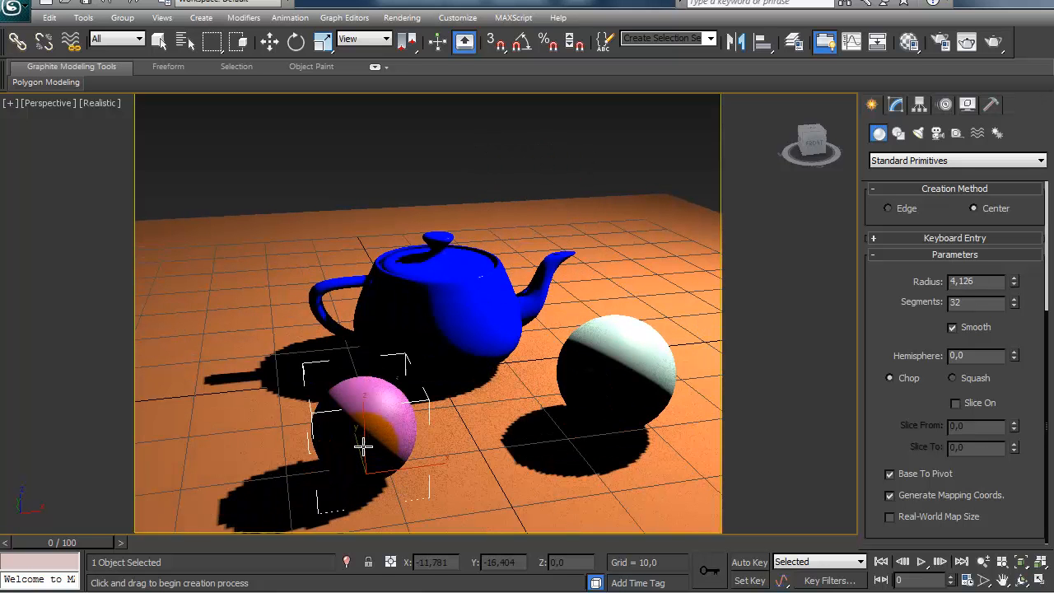
{"action": "right_click", "coordinate": [205, 354]}
Step: Render a closer view of the teapot with both spheres and review the teapot material's diffuse and reflection settings beside it
{"action": "scroll", "coordinate": [220, 339], "scroll_direction": "up", "scroll_amount": 5}
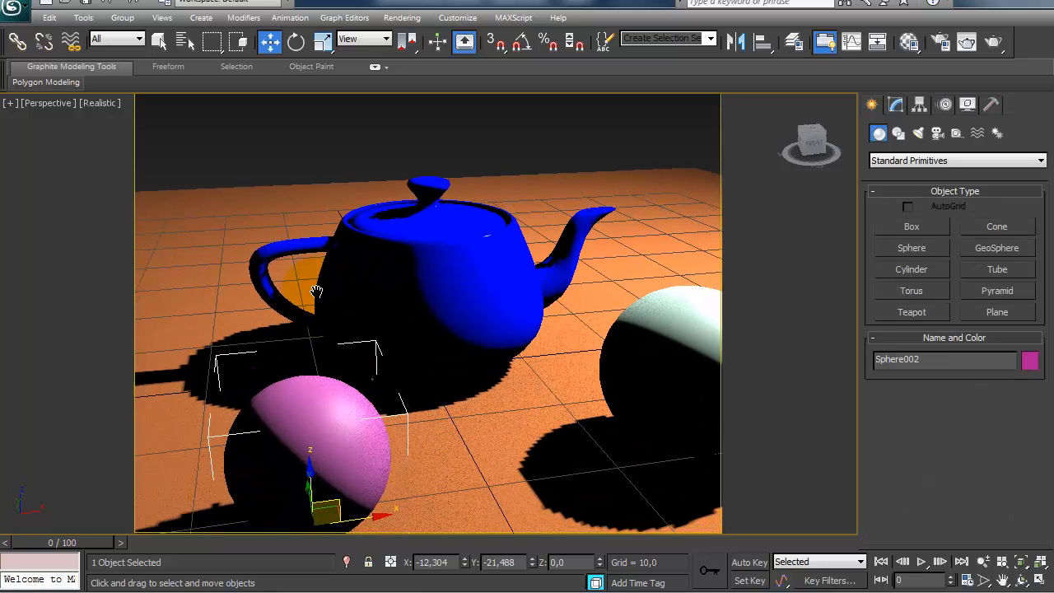
{"action": "key", "text": "shift+q"}
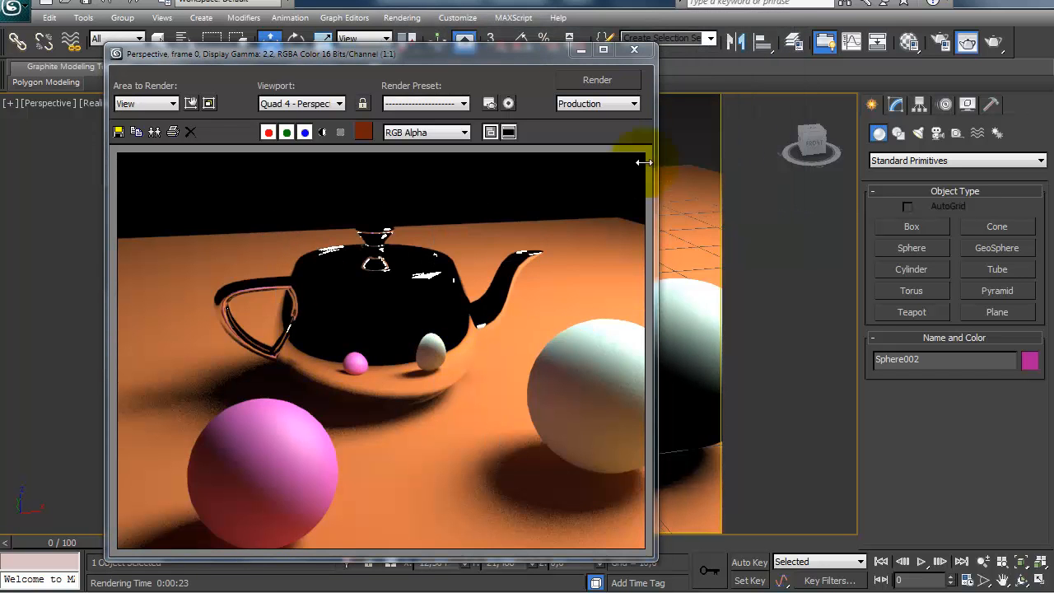
{"action": "left_click", "coordinate": [907, 43]}
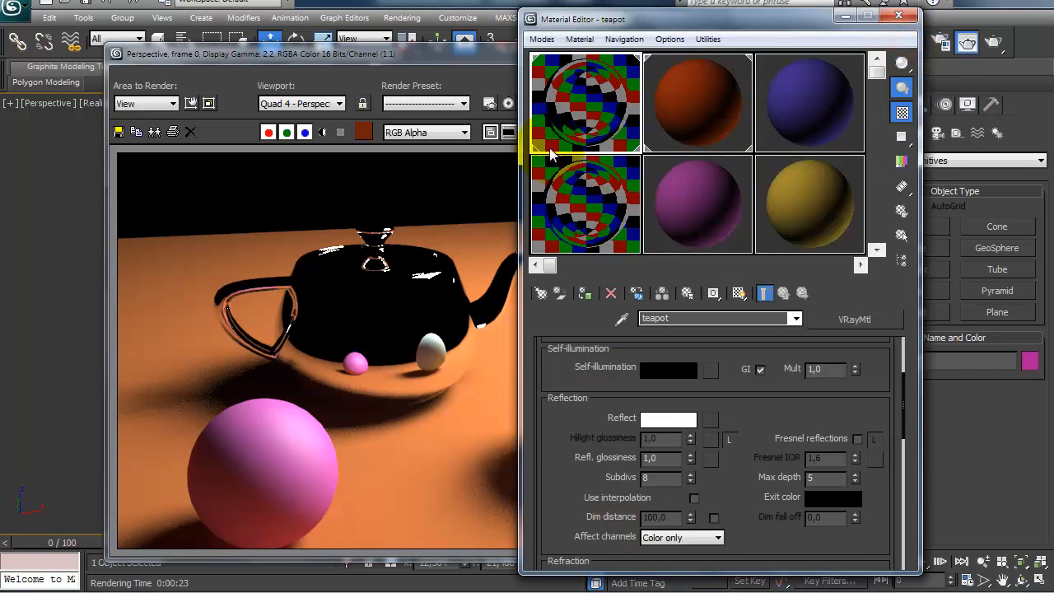
{"action": "scroll", "coordinate": [571, 436], "scroll_direction": "down", "scroll_amount": 2}
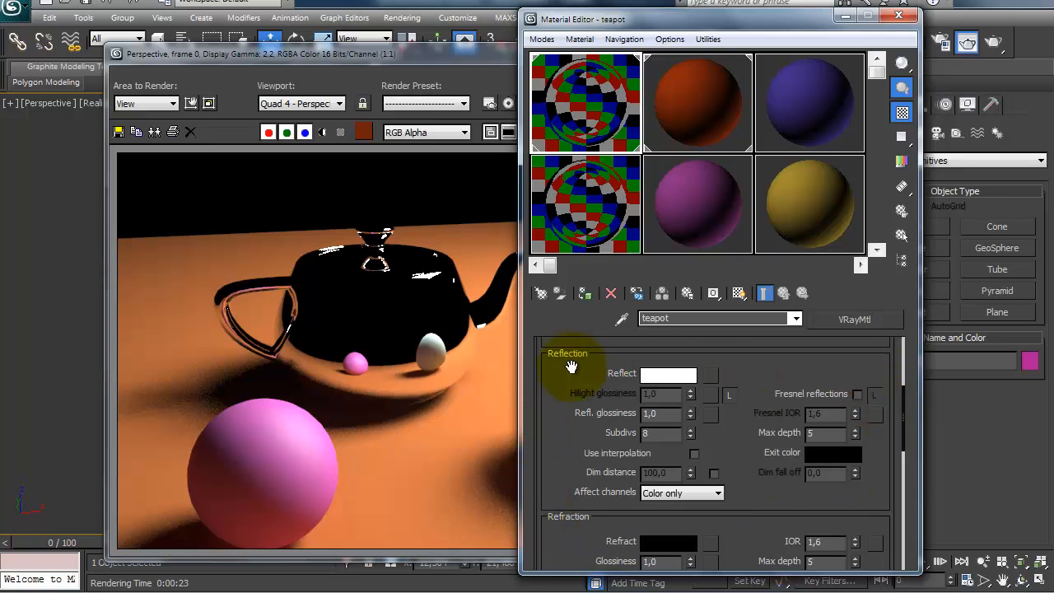
{"action": "left_click_drag", "start_coordinate": [571, 366], "coordinate": [571, 473]}
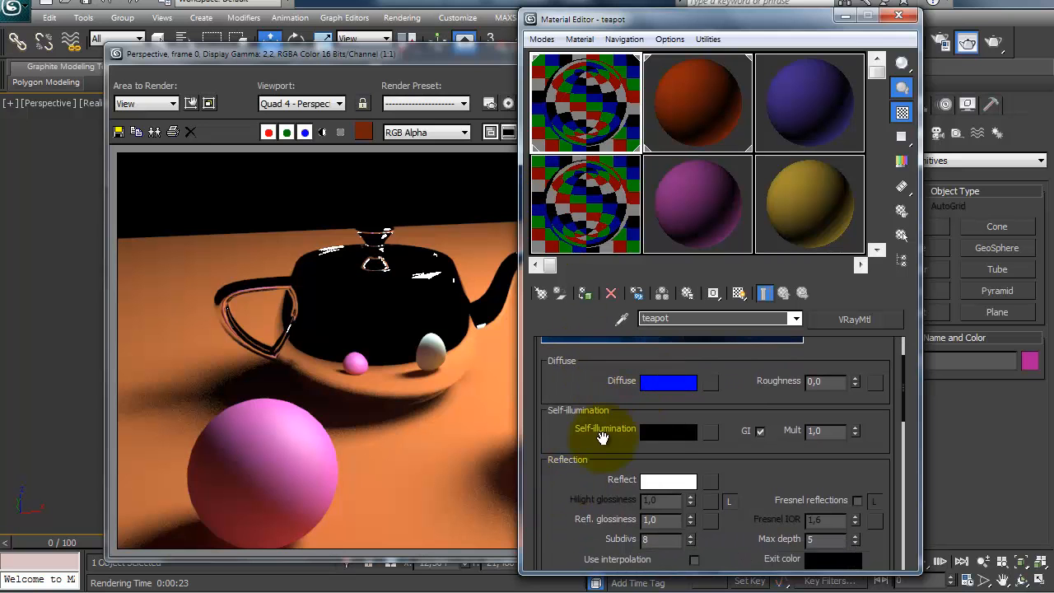
{"action": "left_click_drag", "start_coordinate": [560, 507], "coordinate": [557, 436]}
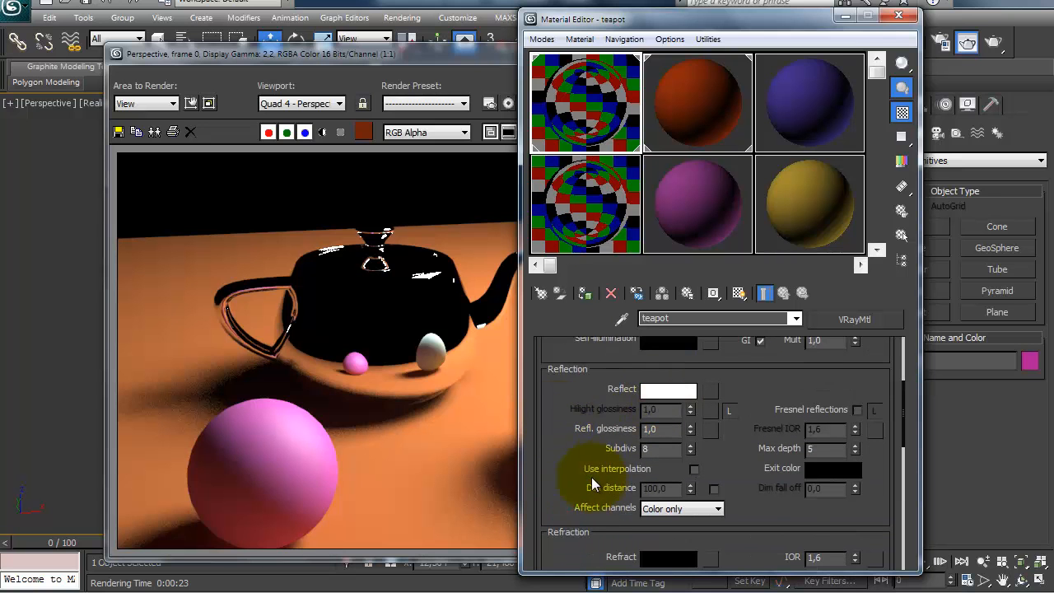
{"action": "left_click_drag", "start_coordinate": [564, 461], "coordinate": [564, 423]}
{"action": "mouse_move", "coordinate": [559, 541]}
{"action": "left_mouse_down"}
{"action": "mouse_move", "coordinate": [550, 452]}
{"action": "mouse_move", "coordinate": [559, 421]}
{"action": "mouse_move", "coordinate": [558, 545]}
{"action": "left_mouse_up"}
{"action": "left_click_drag", "start_coordinate": [575, 426], "coordinate": [564, 473]}
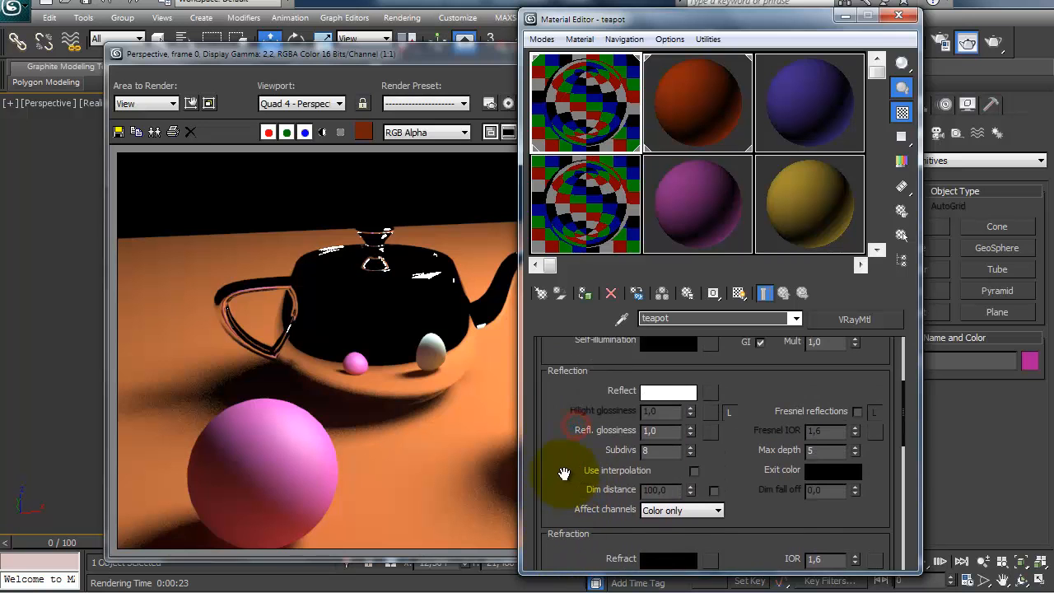
Step: Lower the teapot material's reflection color from white to medium gray and render the scene again
{"action": "left_click", "coordinate": [673, 394]}
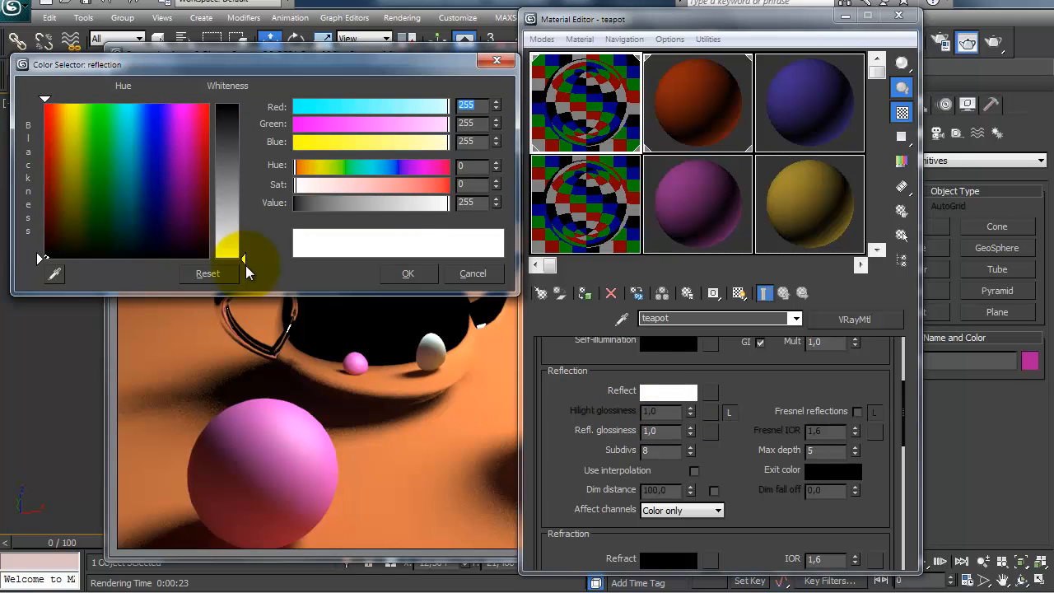
{"action": "left_click_drag", "start_coordinate": [245, 265], "coordinate": [239, 179]}
{"action": "left_click", "coordinate": [408, 273]}
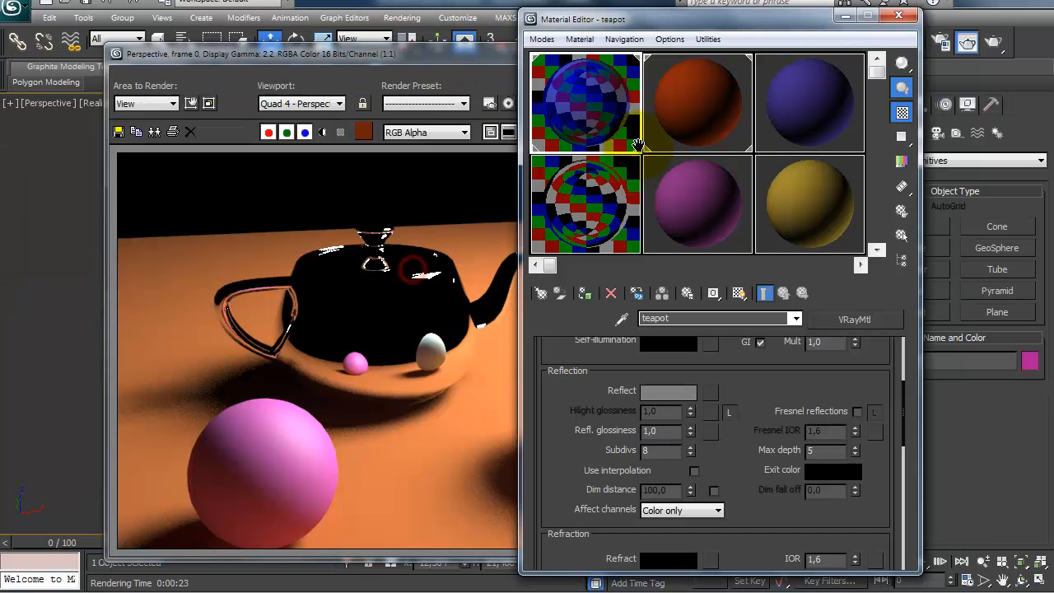
{"action": "left_click", "coordinate": [966, 42]}
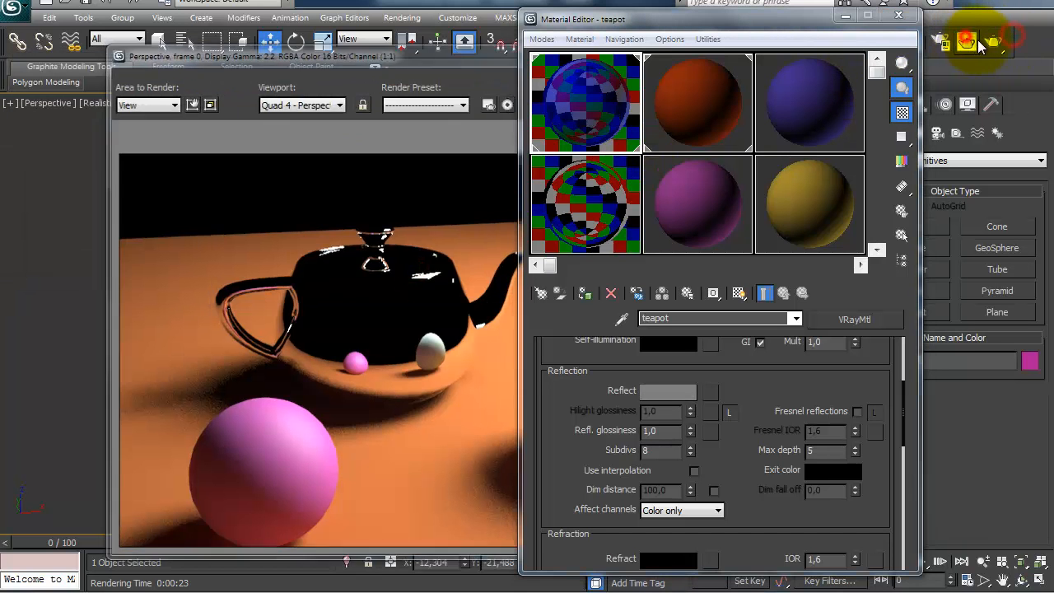
{"action": "left_click", "coordinate": [986, 43]}
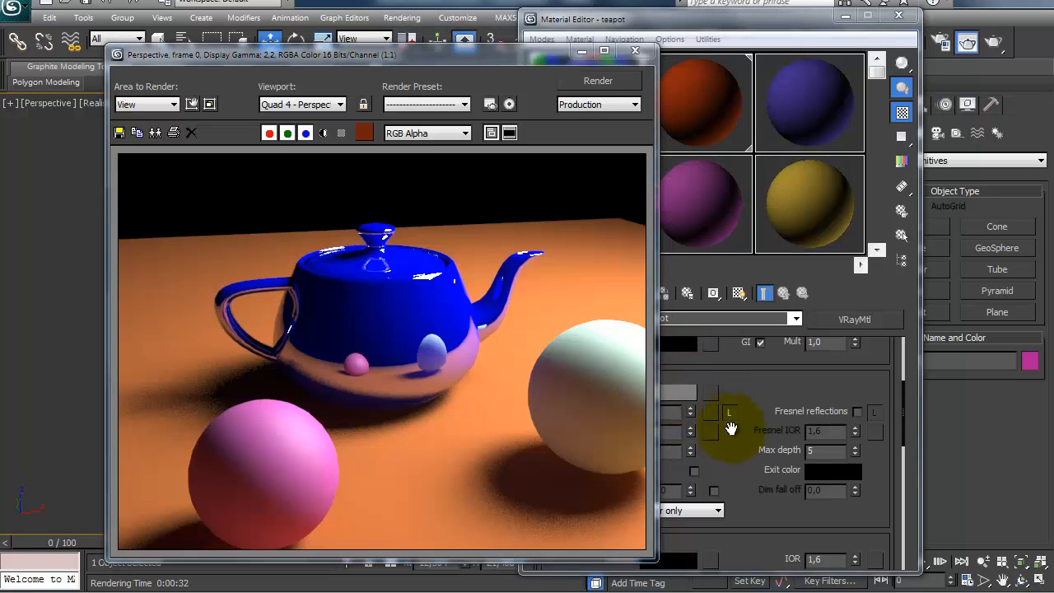
Step: Change the teapot material's diffuse color to a lighter blue with red 28, green 53 and blue 255, and render the scene
{"action": "left_click", "coordinate": [753, 452]}
{"action": "scroll", "coordinate": [683, 349], "scroll_direction": "up", "scroll_amount": 2}
{"action": "left_click", "coordinate": [675, 362]}
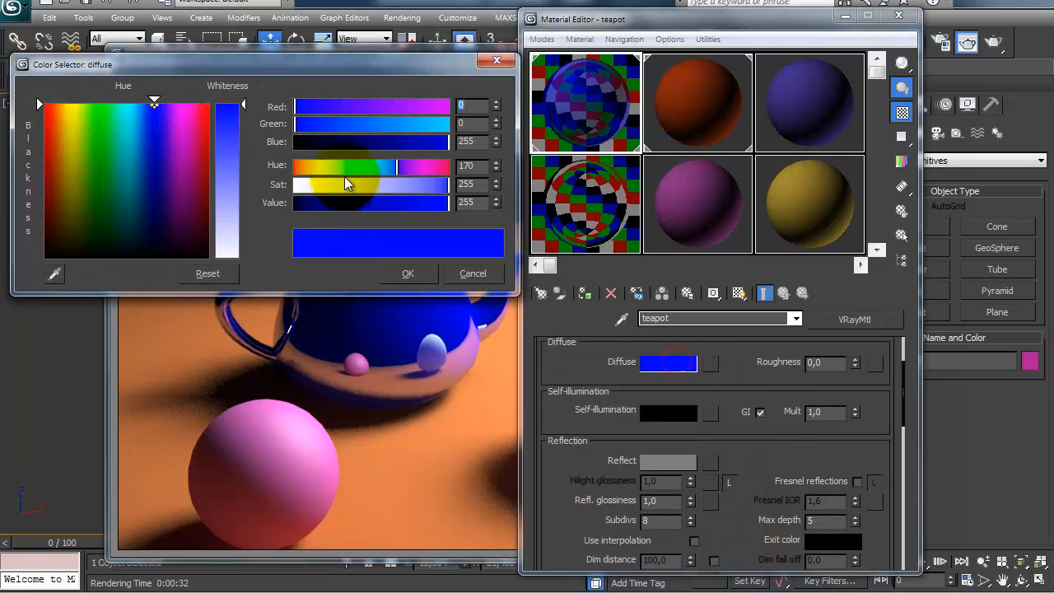
{"action": "left_click_drag", "start_coordinate": [448, 191], "coordinate": [428, 188]}
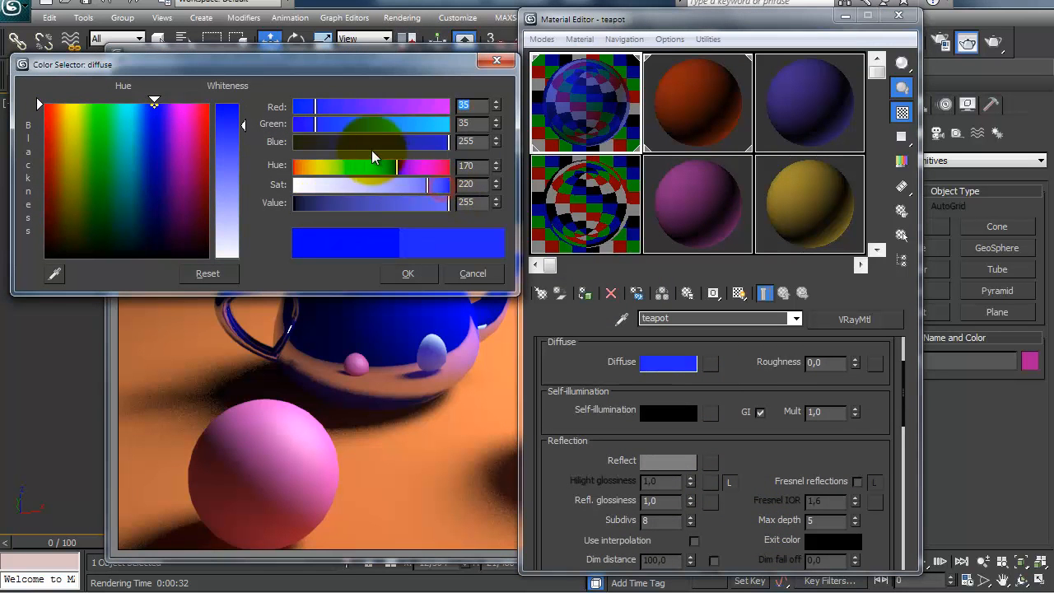
{"action": "mouse_move", "coordinate": [310, 123]}
{"action": "left_mouse_down"}
{"action": "mouse_move", "coordinate": [319, 126]}
{"action": "mouse_move", "coordinate": [311, 108]}
{"action": "left_mouse_up"}
{"action": "left_click", "coordinate": [322, 125]}
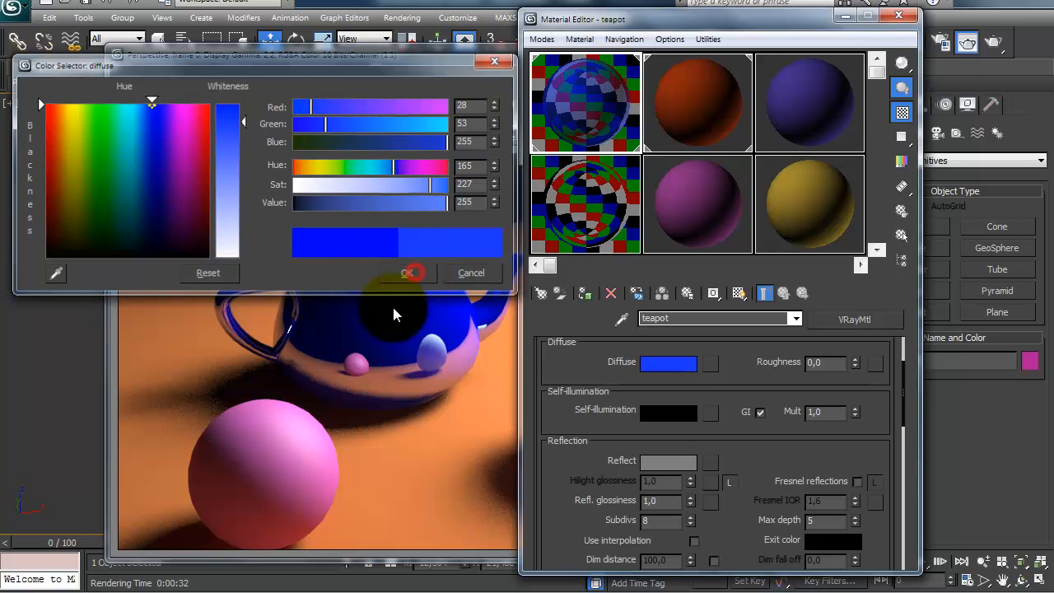
{"action": "left_click", "coordinate": [408, 272]}
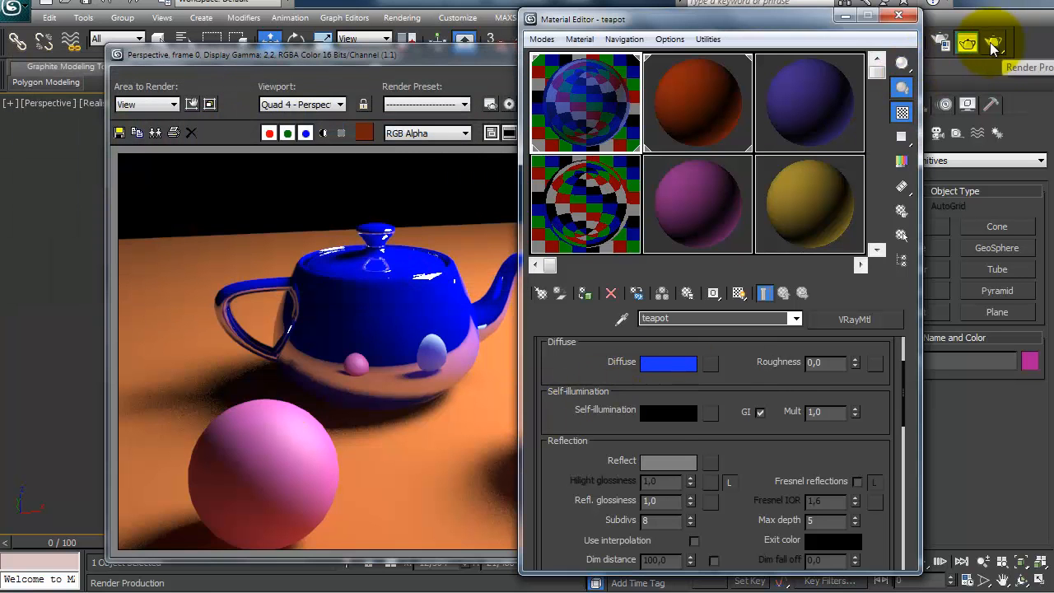
{"action": "left_click", "coordinate": [968, 41]}
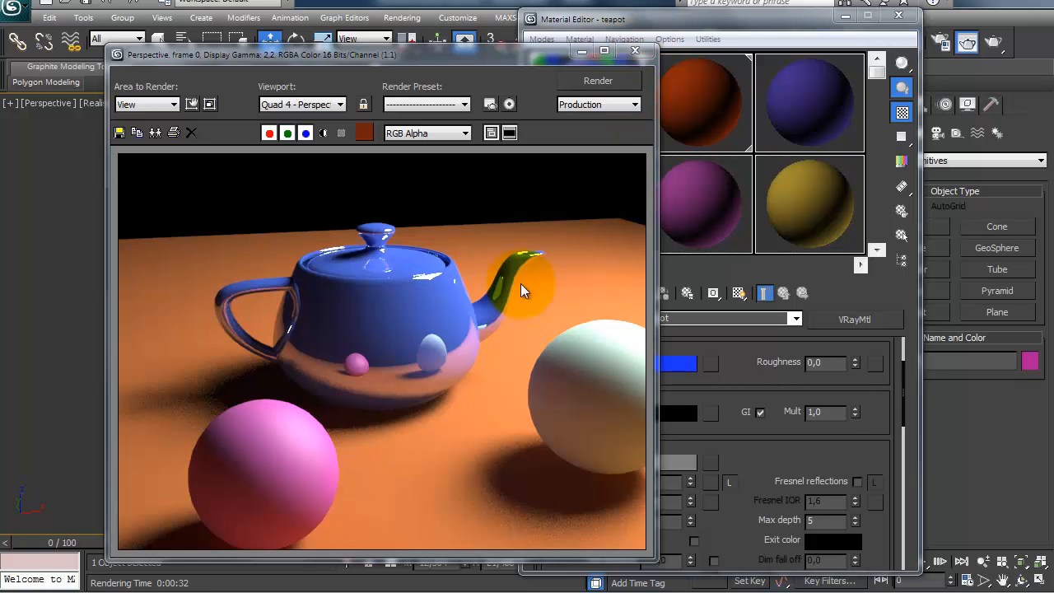
{"action": "left_click", "coordinate": [635, 51]}
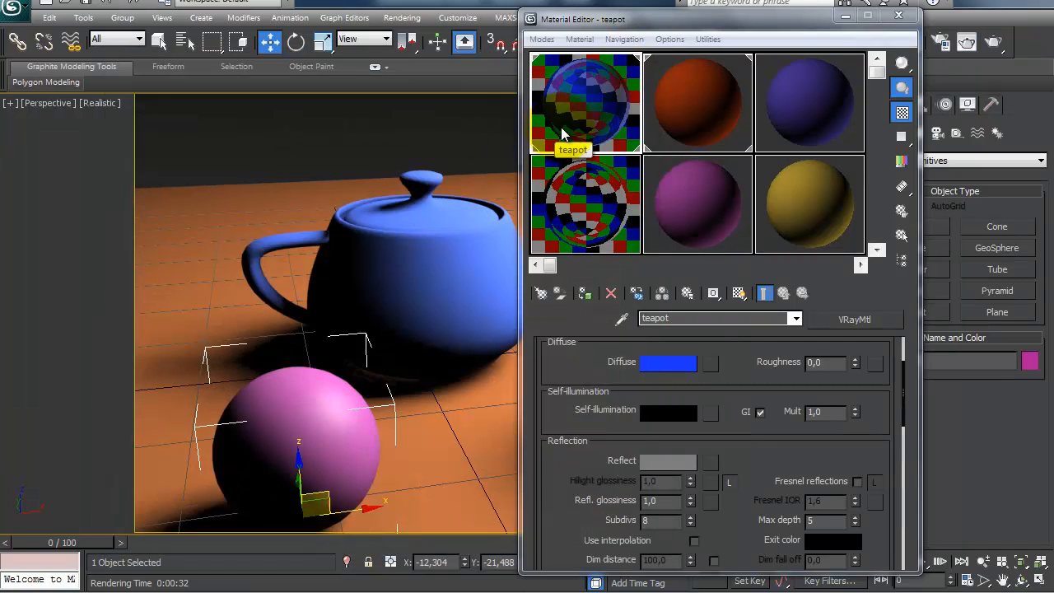
Step: Raise the teapot material's reflection color to pure white and enable Fresnel reflections
{"action": "scroll", "coordinate": [587, 400], "scroll_direction": "down", "scroll_amount": 3}
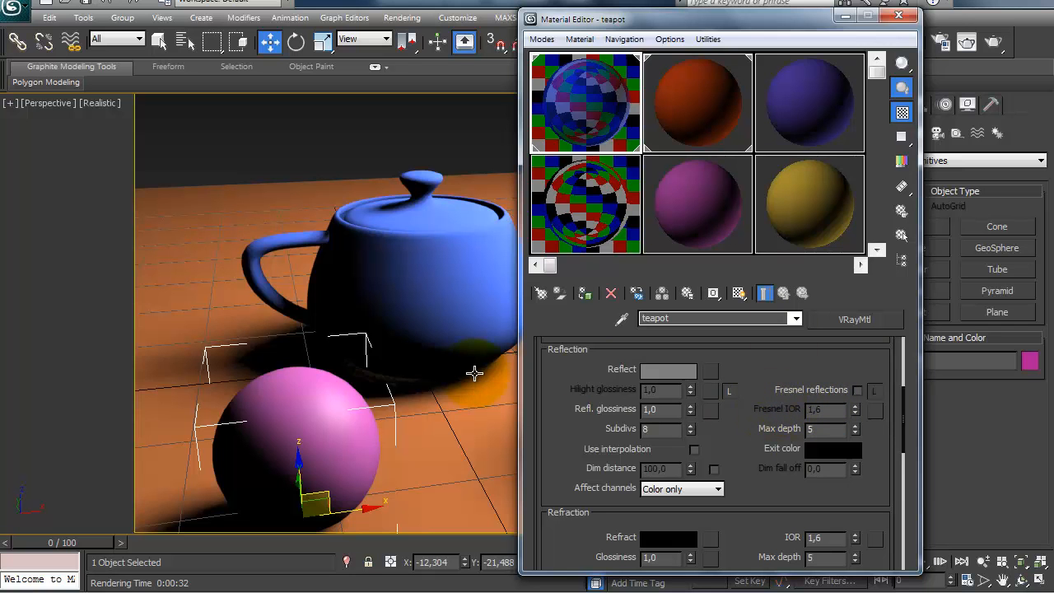
{"action": "left_click", "coordinate": [654, 368]}
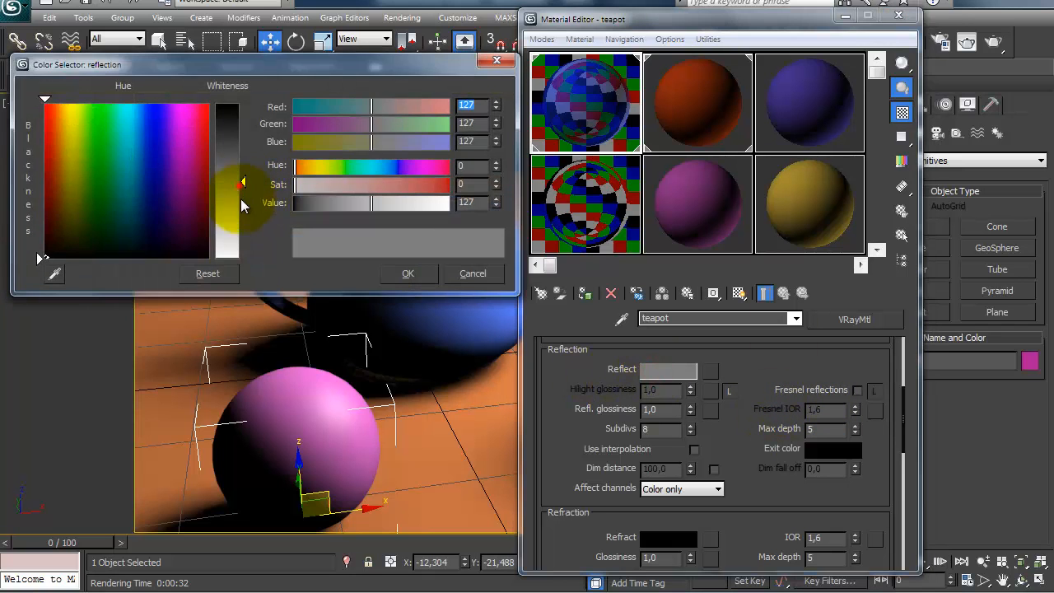
{"action": "left_click", "coordinate": [237, 186]}
{"action": "left_click", "coordinate": [402, 272]}
{"action": "left_click_drag", "start_coordinate": [729, 429], "coordinate": [728, 450]}
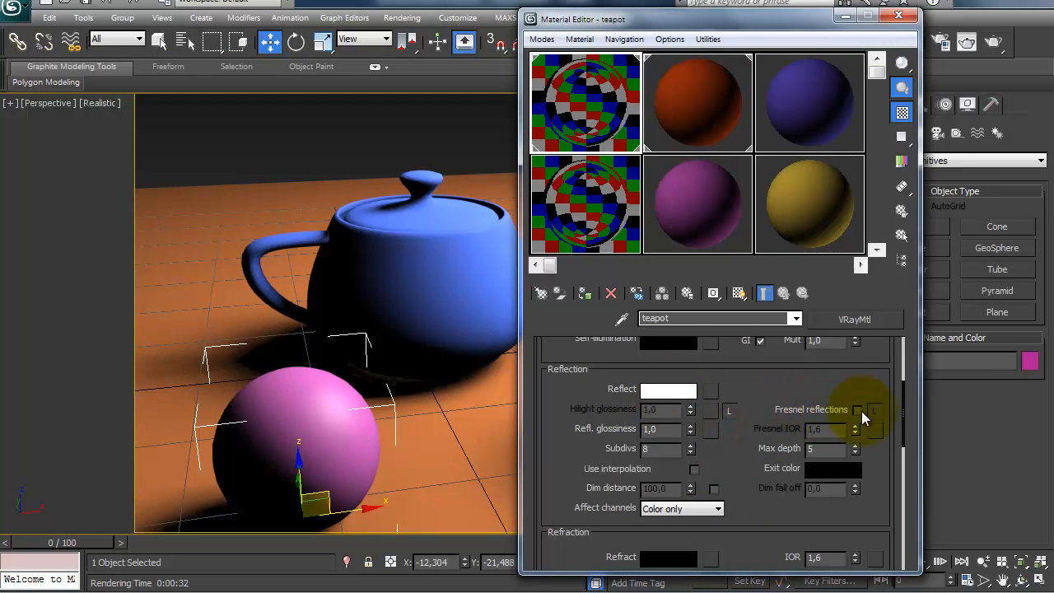
{"action": "left_click", "coordinate": [857, 410]}
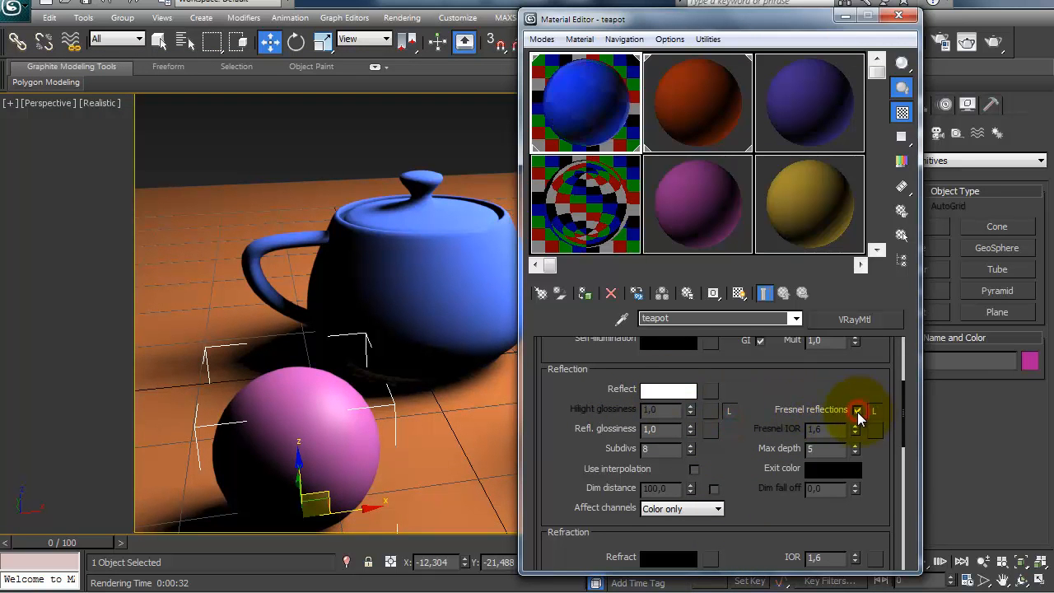
Step: Inspect the teapot material in an enlarged sample preview and render a closer view of the teapot
{"action": "double_click", "coordinate": [586, 103]}
{"action": "left_click_drag", "start_coordinate": [75, 32], "coordinate": [100, 27]}
{"action": "left_click_drag", "start_coordinate": [195, 171], "coordinate": [430, 330]}
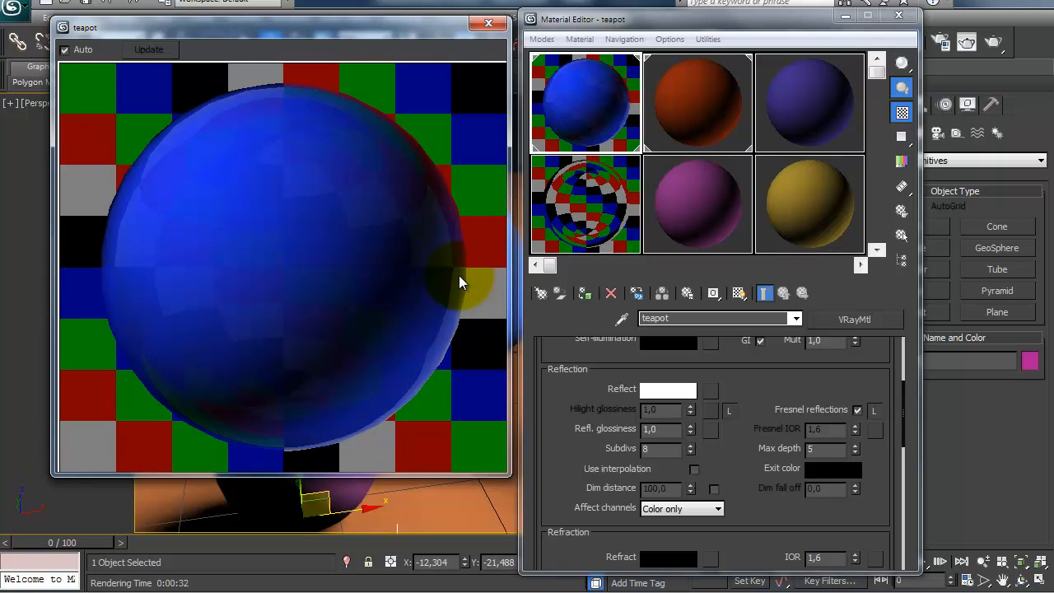
{"action": "left_click", "coordinate": [488, 22]}
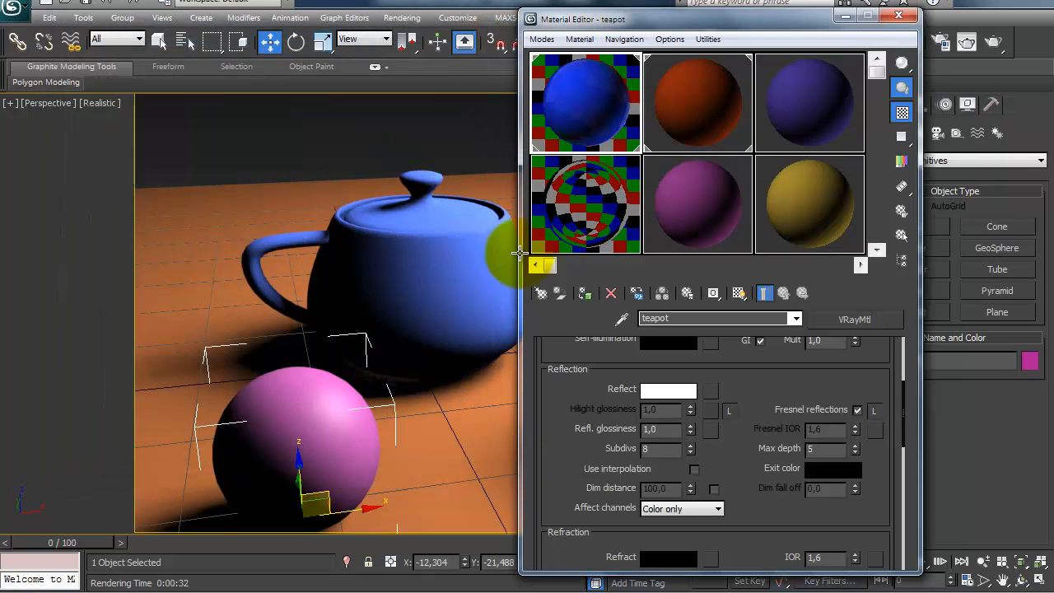
{"action": "scroll", "coordinate": [444, 272], "scroll_direction": "up", "scroll_amount": 4}
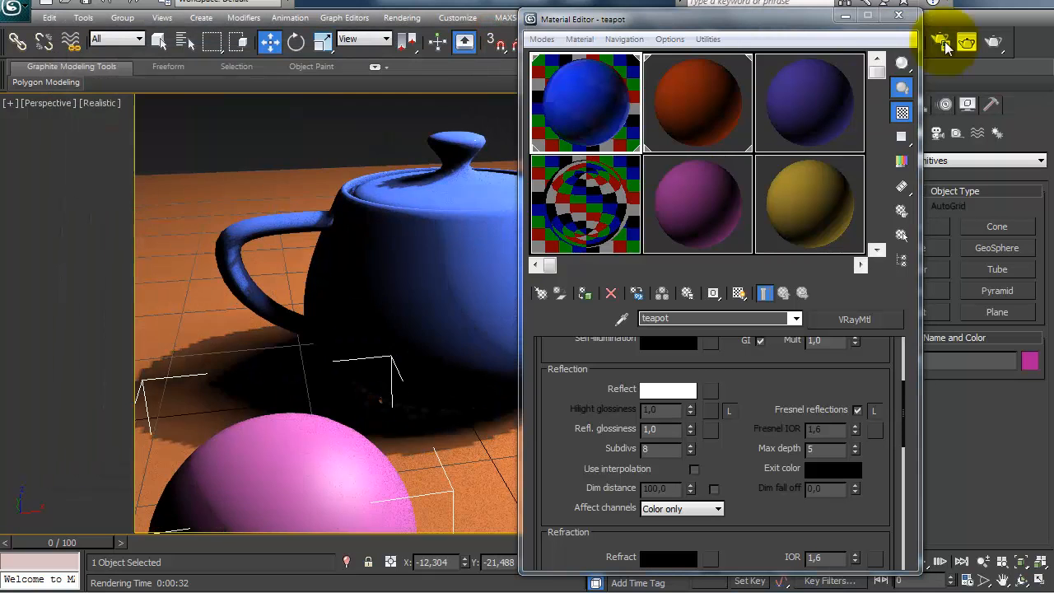
{"action": "left_click", "coordinate": [993, 45]}
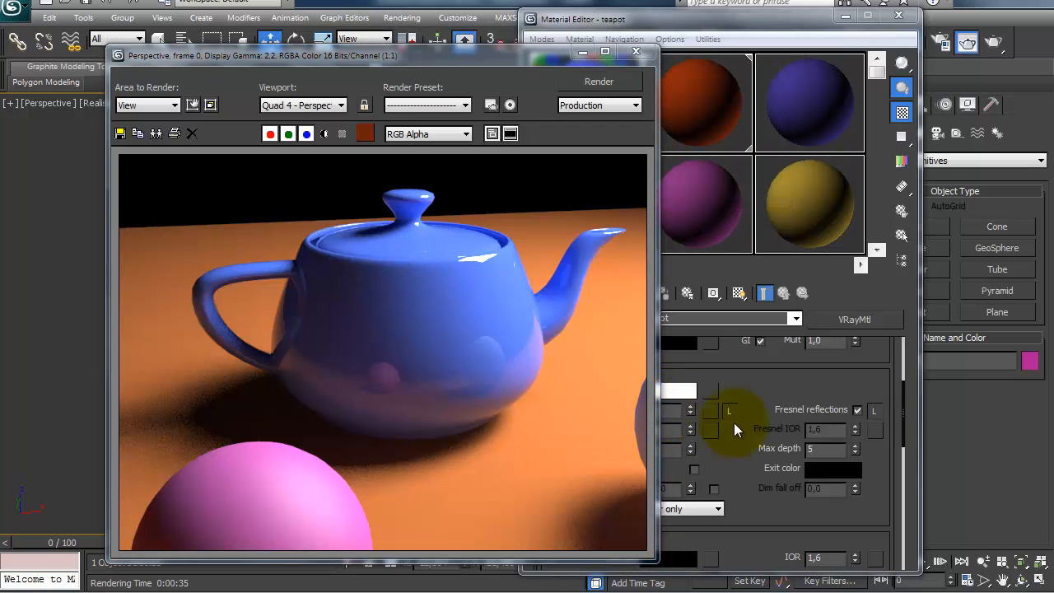
Step: Turn off Fresnel reflections on the teapot material and check its reflection color, keeping it white
{"action": "left_click", "coordinate": [856, 409]}
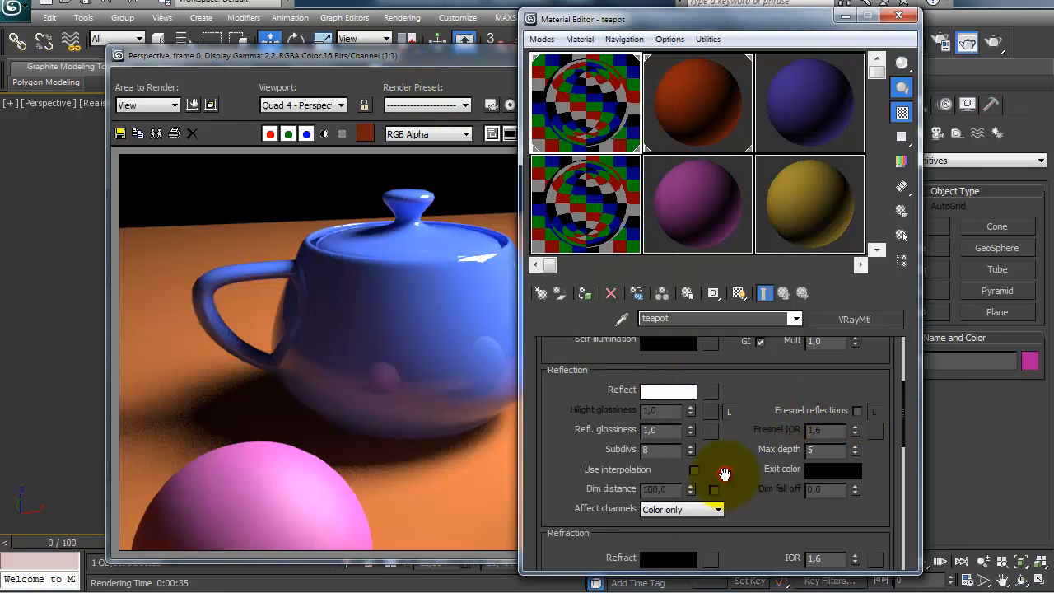
{"action": "left_click_drag", "start_coordinate": [654, 25], "coordinate": [702, 19]}
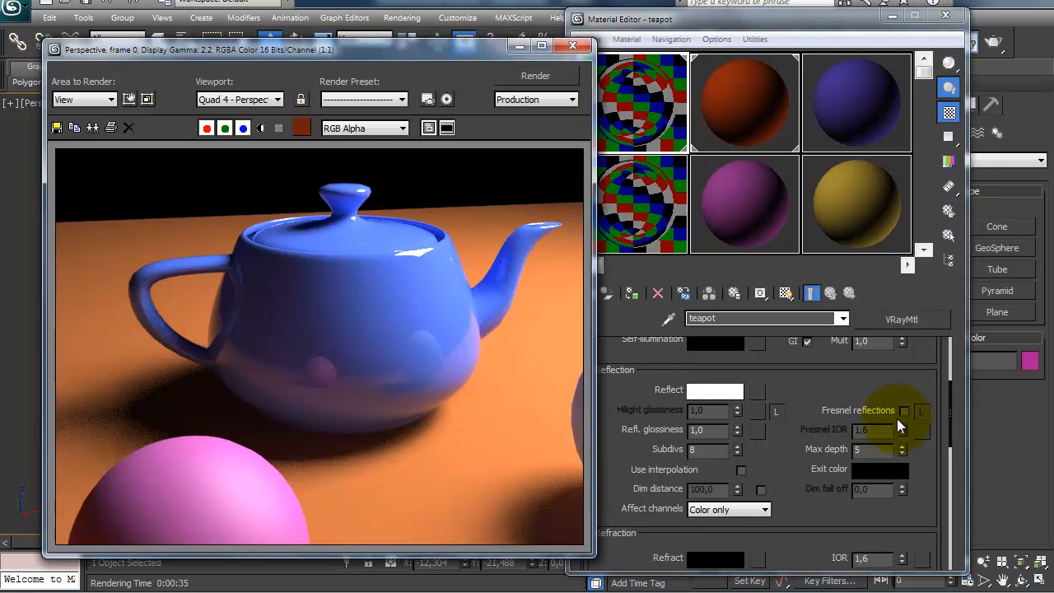
{"action": "left_click", "coordinate": [714, 390]}
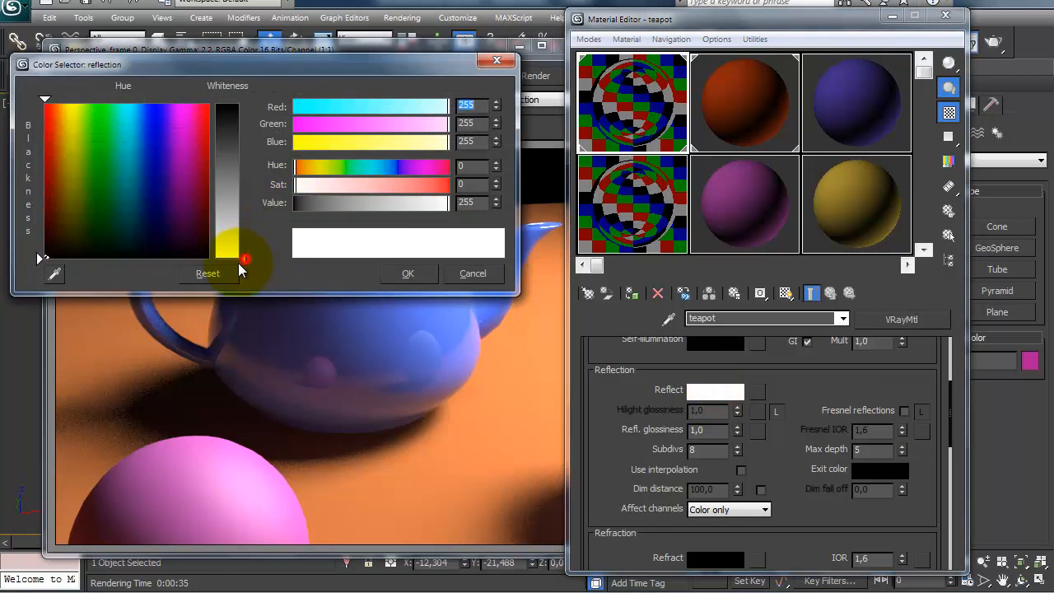
{"action": "left_click", "coordinate": [408, 274]}
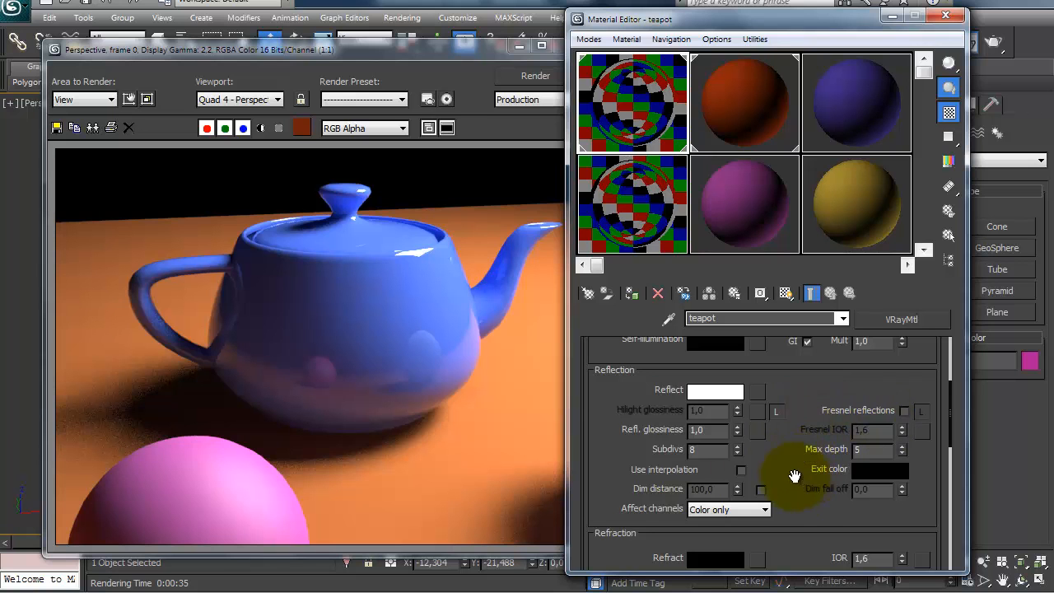
Step: Set the teapot material's refraction IOR to 5.0 and render the scene without Fresnel reflections
{"action": "left_click_drag", "start_coordinate": [620, 483], "coordinate": [620, 445]}
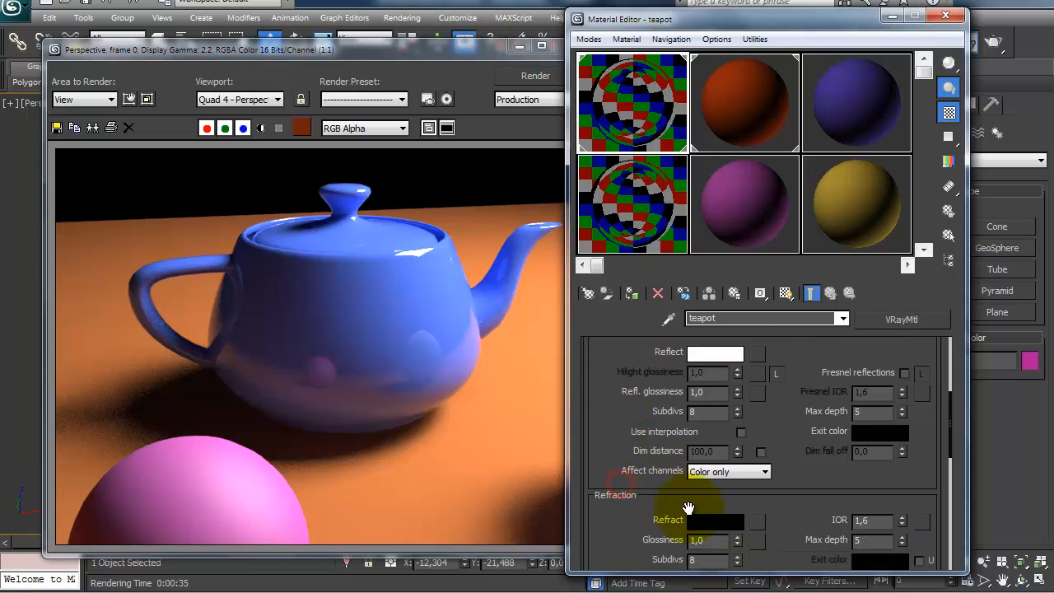
{"action": "left_click_drag", "start_coordinate": [802, 442], "coordinate": [801, 463]}
{"action": "left_click_drag", "start_coordinate": [800, 543], "coordinate": [799, 518]}
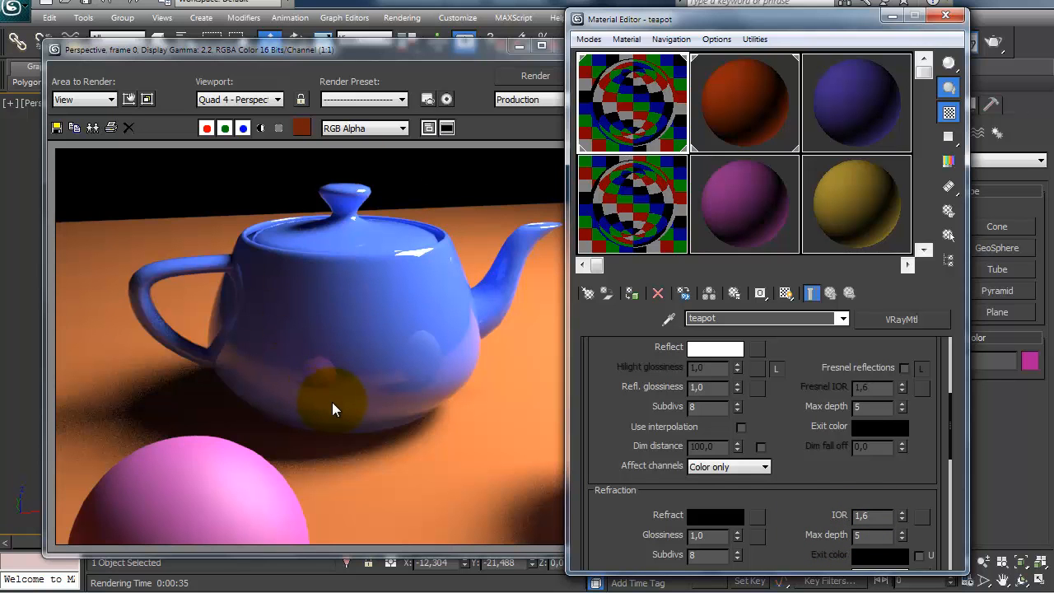
{"action": "double_click", "coordinate": [880, 514]}
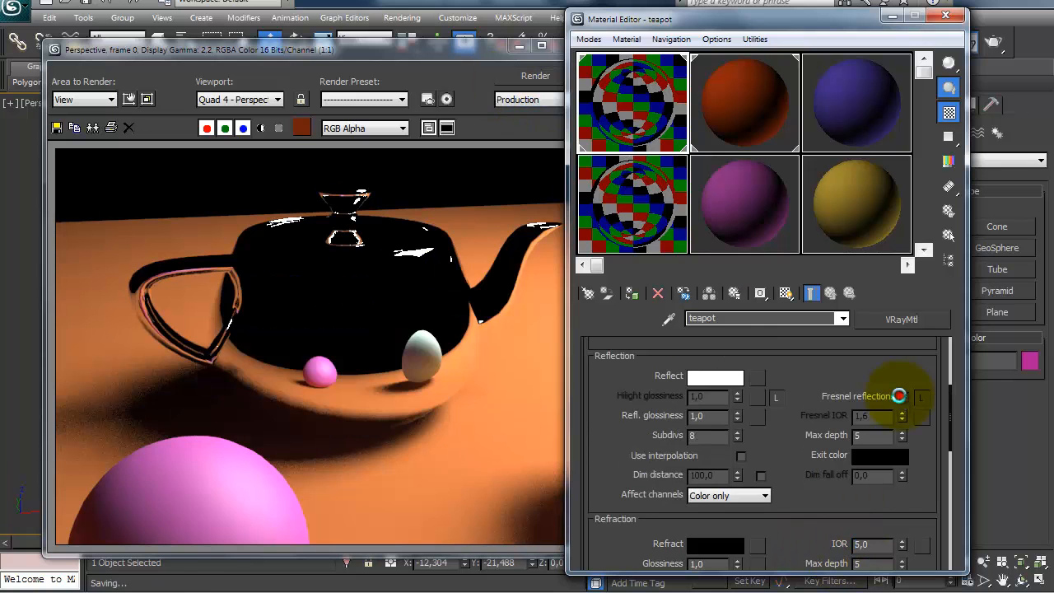
Step: Enable Fresnel reflections on the teapot material and render the scene again
{"action": "left_click", "coordinate": [903, 398]}
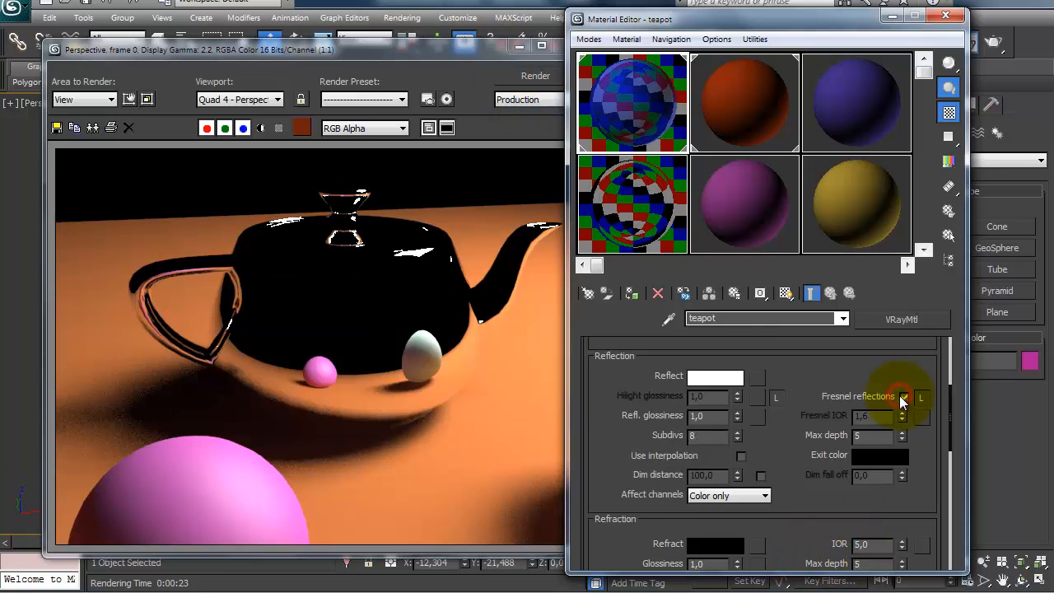
{"action": "double_click", "coordinate": [871, 545]}
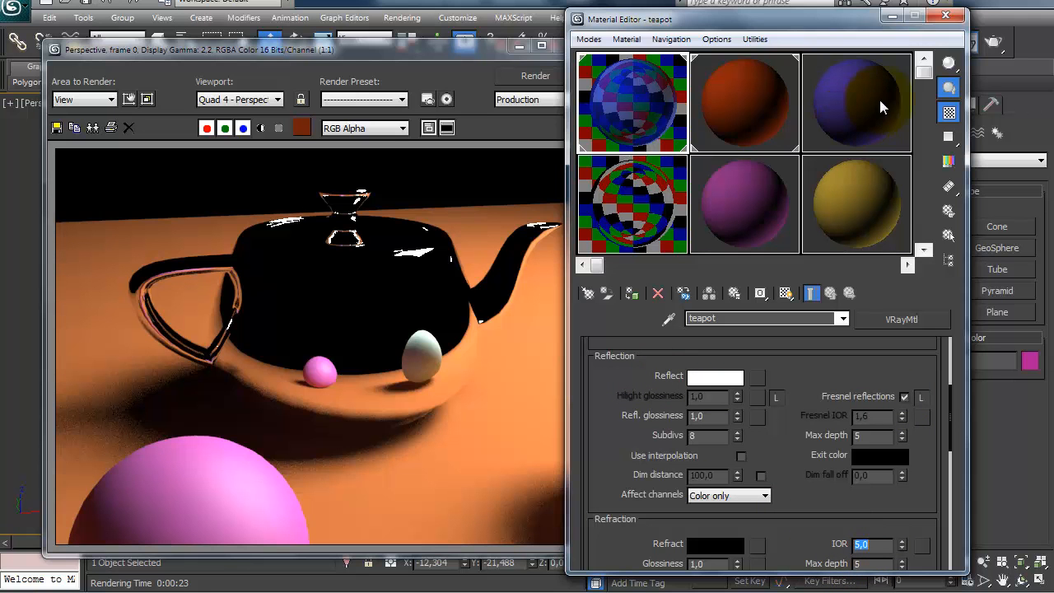
{"action": "left_click", "coordinate": [512, 75]}
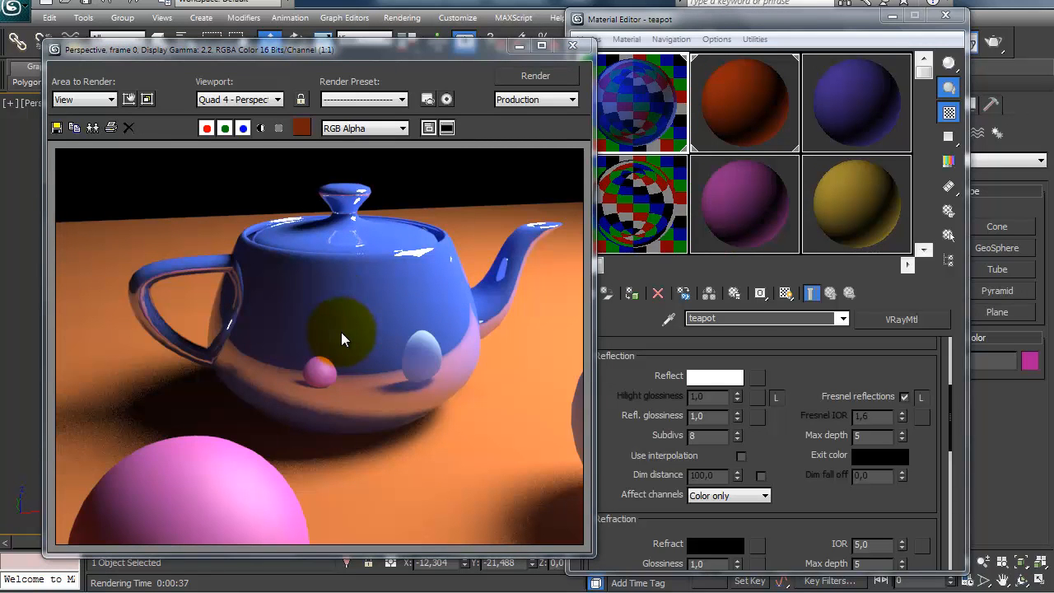
Step: Set the teapot material's refraction IOR to 1.6
{"action": "left_click_drag", "start_coordinate": [775, 480], "coordinate": [774, 453]}
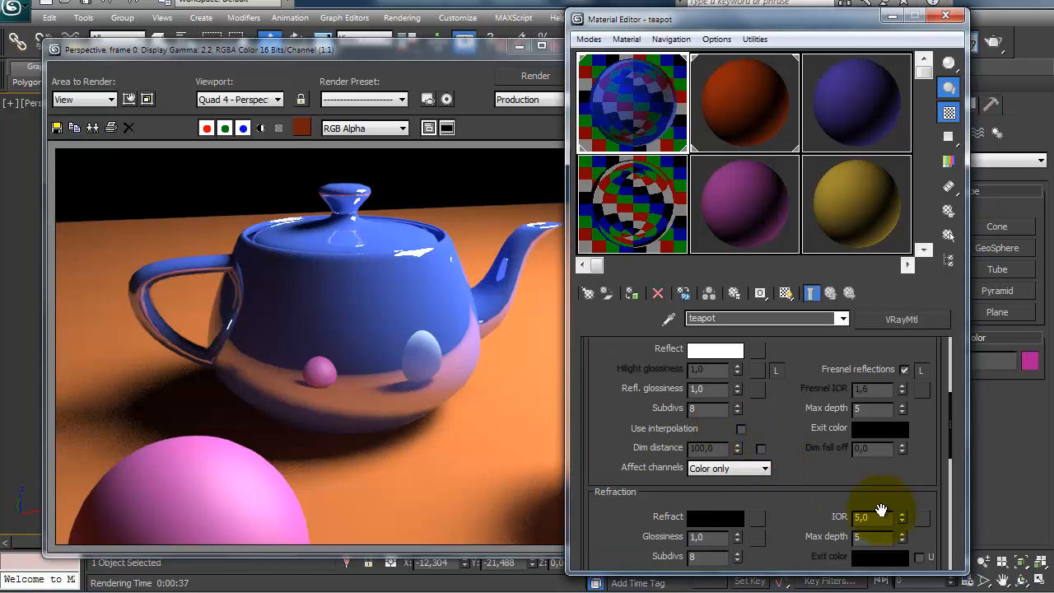
{"action": "left_click_drag", "start_coordinate": [878, 515], "coordinate": [835, 517]}
{"action": "type", "text": "1,"}
{"action": "key", "text": "ctrl+z"}
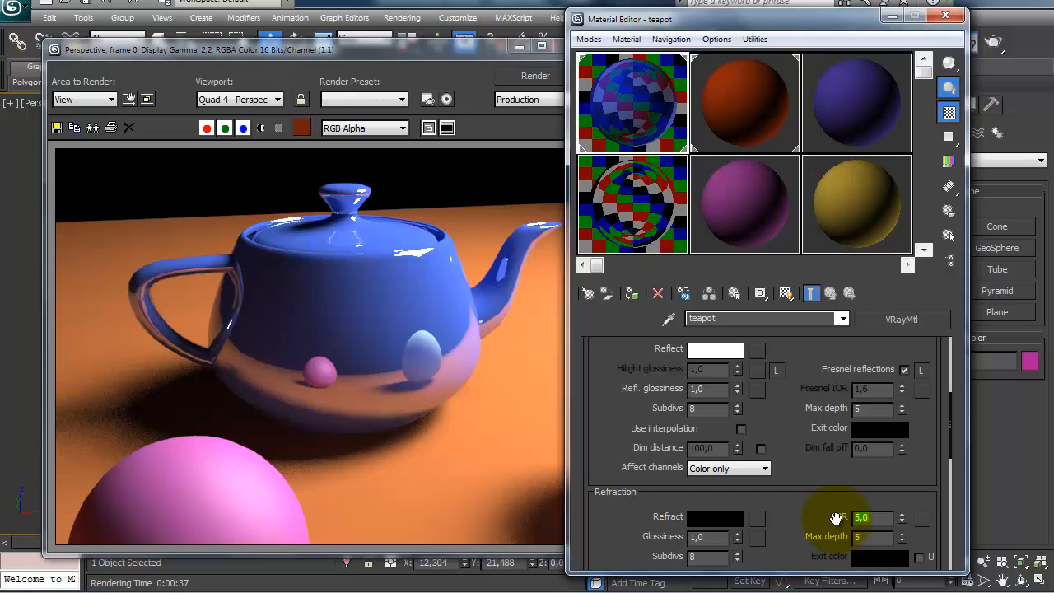
{"action": "type", "text": "1,6"}
{"action": "key", "text": "Return"}
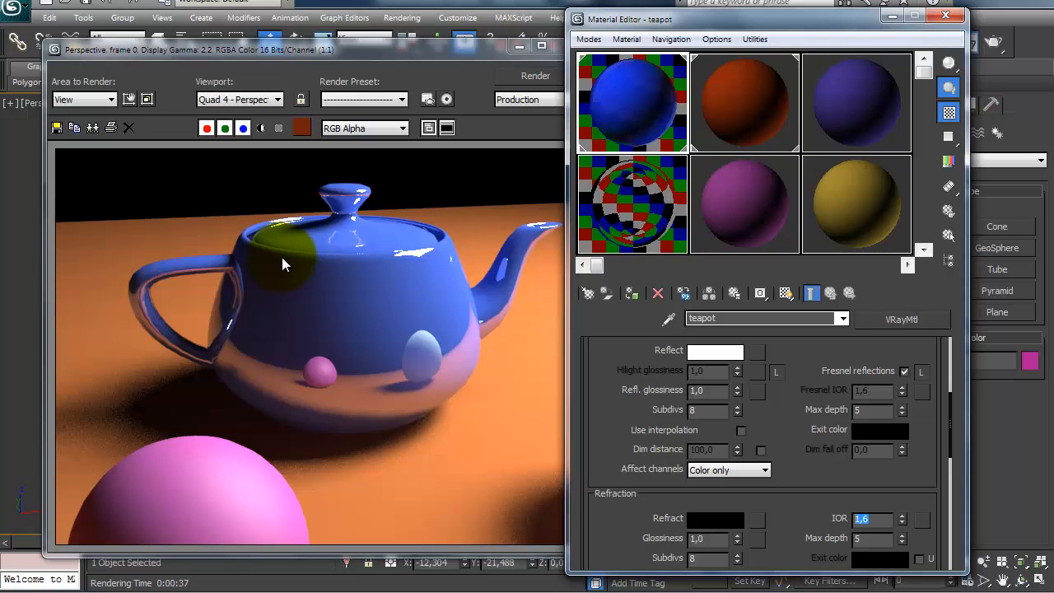
Step: Review the teapot material's reflection settings and switch Fresnel reflections off
{"action": "left_click_drag", "start_coordinate": [799, 459], "coordinate": [800, 486]}
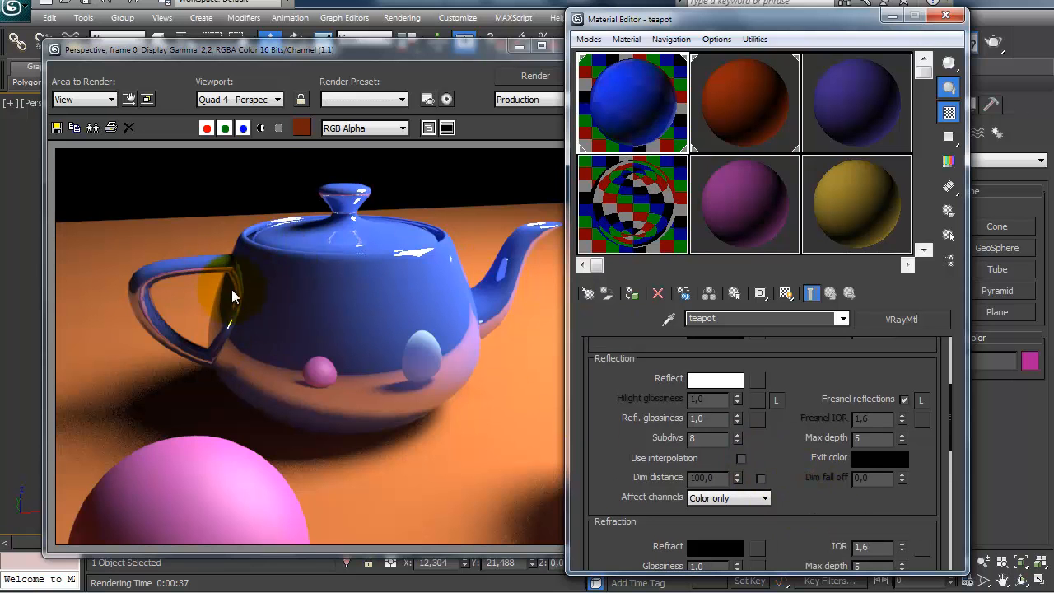
{"action": "left_click_drag", "start_coordinate": [589, 384], "coordinate": [586, 445]}
{"action": "left_click_drag", "start_coordinate": [624, 510], "coordinate": [619, 444]}
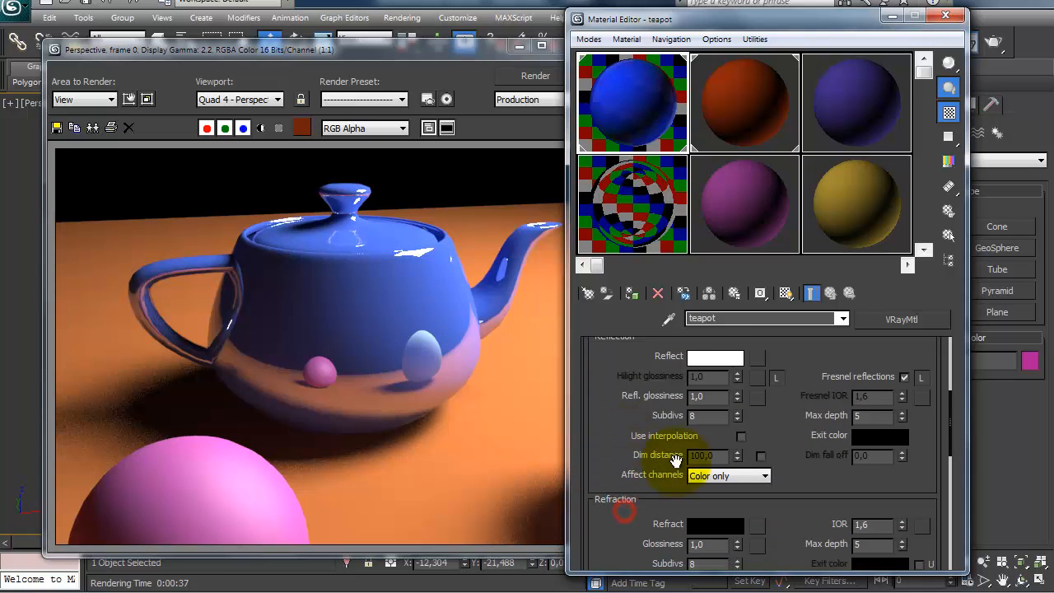
{"action": "left_click_drag", "start_coordinate": [817, 517], "coordinate": [807, 536]}
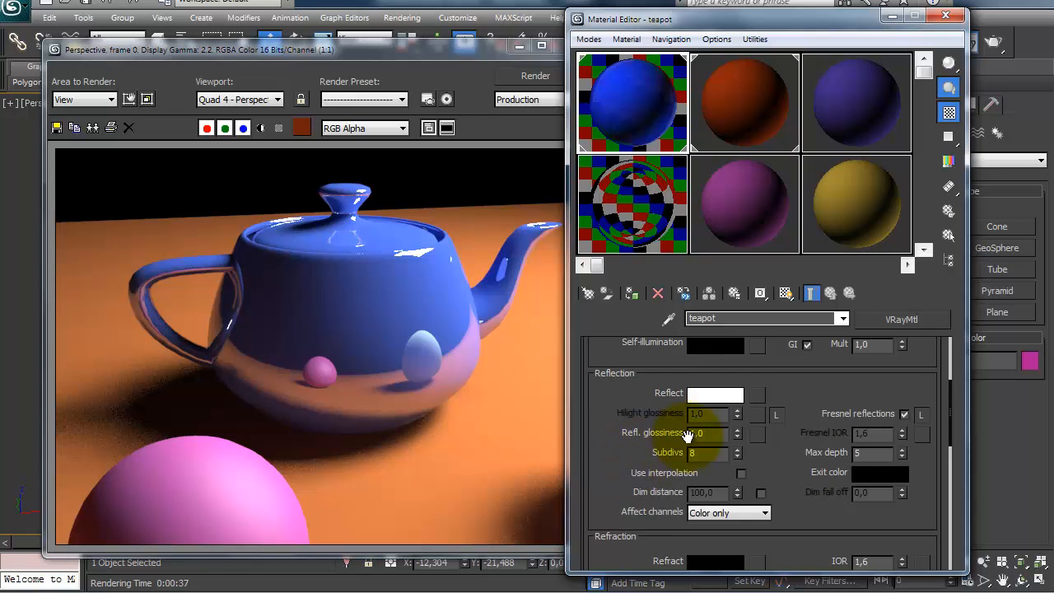
{"action": "left_click_drag", "start_coordinate": [777, 387], "coordinate": [779, 400]}
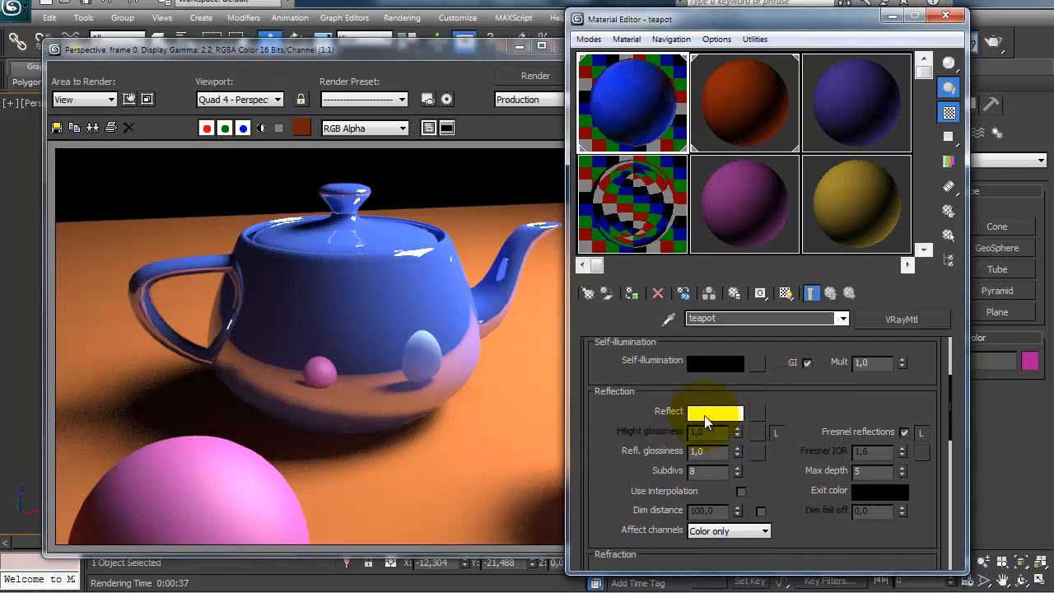
{"action": "left_click", "coordinate": [904, 432]}
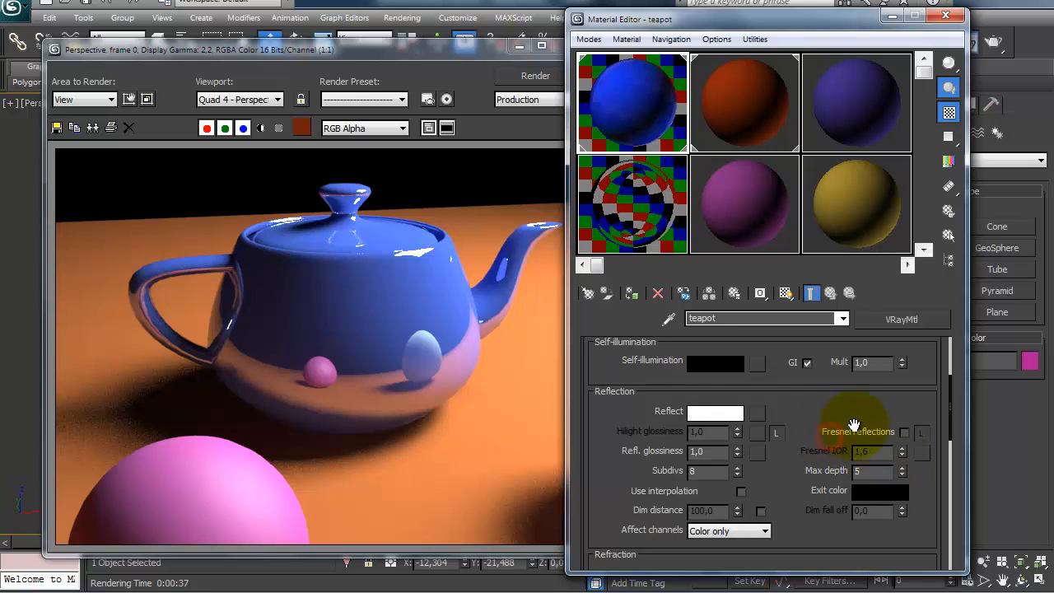
{"action": "left_click", "coordinate": [904, 432]}
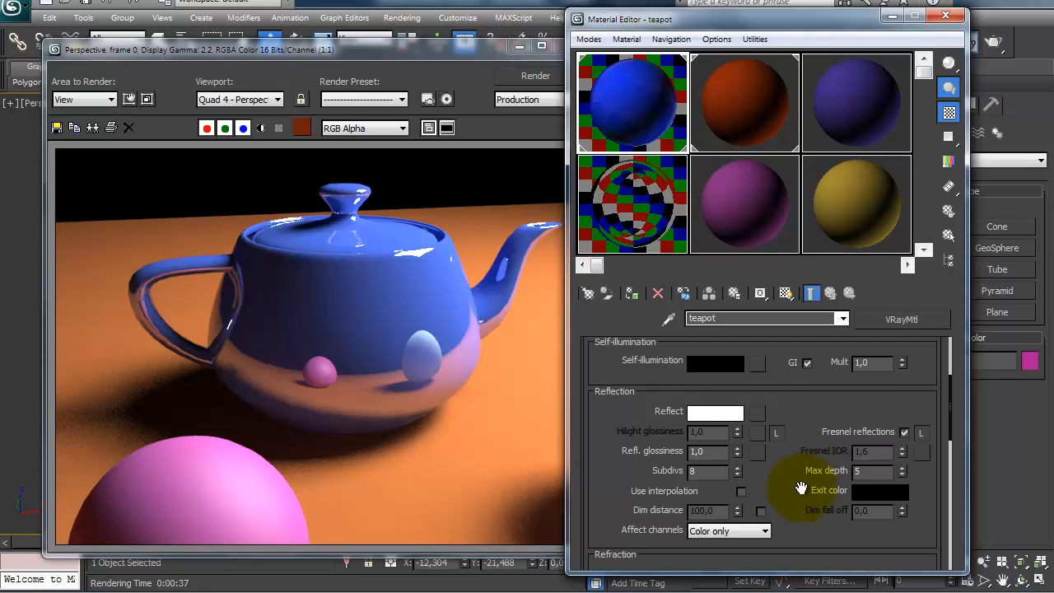
{"action": "left_click", "coordinate": [903, 431]}
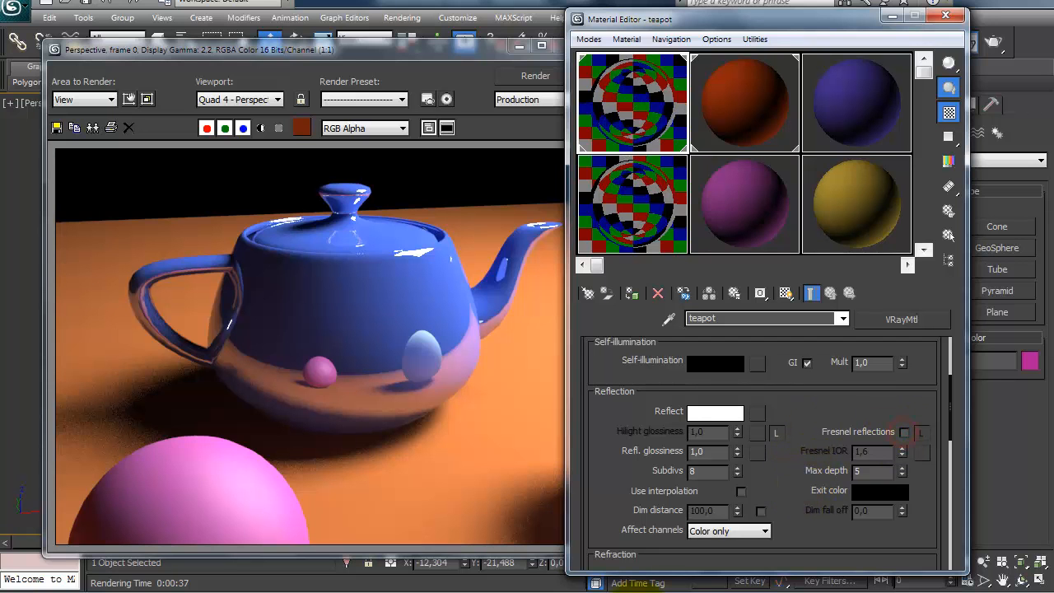
{"action": "left_click_drag", "start_coordinate": [647, 412], "coordinate": [640, 437]}
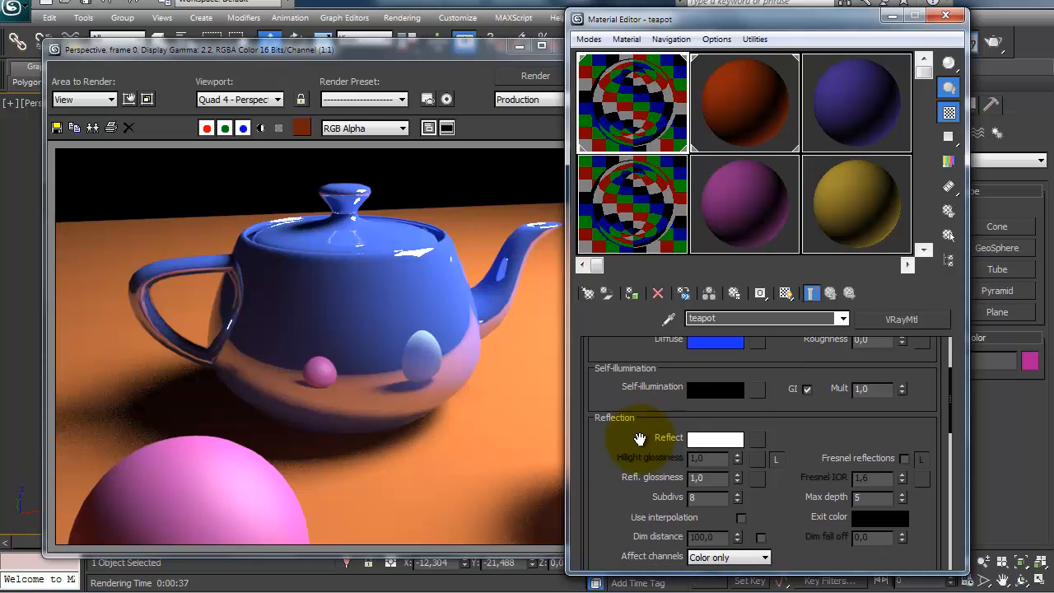
Step: Change the teapot material's diffuse color to black
{"action": "left_click_drag", "start_coordinate": [640, 438], "coordinate": [639, 449]}
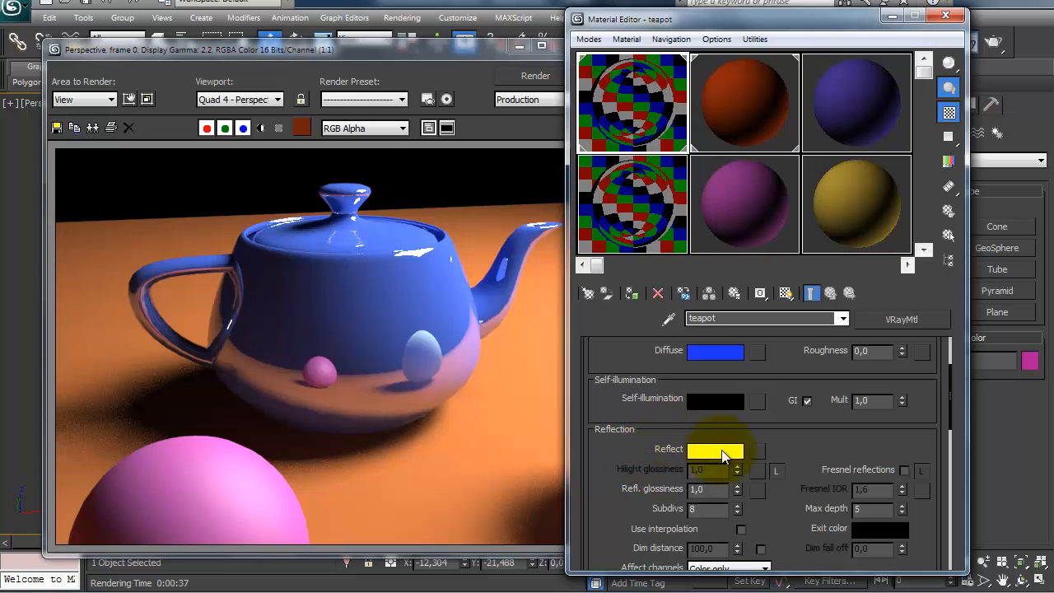
{"action": "left_click_drag", "start_coordinate": [634, 451], "coordinate": [633, 473]}
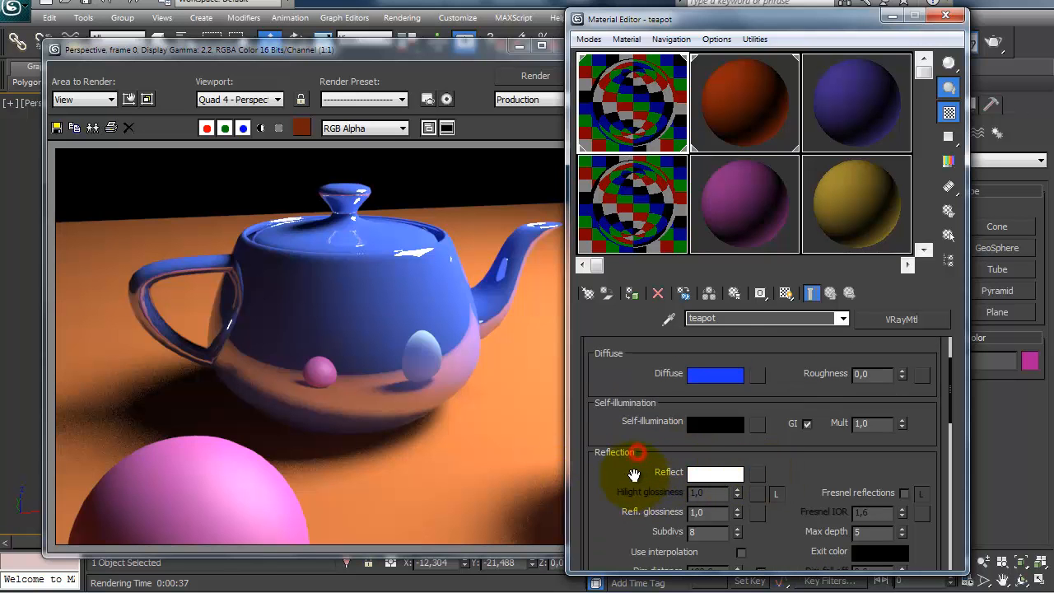
{"action": "left_click", "coordinate": [715, 375]}
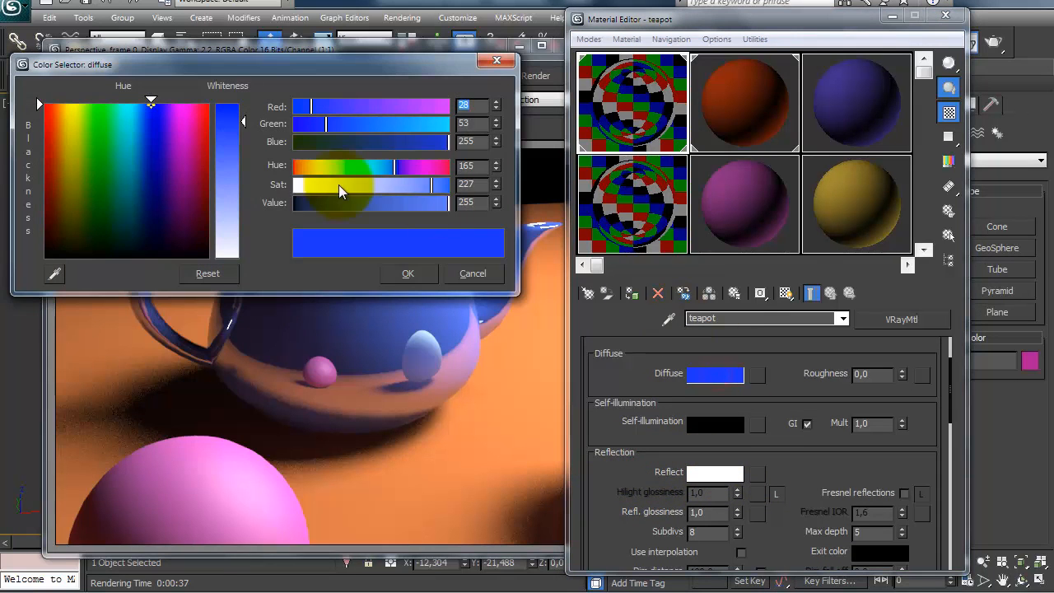
{"action": "left_click", "coordinate": [202, 203]}
{"action": "left_click", "coordinate": [390, 268]}
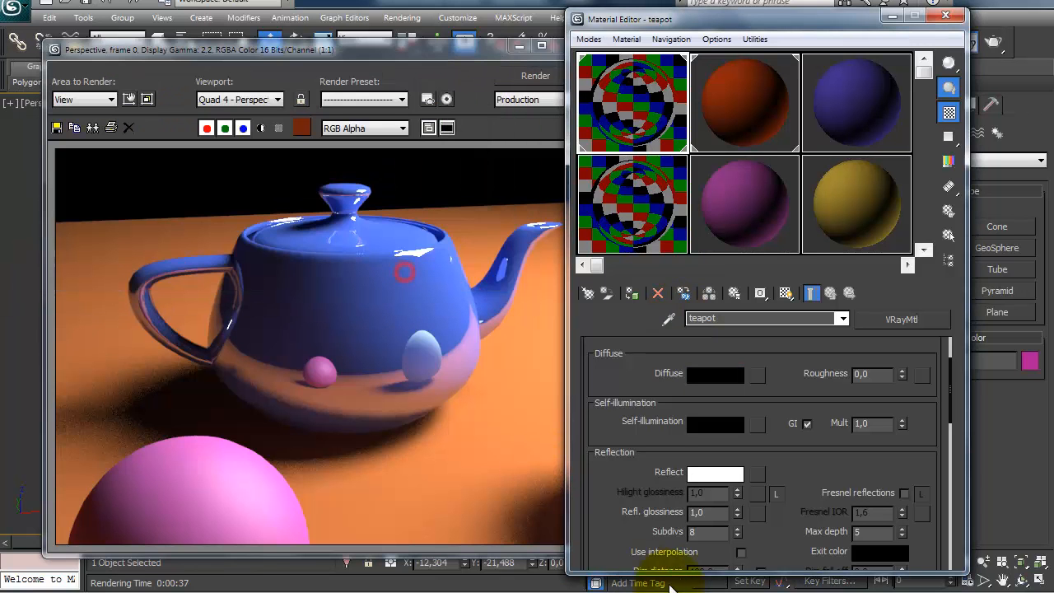
Step: Set the teapot material's reflection color to orange (red 255, green 80, blue 16) and render the scene
{"action": "left_click_drag", "start_coordinate": [641, 510], "coordinate": [631, 419]}
{"action": "left_click", "coordinate": [712, 391]}
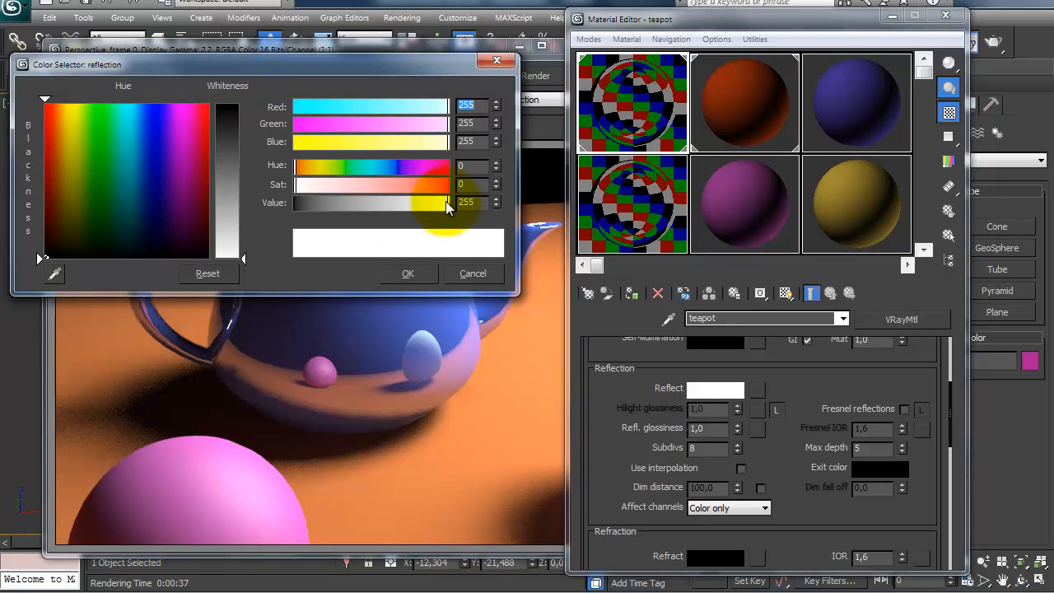
{"action": "left_click_drag", "start_coordinate": [360, 108], "coordinate": [448, 109]}
{"action": "left_click_drag", "start_coordinate": [376, 123], "coordinate": [341, 124]}
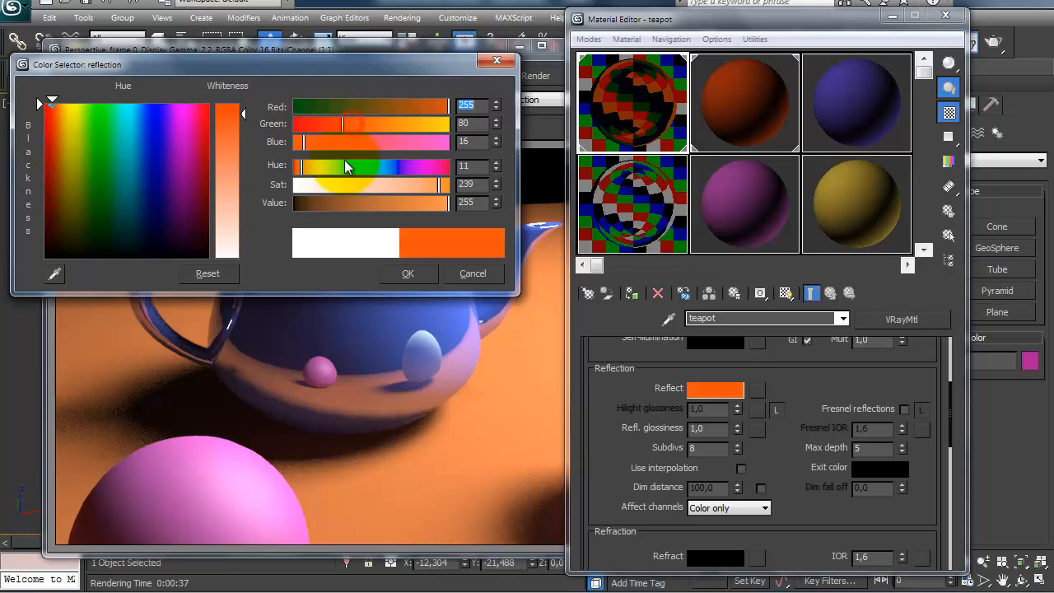
{"action": "left_click", "coordinate": [407, 275]}
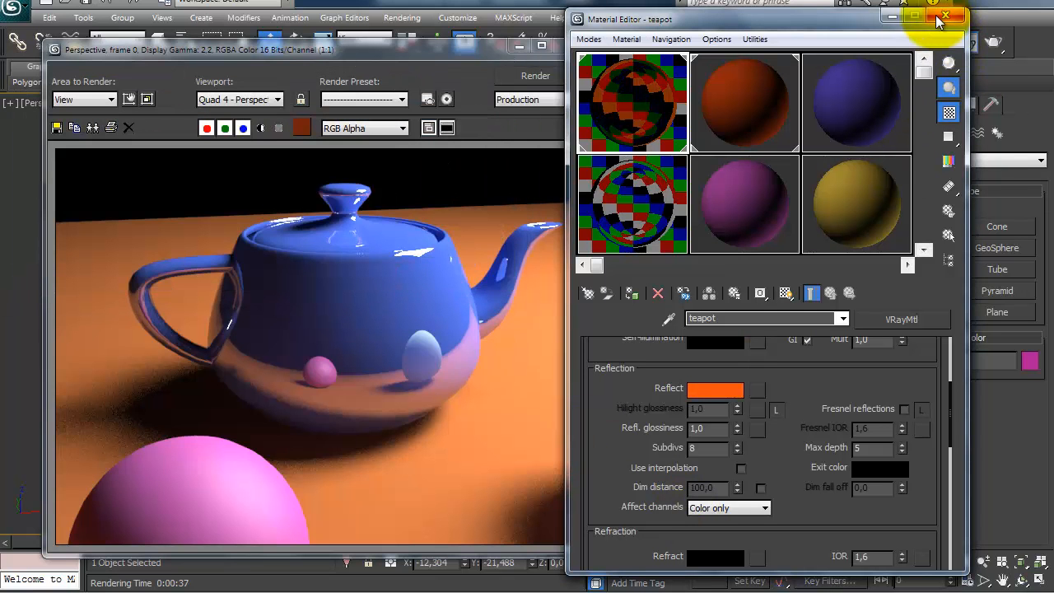
{"action": "left_click", "coordinate": [992, 41]}
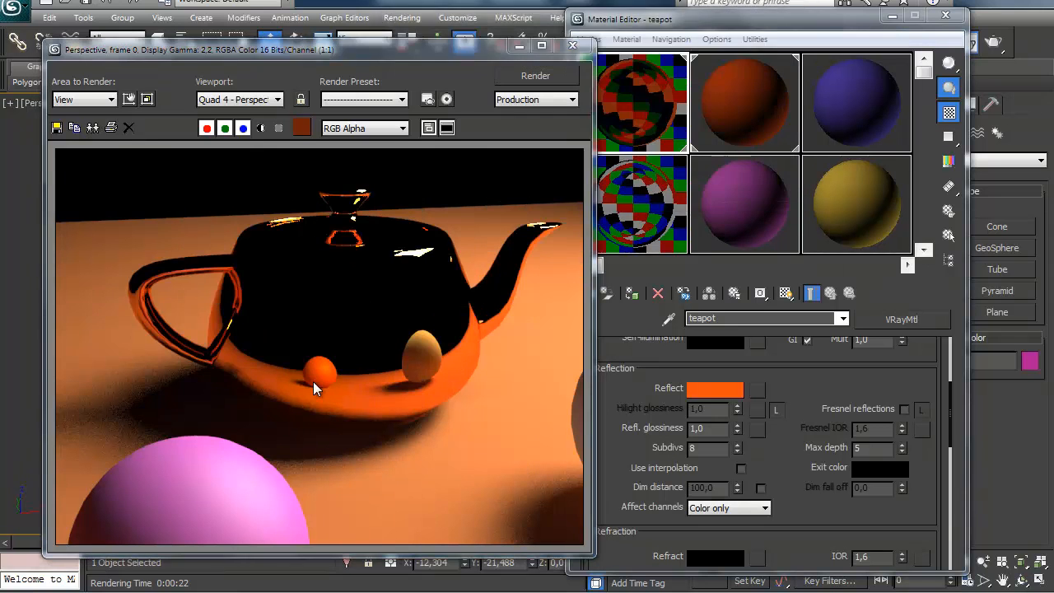
Step: Change the teapot material's reflection color to a bright, saturated blue and render the scene again
{"action": "mouse_move", "coordinate": [617, 412]}
{"action": "left_mouse_down"}
{"action": "mouse_move", "coordinate": [614, 513]}
{"action": "mouse_move", "coordinate": [607, 438]}
{"action": "mouse_move", "coordinate": [628, 416]}
{"action": "left_mouse_up"}
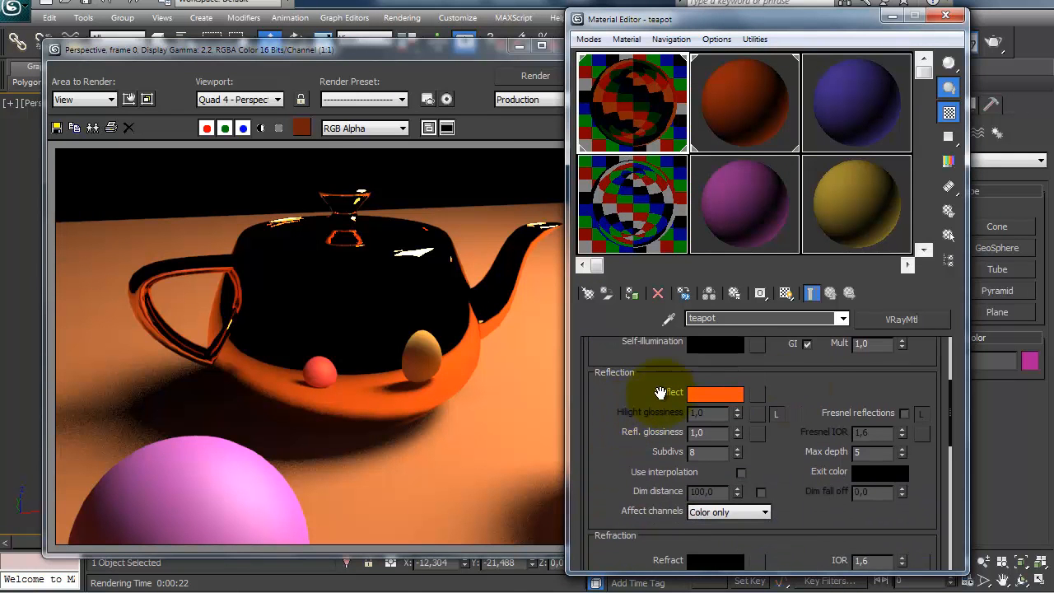
{"action": "scroll", "coordinate": [641, 444], "scroll_direction": "up", "scroll_amount": 4}
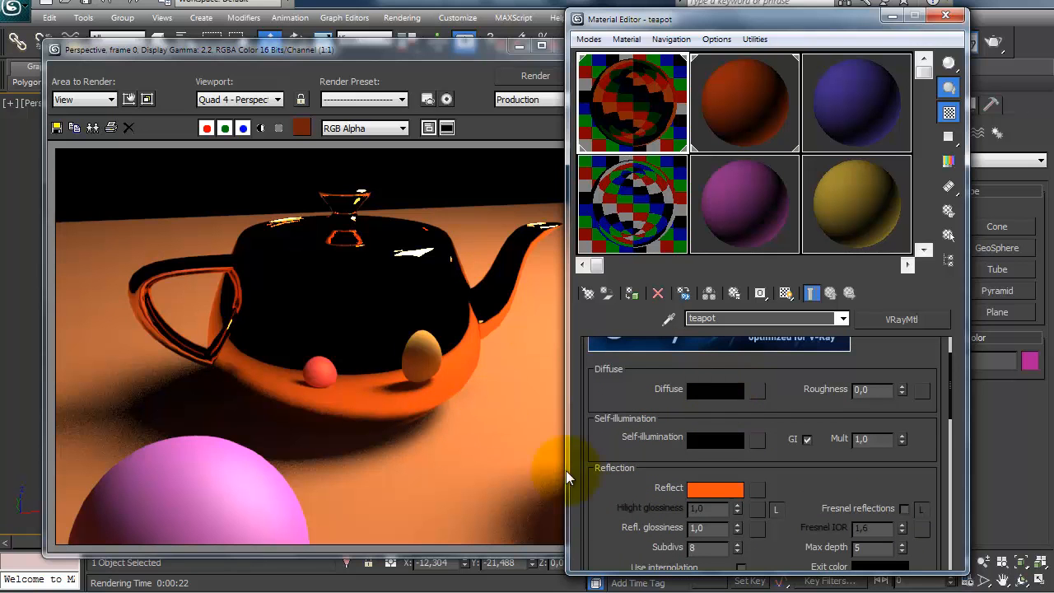
{"action": "left_click_drag", "start_coordinate": [602, 498], "coordinate": [601, 413]}
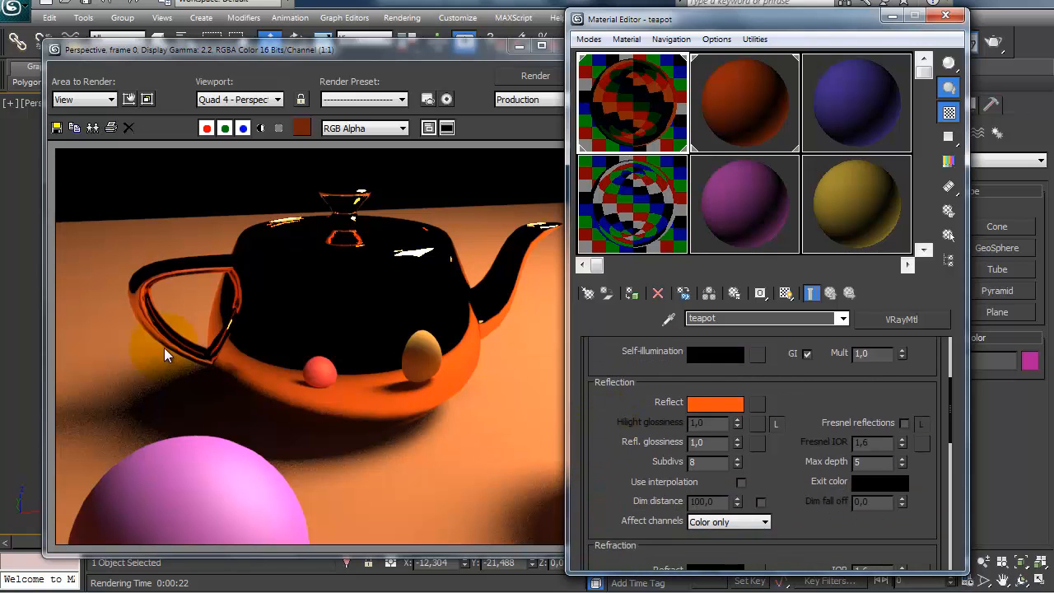
{"action": "scroll", "coordinate": [616, 482], "scroll_direction": "up", "scroll_amount": 1}
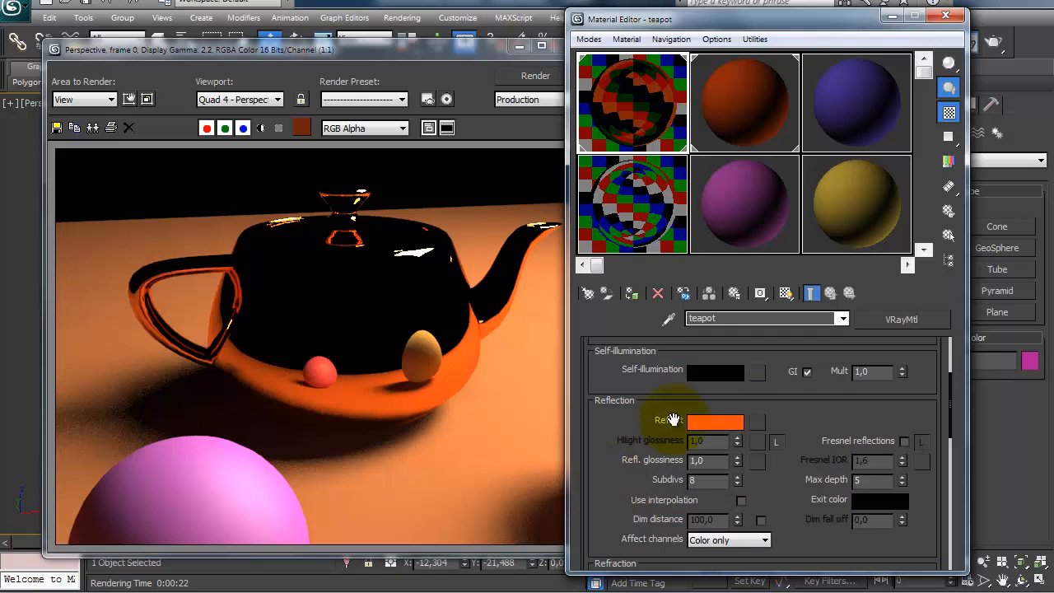
{"action": "left_click_drag", "start_coordinate": [616, 454], "coordinate": [613, 445]}
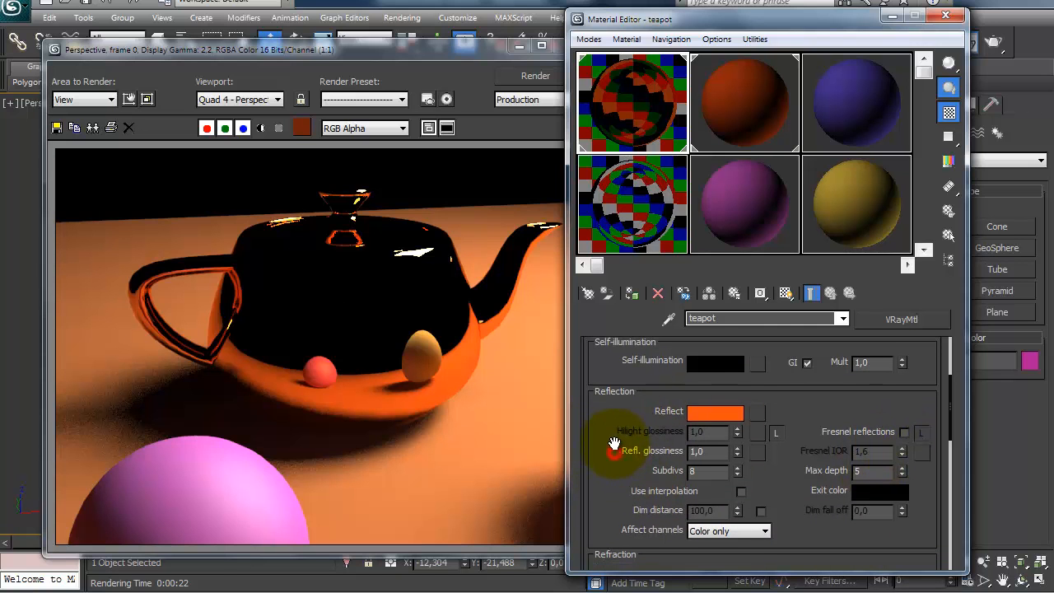
{"action": "left_click", "coordinate": [714, 410]}
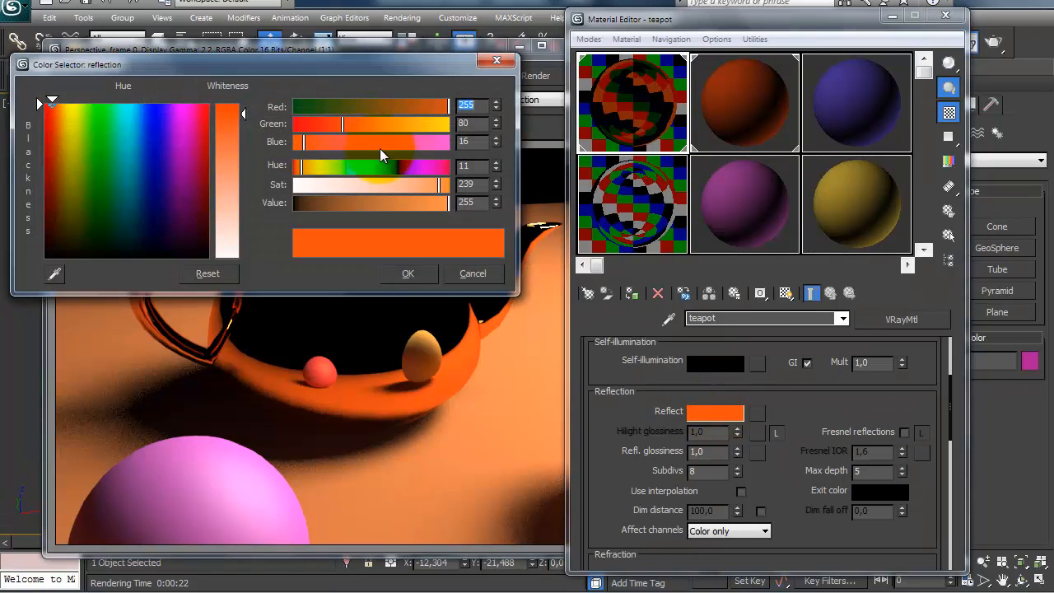
{"action": "left_click", "coordinate": [405, 147]}
{"action": "left_click", "coordinate": [308, 108]}
{"action": "left_click_drag", "start_coordinate": [331, 122], "coordinate": [315, 122]}
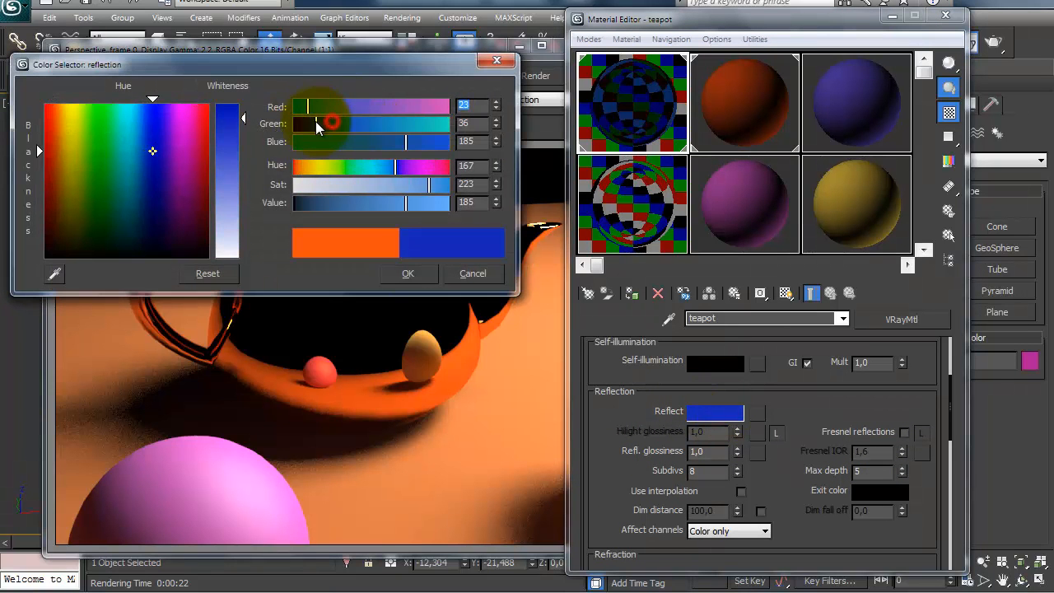
{"action": "left_click_drag", "start_coordinate": [408, 141], "coordinate": [429, 142]}
{"action": "left_click", "coordinate": [401, 278]}
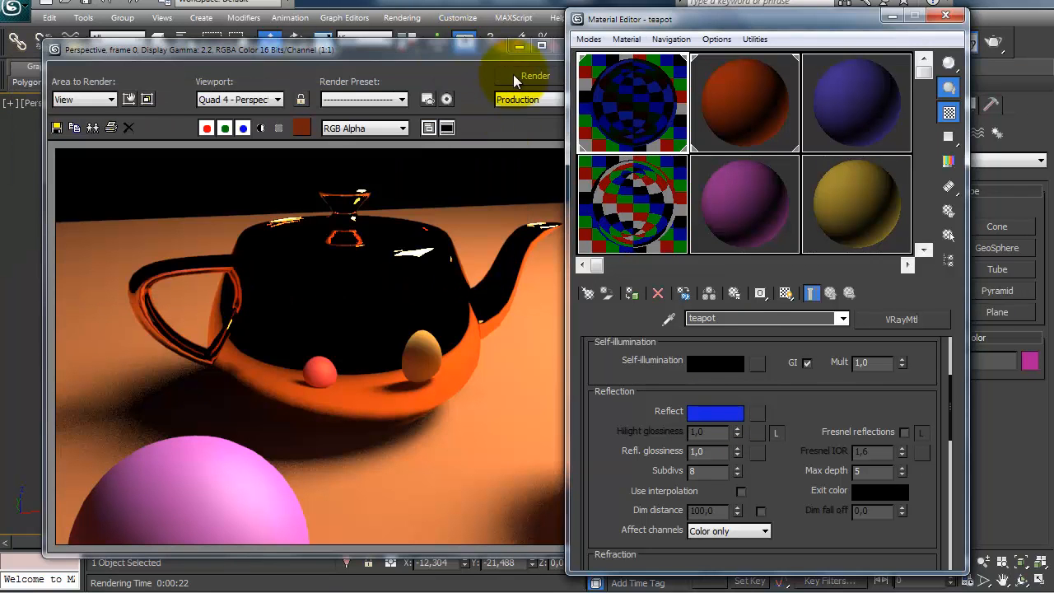
{"action": "left_click", "coordinate": [513, 74]}
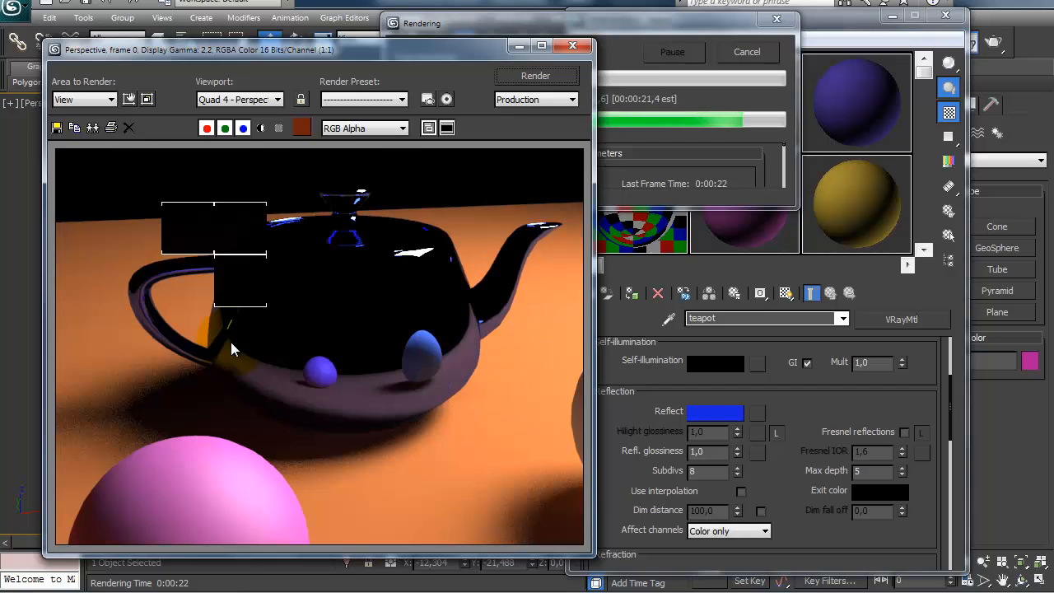
Step: Set the teapot material's reflection color to pure white (255, 255, 255), then open its diffuse color
{"action": "left_click_drag", "start_coordinate": [659, 411], "coordinate": [633, 437]}
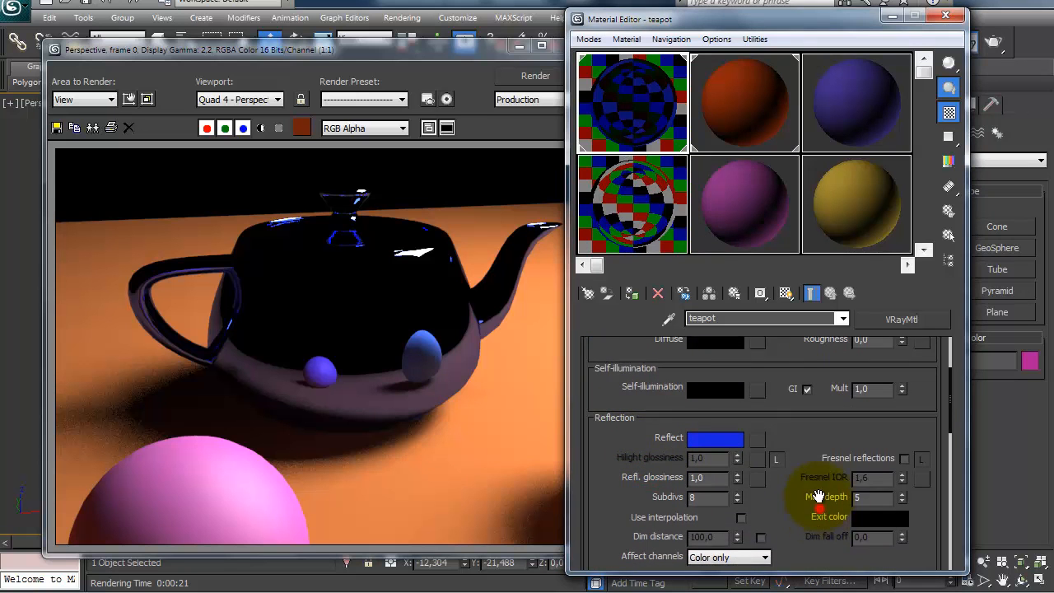
{"action": "left_click_drag", "start_coordinate": [819, 508], "coordinate": [823, 482]}
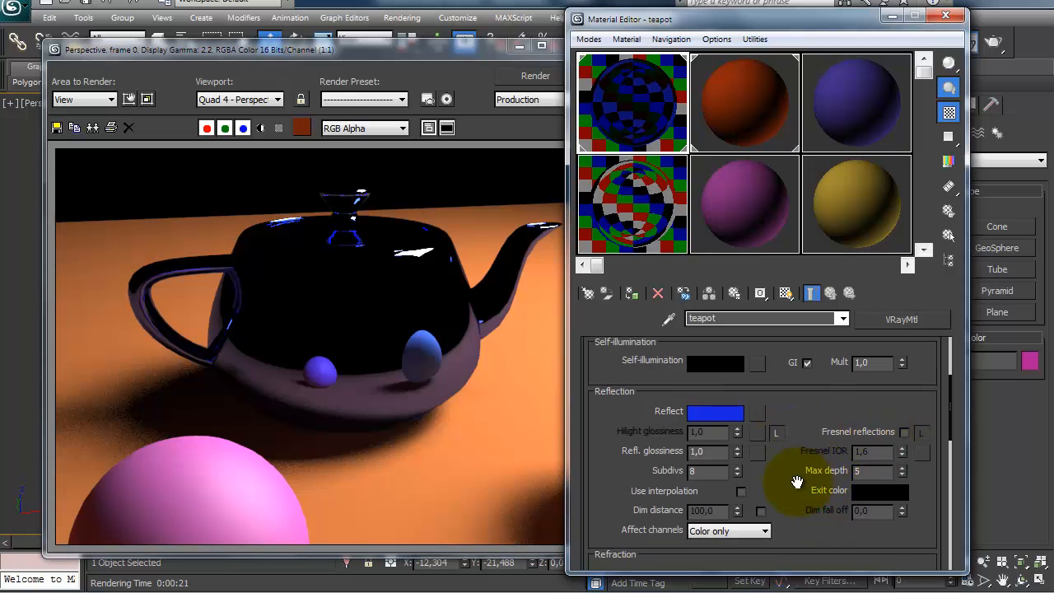
{"action": "left_click_drag", "start_coordinate": [595, 436], "coordinate": [599, 426]}
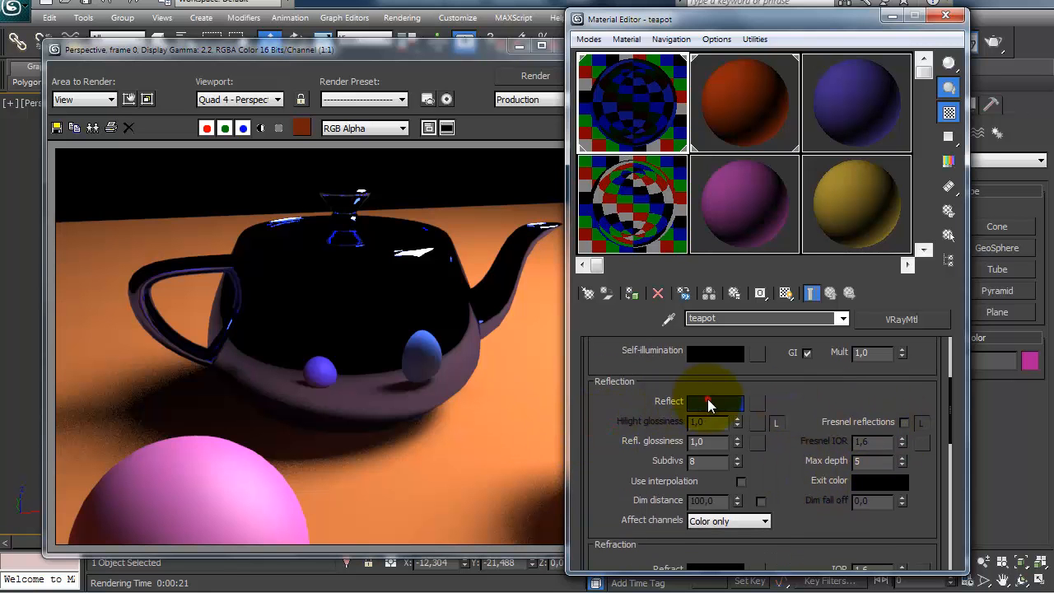
{"action": "left_click", "coordinate": [707, 403]}
{"action": "left_click_drag", "start_coordinate": [237, 149], "coordinate": [239, 258]}
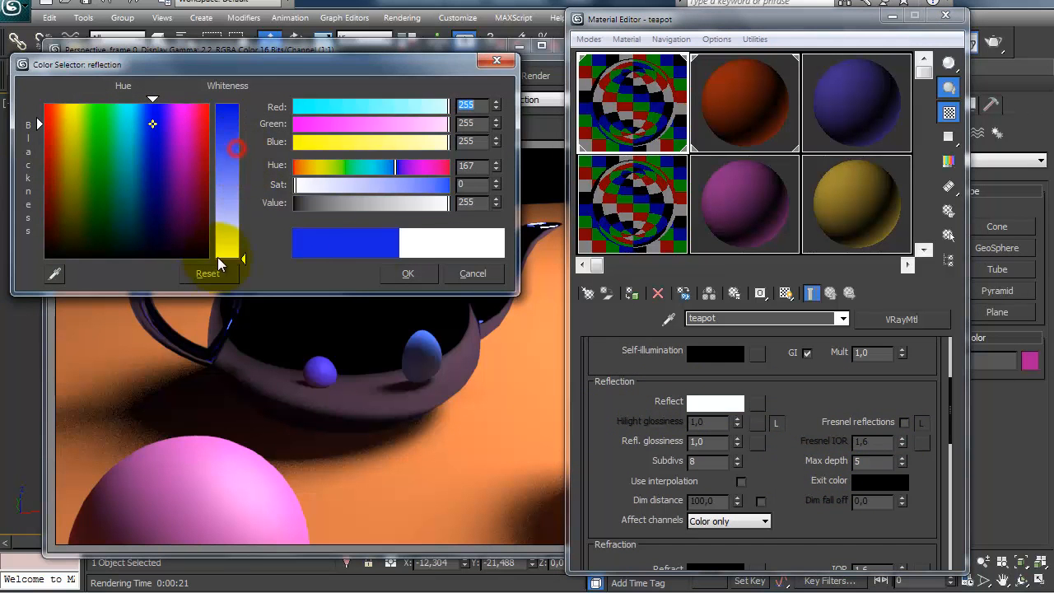
{"action": "left_click", "coordinate": [408, 273]}
{"action": "left_click_drag", "start_coordinate": [623, 409], "coordinate": [607, 525]}
{"action": "left_click", "coordinate": [707, 404]}
{"action": "left_click", "coordinate": [711, 420]}
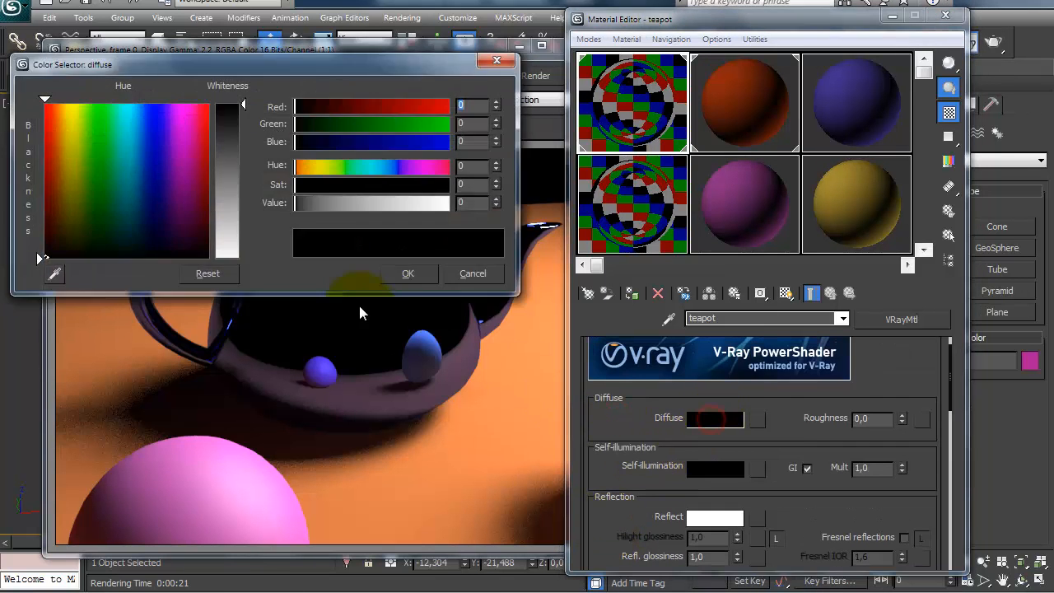
Step: Copy the cromado material onto the adjacent pink sample slot and rename the copy dourado
{"action": "left_click", "coordinate": [628, 229]}
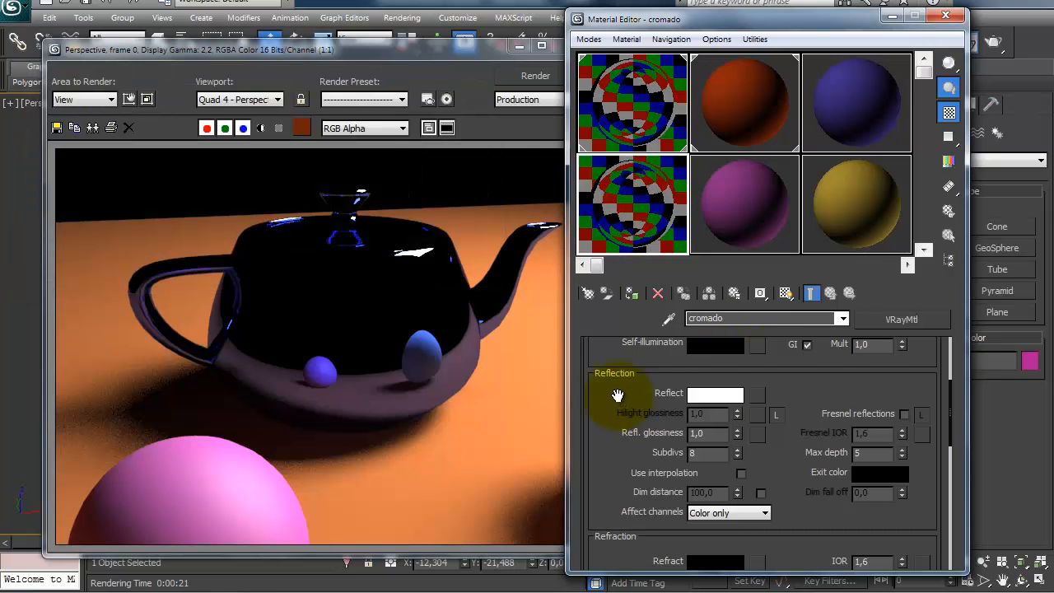
{"action": "scroll", "coordinate": [610, 372], "scroll_direction": "up", "scroll_amount": 3}
{"action": "left_click_drag", "start_coordinate": [625, 207], "coordinate": [724, 205]}
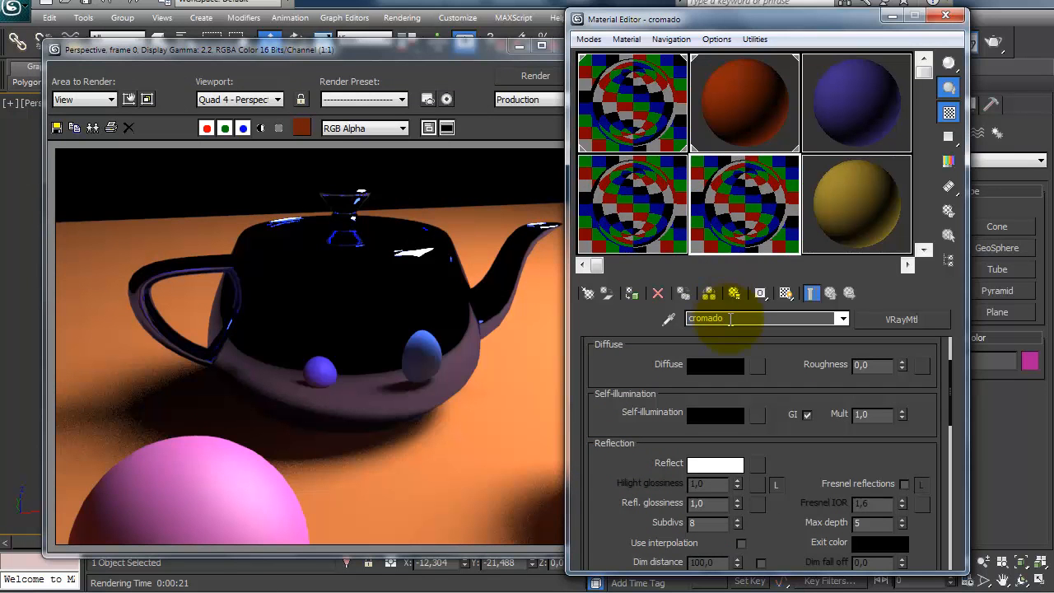
{"action": "type", "text": "dourado"}
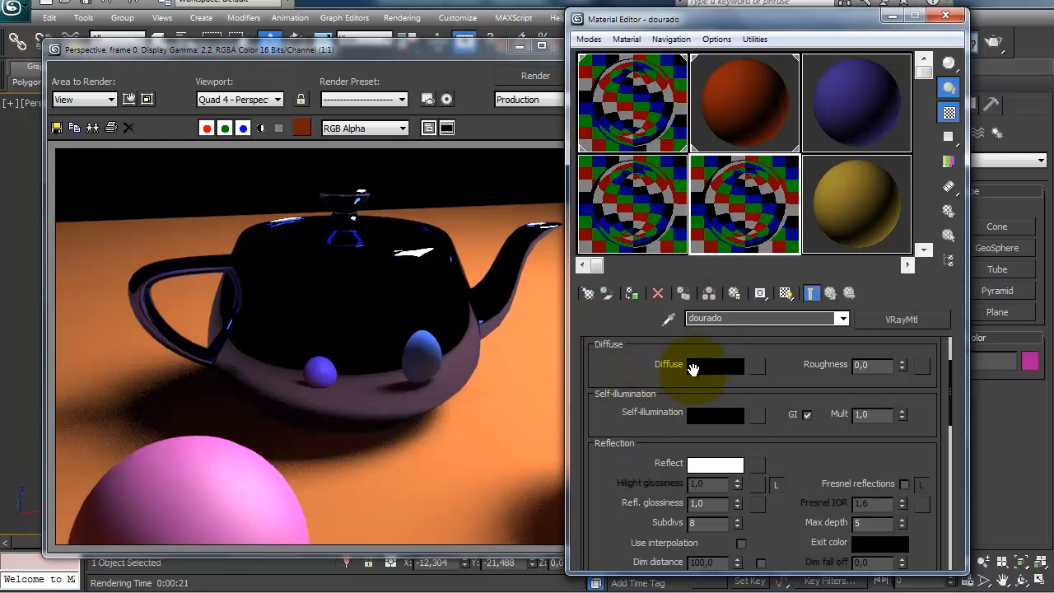
Step: Set the dourado material's reflection color to orange with red 229, green 96 and blue 0
{"action": "left_click", "coordinate": [710, 464]}
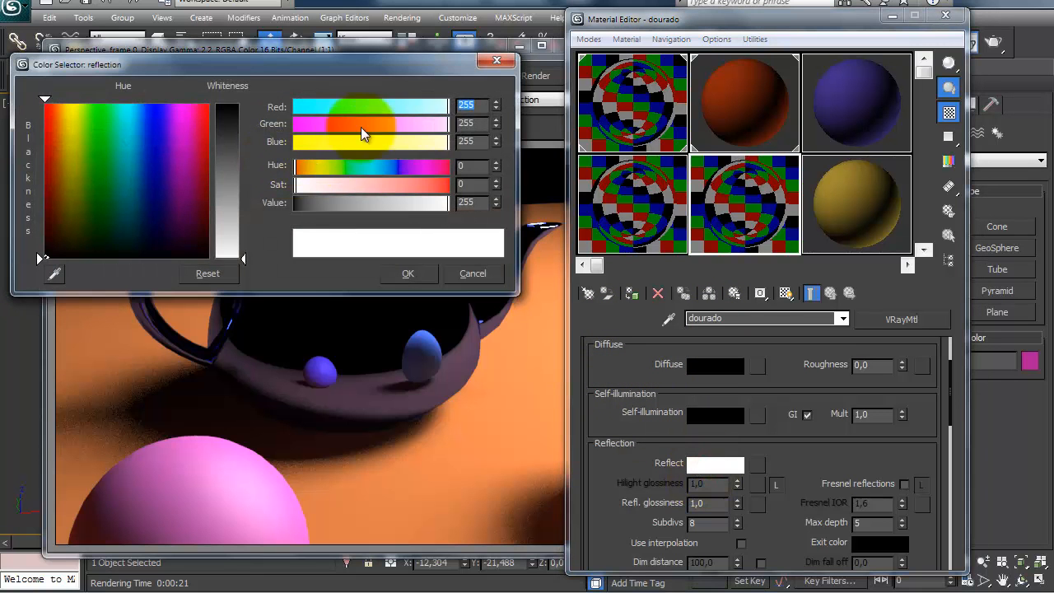
{"action": "left_click_drag", "start_coordinate": [368, 104], "coordinate": [352, 130]}
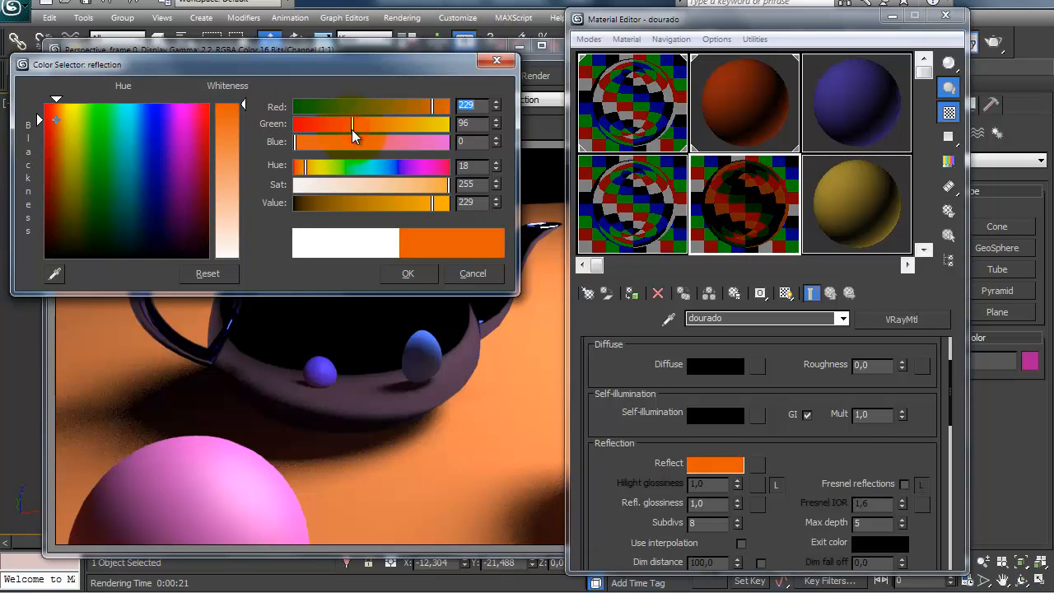
{"action": "left_click", "coordinate": [388, 279]}
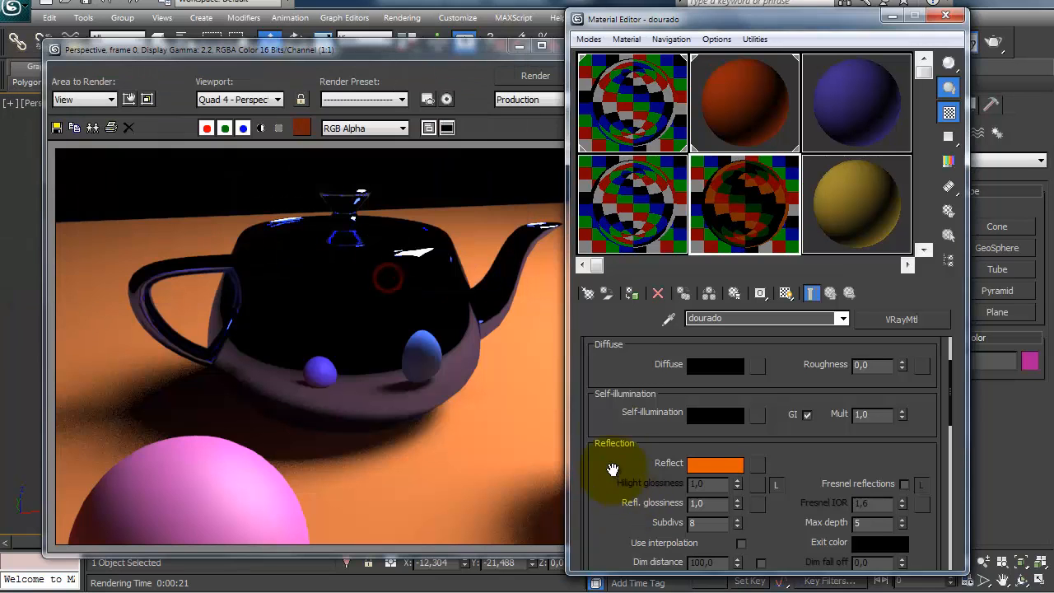
{"action": "left_click_drag", "start_coordinate": [612, 470], "coordinate": [615, 423]}
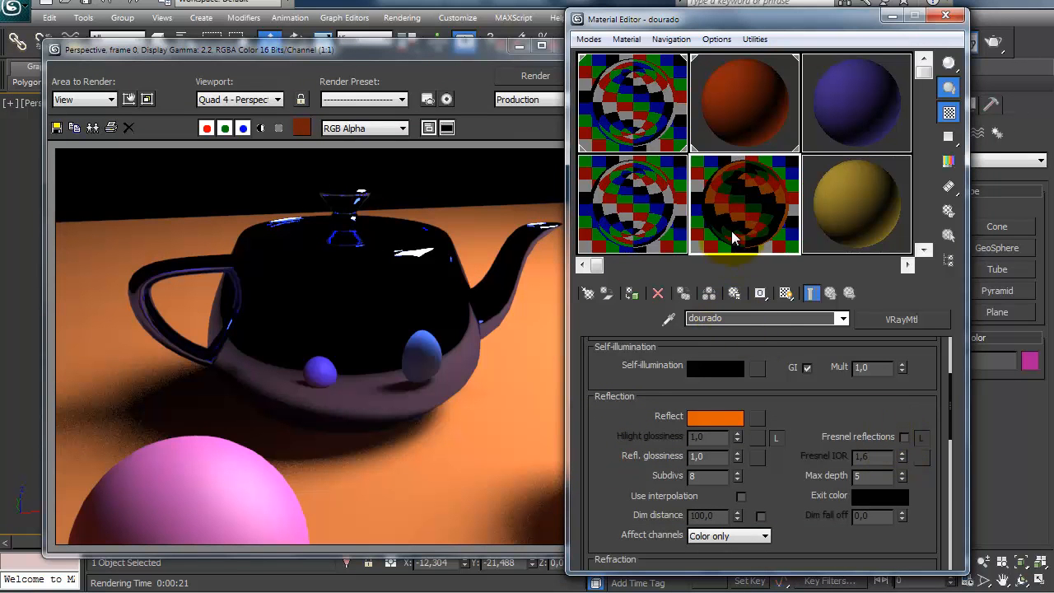
Step: Rename the yellow VRayMtl material as ceramica
{"action": "left_click", "coordinate": [841, 206]}
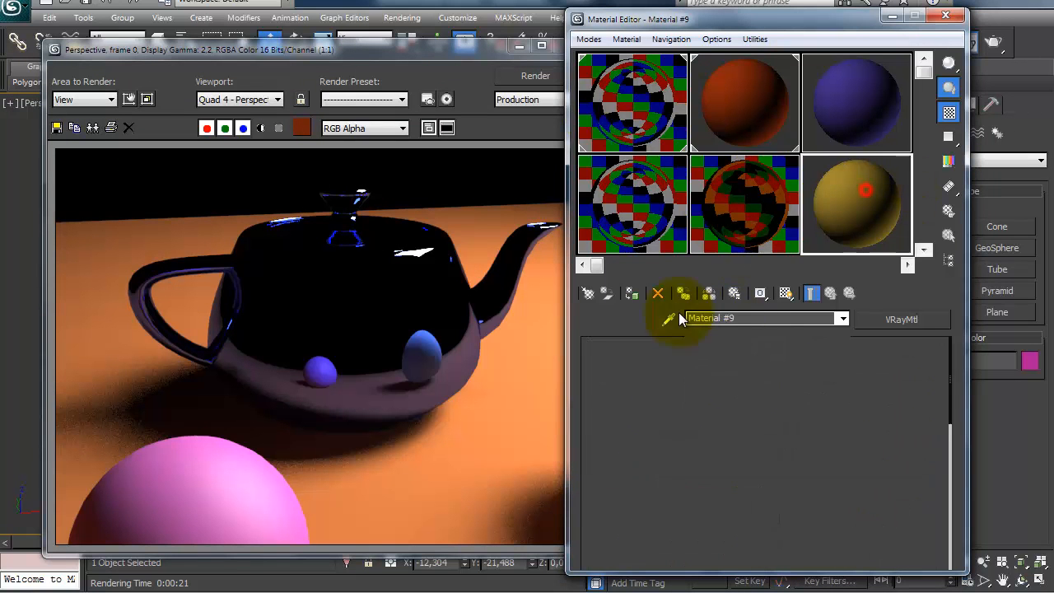
{"action": "left_click", "coordinate": [729, 318]}
{"action": "type", "text": "ceram"}
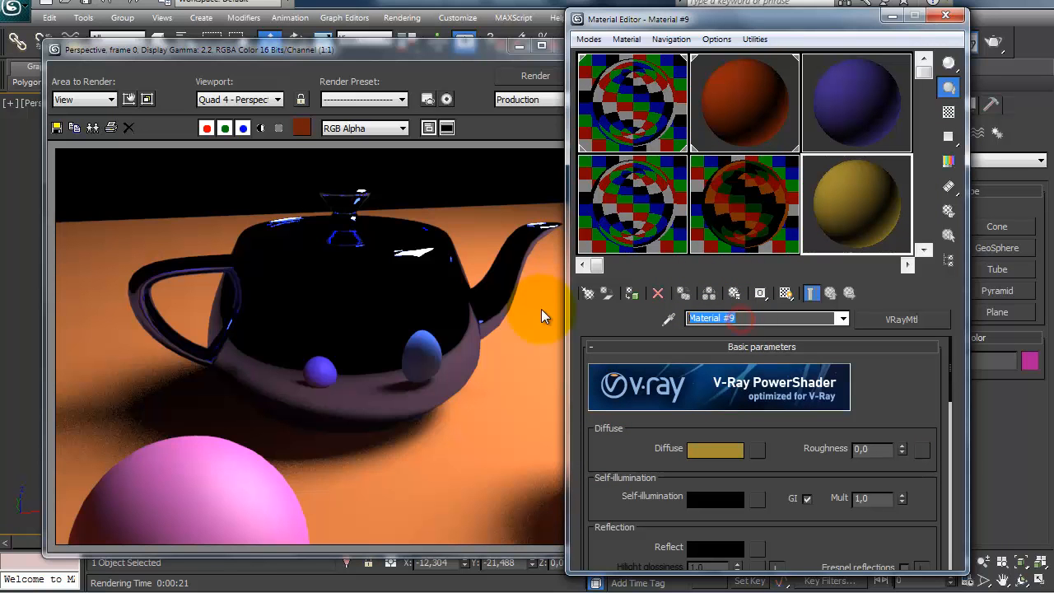
{"action": "type", "text": "ica"}
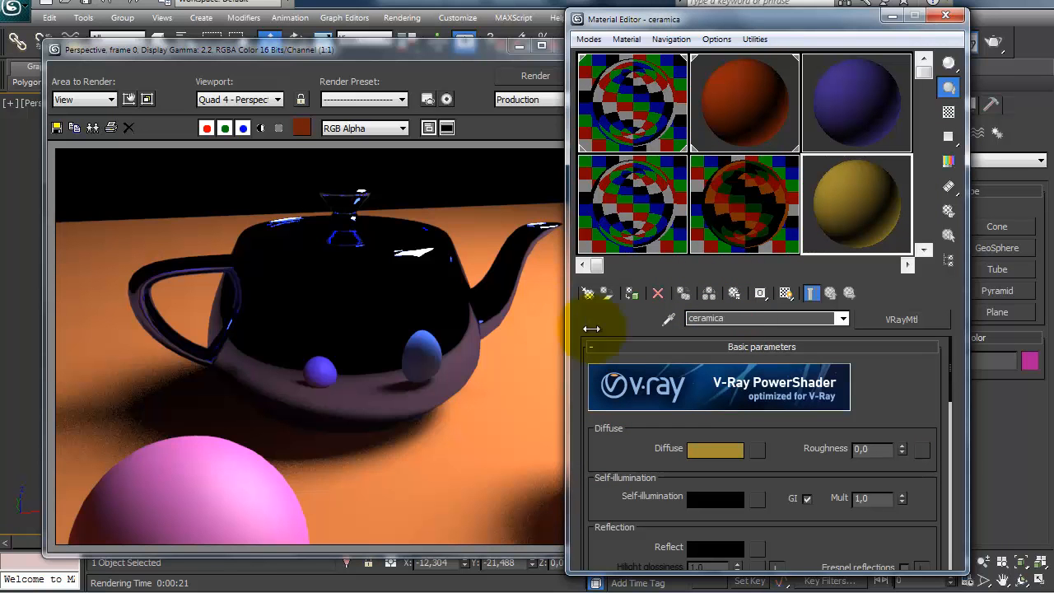
Step: Give the ceramica material a pure white reflection color with Fresnel reflections enabled, and close the rendered frame
{"action": "left_click_drag", "start_coordinate": [628, 462], "coordinate": [634, 393]}
{"action": "left_click_drag", "start_coordinate": [606, 444], "coordinate": [594, 322]}
{"action": "left_click", "coordinate": [709, 367]}
{"action": "left_click_drag", "start_coordinate": [247, 158], "coordinate": [236, 259]}
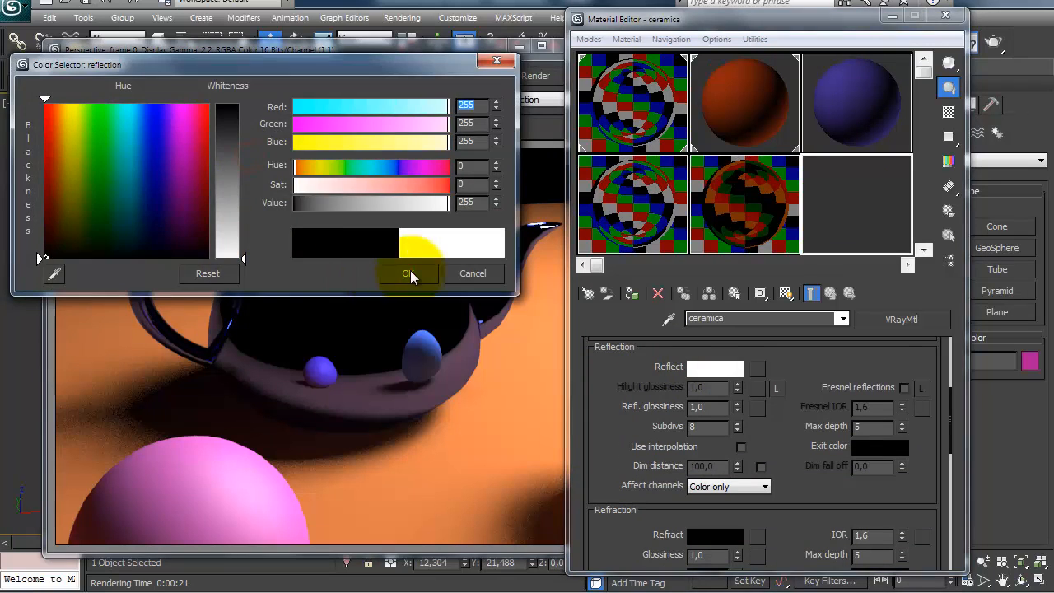
{"action": "left_click", "coordinate": [384, 274]}
{"action": "left_click", "coordinate": [904, 386]}
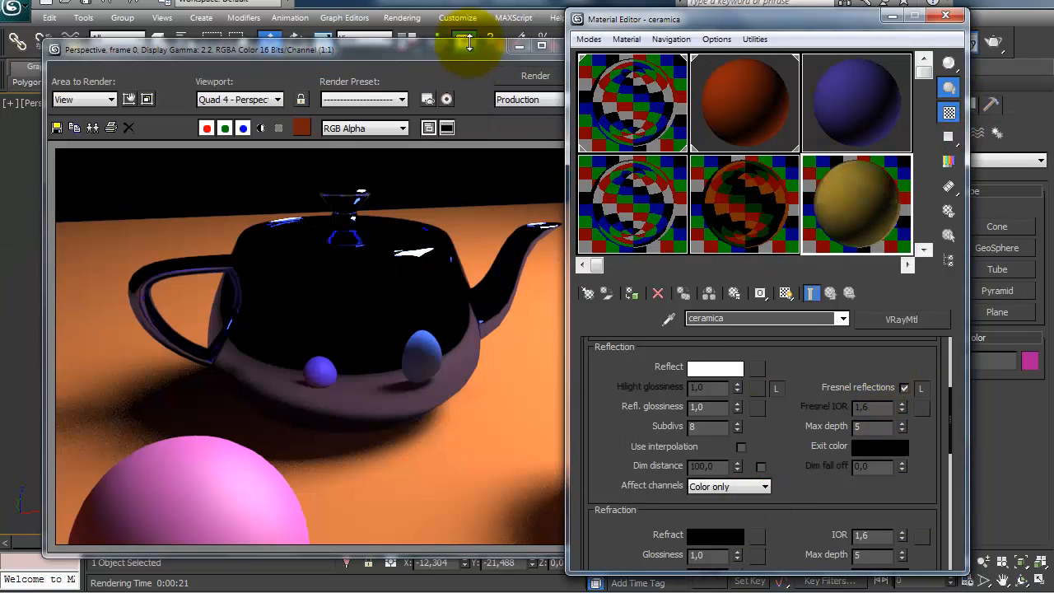
{"action": "left_click", "coordinate": [562, 46]}
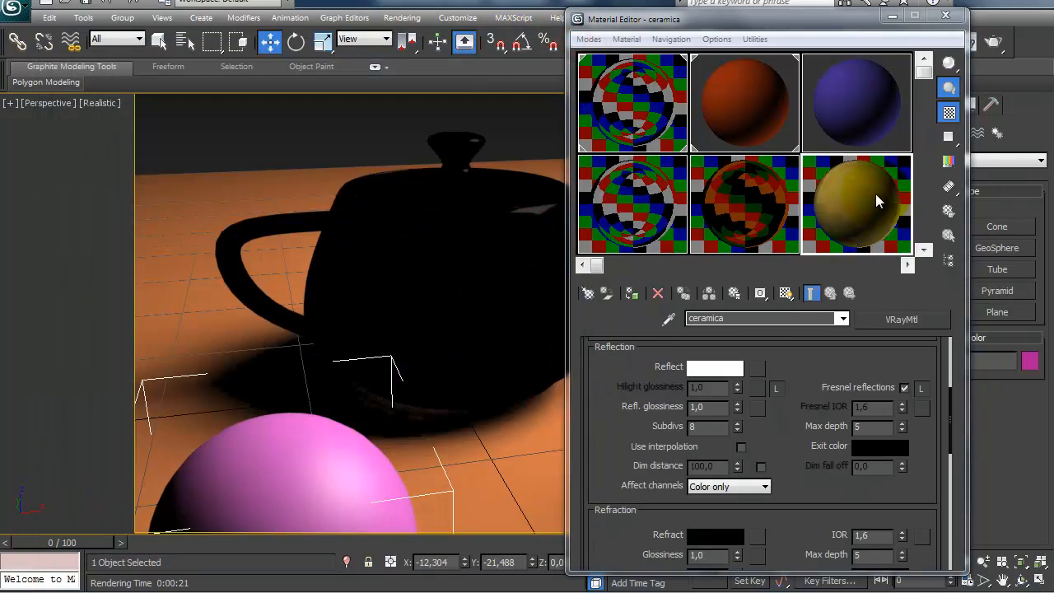
Step: Apply the ceramica material to the teapot and render the perspective view
{"action": "left_click_drag", "start_coordinate": [870, 192], "coordinate": [433, 260]}
{"action": "left_click", "coordinate": [991, 41]}
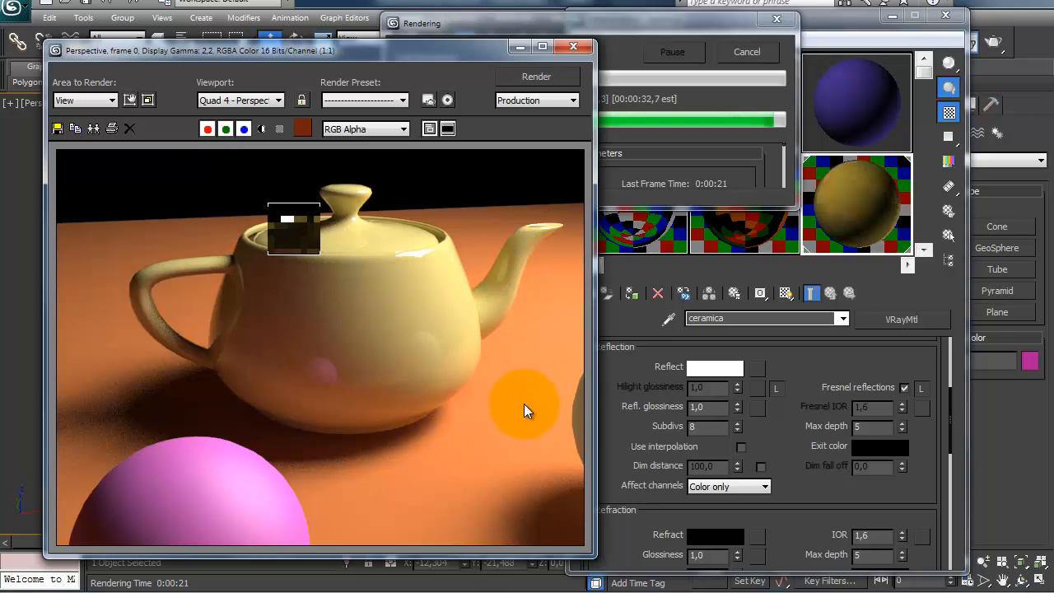
Step: Close the rendered frame and assign the material named teapot back to the teapot object
{"action": "left_click", "coordinate": [628, 204]}
{"action": "left_click", "coordinate": [733, 193]}
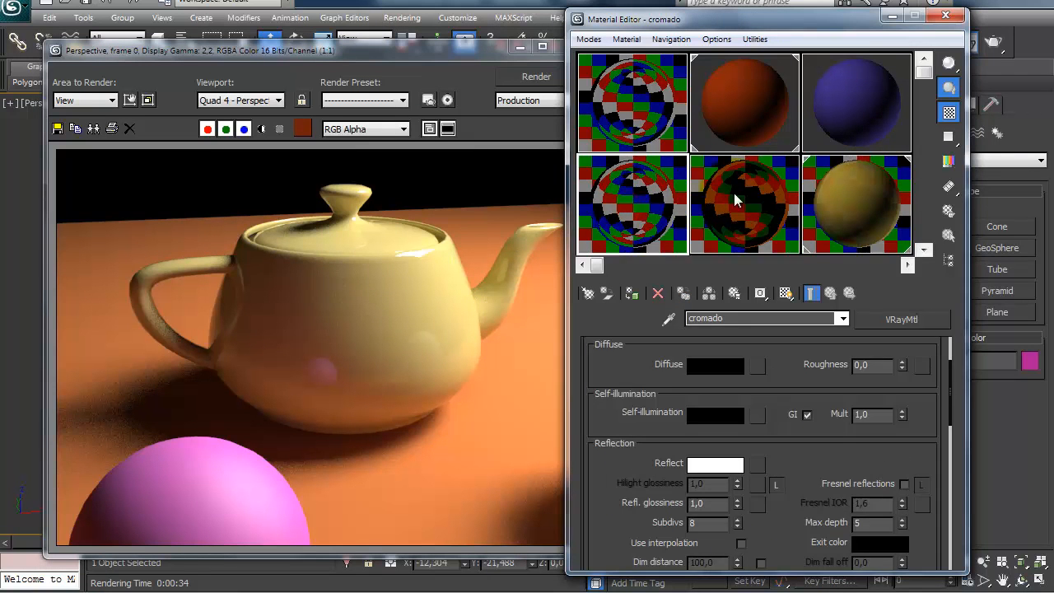
{"action": "left_click", "coordinate": [819, 212]}
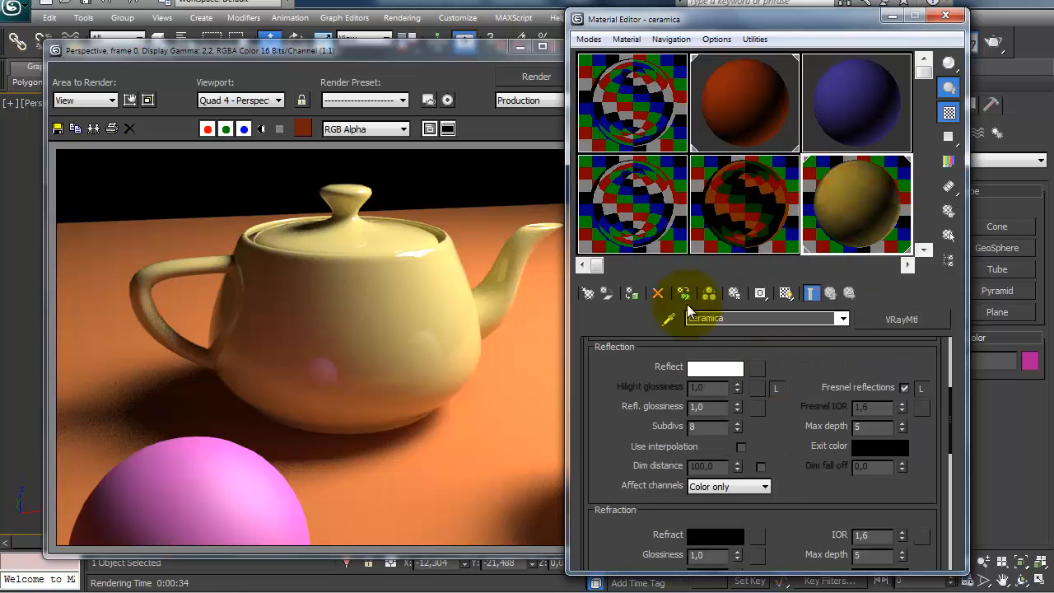
{"action": "left_click", "coordinate": [619, 93]}
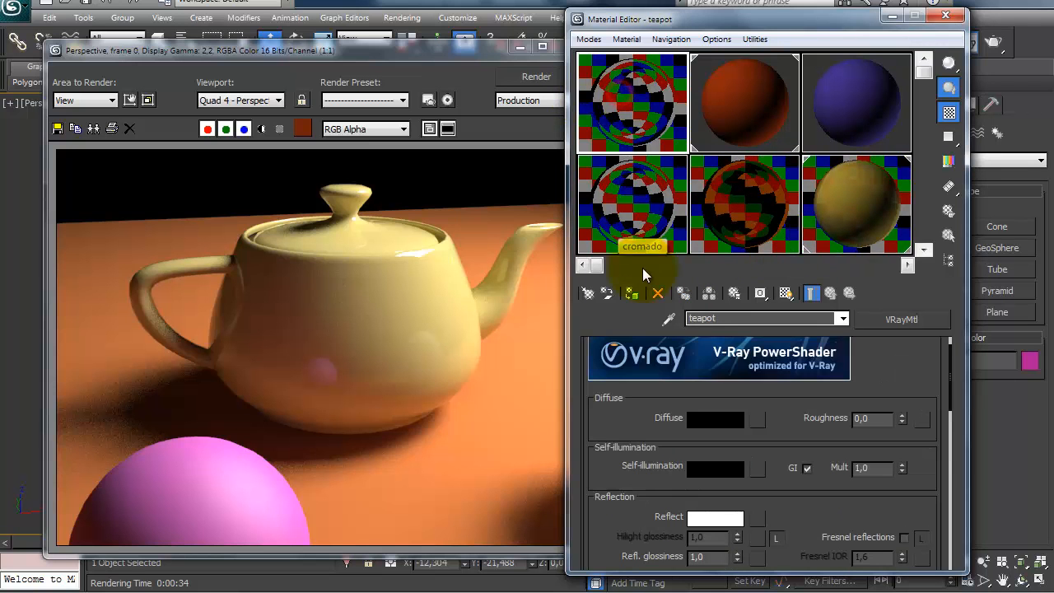
{"action": "left_click", "coordinate": [482, 52]}
{"action": "left_click", "coordinate": [568, 45]}
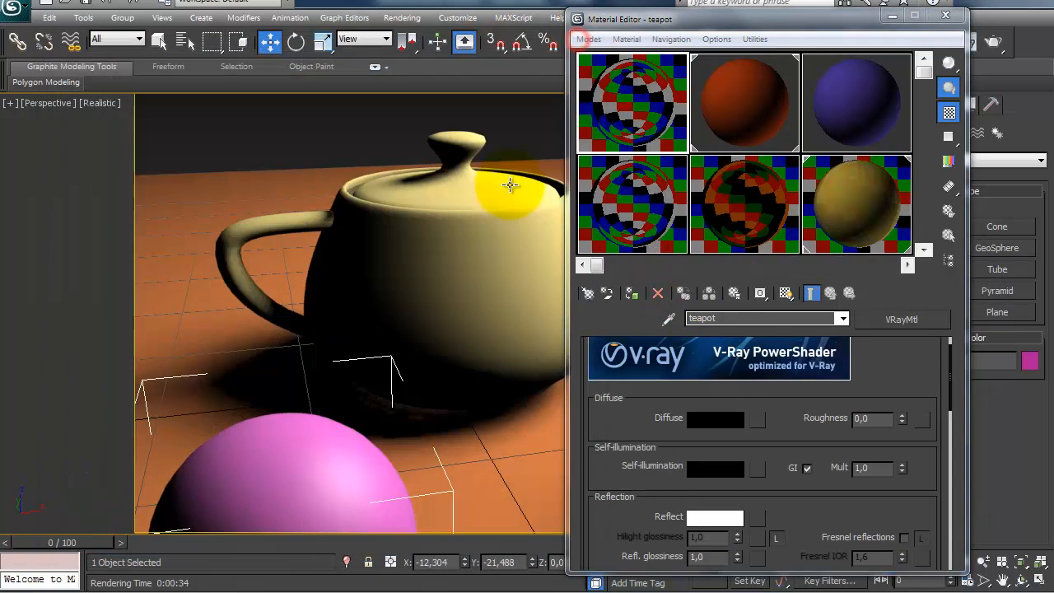
{"action": "left_click_drag", "start_coordinate": [634, 100], "coordinate": [463, 236]}
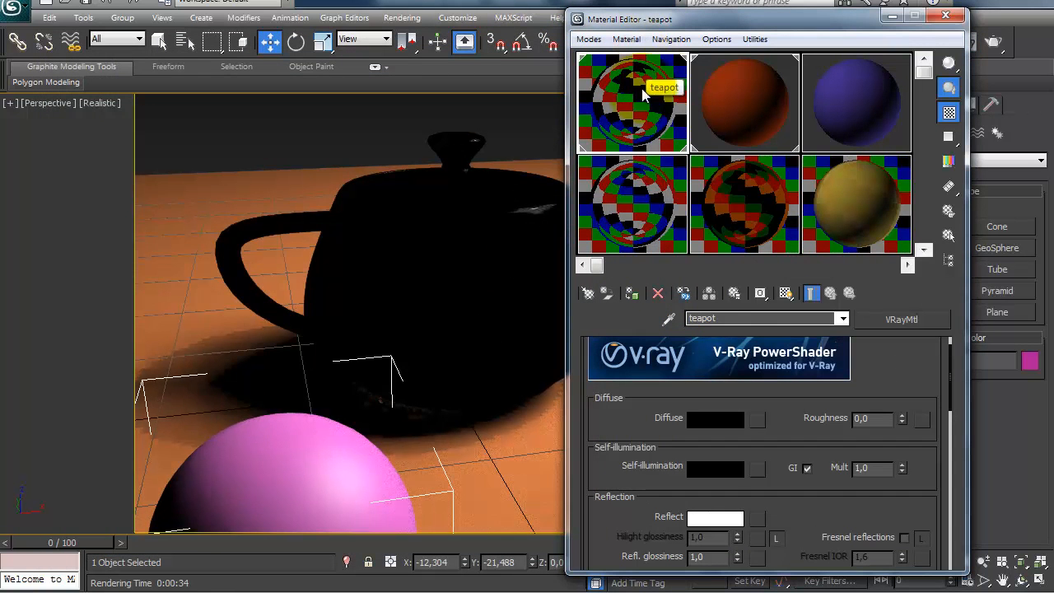
Step: Set the teapot material's reflection color to pure black
{"action": "scroll", "coordinate": [613, 405], "scroll_direction": "down", "scroll_amount": 6}
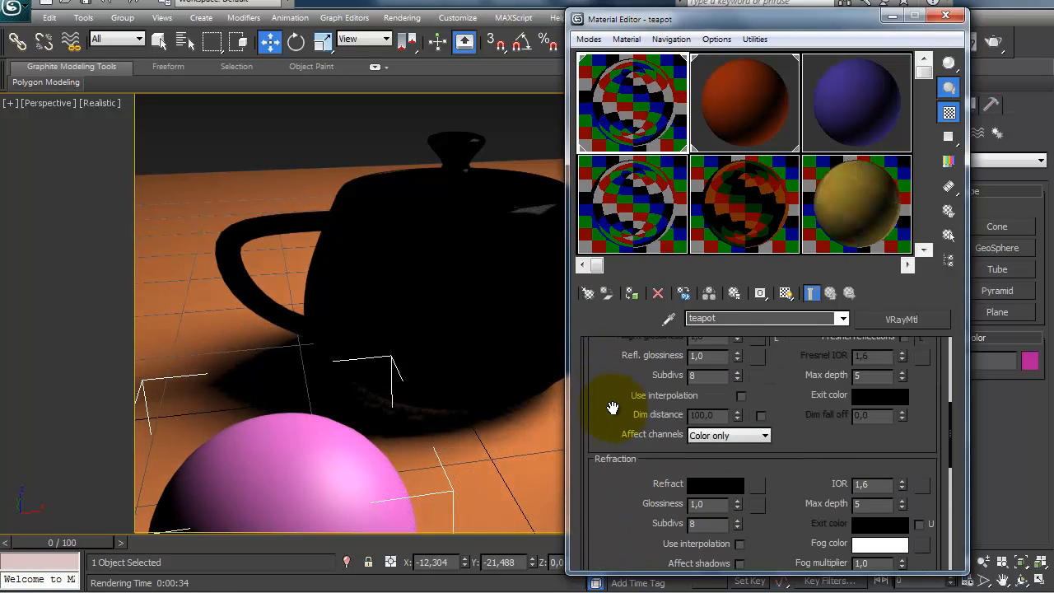
{"action": "scroll", "coordinate": [611, 405], "scroll_direction": "up", "scroll_amount": 2}
{"action": "scroll", "coordinate": [610, 422], "scroll_direction": "up", "scroll_amount": 2}
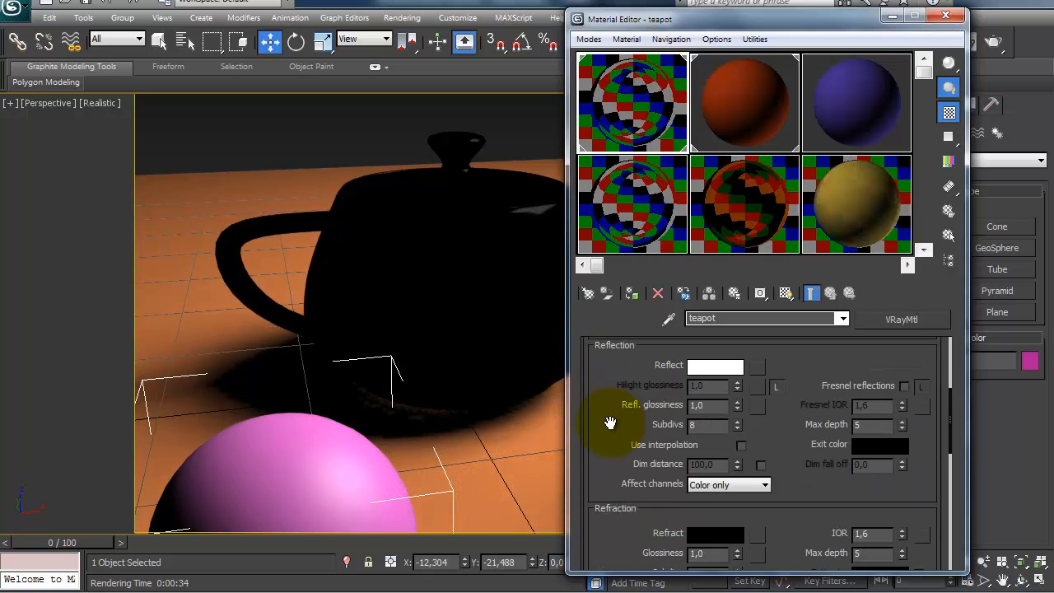
{"action": "scroll", "coordinate": [610, 422], "scroll_direction": "up", "scroll_amount": 5}
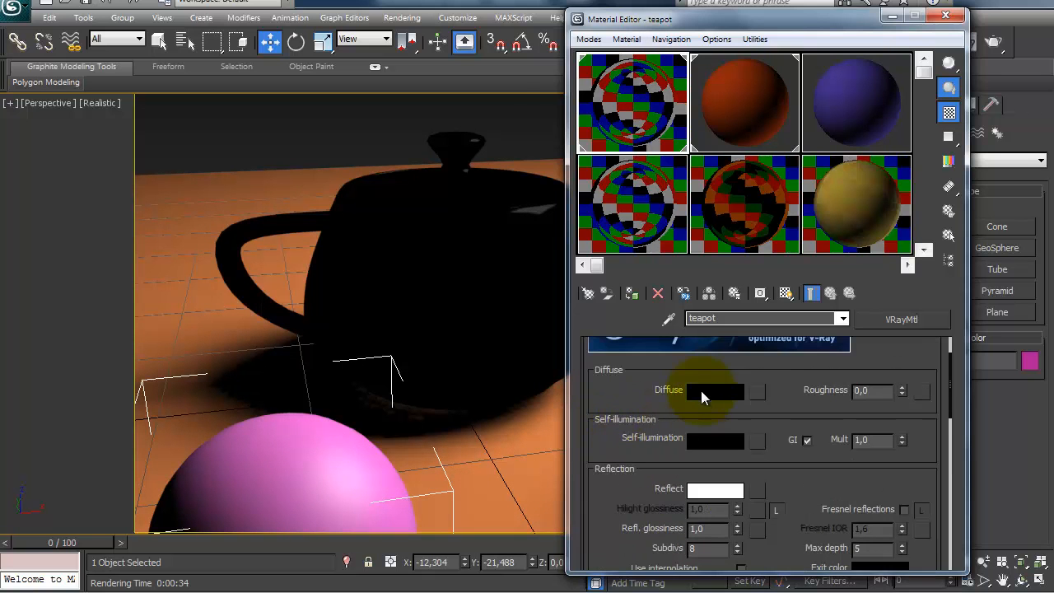
{"action": "left_click", "coordinate": [701, 390]}
{"action": "left_click", "coordinate": [466, 273]}
{"action": "scroll", "coordinate": [633, 426], "scroll_direction": "down", "scroll_amount": 2}
{"action": "scroll", "coordinate": [634, 426], "scroll_direction": "down", "scroll_amount": 1}
{"action": "left_click", "coordinate": [701, 440]}
{"action": "left_click_drag", "start_coordinate": [244, 179], "coordinate": [247, 171]}
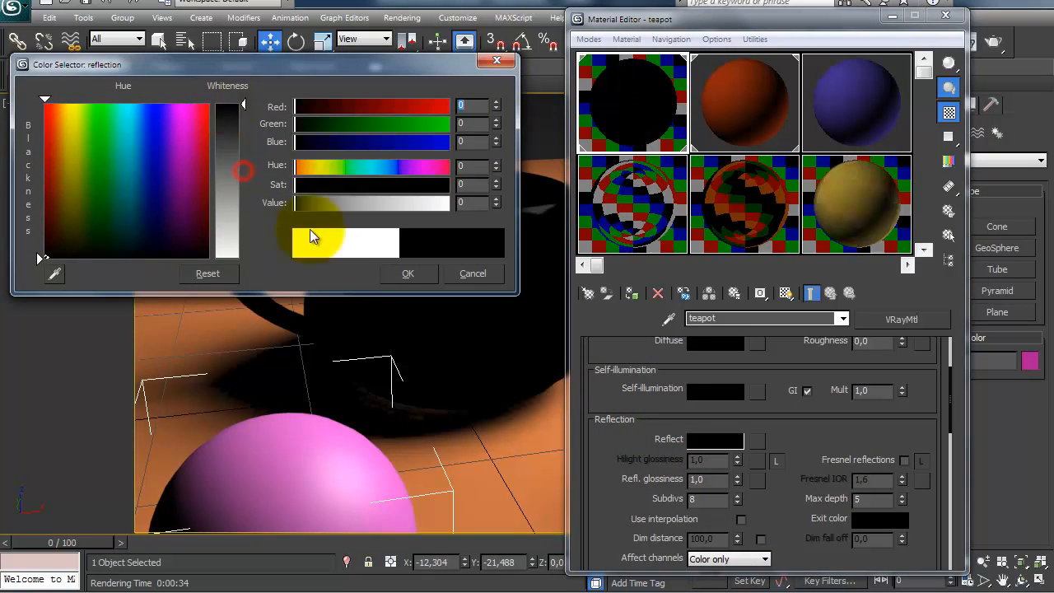
{"action": "left_click", "coordinate": [397, 273]}
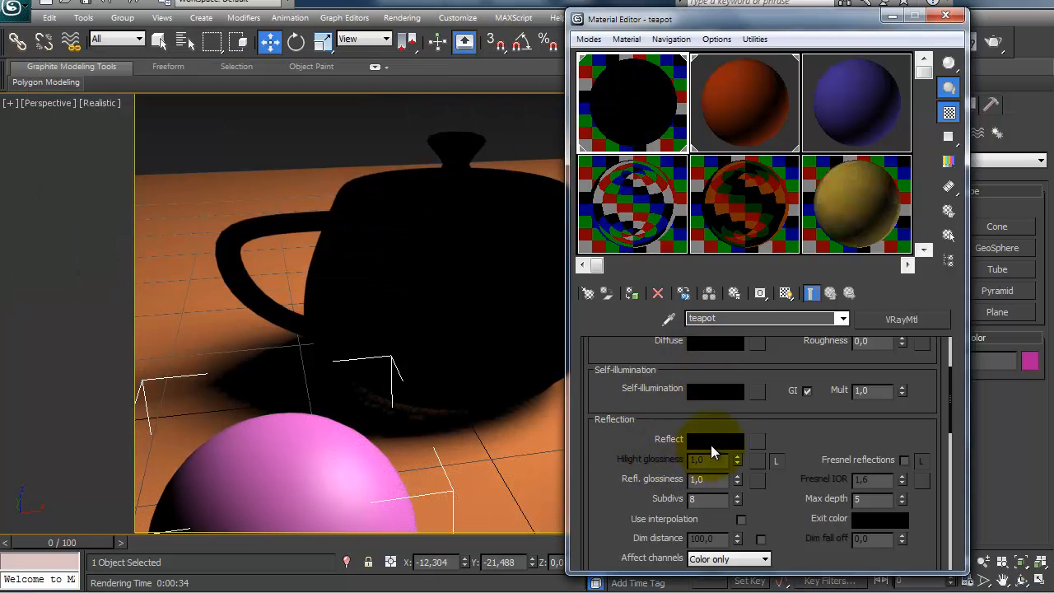
Step: Set the teapot material's refraction color to pure white and render the perspective view
{"action": "left_click_drag", "start_coordinate": [631, 400], "coordinate": [620, 375]}
{"action": "scroll", "coordinate": [631, 444], "scroll_direction": "down", "scroll_amount": 5}
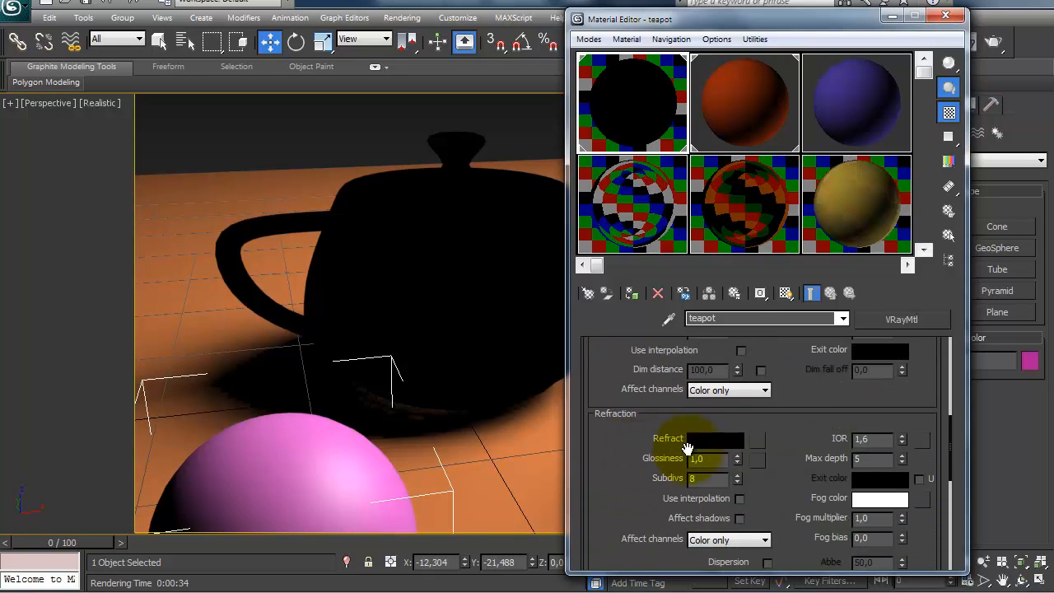
{"action": "left_click", "coordinate": [701, 438]}
{"action": "left_click_drag", "start_coordinate": [248, 104], "coordinate": [236, 262]}
{"action": "left_click", "coordinate": [403, 273]}
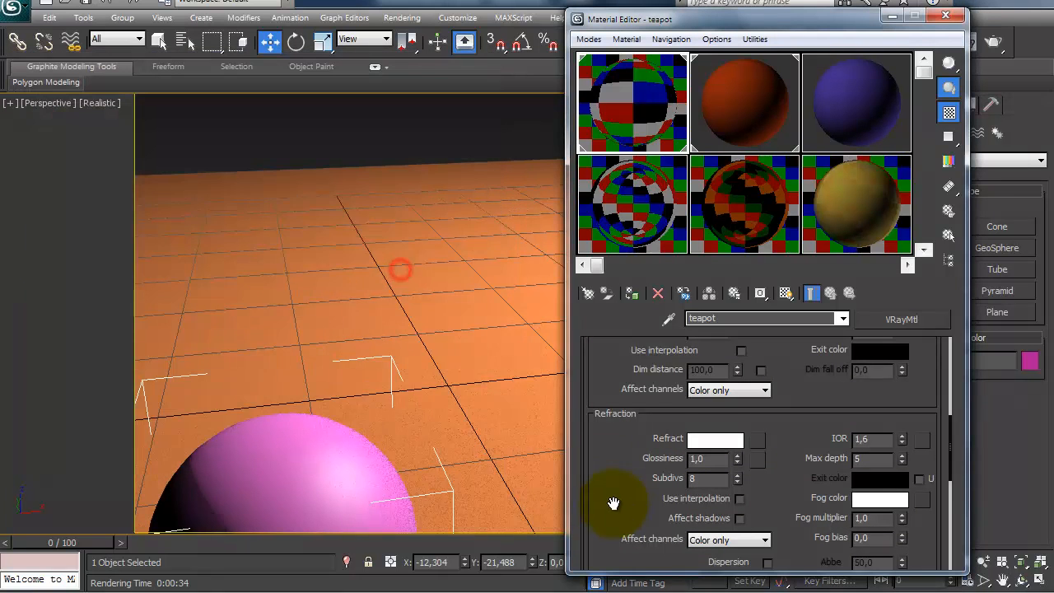
{"action": "left_click_drag", "start_coordinate": [628, 445], "coordinate": [632, 378]}
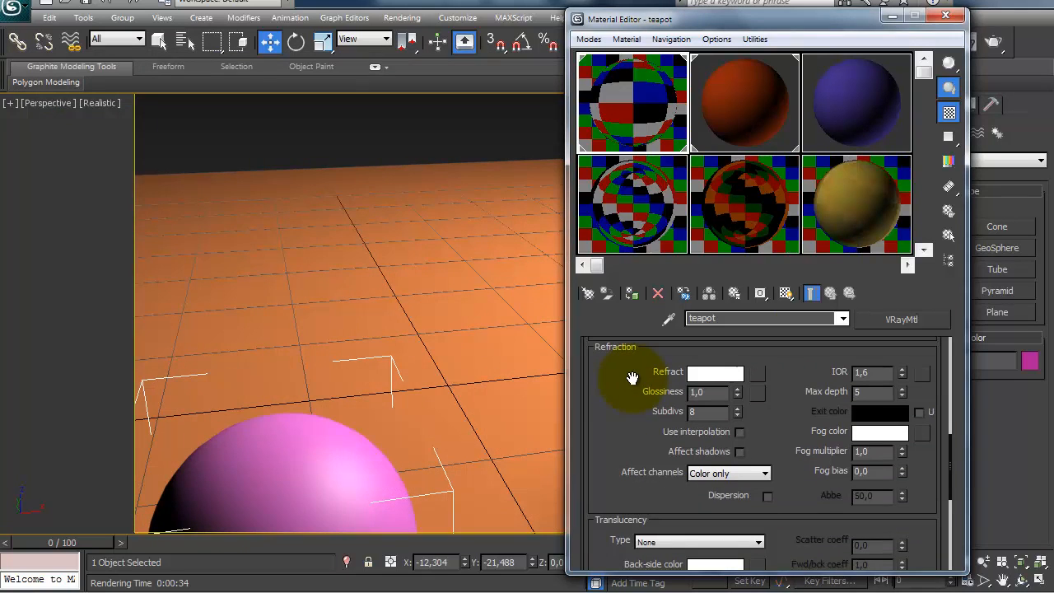
{"action": "left_click", "coordinate": [992, 41]}
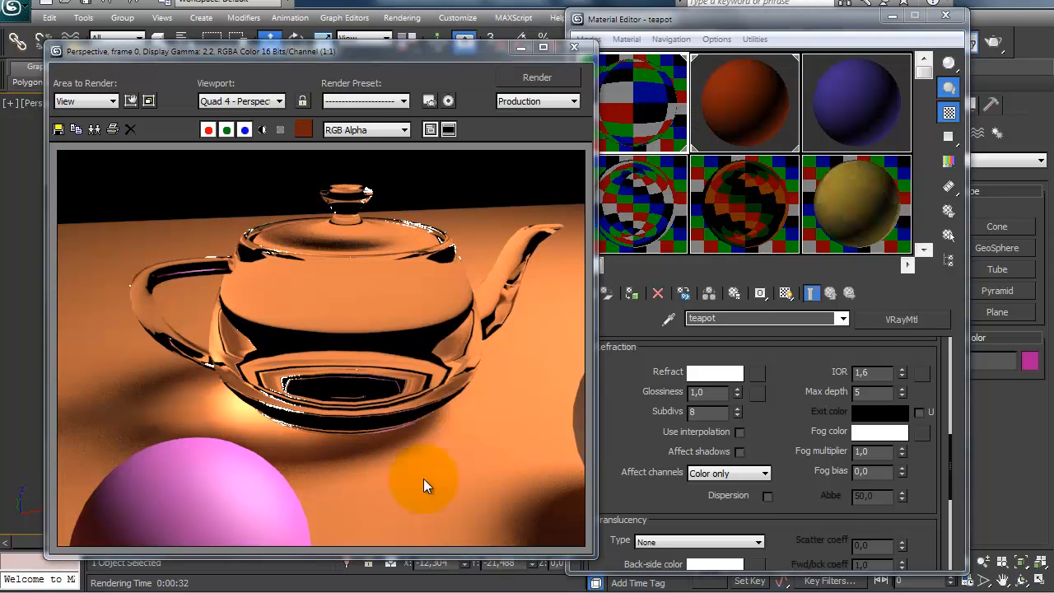
Step: Set the teapot material's reflection color to pure white and enable Fresnel reflections
{"action": "left_click", "coordinate": [632, 434]}
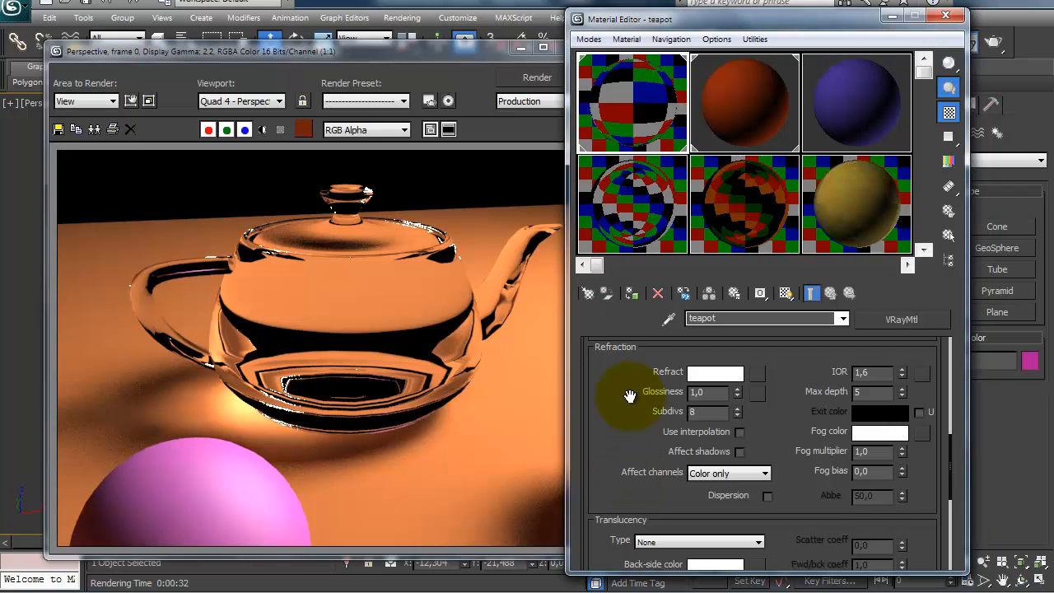
{"action": "left_click_drag", "start_coordinate": [628, 396], "coordinate": [621, 513]}
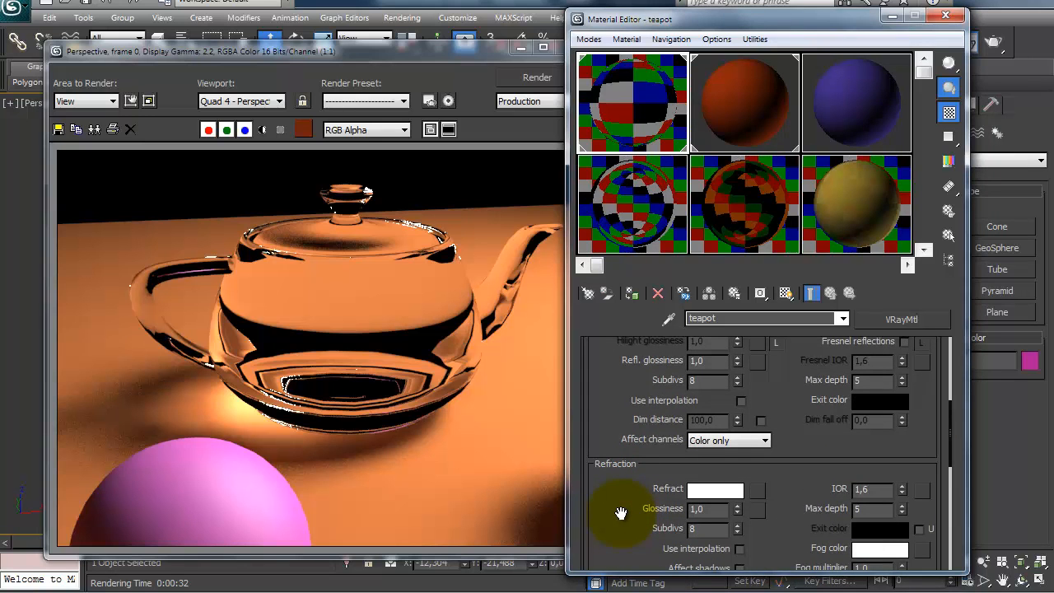
{"action": "left_click_drag", "start_coordinate": [631, 399], "coordinate": [616, 440]}
{"action": "left_click", "coordinate": [714, 375]}
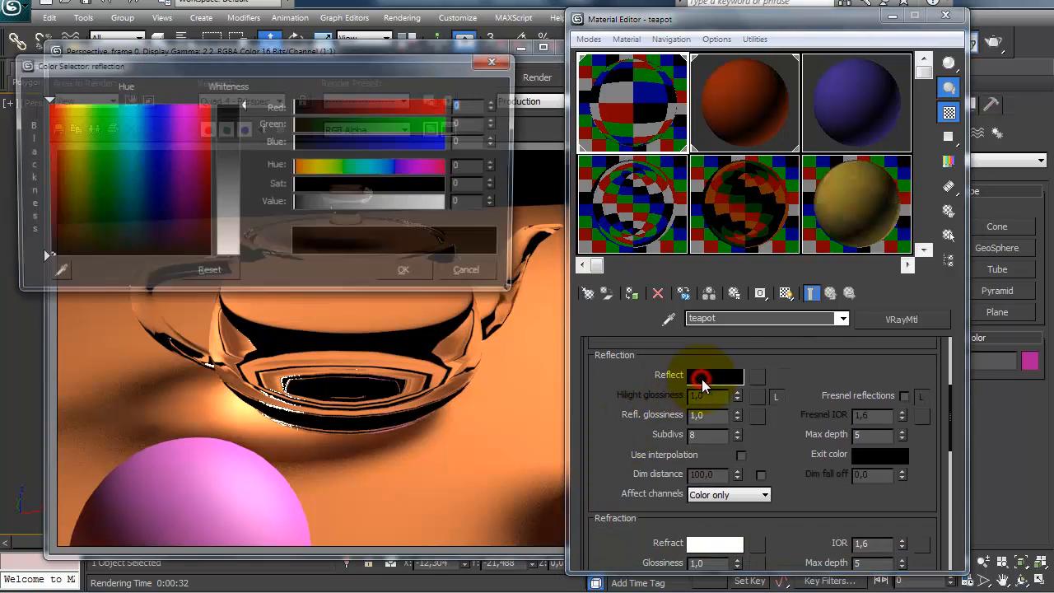
{"action": "left_click_drag", "start_coordinate": [244, 101], "coordinate": [243, 194]}
{"action": "left_click_drag", "start_coordinate": [252, 265], "coordinate": [255, 271]}
{"action": "left_click", "coordinate": [396, 275]}
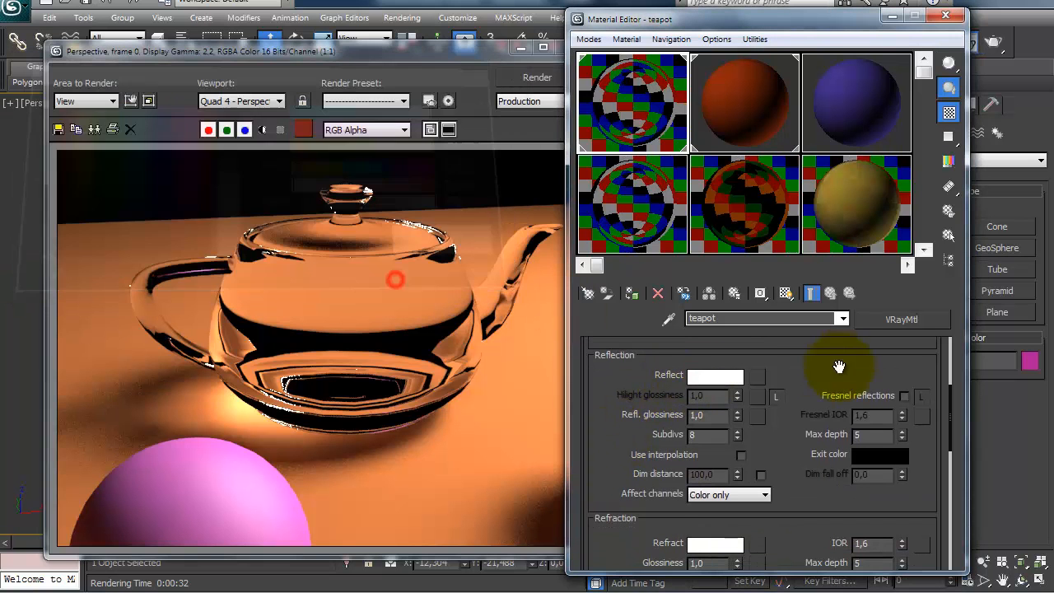
{"action": "left_click", "coordinate": [903, 396]}
Step: Set the teapot material's refraction color to a light gray of value 232 and render the perspective view
{"action": "left_click_drag", "start_coordinate": [618, 451], "coordinate": [610, 543]}
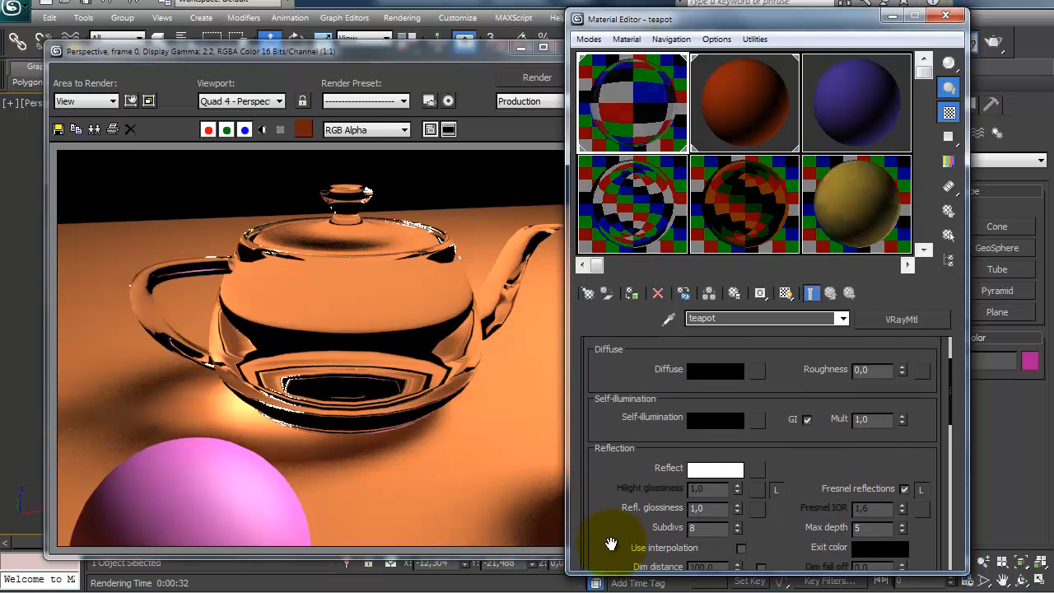
{"action": "left_click_drag", "start_coordinate": [609, 489], "coordinate": [625, 393]}
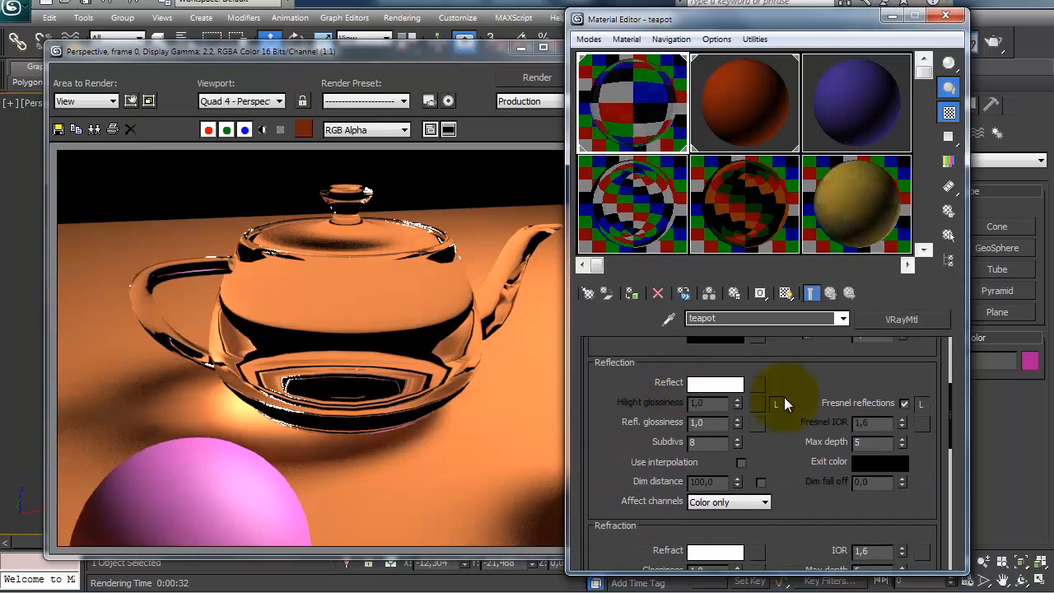
{"action": "left_click_drag", "start_coordinate": [592, 470], "coordinate": [616, 349]}
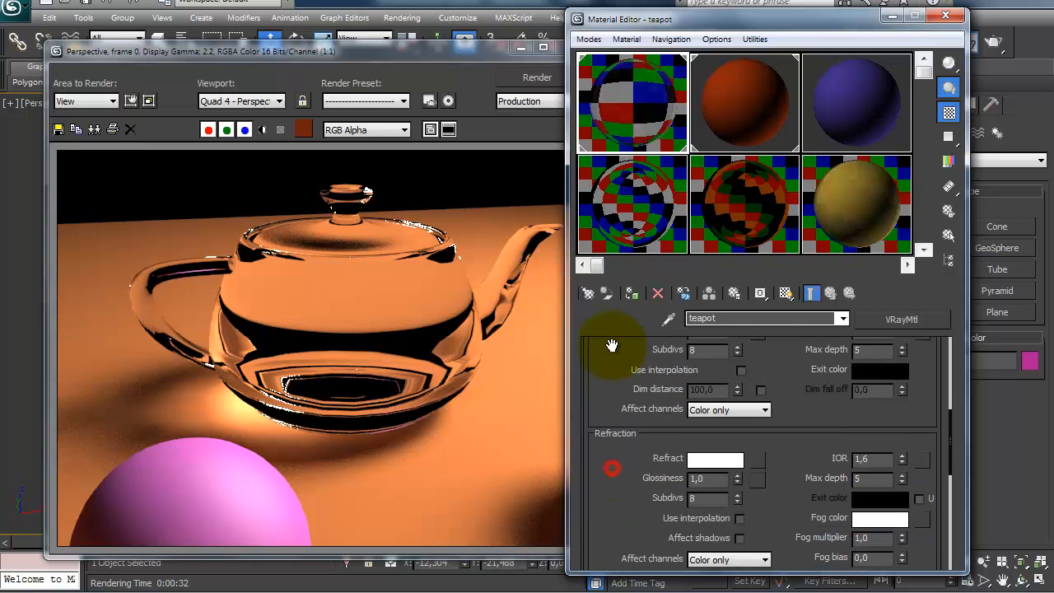
{"action": "left_click", "coordinate": [708, 402]}
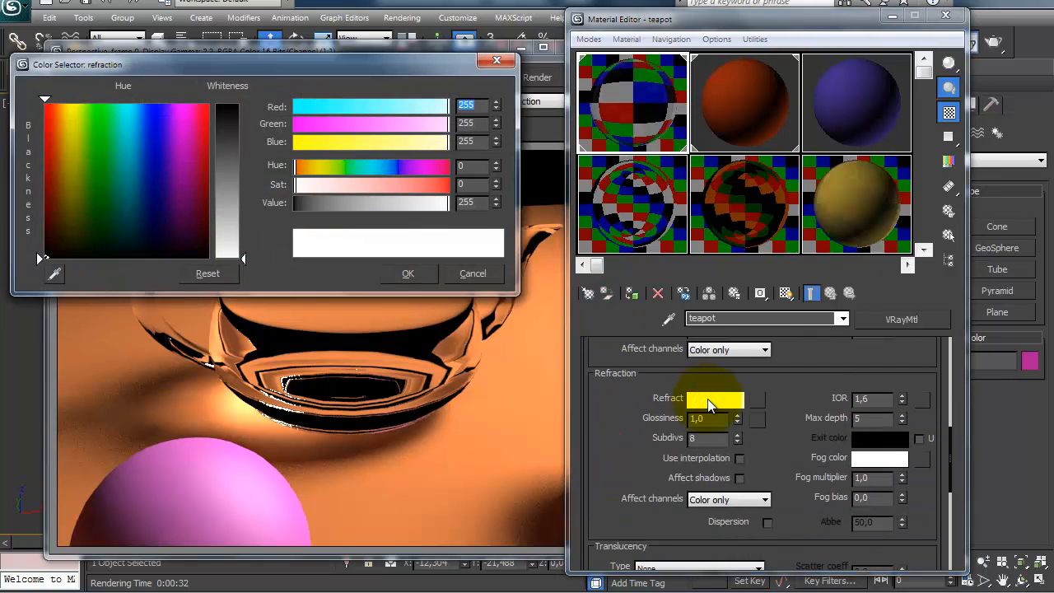
{"action": "mouse_move", "coordinate": [244, 256]}
{"action": "left_mouse_down"}
{"action": "mouse_move", "coordinate": [251, 238]}
{"action": "mouse_move", "coordinate": [248, 260]}
{"action": "left_mouse_up"}
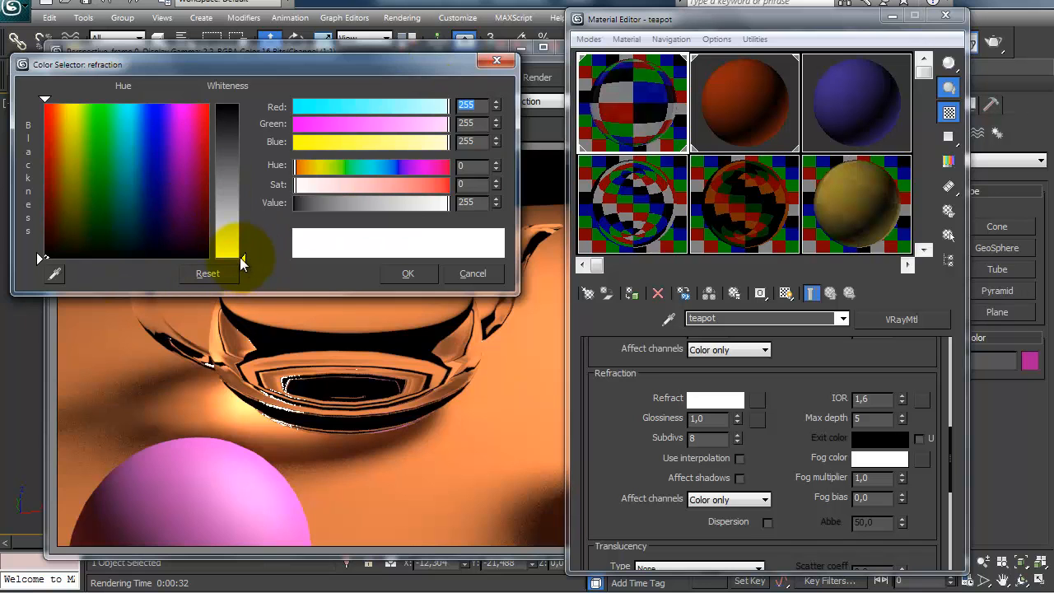
{"action": "left_click_drag", "start_coordinate": [242, 260], "coordinate": [245, 244]}
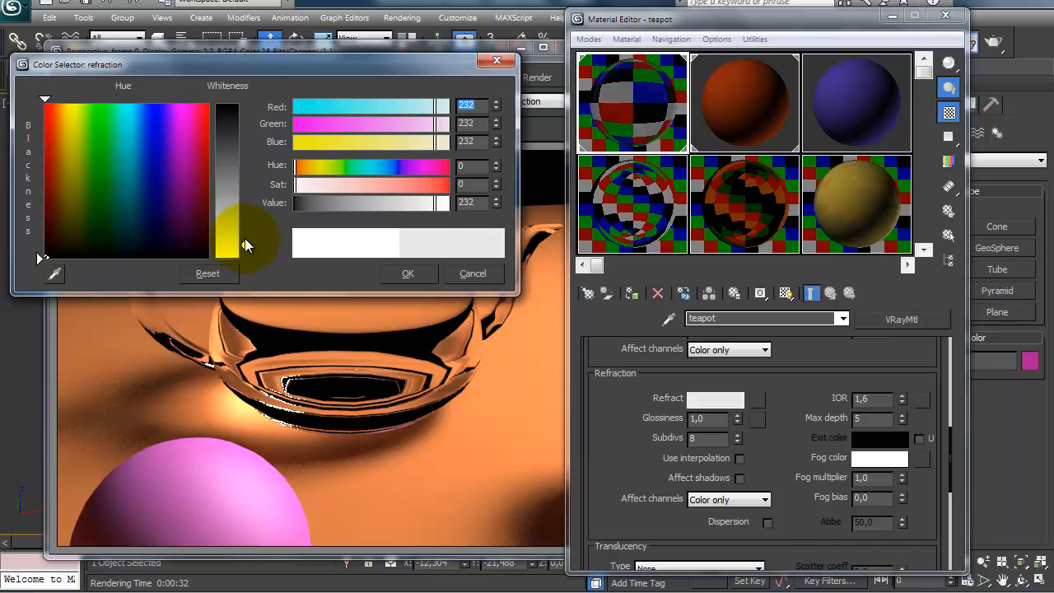
{"action": "left_click", "coordinate": [410, 274]}
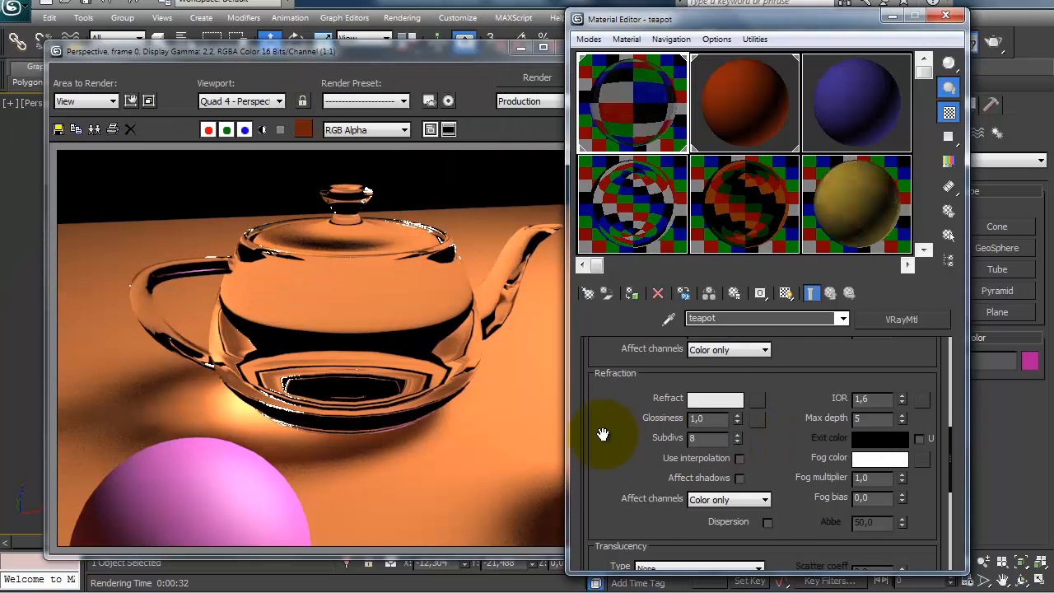
{"action": "scroll", "coordinate": [599, 426], "scroll_direction": "down", "scroll_amount": 1}
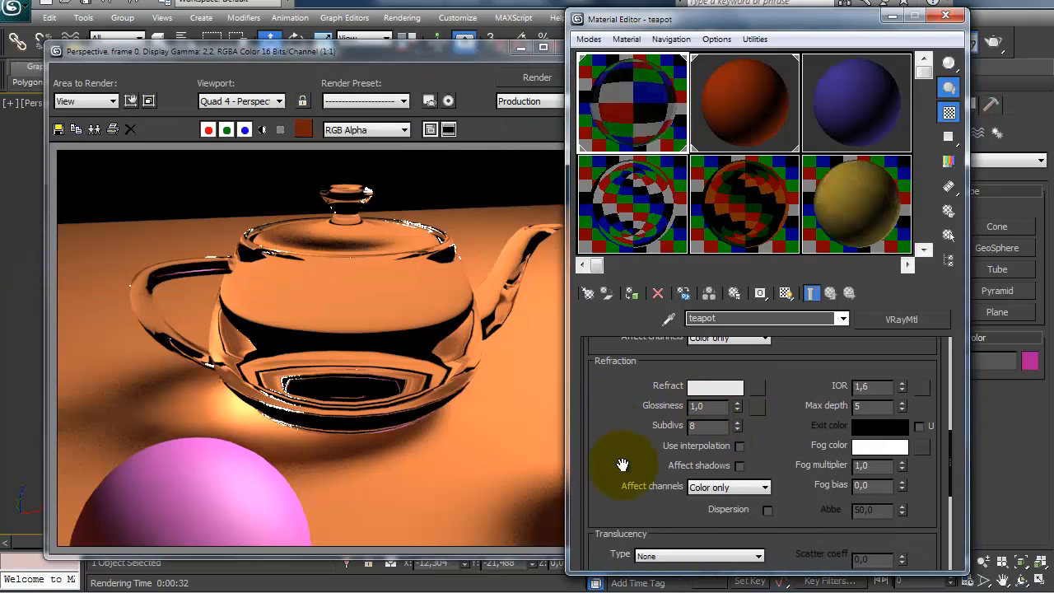
{"action": "left_click_drag", "start_coordinate": [623, 465], "coordinate": [623, 459]}
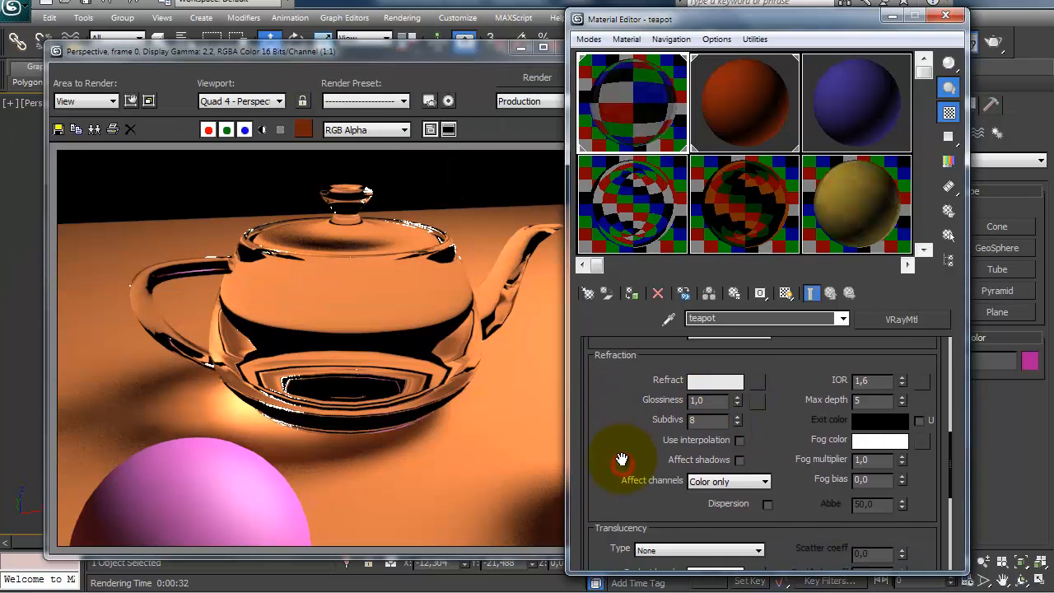
{"action": "left_click", "coordinate": [994, 45]}
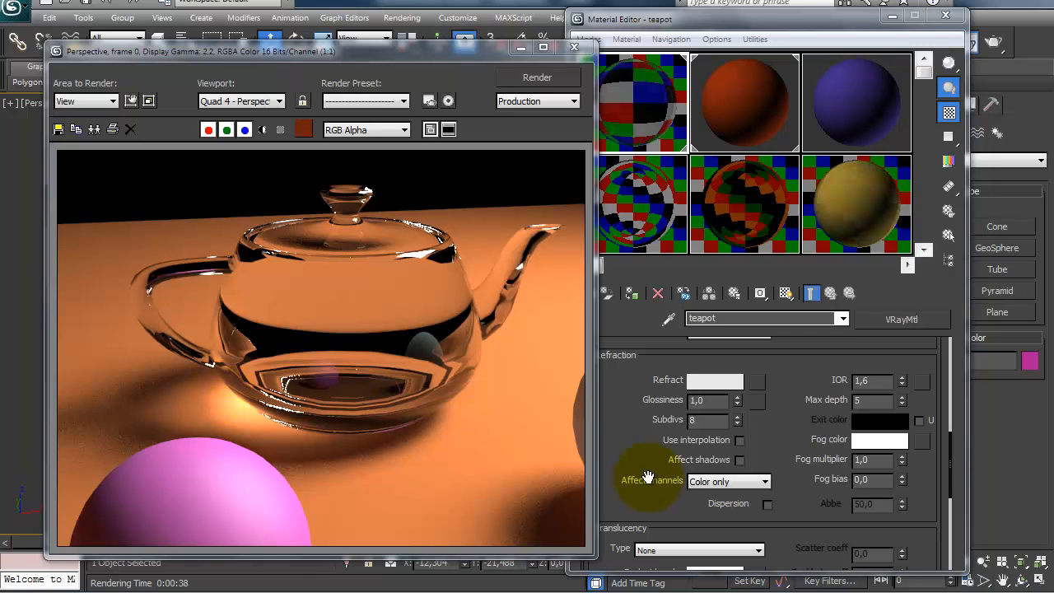
Step: Close the rendered frame and Material Editor, and create a thin upright box about 21.7 wide and 2.5 long in front of the teapot
{"action": "left_click", "coordinate": [574, 47]}
{"action": "key", "text": "m"}
{"action": "scroll", "coordinate": [507, 251], "scroll_direction": "down", "scroll_amount": 6}
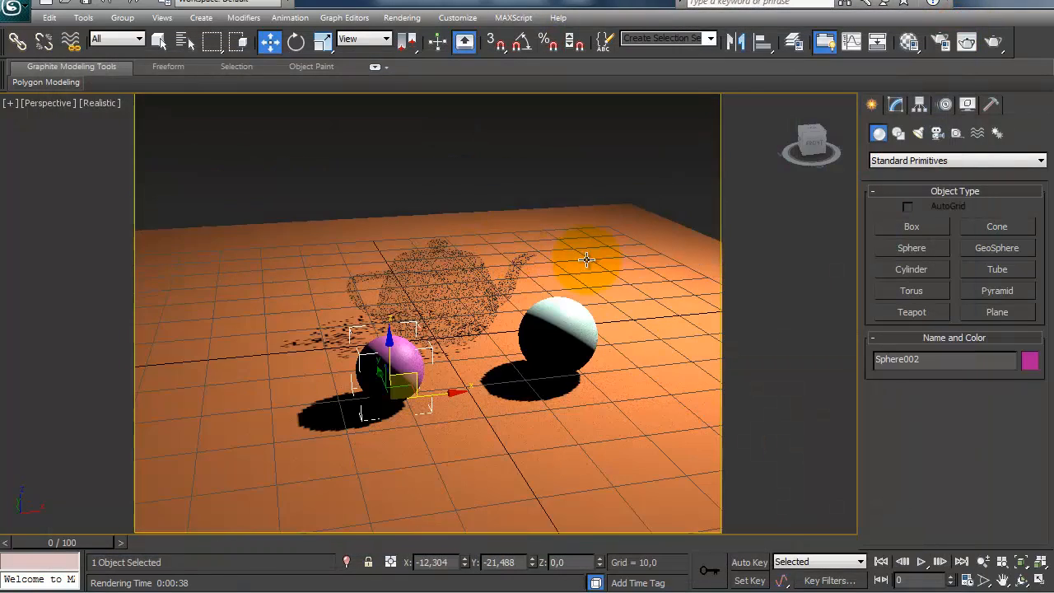
{"action": "left_click", "coordinate": [910, 226]}
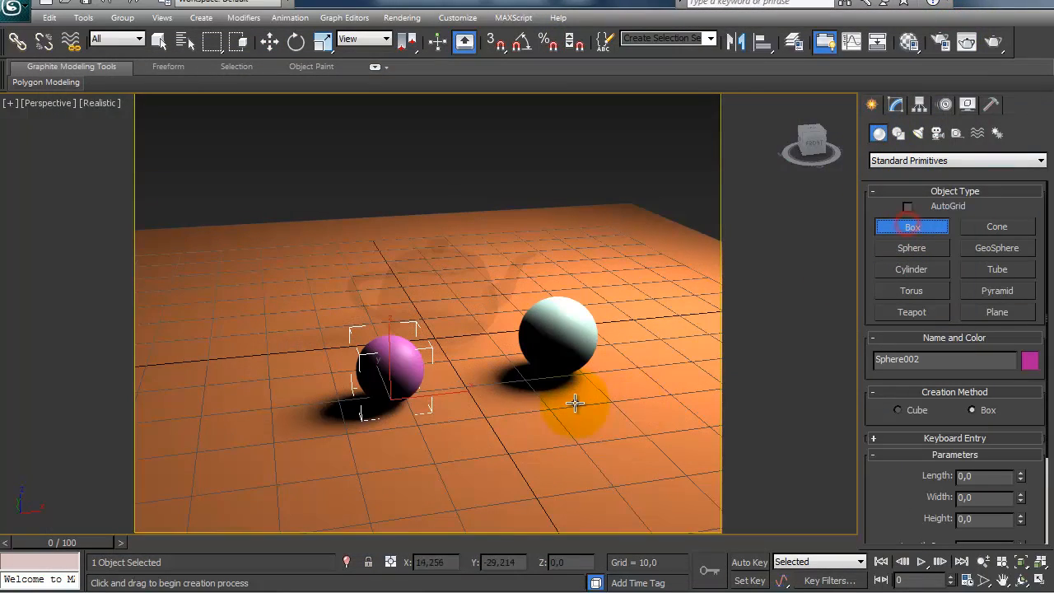
{"action": "left_click_drag", "start_coordinate": [565, 391], "coordinate": [425, 417]}
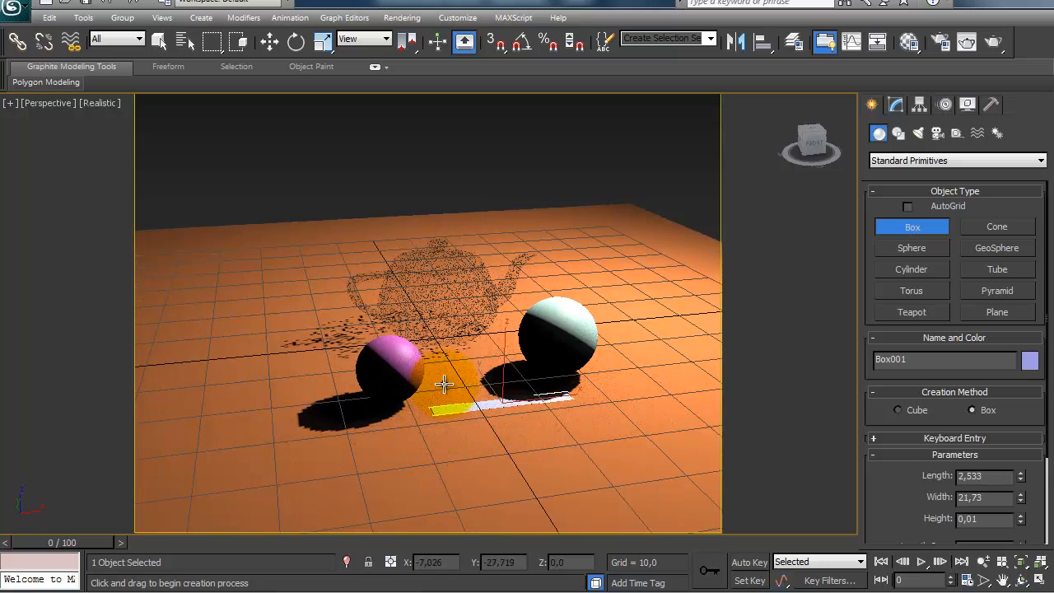
{"action": "left_click", "coordinate": [441, 303]}
{"action": "right_click", "coordinate": [441, 307]}
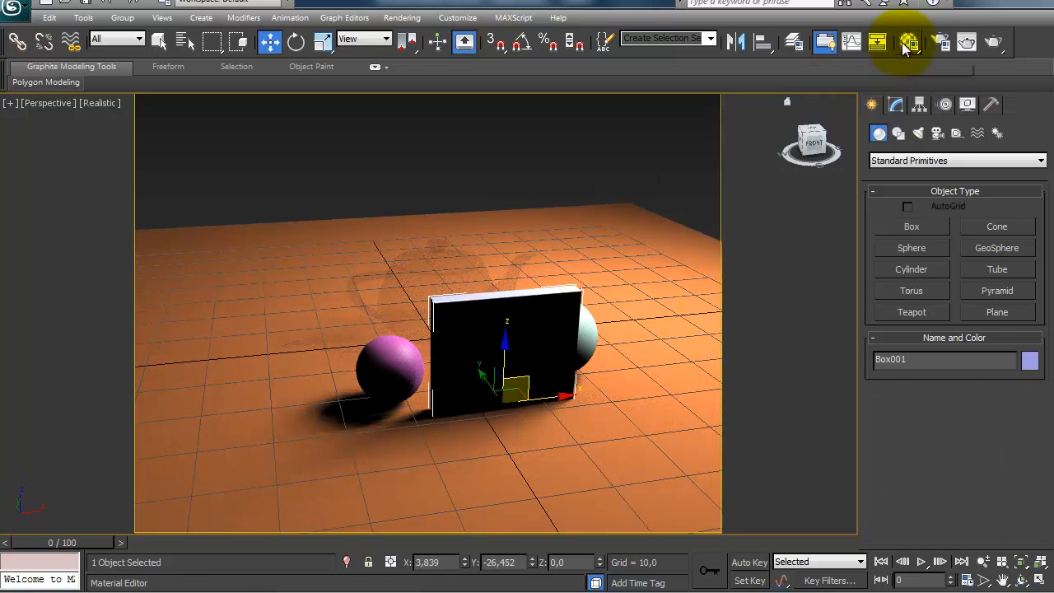
Step: Assign the teapot material to the new box and close the Material Editor
{"action": "left_click", "coordinate": [906, 43]}
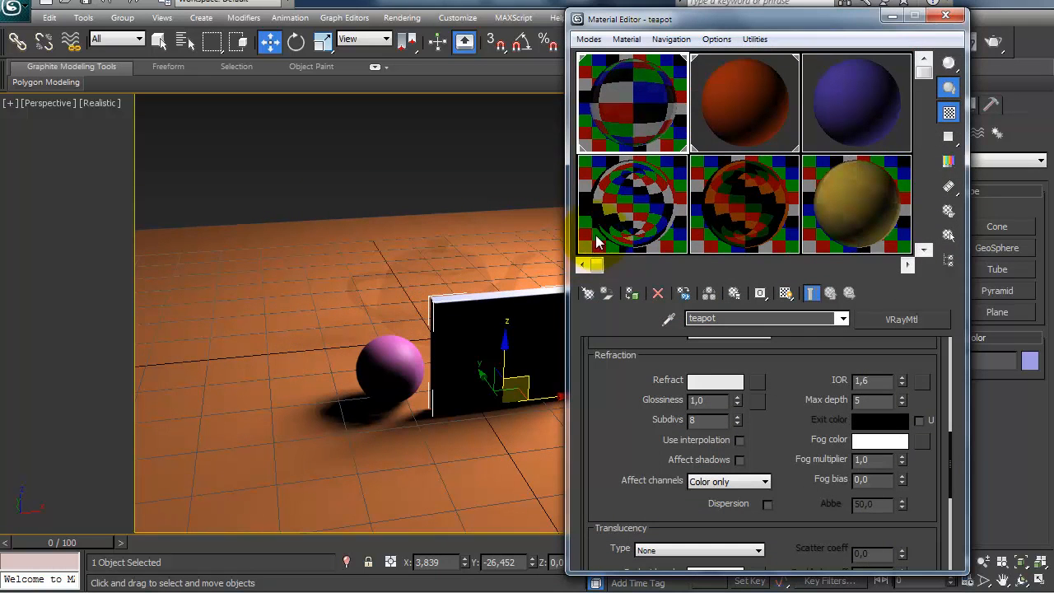
{"action": "left_click", "coordinate": [631, 293]}
{"action": "left_click", "coordinate": [949, 18]}
{"action": "scroll", "coordinate": [581, 250], "scroll_direction": "up", "scroll_amount": 5}
{"action": "middle_click_drag", "start_coordinate": [494, 236], "coordinate": [496, 228]}
Step: Copy the teapot material onto the purple sample slot and rename the copy vidro
{"action": "left_click", "coordinate": [908, 43]}
{"action": "left_click_drag", "start_coordinate": [600, 85], "coordinate": [830, 117]}
{"action": "key", "text": "ctrl+a"}
{"action": "type", "text": "vidro"}
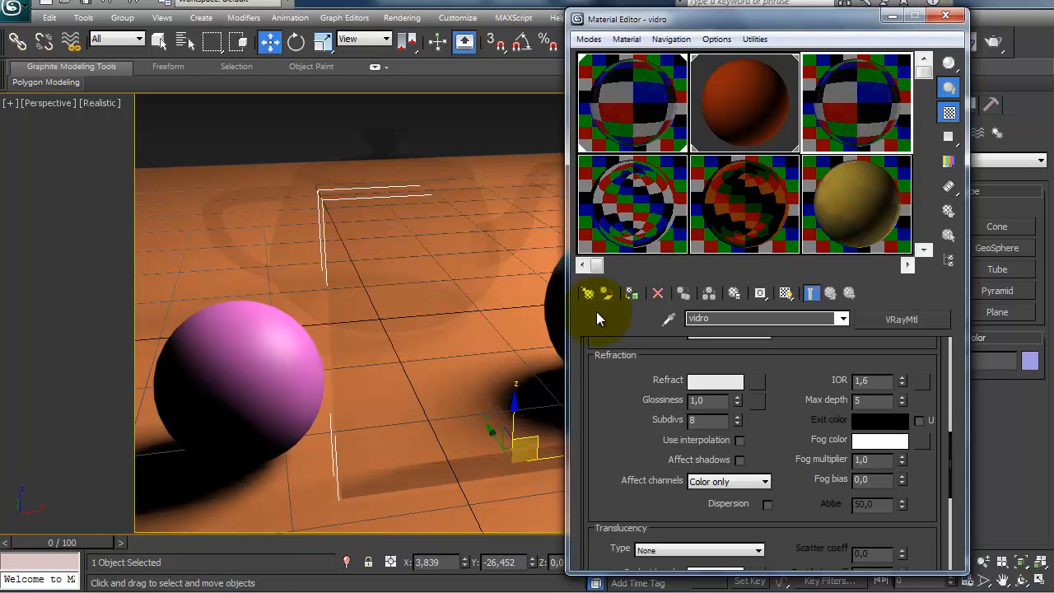
Step: Assign the vidro material to the thin box, close the Material Editor and render the perspective view
{"action": "left_click", "coordinate": [630, 294]}
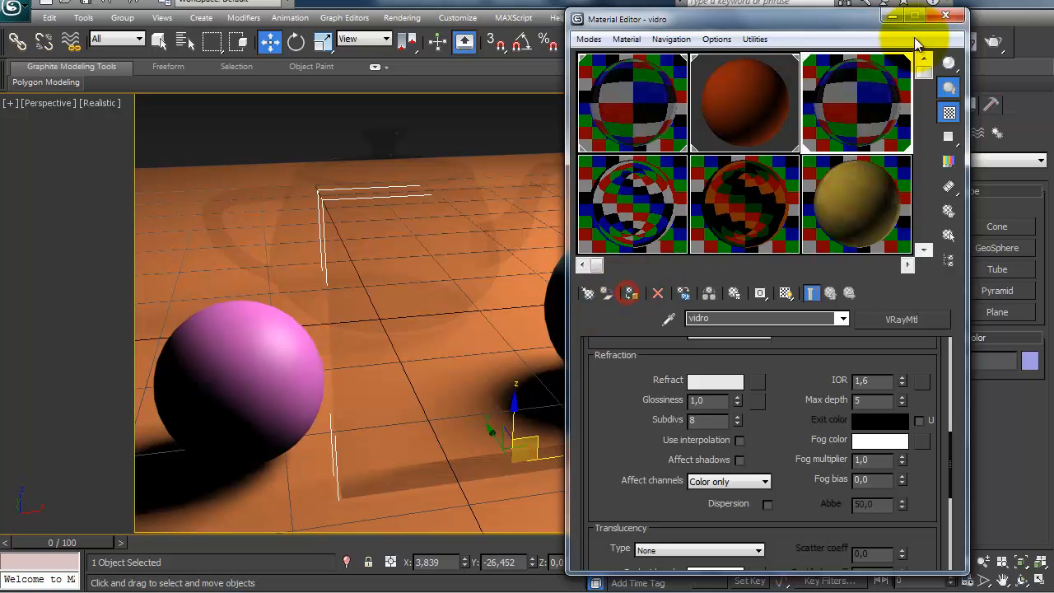
{"action": "left_click", "coordinate": [945, 16]}
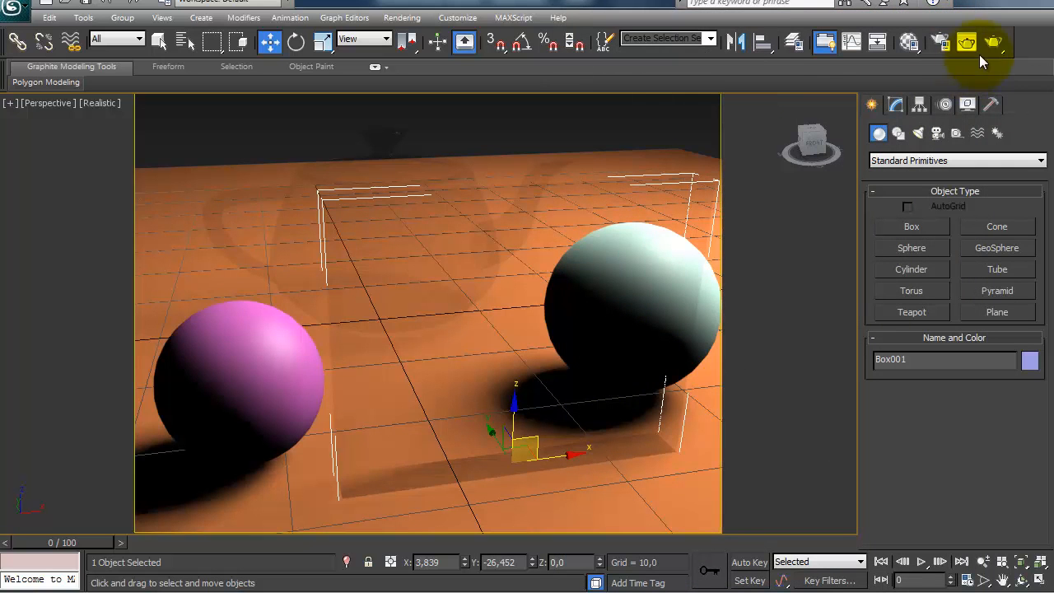
{"action": "left_click", "coordinate": [968, 44]}
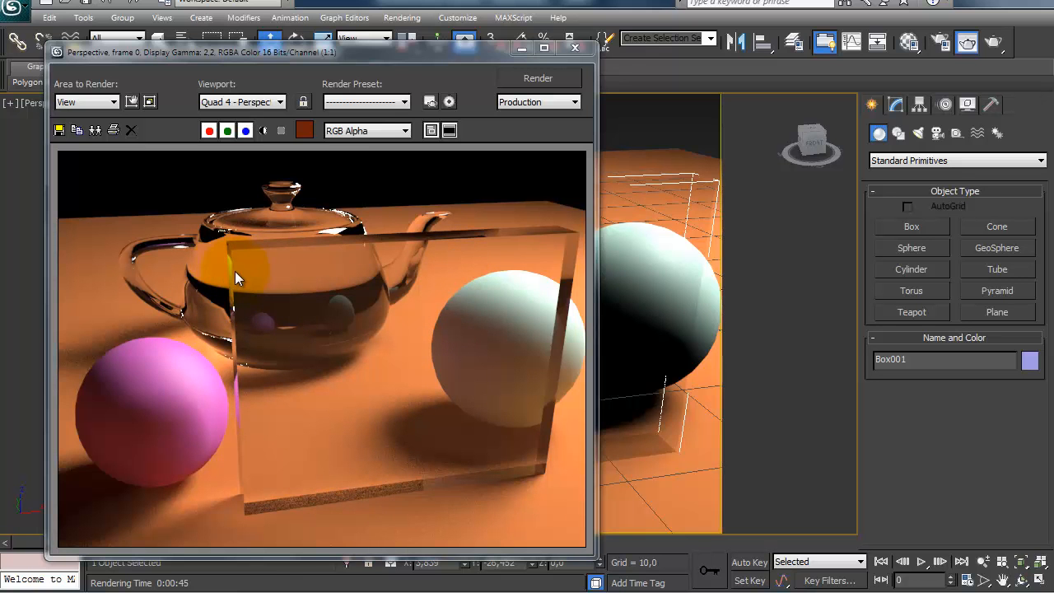
Step: Review the vidro material's refraction settings beside the rendered image, and close both windows
{"action": "left_click", "coordinate": [909, 46]}
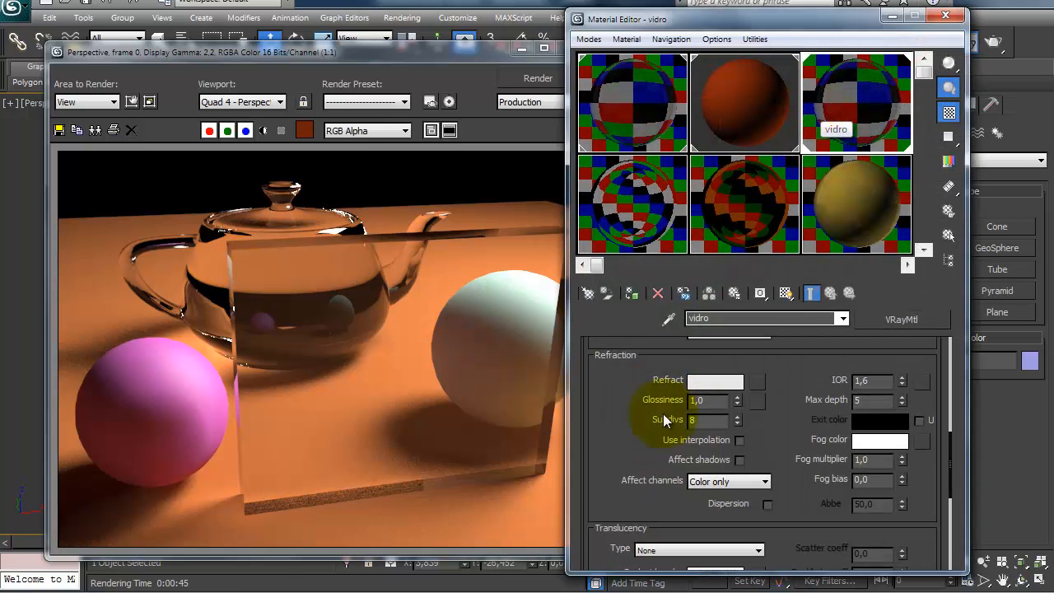
{"action": "left_click_drag", "start_coordinate": [594, 468], "coordinate": [602, 475]}
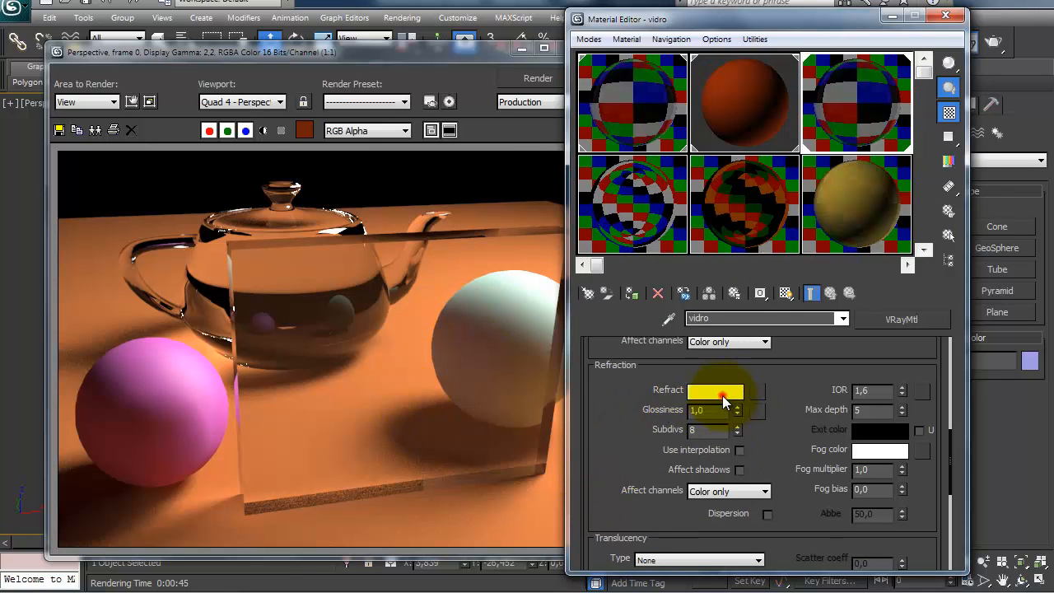
{"action": "left_click", "coordinate": [722, 395]}
{"action": "left_click", "coordinate": [384, 273]}
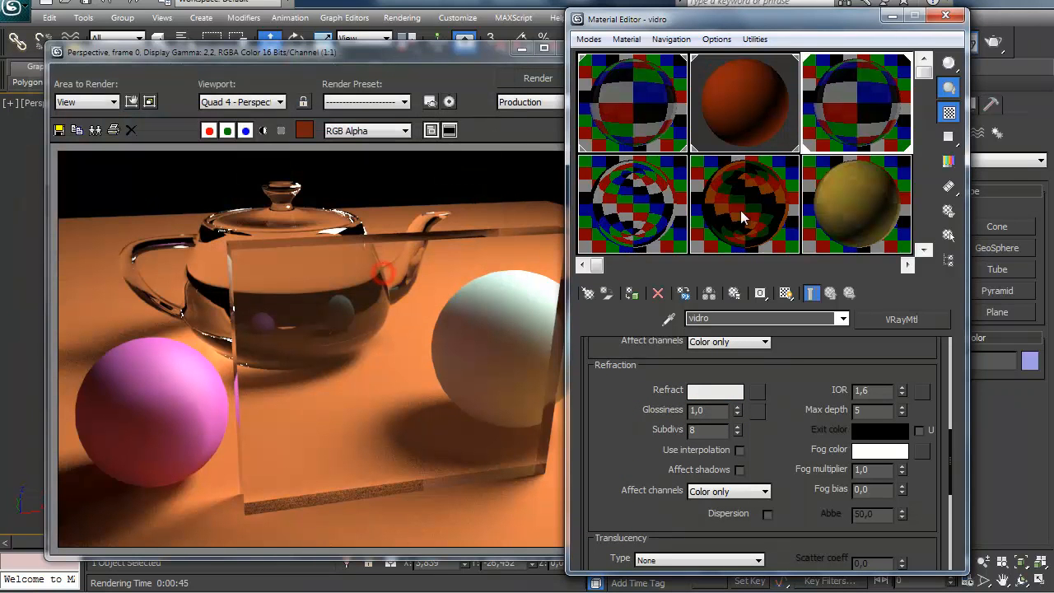
{"action": "left_click", "coordinate": [940, 16]}
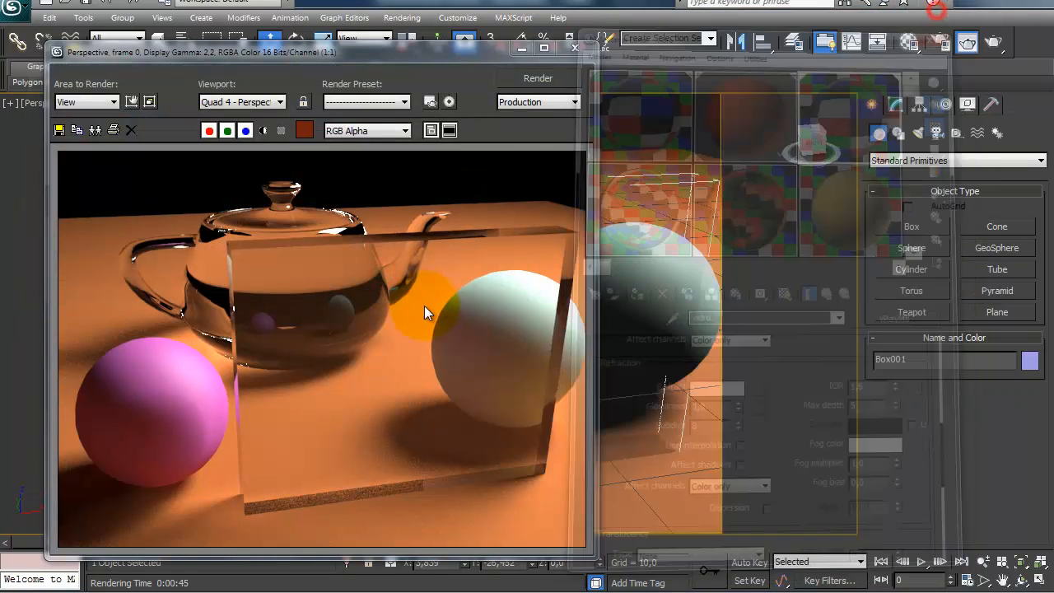
{"action": "left_click", "coordinate": [575, 48]}
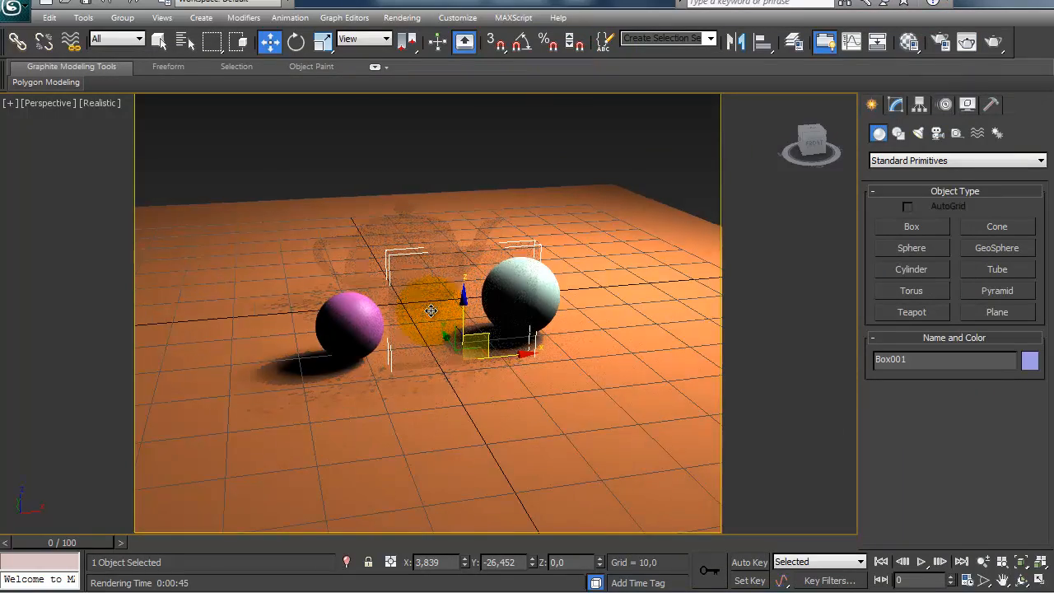
Step: Turn on Affect shadows in the vidro material's refraction settings and render the scene from a higher viewing angle
{"action": "middle_click_drag", "start_coordinate": [431, 310], "coordinate": [449, 348], "text": "alt"}
{"action": "scroll", "coordinate": [426, 353], "scroll_direction": "up", "scroll_amount": 4}
{"action": "scroll", "coordinate": [426, 351], "scroll_direction": "down", "scroll_amount": 2}
{"action": "middle_click_drag", "start_coordinate": [522, 274], "coordinate": [539, 299]}
{"action": "left_click", "coordinate": [966, 41]}
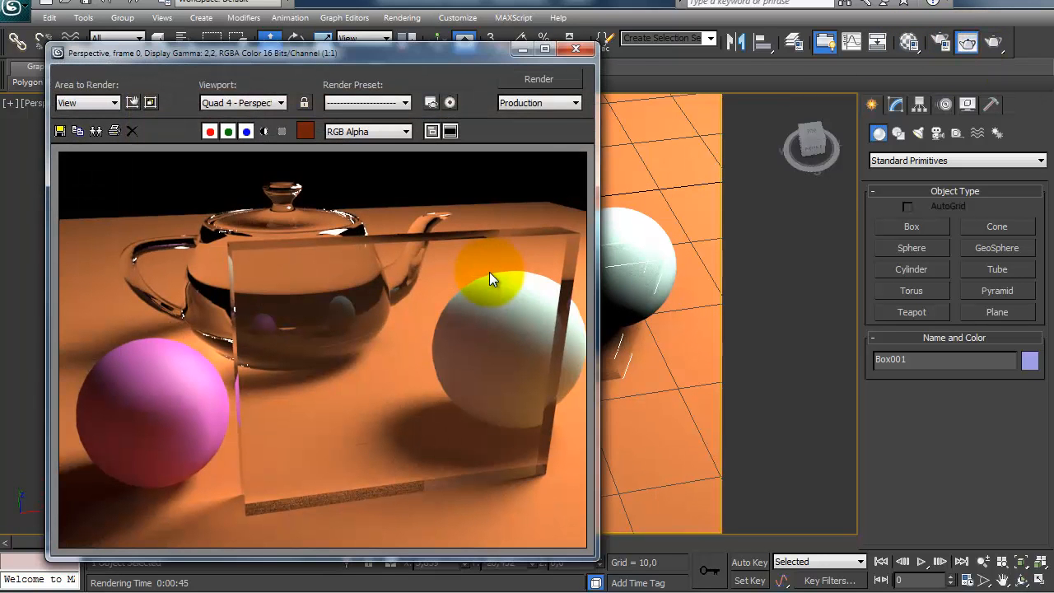
{"action": "left_click", "coordinate": [575, 49]}
{"action": "left_click", "coordinate": [909, 41]}
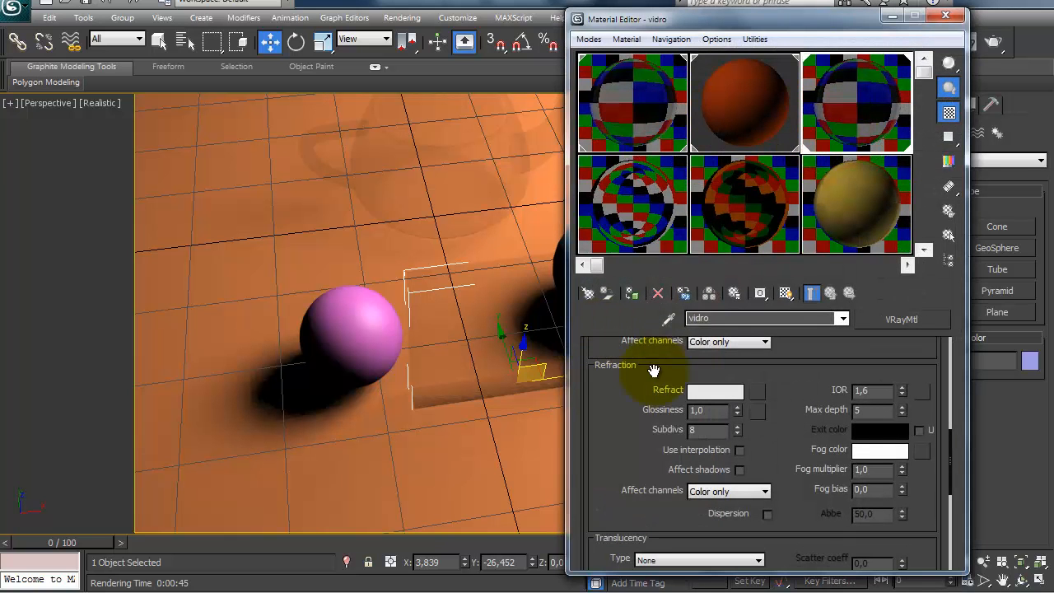
{"action": "left_click_drag", "start_coordinate": [611, 405], "coordinate": [611, 393]}
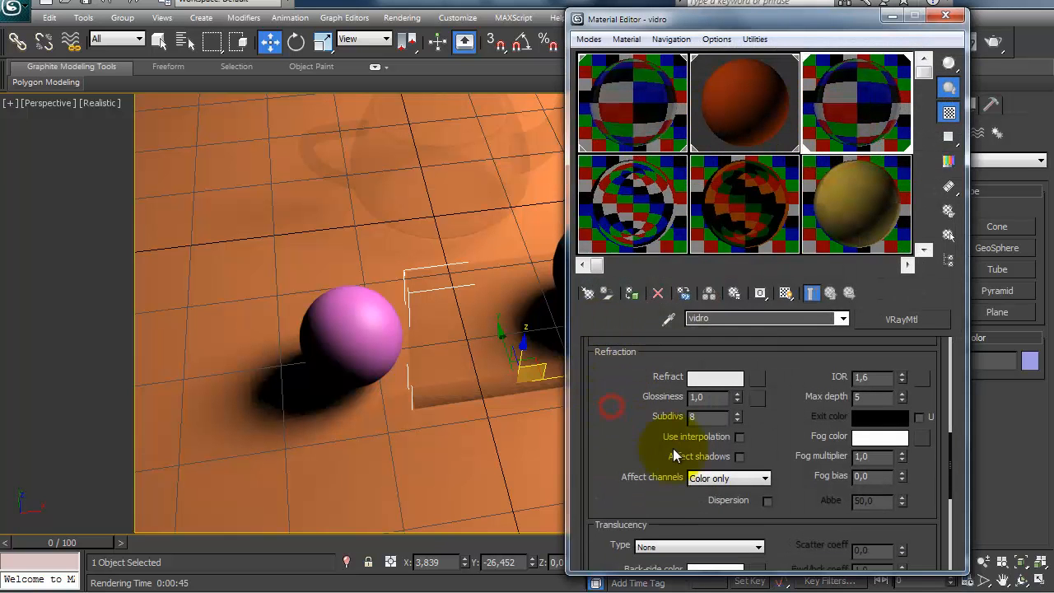
{"action": "left_click", "coordinate": [740, 457]}
{"action": "key", "text": "m"}
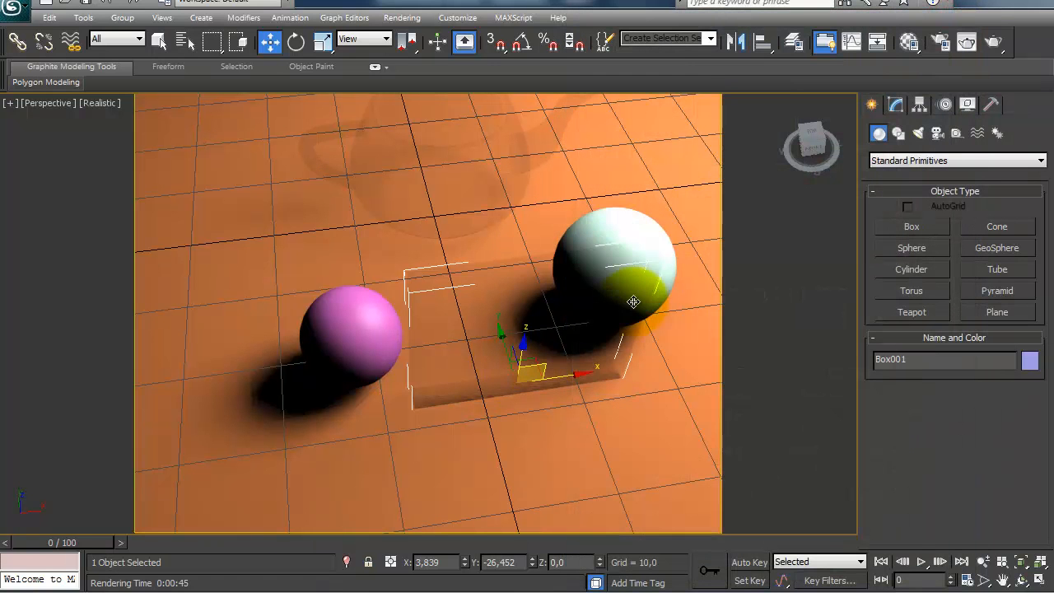
{"action": "left_click", "coordinate": [994, 43]}
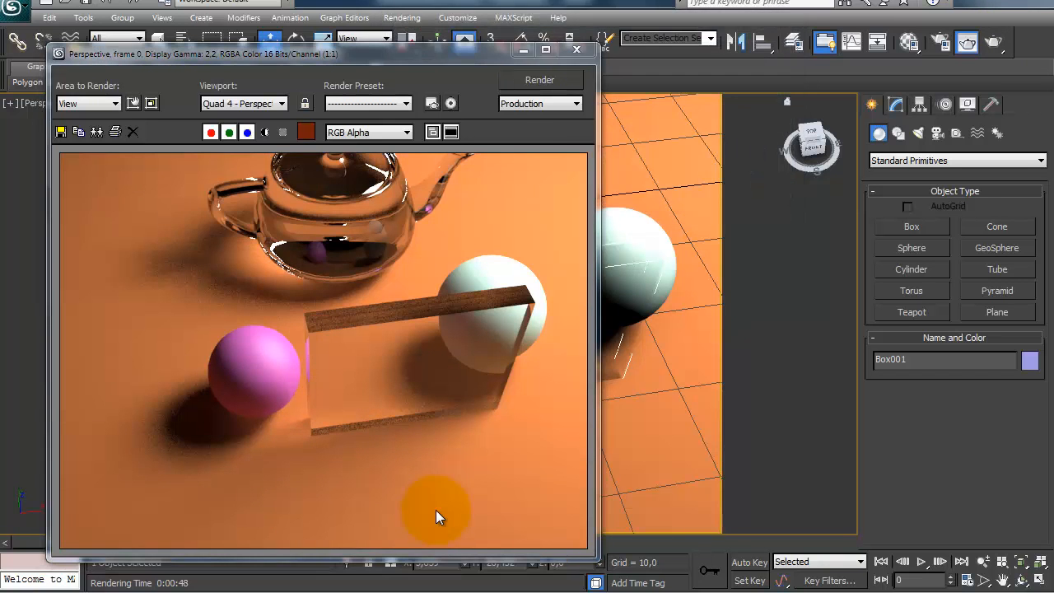
Step: Load the last render into channel A of the RAM Player at 640 x 480
{"action": "left_click", "coordinate": [400, 18]}
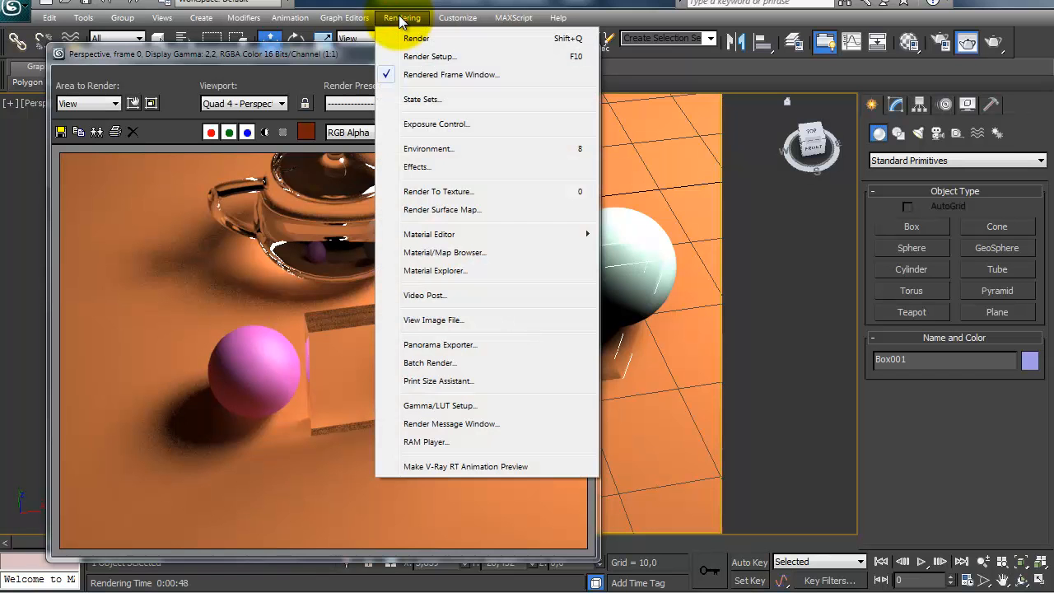
{"action": "left_click", "coordinate": [449, 442]}
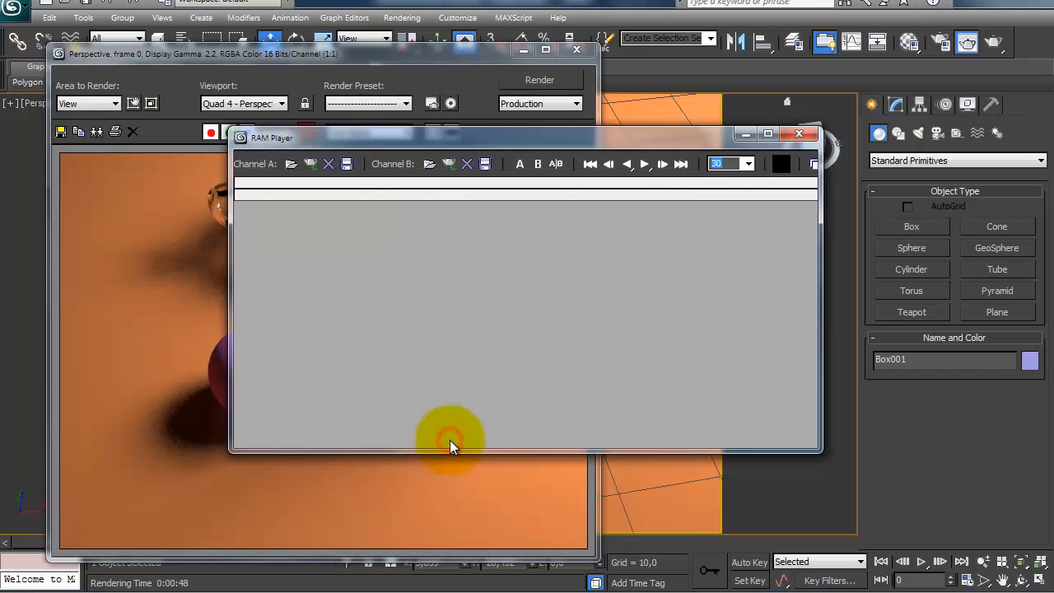
{"action": "left_click", "coordinate": [311, 164]}
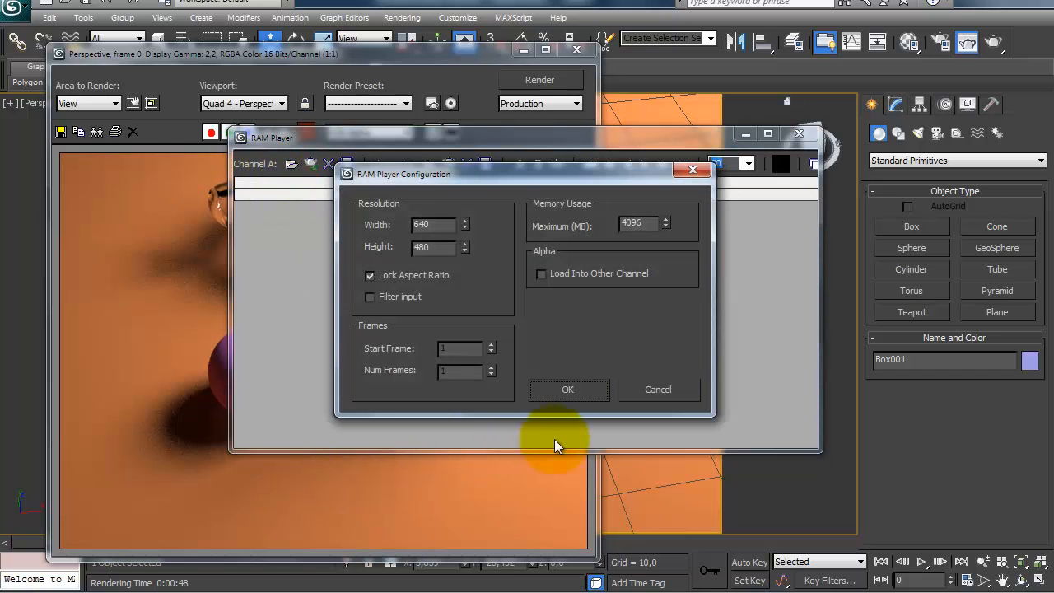
{"action": "left_click", "coordinate": [570, 392]}
{"action": "left_click_drag", "start_coordinate": [592, 140], "coordinate": [807, 81]}
{"action": "left_click", "coordinate": [352, 54]}
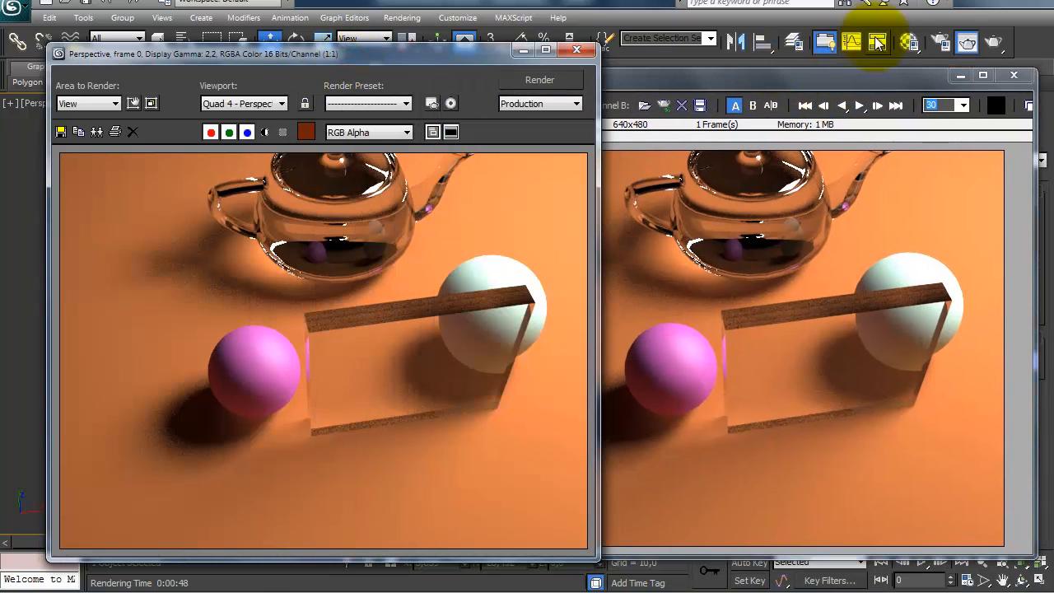
Step: Turn off Affect shadows for the vidro material and render the view again
{"action": "left_click", "coordinate": [909, 42]}
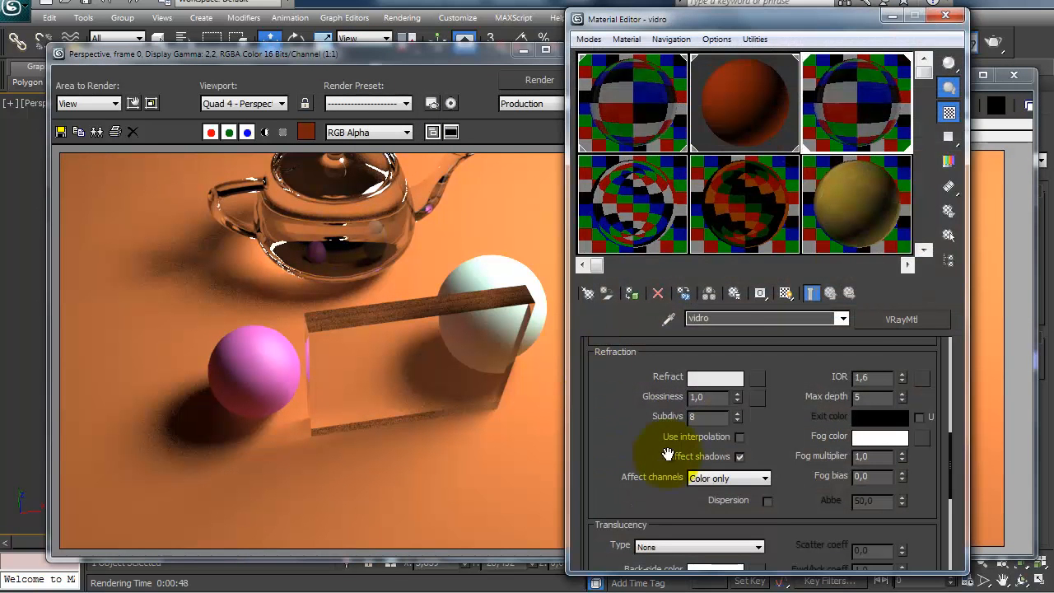
{"action": "left_click", "coordinate": [739, 456]}
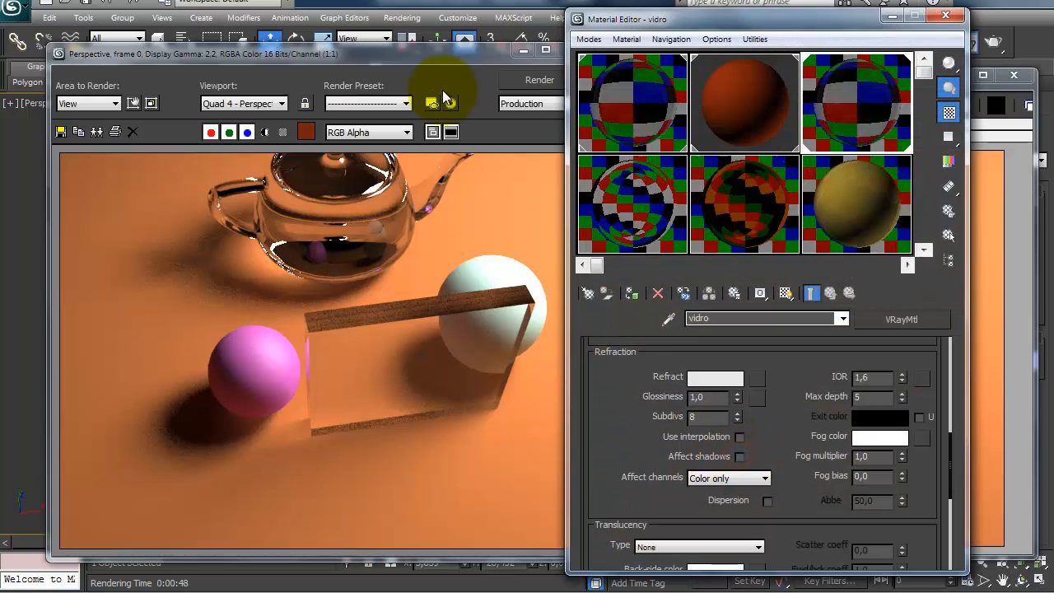
{"action": "left_click", "coordinate": [503, 85]}
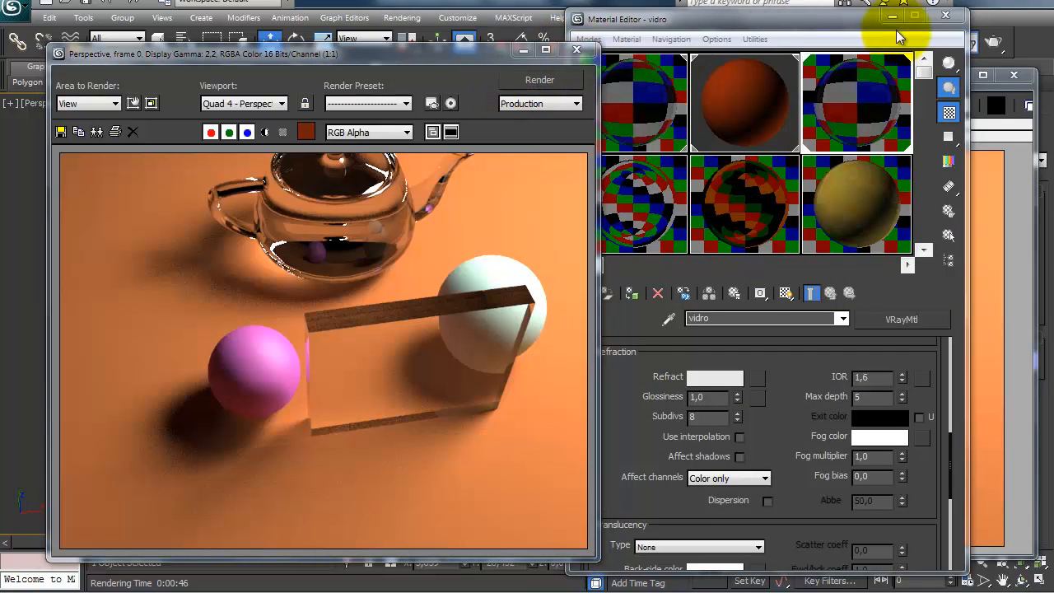
Step: Load the new render into RAM Player channel B, compare the glass shadows across the split divider, and exit the player
{"action": "left_click", "coordinate": [1009, 154]}
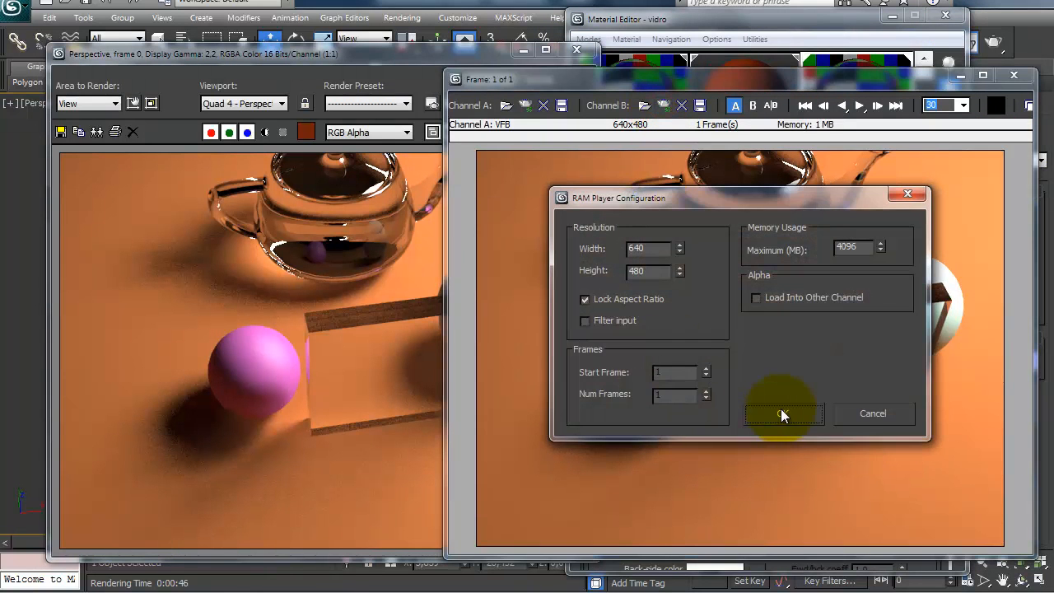
{"action": "left_click", "coordinate": [781, 414]}
{"action": "mouse_move", "coordinate": [740, 146]}
{"action": "left_mouse_down"}
{"action": "mouse_move", "coordinate": [900, 134]}
{"action": "mouse_move", "coordinate": [630, 134]}
{"action": "mouse_move", "coordinate": [844, 145]}
{"action": "mouse_move", "coordinate": [586, 163]}
{"action": "mouse_move", "coordinate": [983, 134]}
{"action": "mouse_move", "coordinate": [565, 151]}
{"action": "mouse_move", "coordinate": [623, 130]}
{"action": "mouse_move", "coordinate": [748, 129]}
{"action": "mouse_move", "coordinate": [602, 137]}
{"action": "left_mouse_up"}
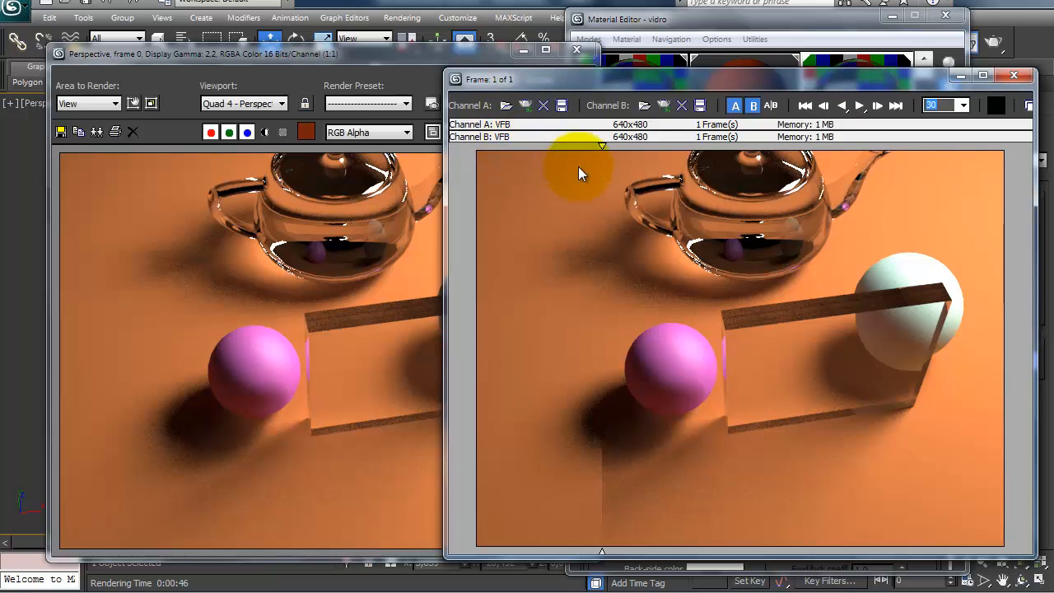
{"action": "mouse_move", "coordinate": [602, 144]}
{"action": "left_mouse_down"}
{"action": "mouse_move", "coordinate": [941, 138]}
{"action": "mouse_move", "coordinate": [819, 159]}
{"action": "mouse_move", "coordinate": [967, 147]}
{"action": "mouse_move", "coordinate": [730, 156]}
{"action": "mouse_move", "coordinate": [967, 139]}
{"action": "mouse_move", "coordinate": [593, 184]}
{"action": "mouse_move", "coordinate": [739, 156]}
{"action": "mouse_move", "coordinate": [960, 134]}
{"action": "mouse_move", "coordinate": [645, 191]}
{"action": "mouse_move", "coordinate": [896, 159]}
{"action": "mouse_move", "coordinate": [615, 470]}
{"action": "left_mouse_up"}
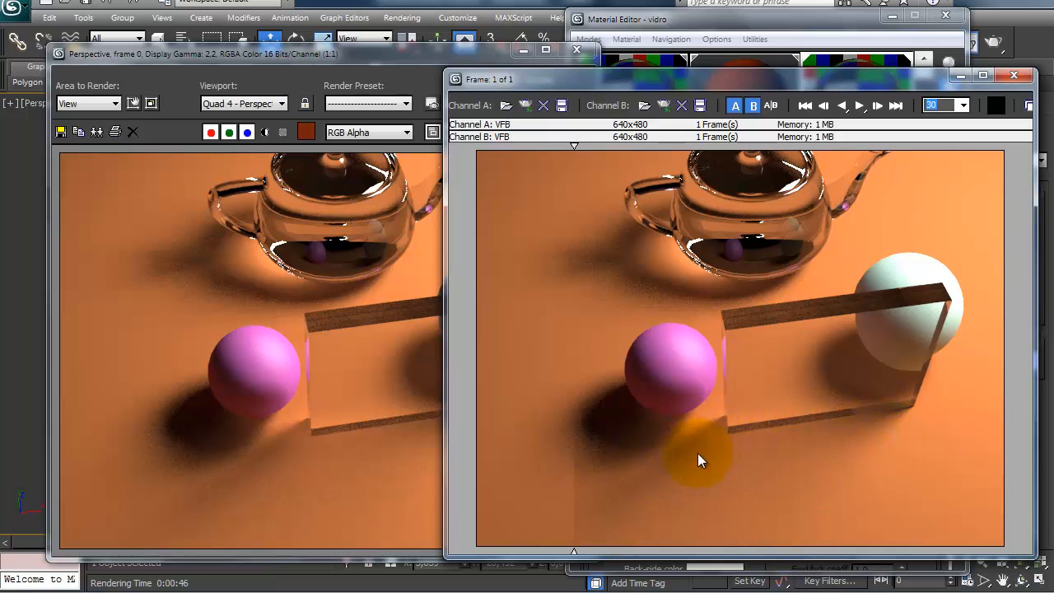
{"action": "left_click_drag", "start_coordinate": [613, 141], "coordinate": [952, 149]}
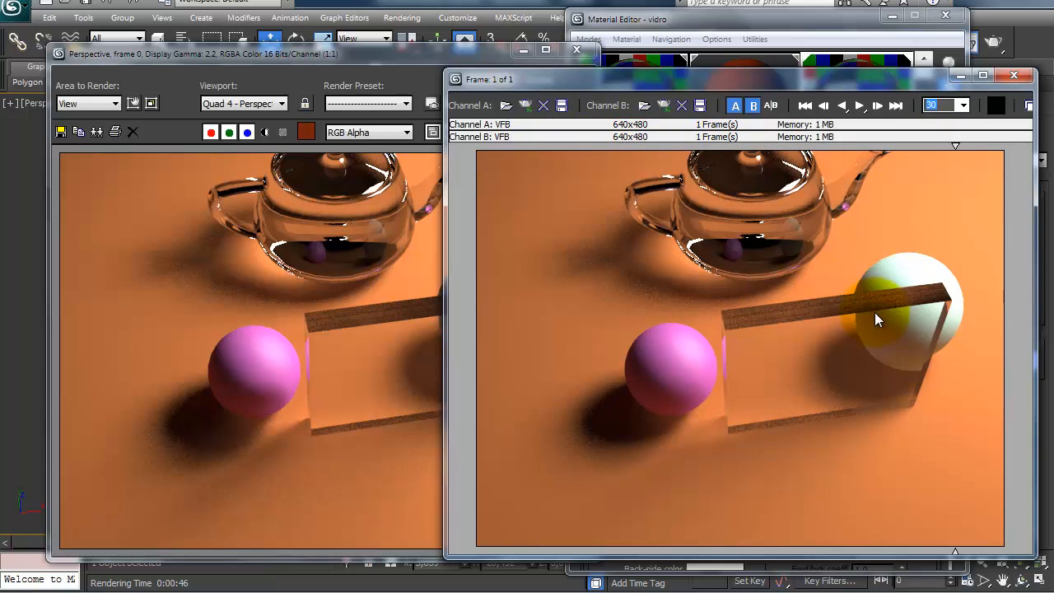
{"action": "mouse_move", "coordinate": [977, 148]}
{"action": "left_mouse_down"}
{"action": "mouse_move", "coordinate": [546, 140]}
{"action": "mouse_move", "coordinate": [725, 126]}
{"action": "mouse_move", "coordinate": [987, 145]}
{"action": "mouse_move", "coordinate": [694, 146]}
{"action": "mouse_move", "coordinate": [934, 151]}
{"action": "mouse_move", "coordinate": [710, 188]}
{"action": "mouse_move", "coordinate": [748, 176]}
{"action": "mouse_move", "coordinate": [544, 176]}
{"action": "mouse_move", "coordinate": [582, 169]}
{"action": "mouse_move", "coordinate": [684, 166]}
{"action": "mouse_move", "coordinate": [497, 198]}
{"action": "mouse_move", "coordinate": [728, 174]}
{"action": "mouse_move", "coordinate": [877, 176]}
{"action": "mouse_move", "coordinate": [807, 173]}
{"action": "left_mouse_up"}
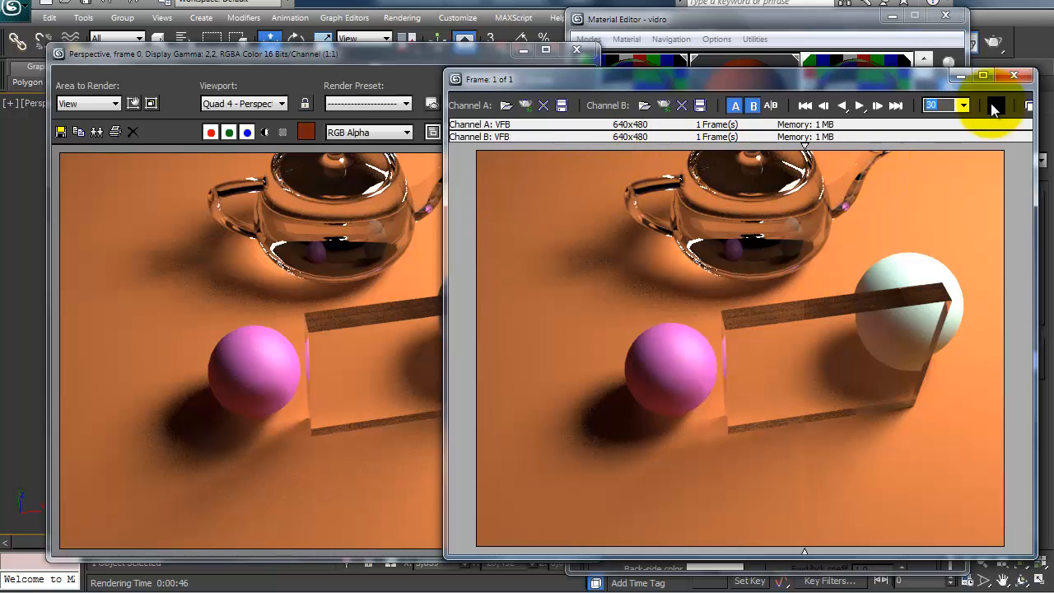
{"action": "left_click", "coordinate": [1007, 79]}
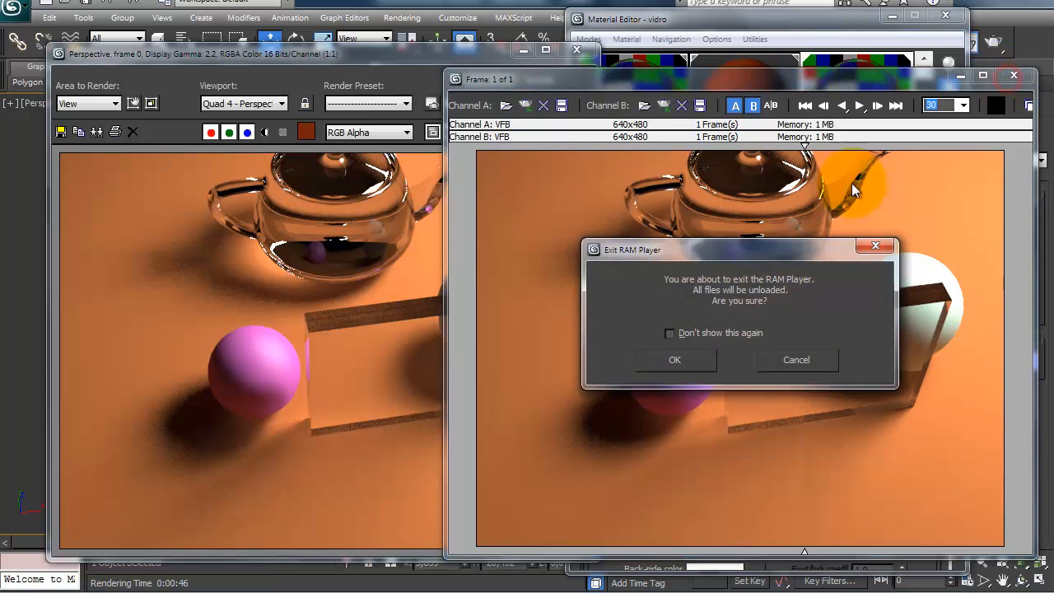
{"action": "left_click", "coordinate": [689, 361]}
Step: Turn Affect shadows back on for the vidro material and close the Material Editor and rendered frame
{"action": "left_click", "coordinate": [761, 443]}
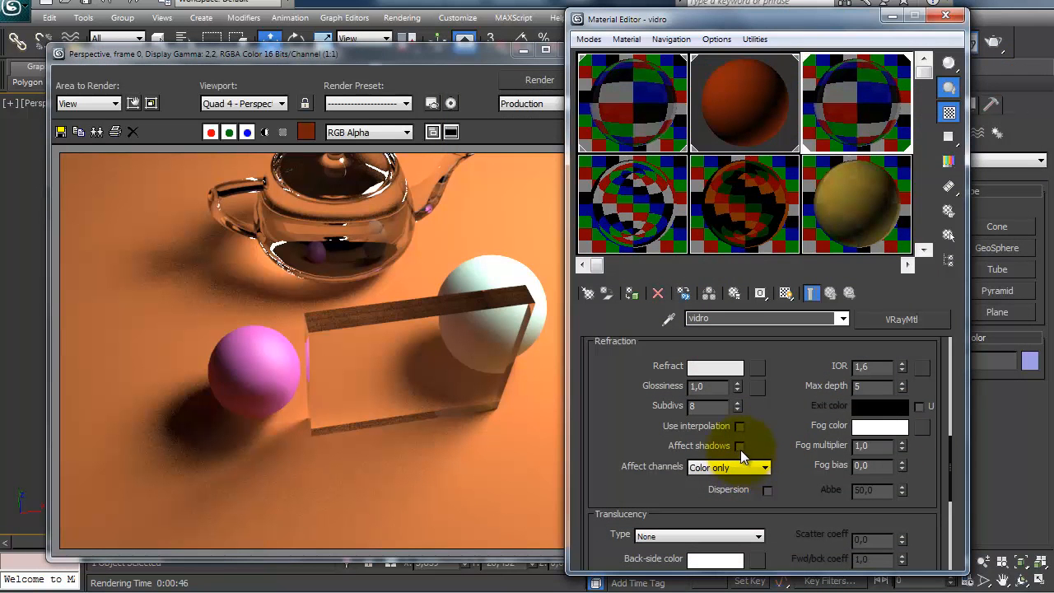
{"action": "mouse_move", "coordinate": [760, 441]}
{"action": "left_mouse_down"}
{"action": "mouse_move", "coordinate": [763, 457]}
{"action": "mouse_move", "coordinate": [764, 443]}
{"action": "left_mouse_up"}
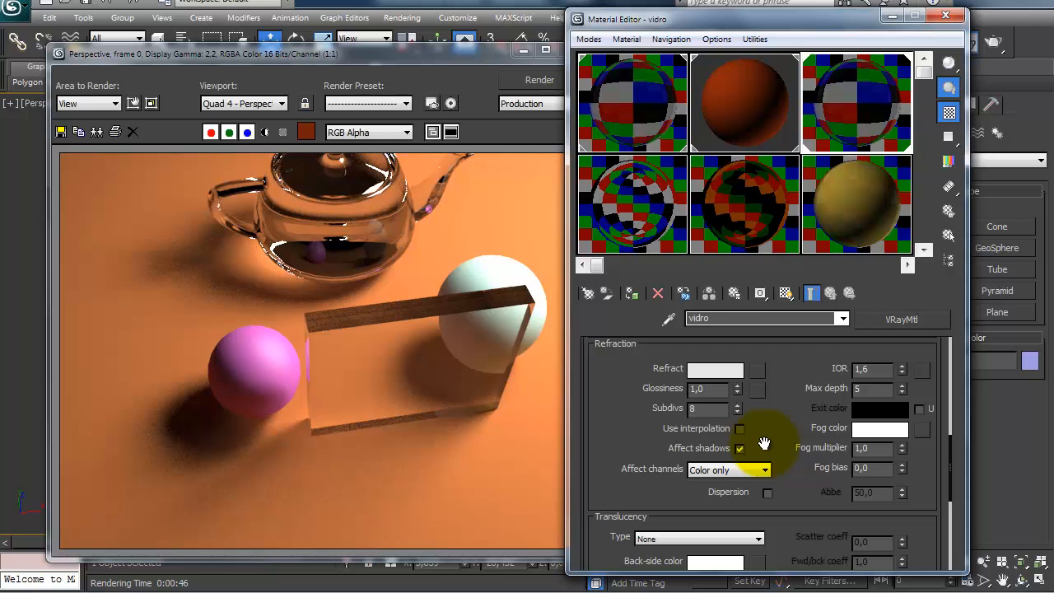
{"action": "left_click", "coordinate": [945, 15]}
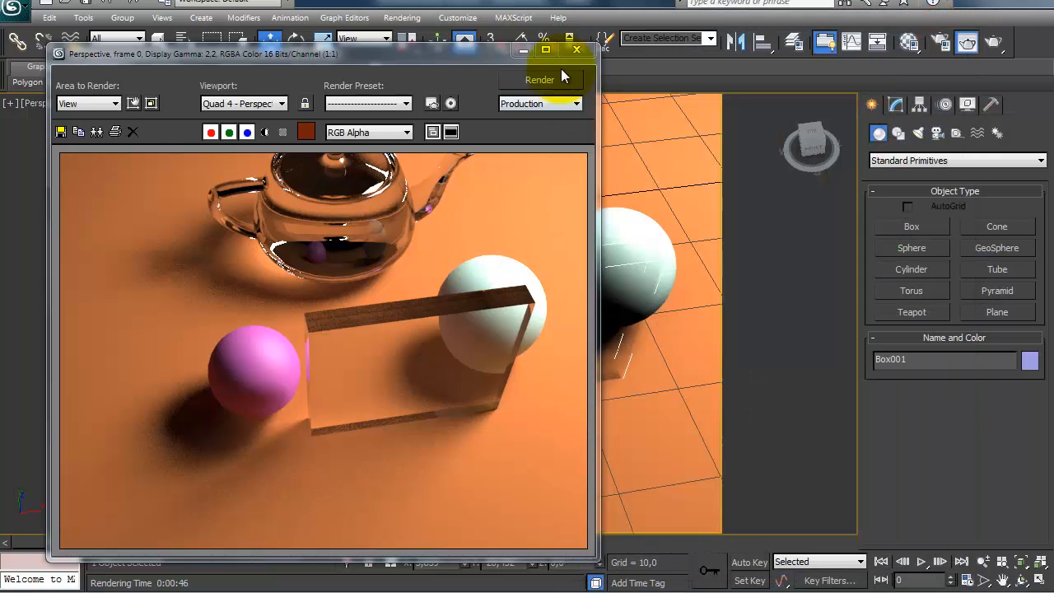
{"action": "left_click", "coordinate": [577, 49]}
Step: Create a rectangular plane on the floor in the open area beside the teapot and white sphere
{"action": "middle_click_drag", "start_coordinate": [500, 377], "coordinate": [246, 285]}
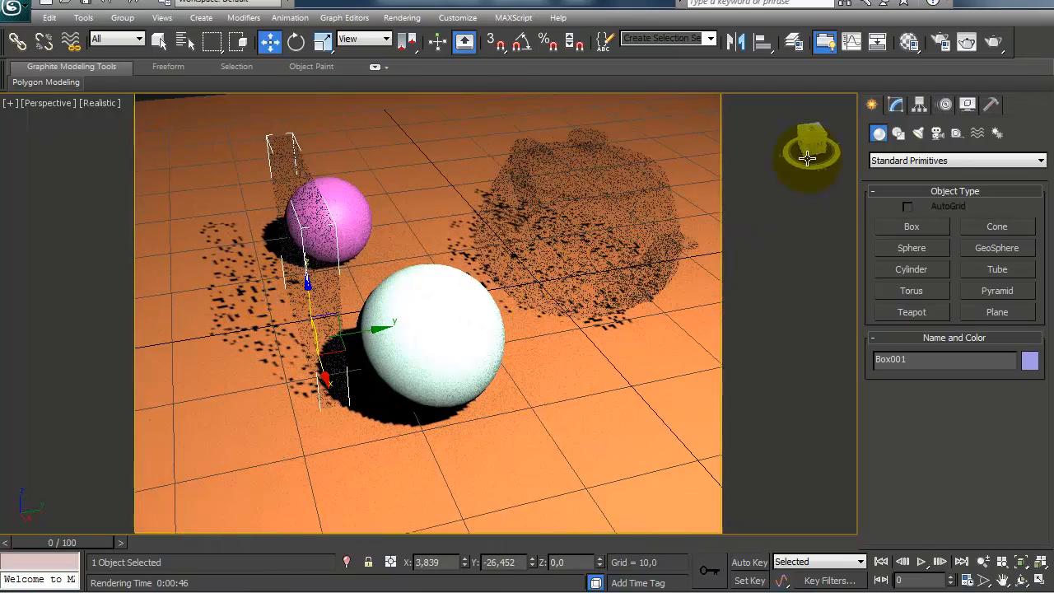
{"action": "middle_click_drag", "start_coordinate": [544, 311], "coordinate": [447, 393], "text": "alt"}
{"action": "left_click", "coordinate": [997, 312]}
{"action": "left_click_drag", "start_coordinate": [446, 394], "coordinate": [729, 513]}
Step: Rotate the new plane upright with angle snap on, and raise it to a Z position of about 9.865
{"action": "middle_click_drag", "start_coordinate": [484, 389], "coordinate": [555, 319], "text": "alt"}
{"action": "key", "text": "e"}
{"action": "left_click", "coordinate": [524, 42]}
{"action": "left_click_drag", "start_coordinate": [562, 327], "coordinate": [599, 388]}
{"action": "key", "text": "w"}
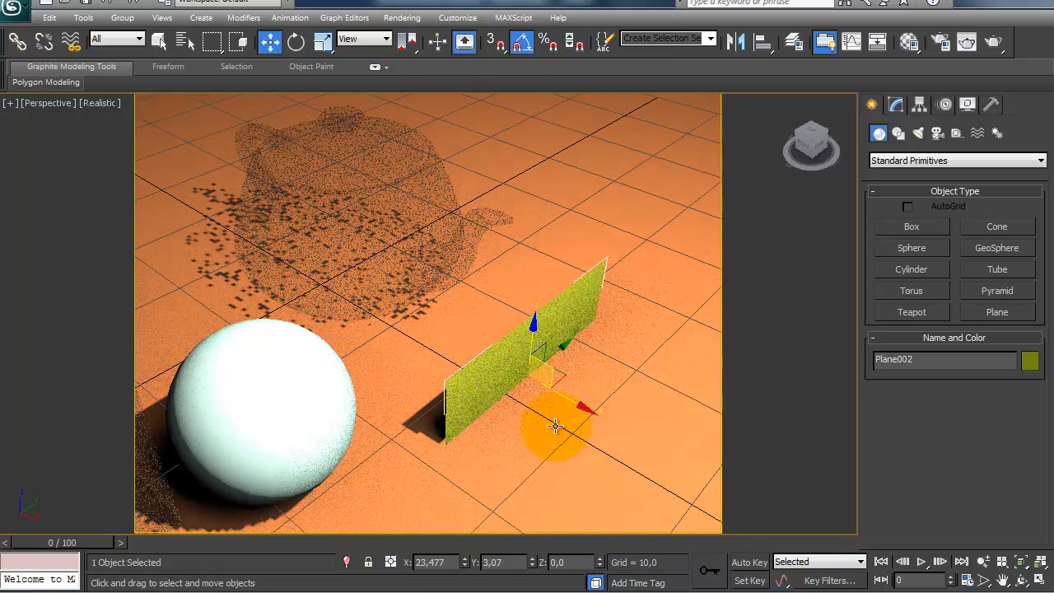
{"action": "middle_click_drag", "start_coordinate": [557, 430], "coordinate": [541, 386], "text": "alt"}
{"action": "left_click_drag", "start_coordinate": [531, 354], "coordinate": [519, 209]}
{"action": "middle_click_drag", "start_coordinate": [518, 209], "coordinate": [558, 287], "text": "alt"}
Step: Assign the teapot material to the upright plane and close the Material Editor
{"action": "key", "text": "m"}
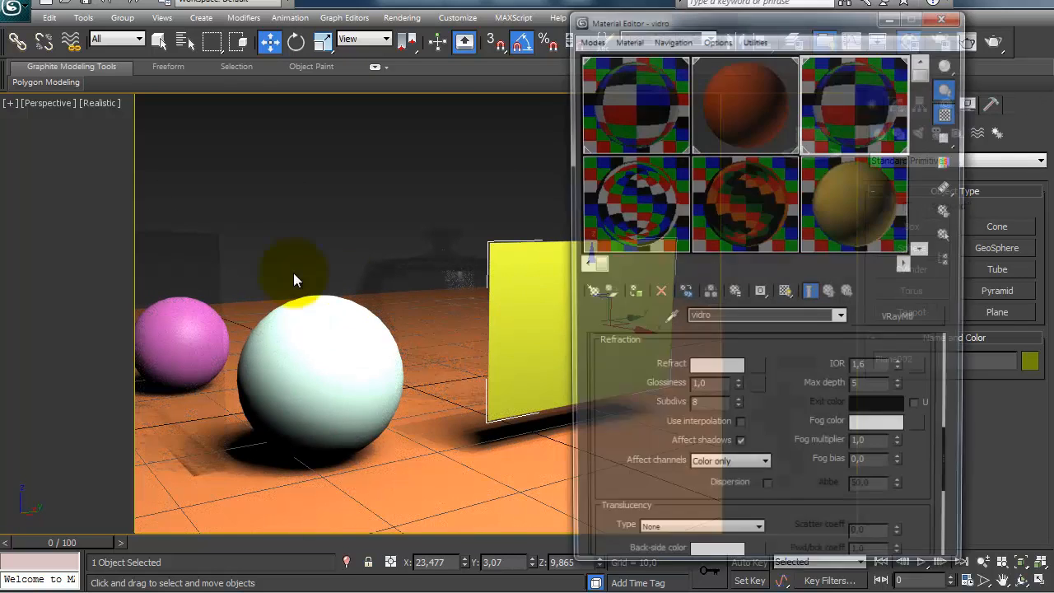
{"action": "left_click", "coordinate": [591, 101]}
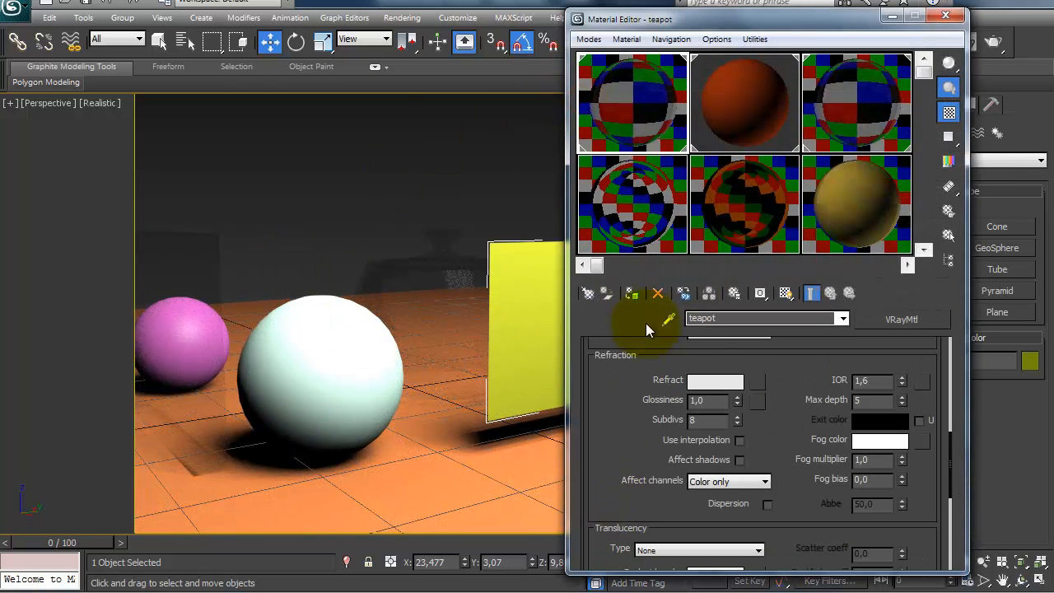
{"action": "left_click", "coordinate": [631, 294]}
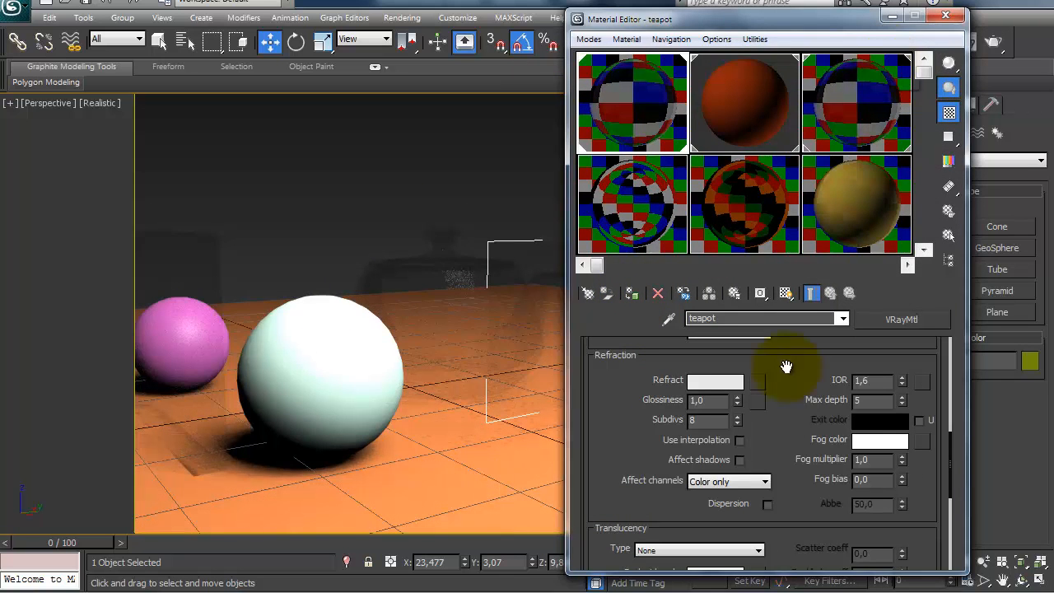
{"action": "left_click", "coordinate": [945, 15]}
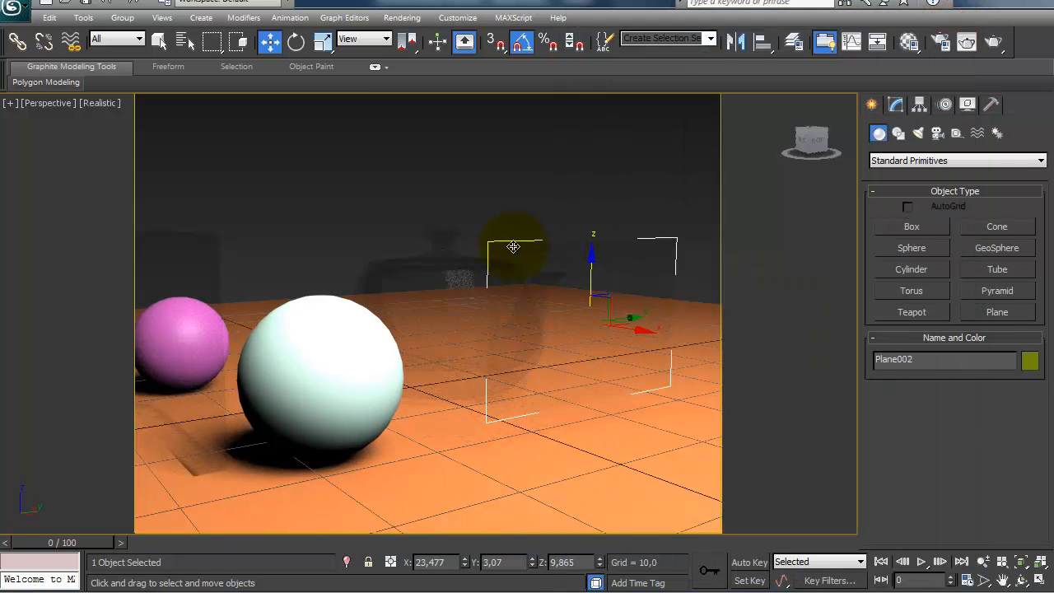
Step: Render the perspective view with the upright plane and review the teapot material's reflection and refraction settings against the rendered frame
{"action": "key", "text": "shift+q"}
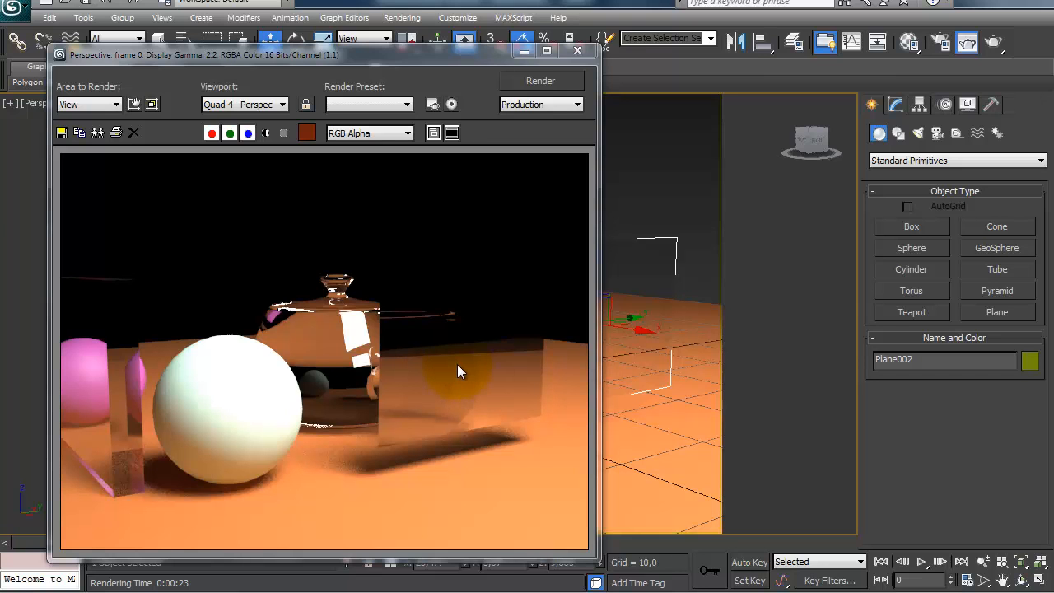
{"action": "left_click", "coordinate": [908, 41]}
{"action": "scroll", "coordinate": [604, 527], "scroll_direction": "up", "scroll_amount": 2}
{"action": "scroll", "coordinate": [618, 379], "scroll_direction": "up", "scroll_amount": 5}
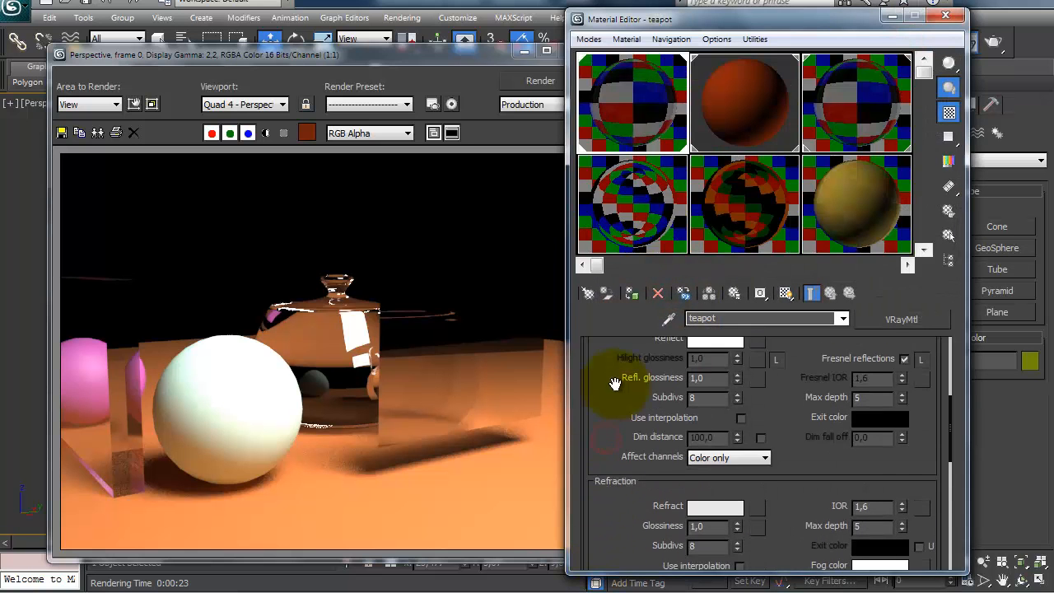
{"action": "scroll", "coordinate": [601, 436], "scroll_direction": "down", "scroll_amount": 3}
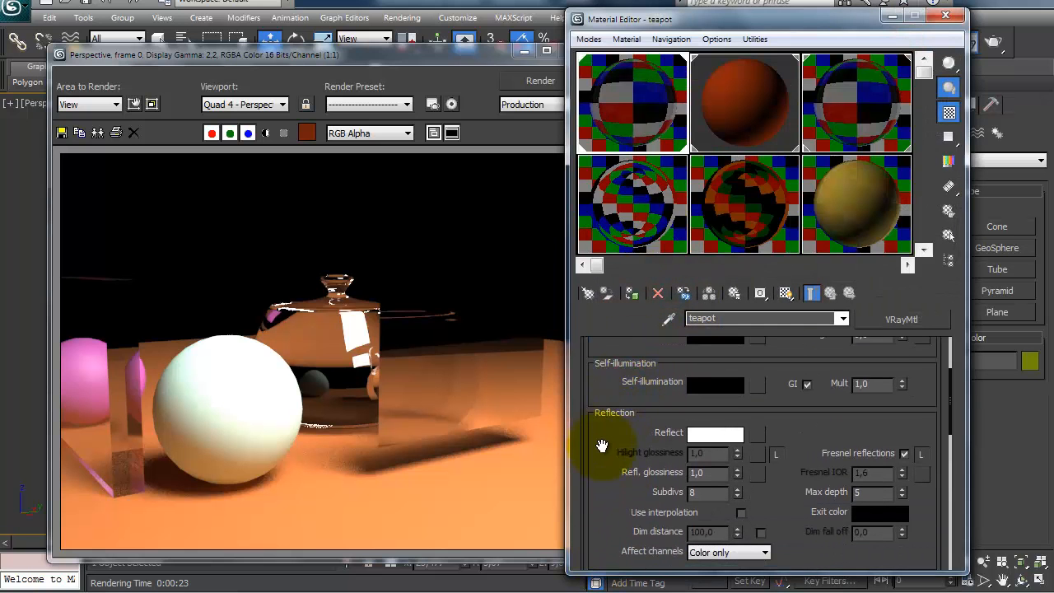
{"action": "left_click_drag", "start_coordinate": [610, 523], "coordinate": [621, 465]}
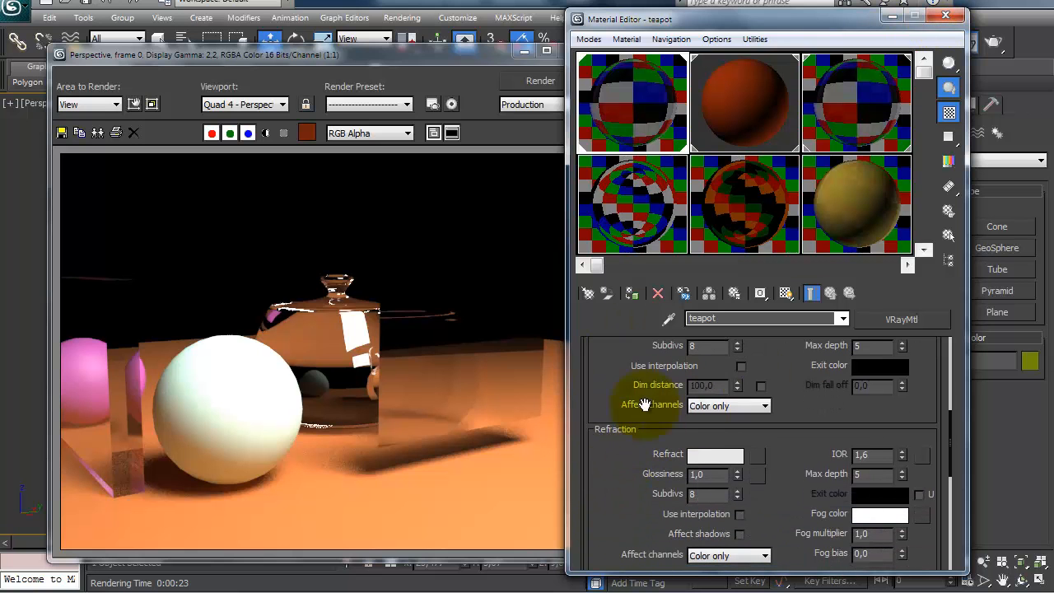
{"action": "left_click", "coordinate": [945, 16]}
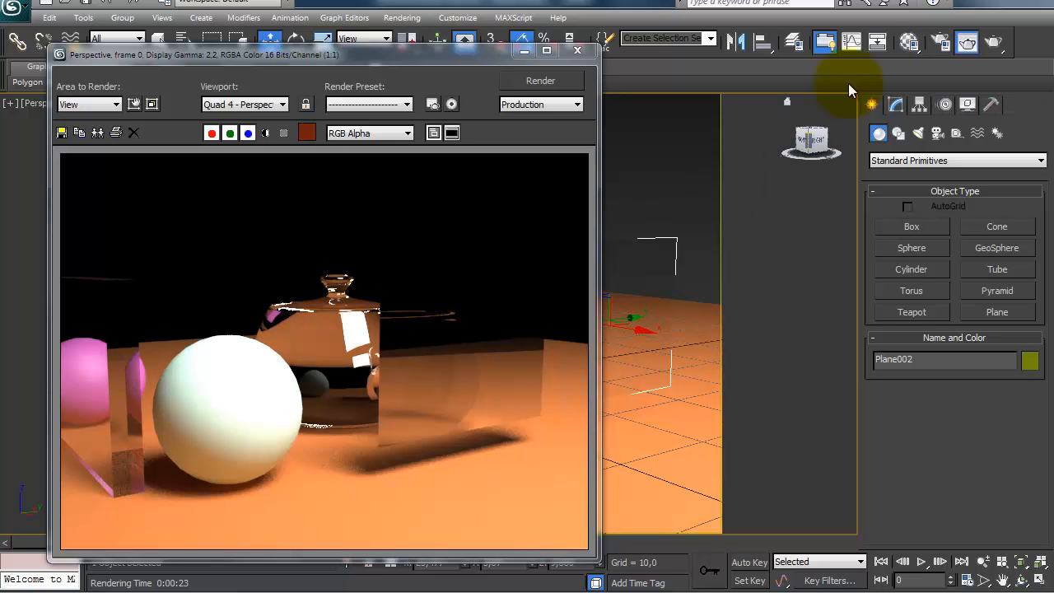
{"action": "left_click", "coordinate": [907, 41]}
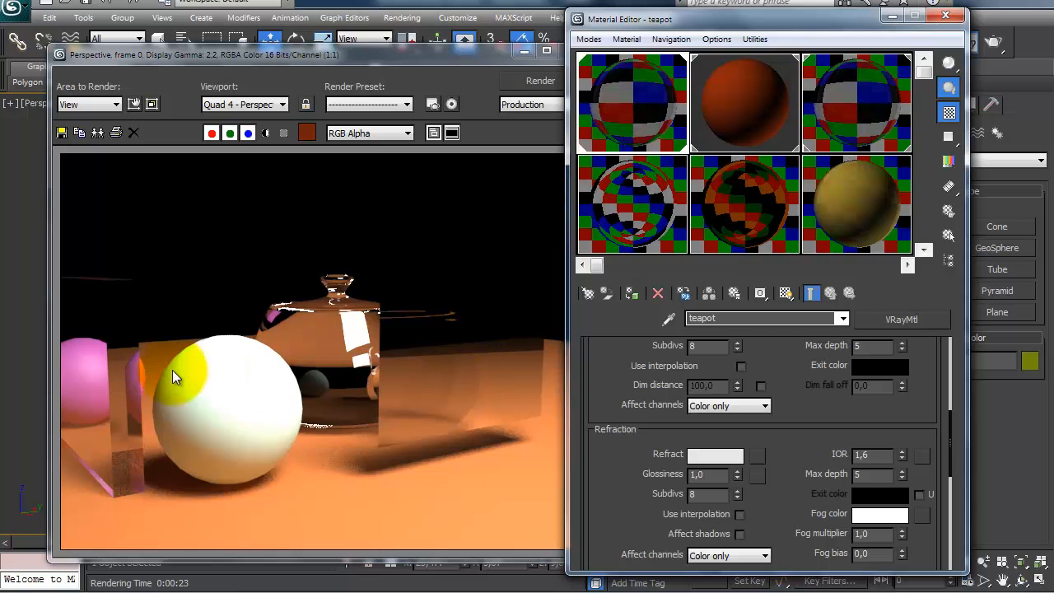
{"action": "left_click", "coordinate": [947, 14]}
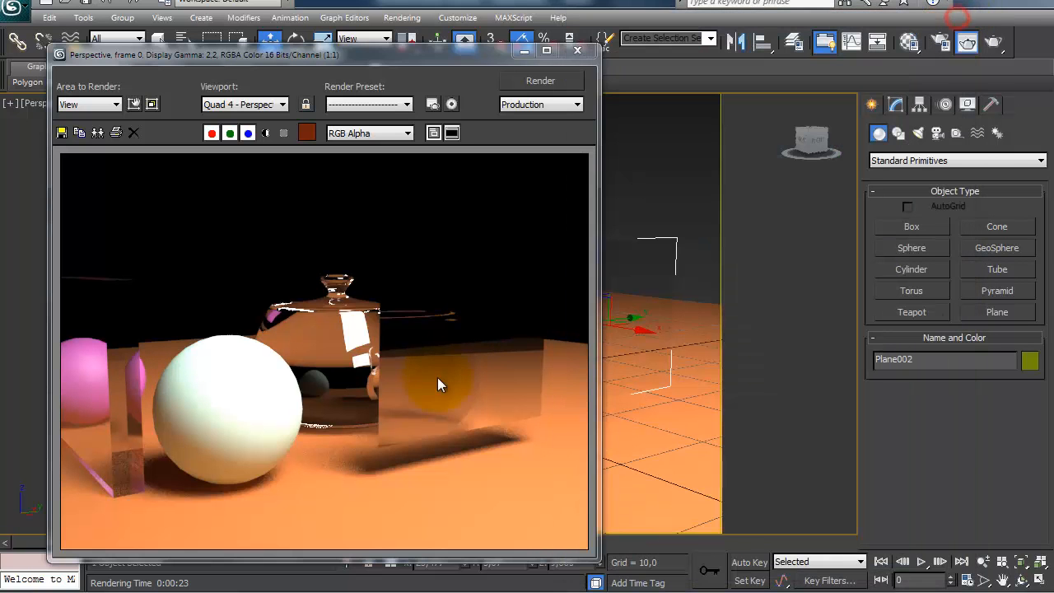
{"action": "left_click", "coordinate": [592, 46]}
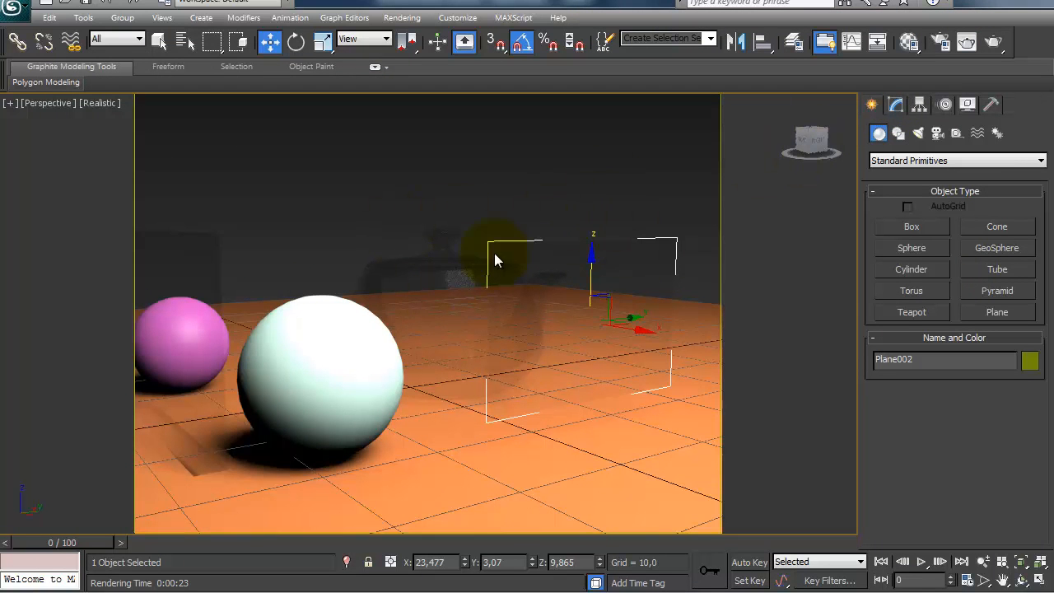
Step: Try a Shell modifier on the upright plane and render it from a higher angle to compare the thickened glass
{"action": "middle_click_drag", "start_coordinate": [564, 279], "coordinate": [630, 269], "text": "alt"}
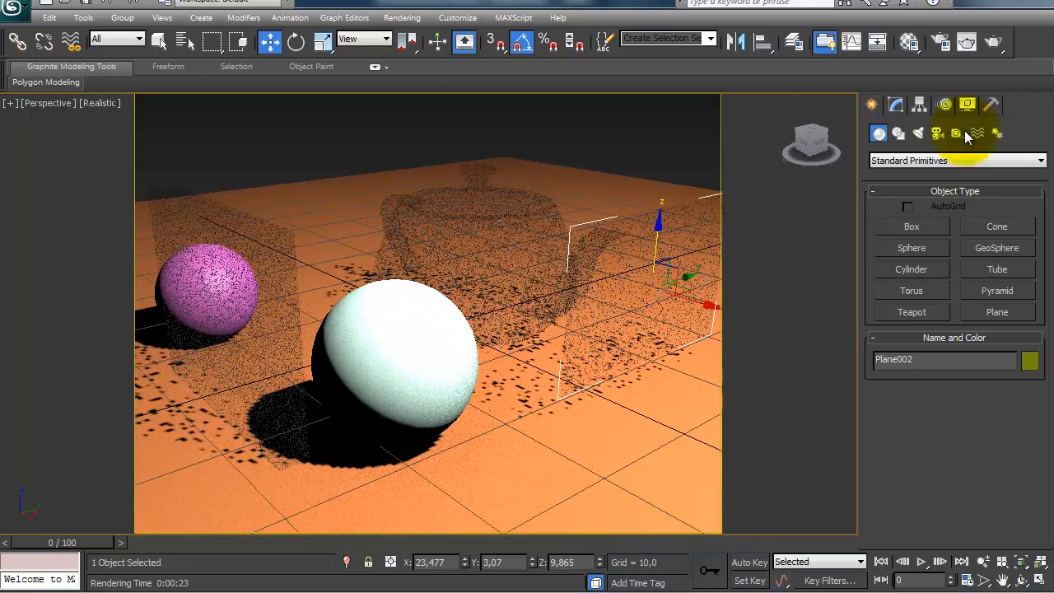
{"action": "left_click", "coordinate": [896, 104]}
{"action": "left_click", "coordinate": [917, 156]}
{"action": "type", "text": "sh"}
{"action": "key", "text": "Return"}
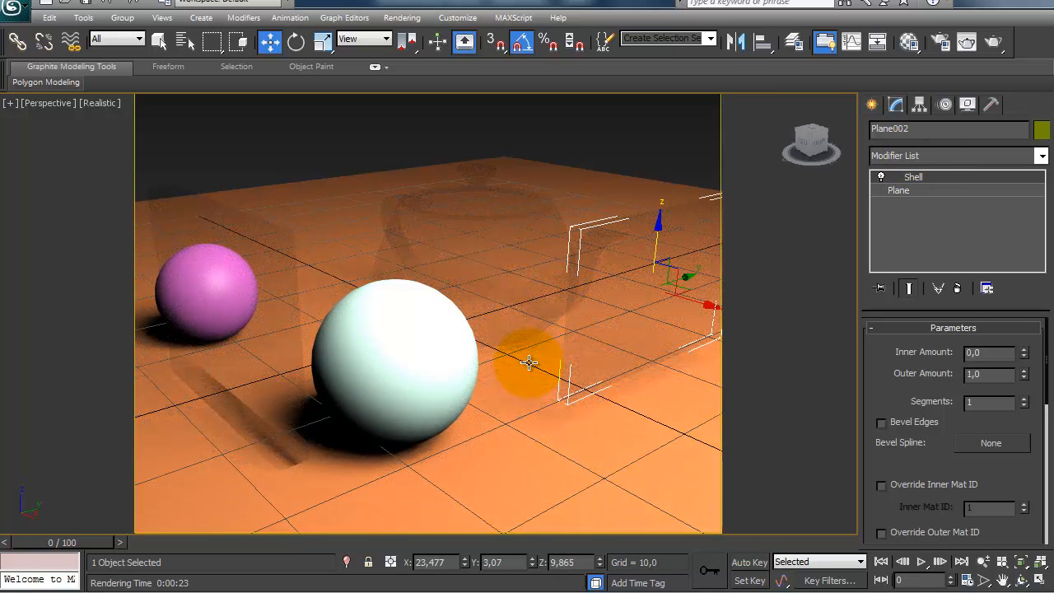
{"action": "key", "text": "shift+q"}
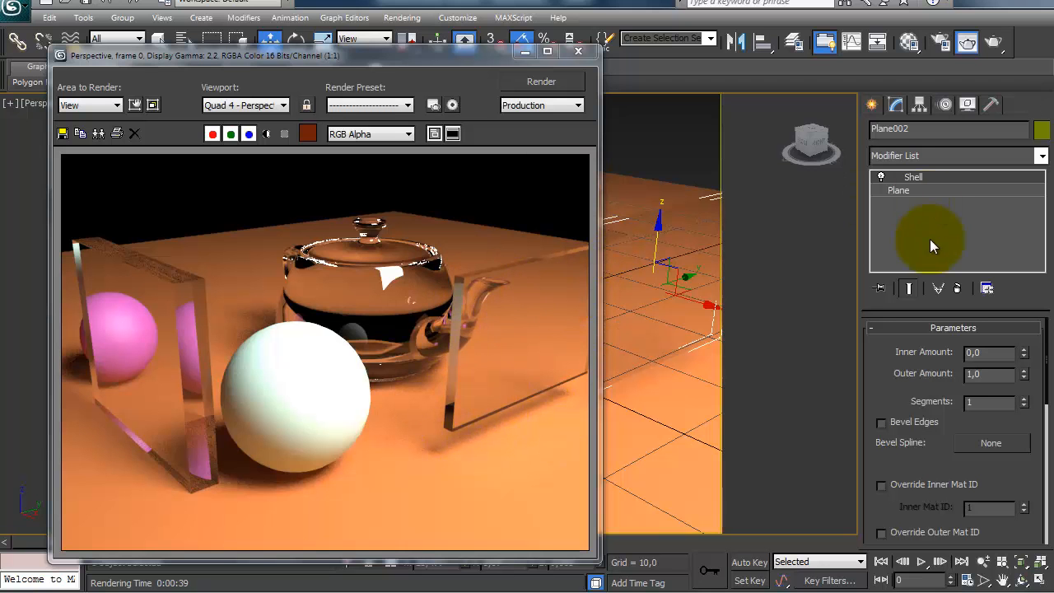
{"action": "left_click", "coordinate": [580, 51]}
Step: Set the teapot material's refraction IOR to 1 and render the view with the unthickened plane
{"action": "left_click", "coordinate": [909, 40]}
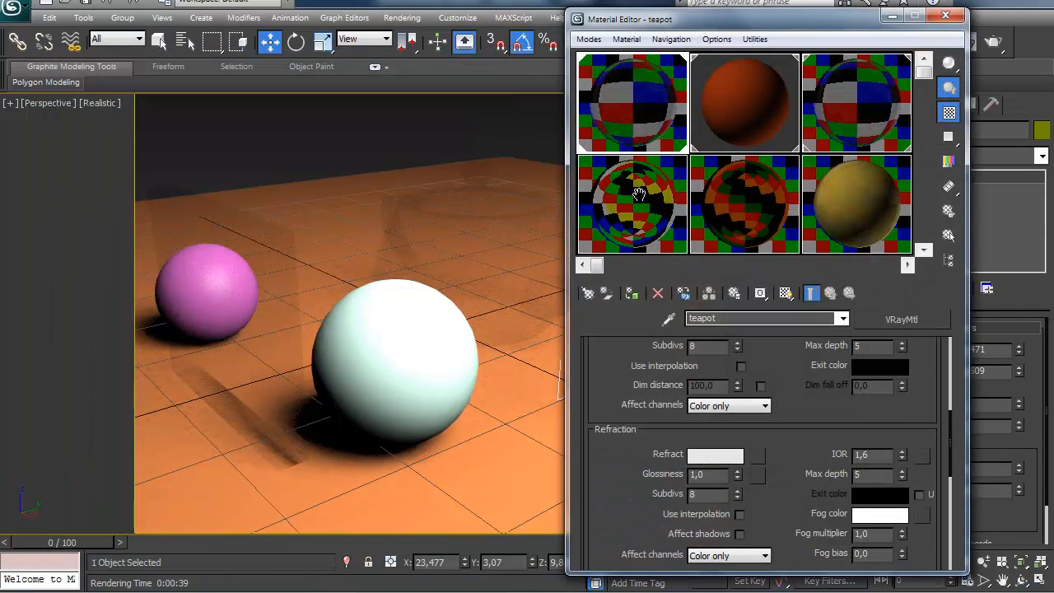
{"action": "left_click_drag", "start_coordinate": [776, 23], "coordinate": [303, 21]}
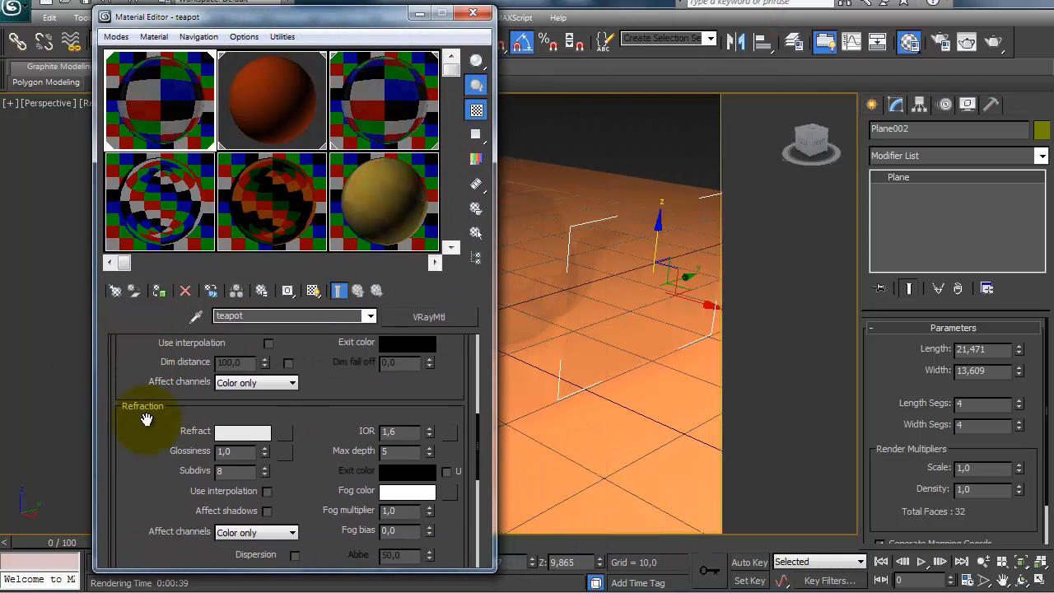
{"action": "scroll", "coordinate": [146, 367], "scroll_direction": "down", "scroll_amount": 1}
{"action": "double_click", "coordinate": [392, 416]}
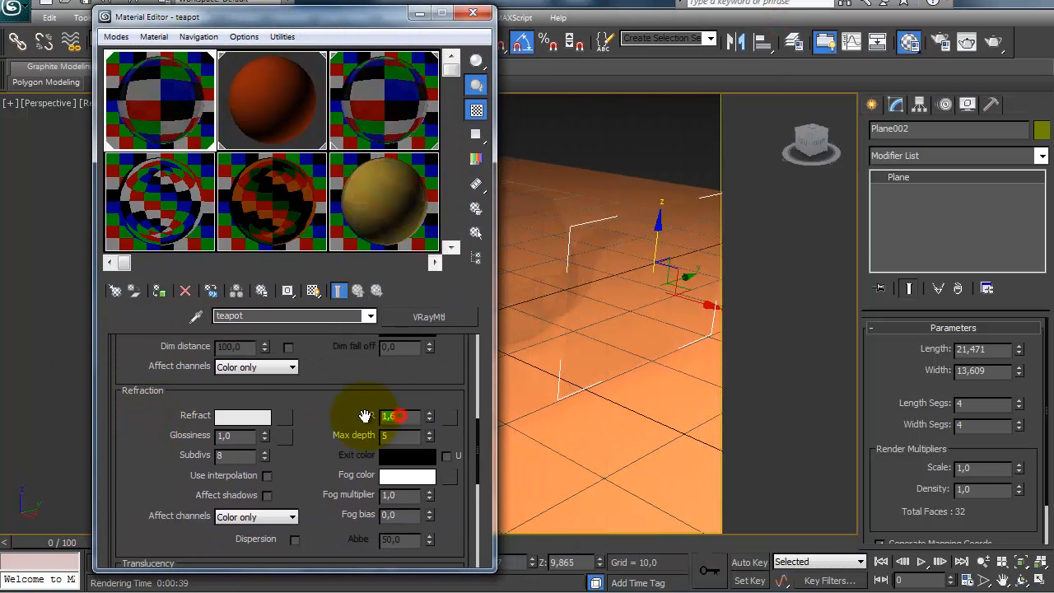
{"action": "type", "text": "1"}
{"action": "key", "text": "Return"}
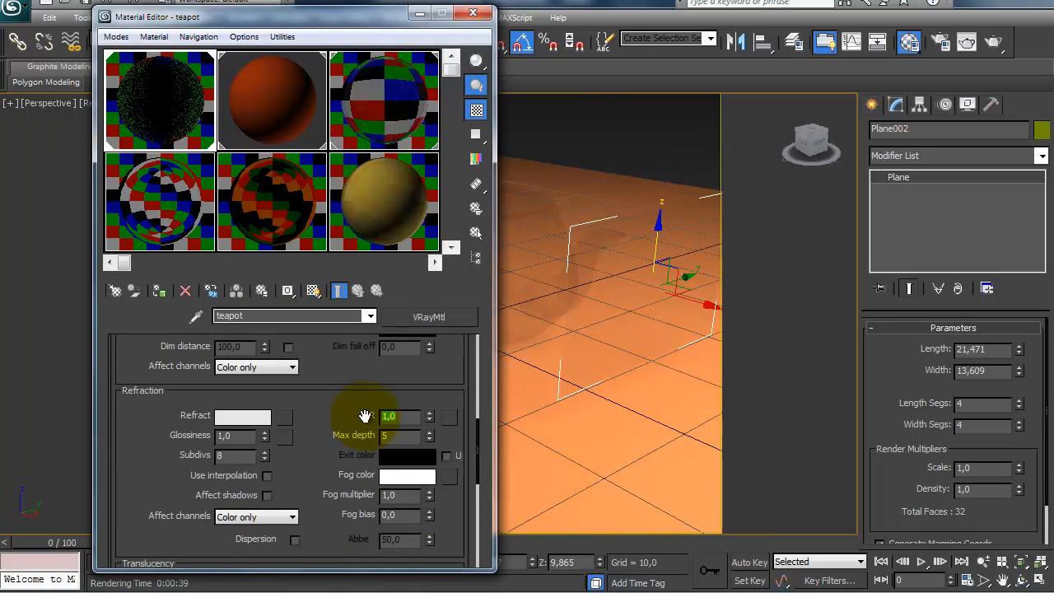
{"action": "left_click", "coordinate": [994, 50]}
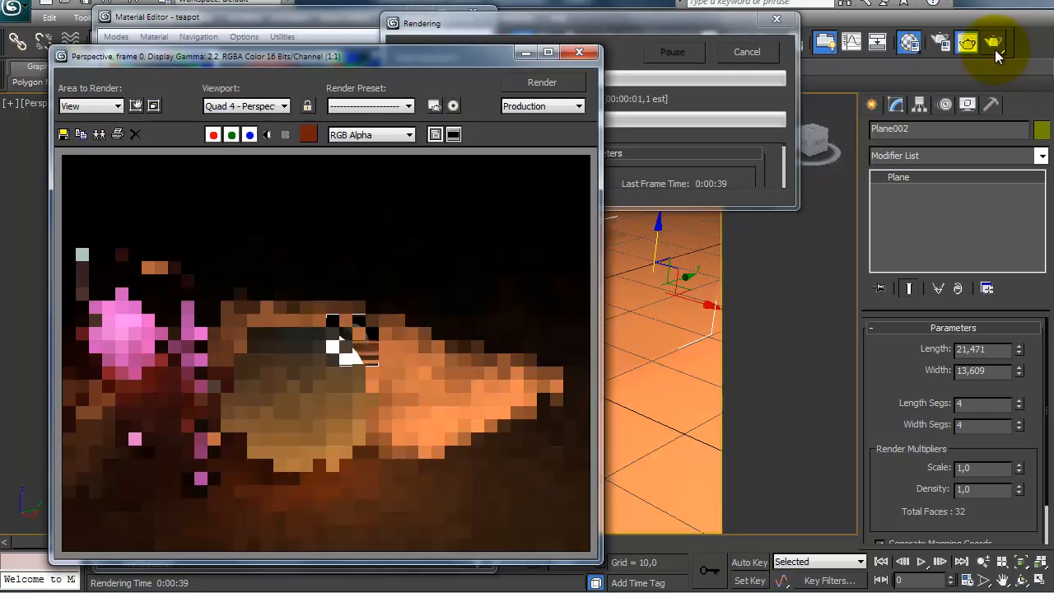
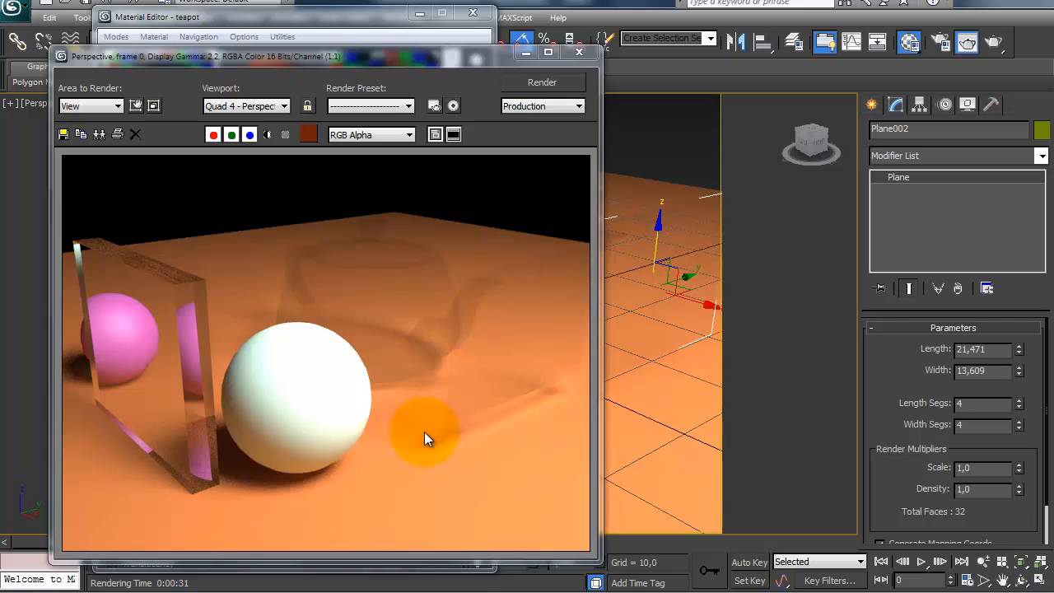
Step: Copy the vidro material to a neighbouring sample slot and name the copy "vidro sem refração"
{"action": "left_click", "coordinate": [569, 58]}
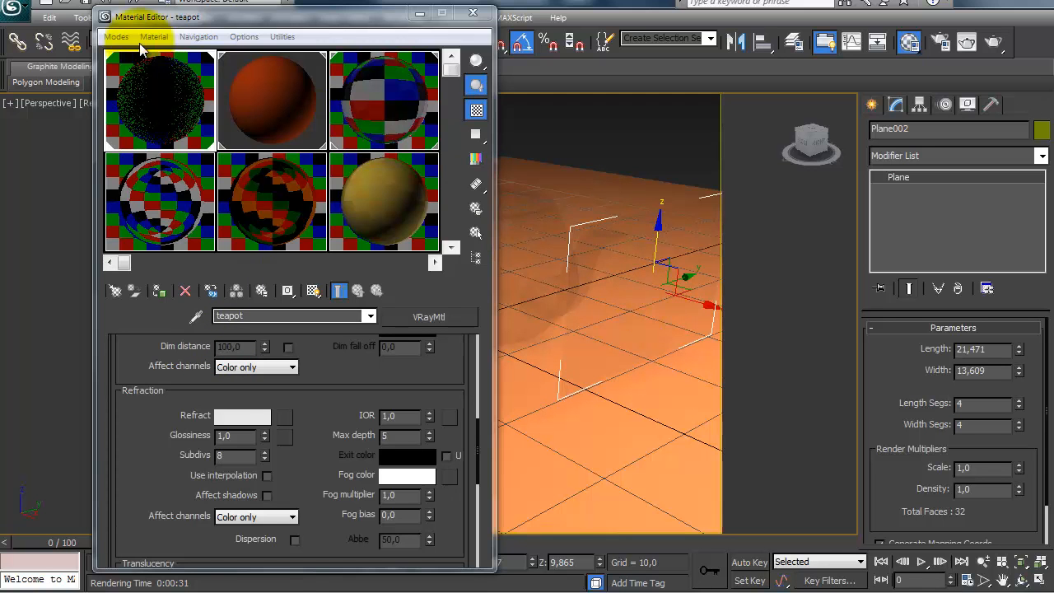
{"action": "left_click_drag", "start_coordinate": [309, 473], "coordinate": [308, 525]}
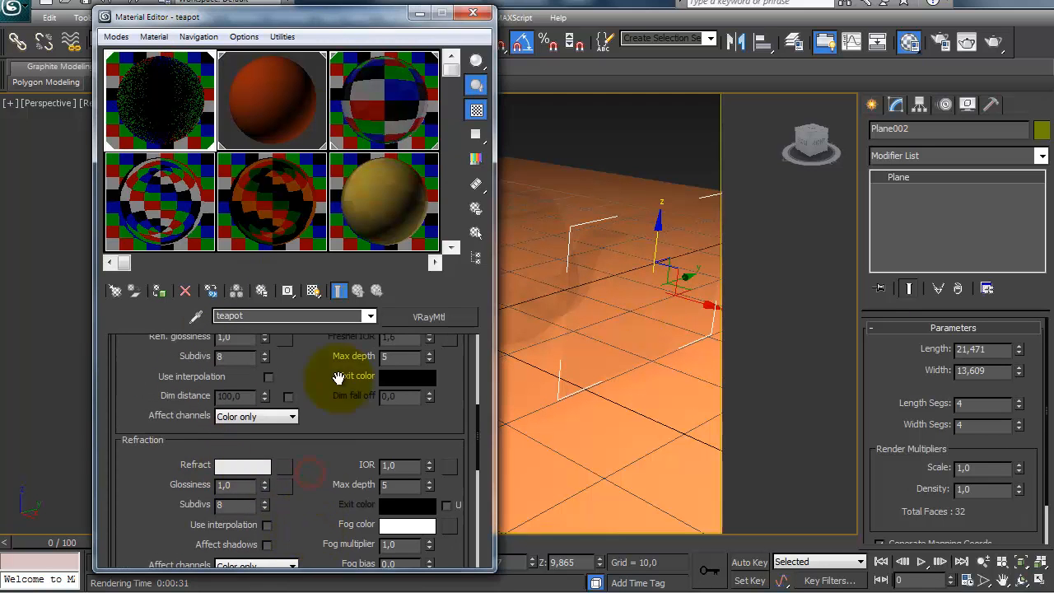
{"action": "left_click", "coordinate": [405, 77]}
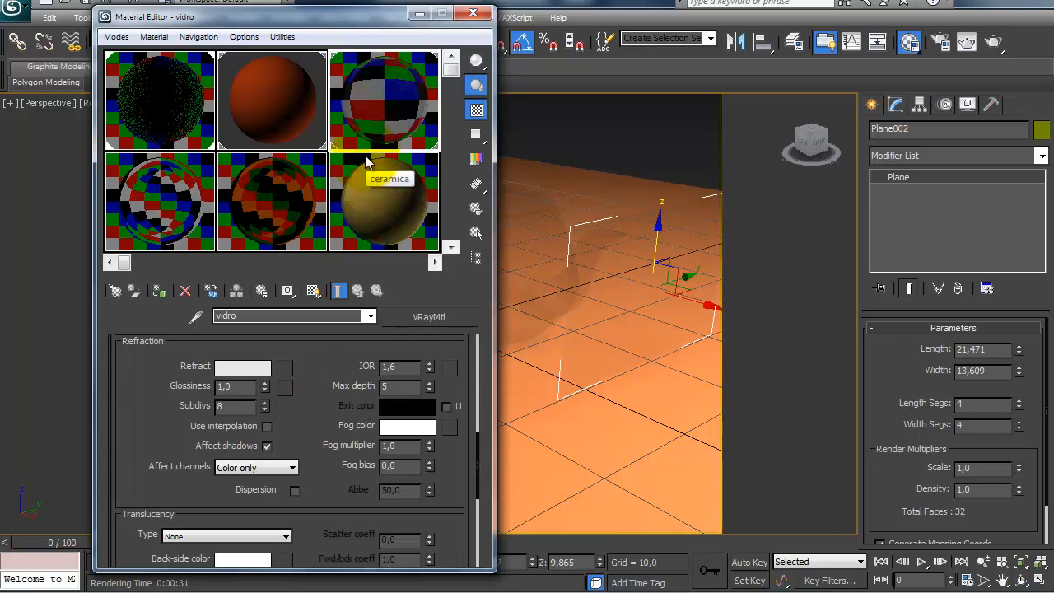
{"action": "left_click_drag", "start_coordinate": [363, 155], "coordinate": [276, 156]}
{"action": "left_click", "coordinate": [371, 108]}
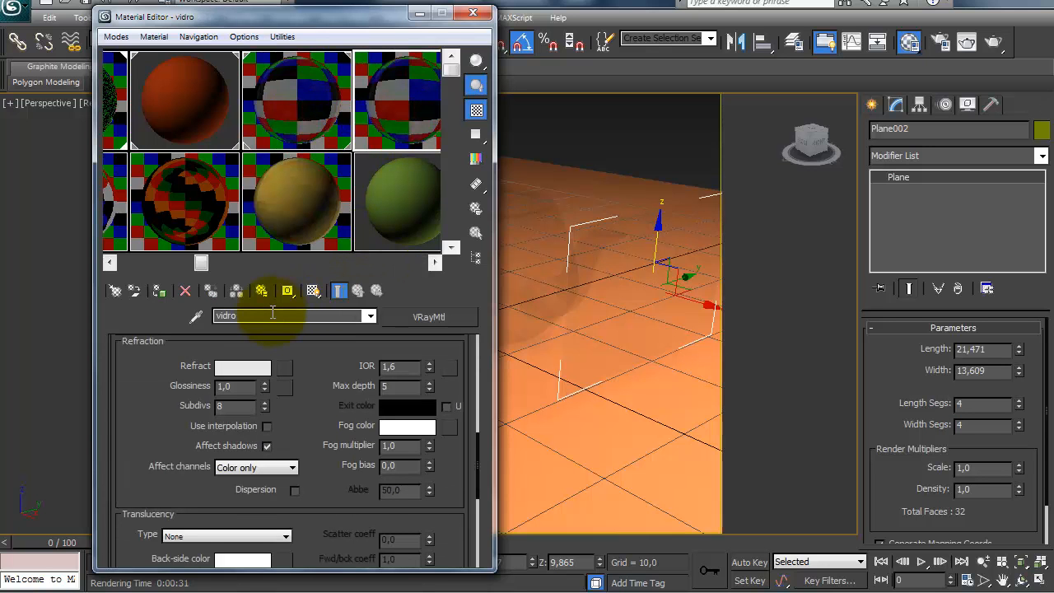
{"action": "type", "text": "sem refra"}
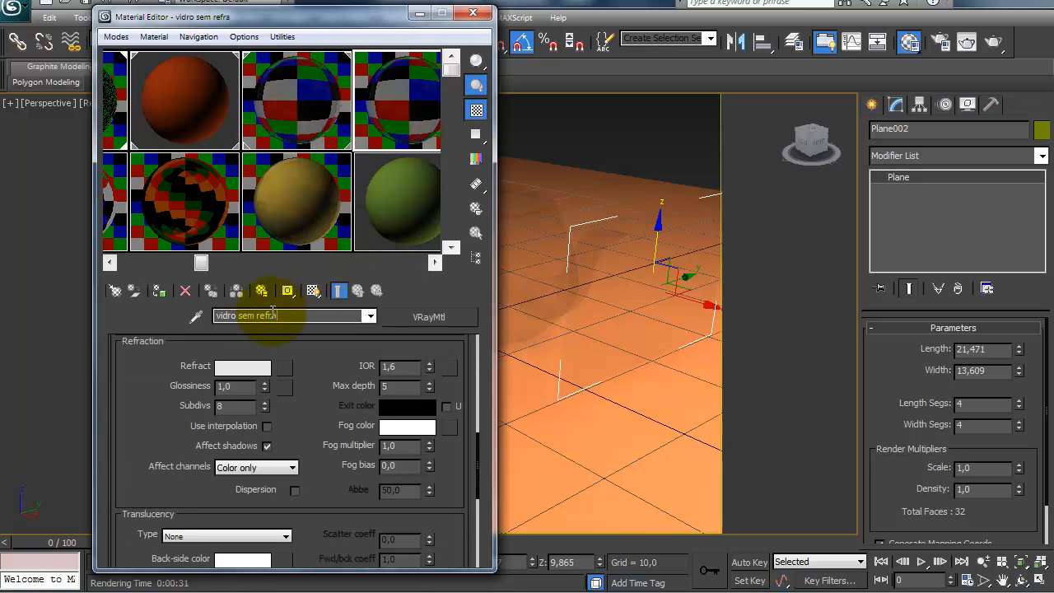
{"action": "type", "text": "ção"}
Step: Check the reflection and refraction settings of vidro sem refração and set its refraction IOR to 1
{"action": "scroll", "coordinate": [165, 411], "scroll_direction": "up", "scroll_amount": 10}
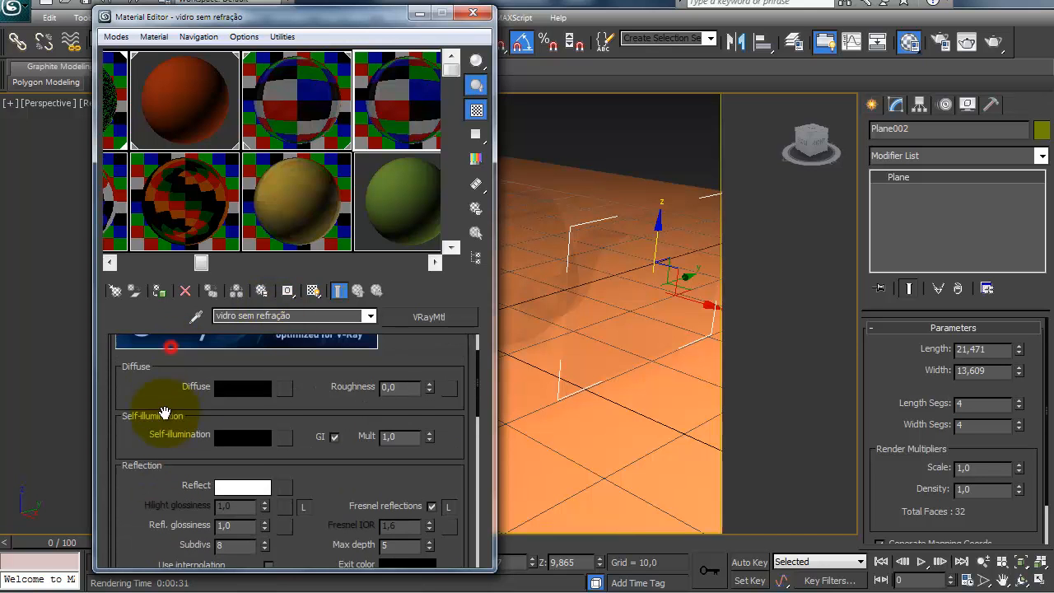
{"action": "left_click_drag", "start_coordinate": [187, 426], "coordinate": [189, 392]}
{"action": "left_click_drag", "start_coordinate": [143, 485], "coordinate": [153, 368]}
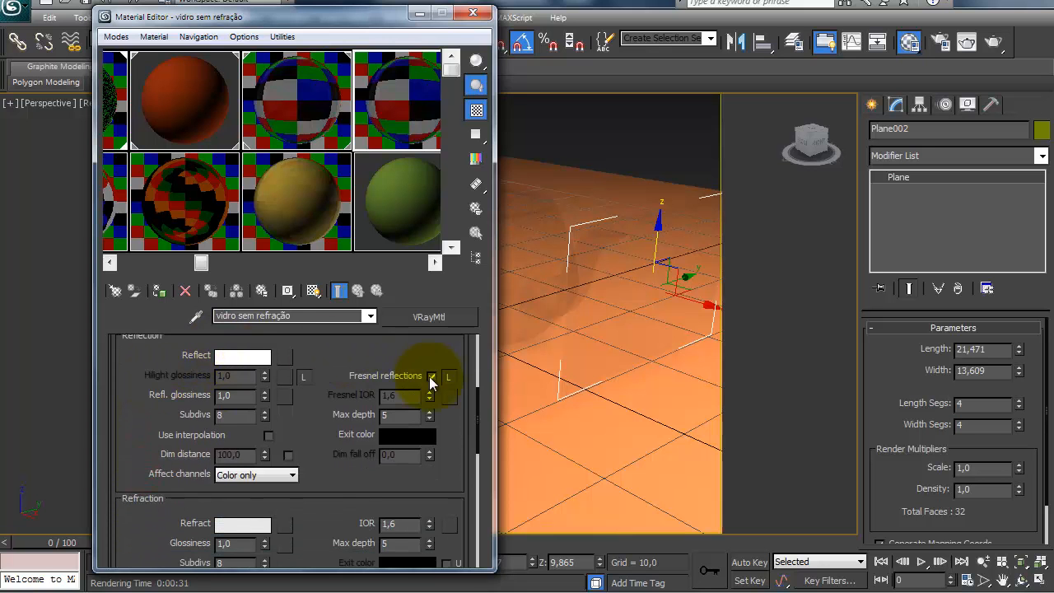
{"action": "left_click_drag", "start_coordinate": [339, 494], "coordinate": [330, 352]}
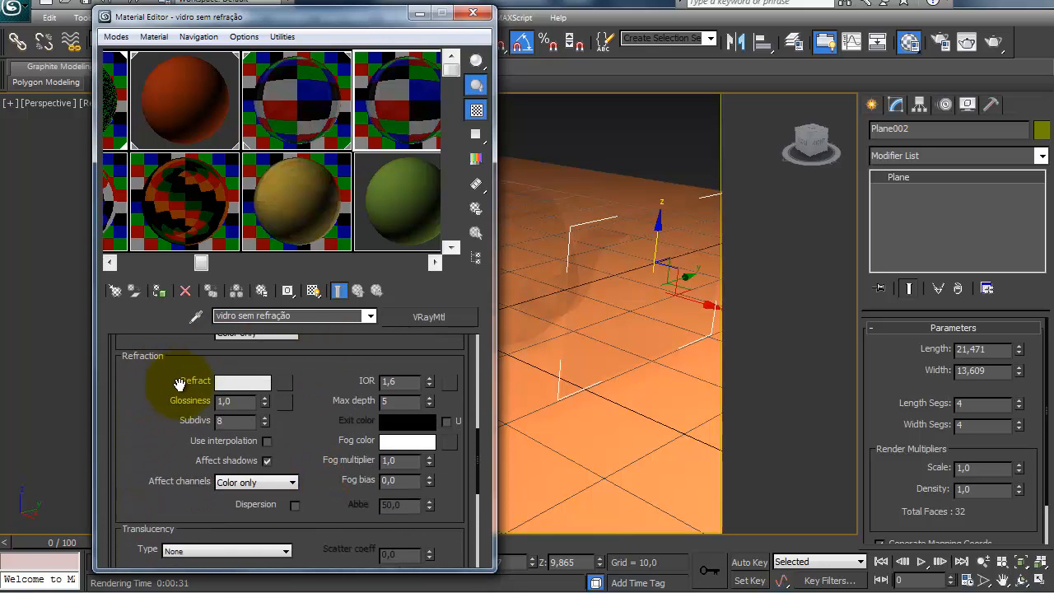
{"action": "left_click_drag", "start_coordinate": [182, 400], "coordinate": [177, 387]}
{"action": "left_click", "coordinate": [245, 367]}
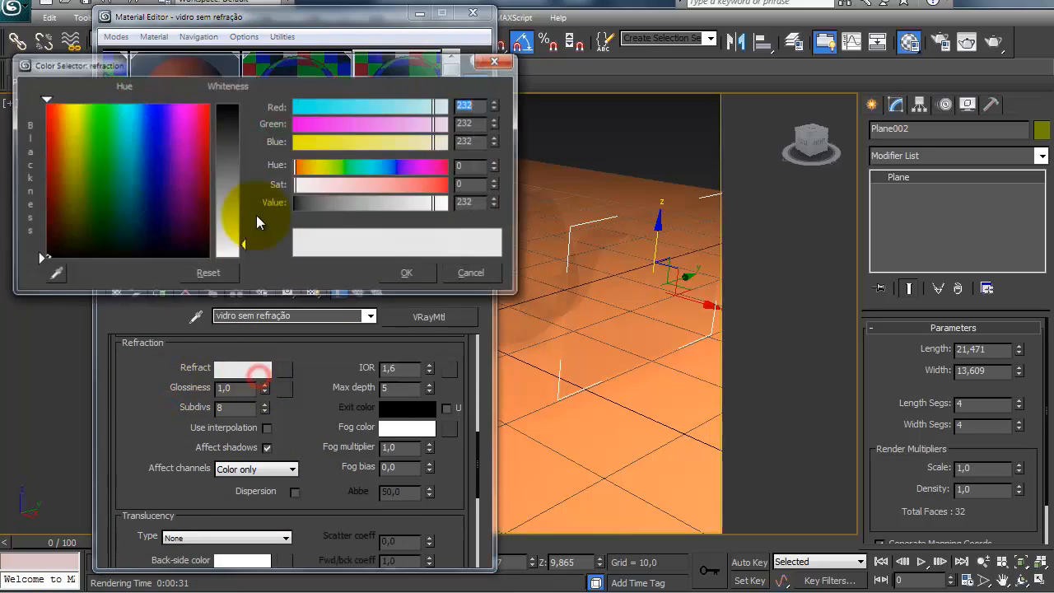
{"action": "left_click", "coordinate": [408, 274]}
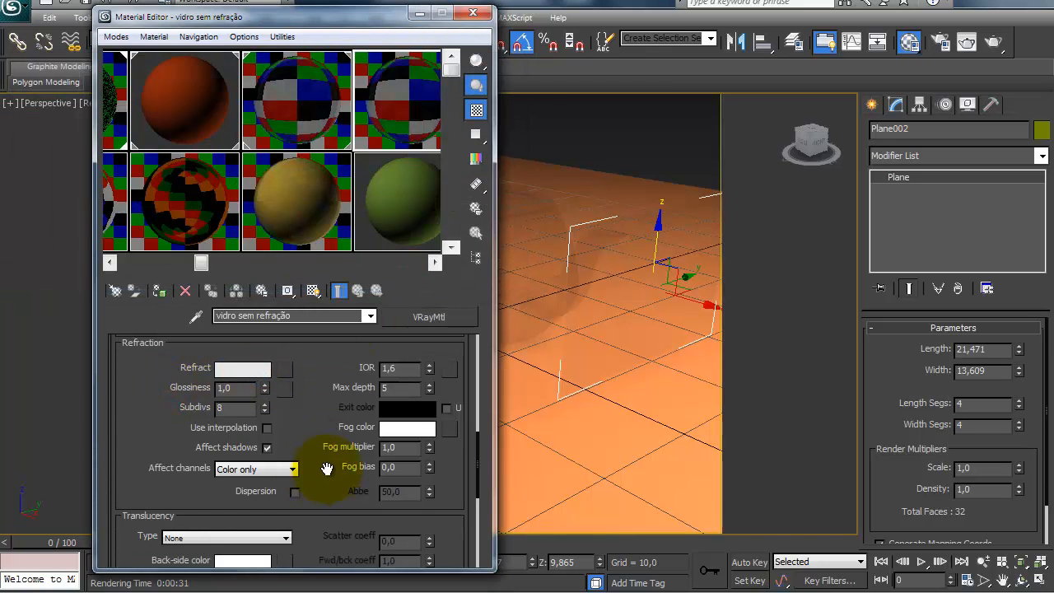
{"action": "left_click_drag", "start_coordinate": [324, 469], "coordinate": [325, 459]}
{"action": "double_click", "coordinate": [392, 358]}
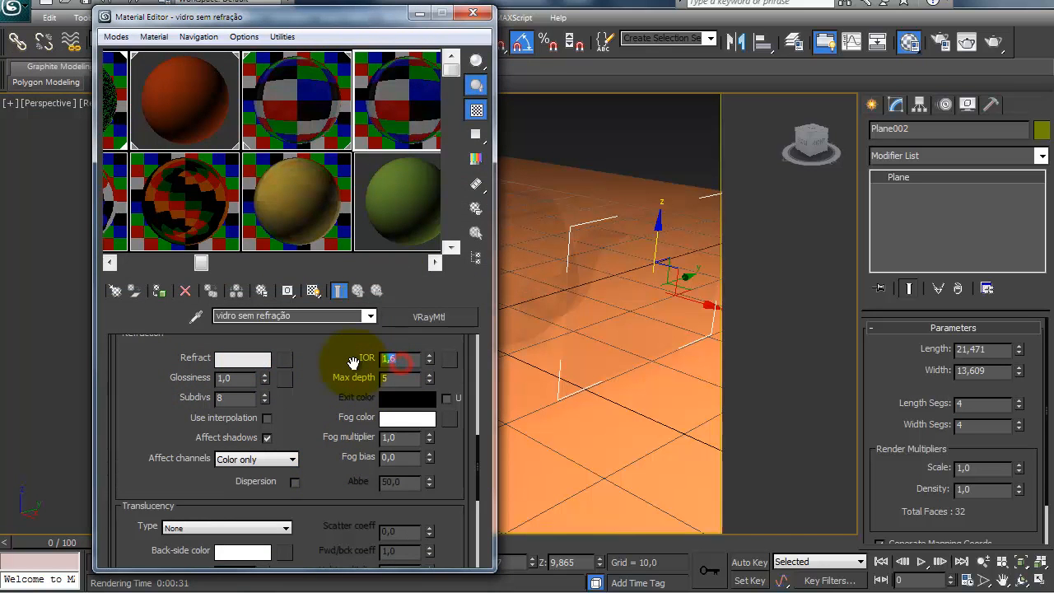
{"action": "type", "text": "1"}
{"action": "key", "text": "Return"}
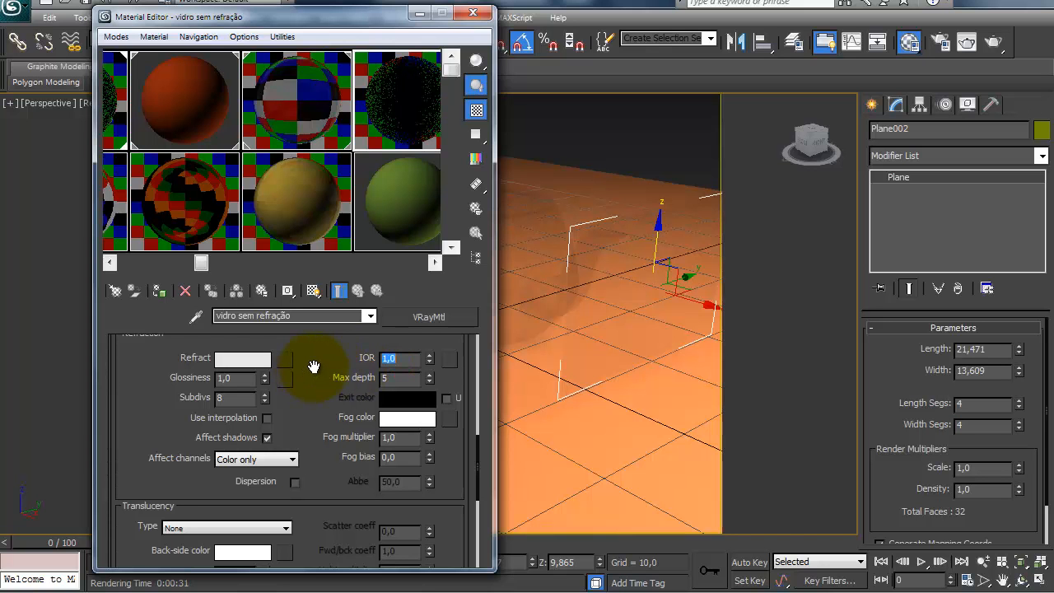
Step: Review the last rendered frame, then examine the copied material's reflection settings and refraction IOR
{"action": "left_click", "coordinate": [966, 41]}
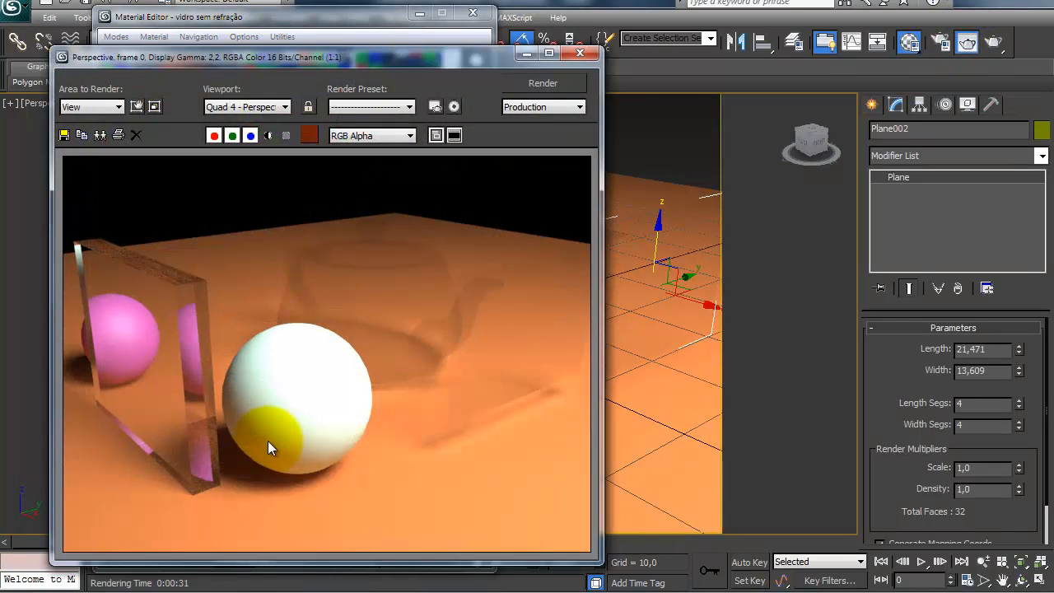
{"action": "left_click", "coordinate": [579, 54]}
{"action": "scroll", "coordinate": [347, 379], "scroll_direction": "up", "scroll_amount": 3}
{"action": "left_click_drag", "start_coordinate": [347, 401], "coordinate": [435, 348]}
{"action": "left_click_drag", "start_coordinate": [308, 460], "coordinate": [321, 423]}
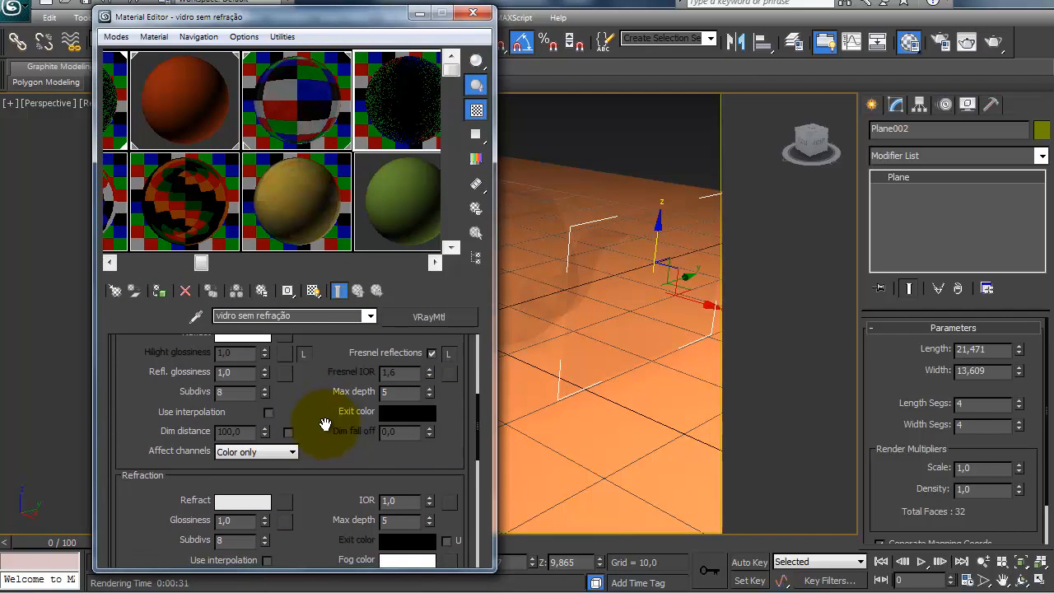
{"action": "double_click", "coordinate": [393, 500]}
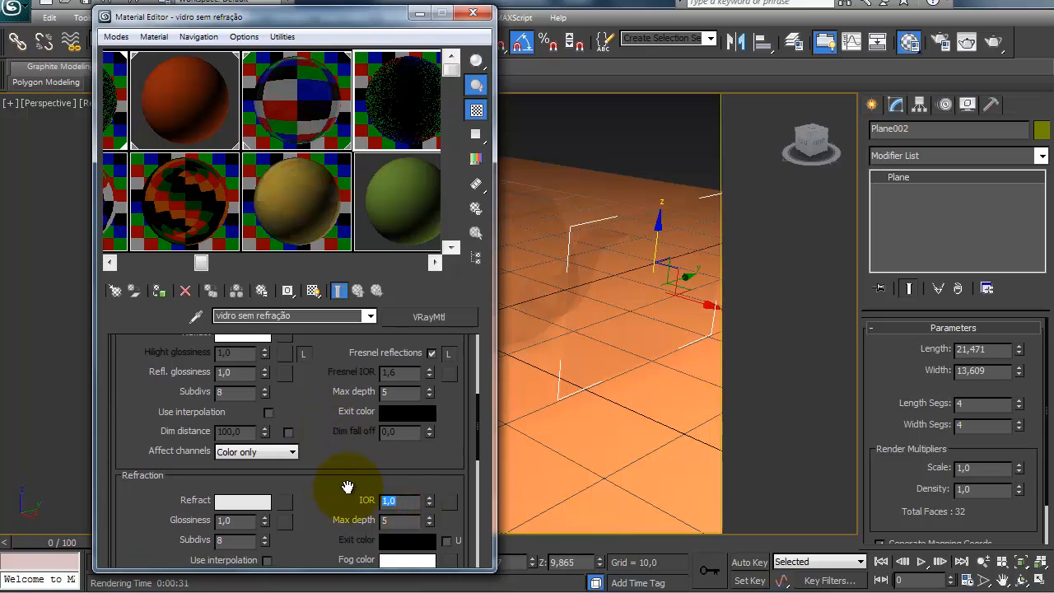
{"action": "left_click_drag", "start_coordinate": [322, 419], "coordinate": [314, 520]}
{"action": "left_click", "coordinate": [328, 472]}
{"action": "left_click_drag", "start_coordinate": [324, 433], "coordinate": [315, 343]}
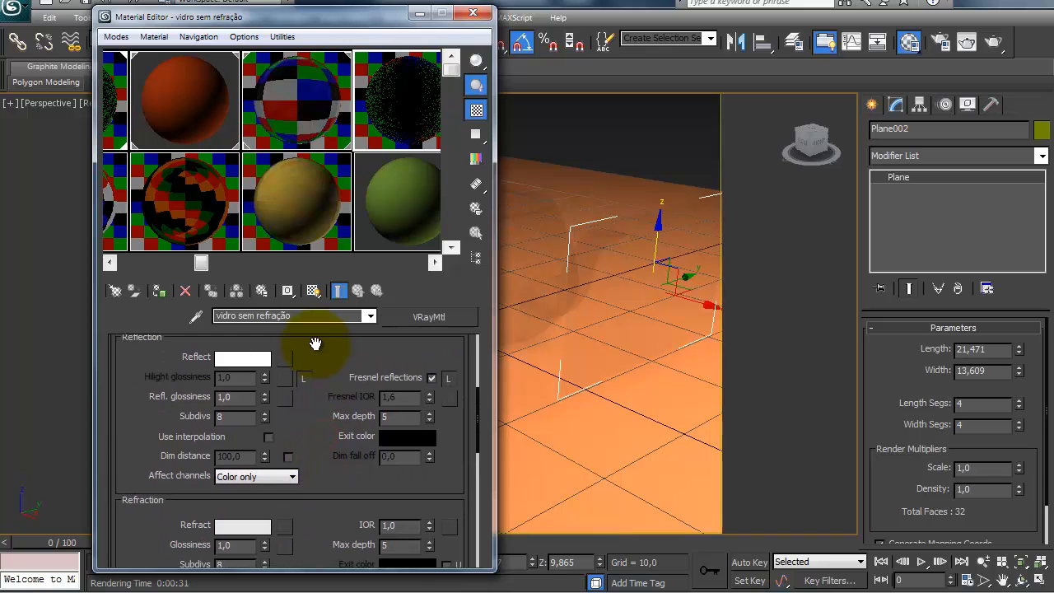
Step: Unlock the Fresnel IOR from the refraction IOR in vidro sem refração, keeping the Fresnel IOR at 1.6
{"action": "left_click", "coordinate": [448, 379]}
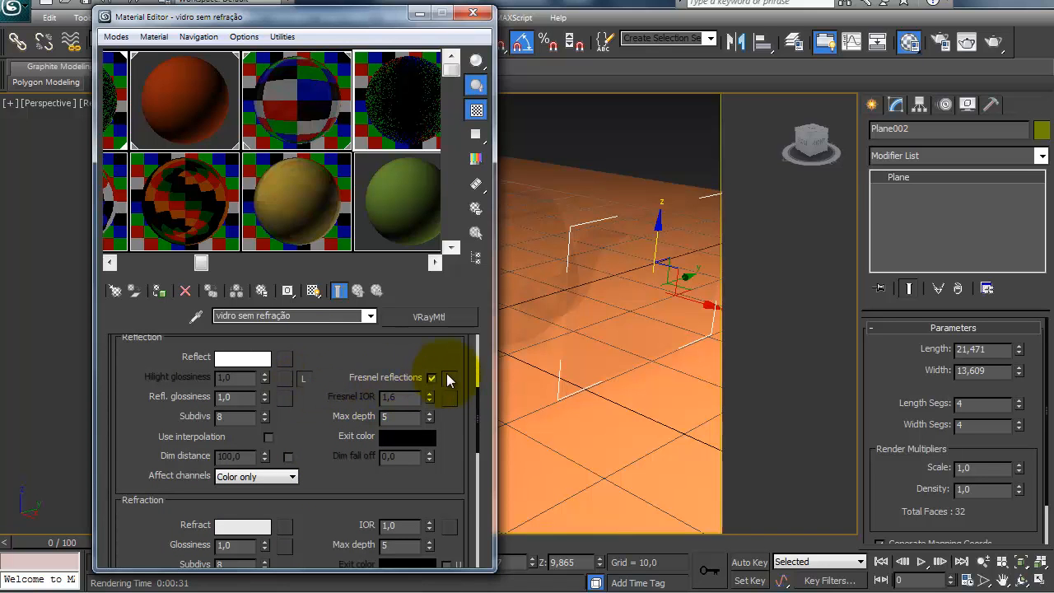
{"action": "left_click_drag", "start_coordinate": [317, 420], "coordinate": [331, 364]}
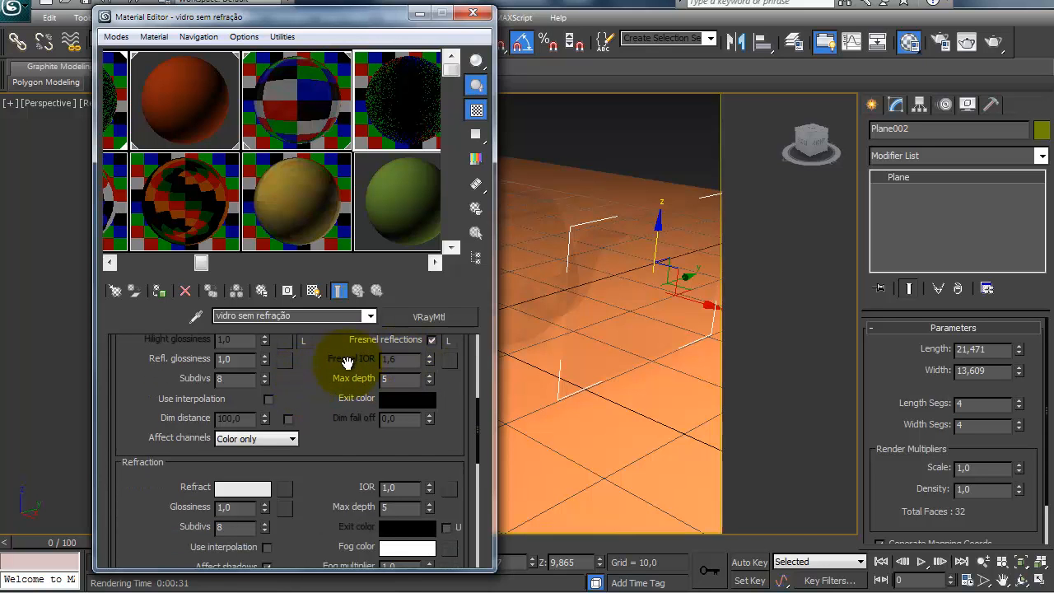
{"action": "mouse_move", "coordinate": [320, 405]}
{"action": "left_mouse_down"}
{"action": "mouse_move", "coordinate": [316, 447]}
{"action": "mouse_move", "coordinate": [310, 407]}
{"action": "left_mouse_up"}
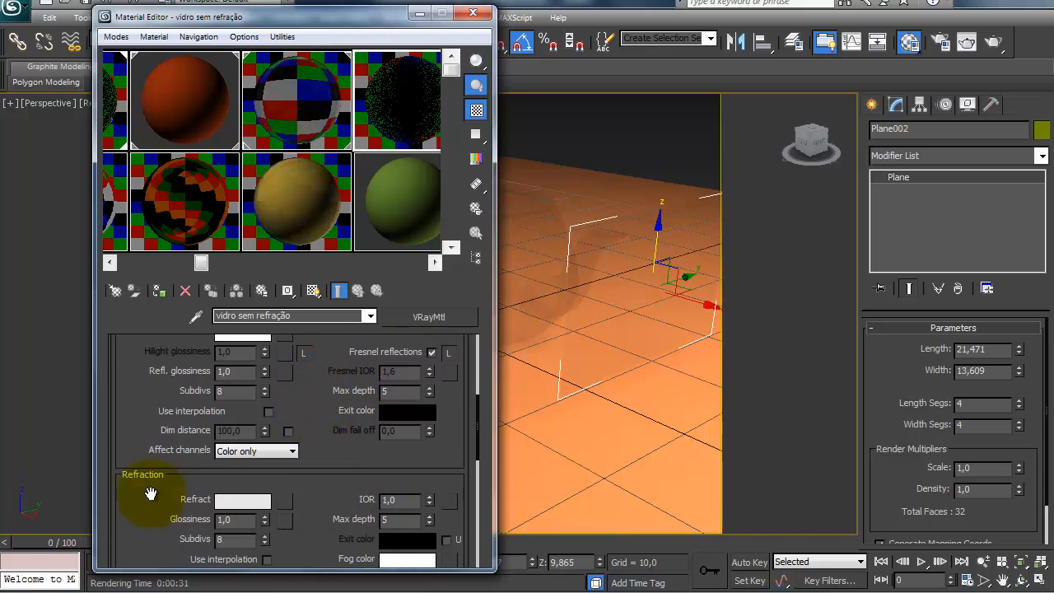
{"action": "left_click_drag", "start_coordinate": [329, 460], "coordinate": [331, 476]}
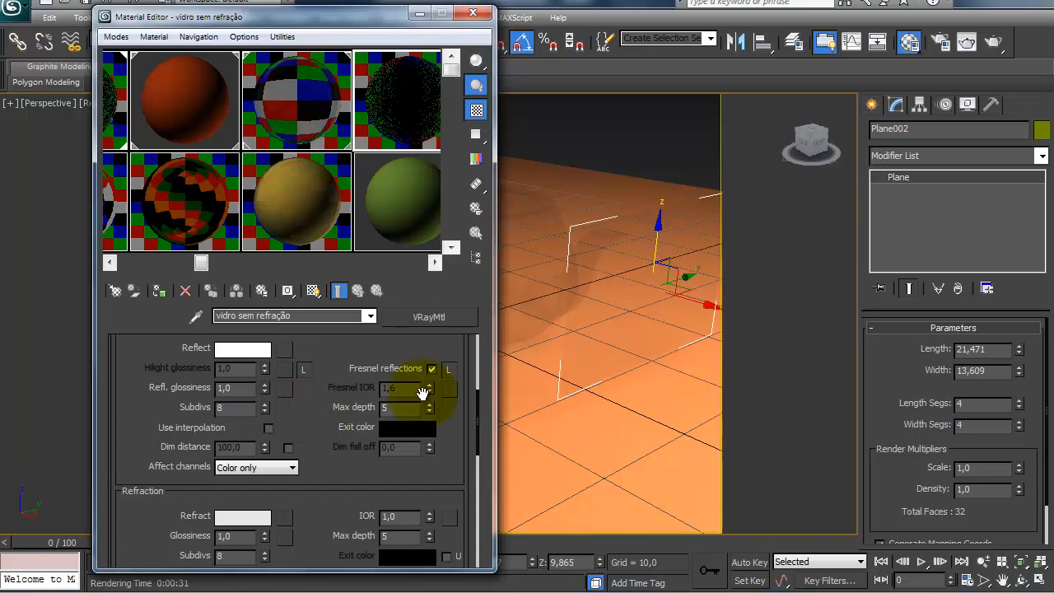
{"action": "left_click", "coordinate": [449, 368]}
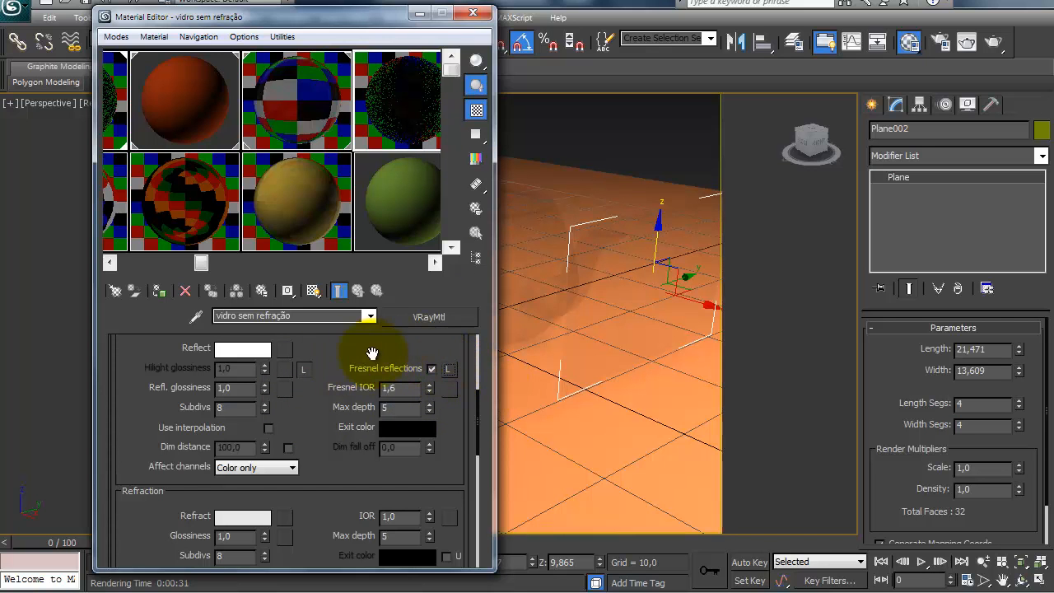
{"action": "left_click_drag", "start_coordinate": [334, 436], "coordinate": [335, 431]}
{"action": "left_click_drag", "start_coordinate": [407, 382], "coordinate": [342, 384]}
{"action": "left_click_drag", "start_coordinate": [334, 430], "coordinate": [334, 421]}
{"action": "left_click_drag", "start_coordinate": [282, 480], "coordinate": [294, 515]}
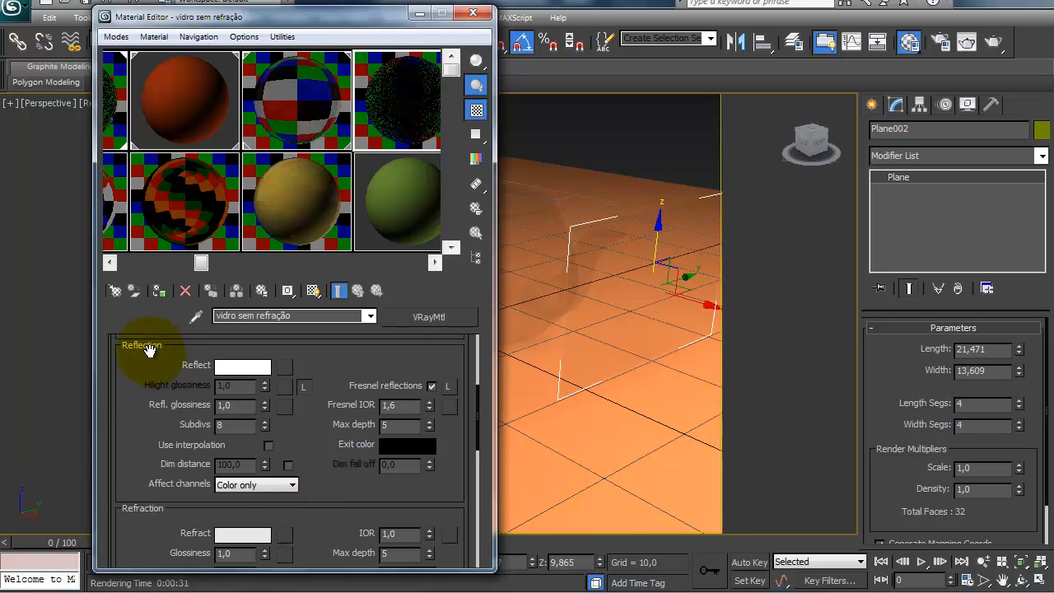
{"action": "double_click", "coordinate": [398, 405]}
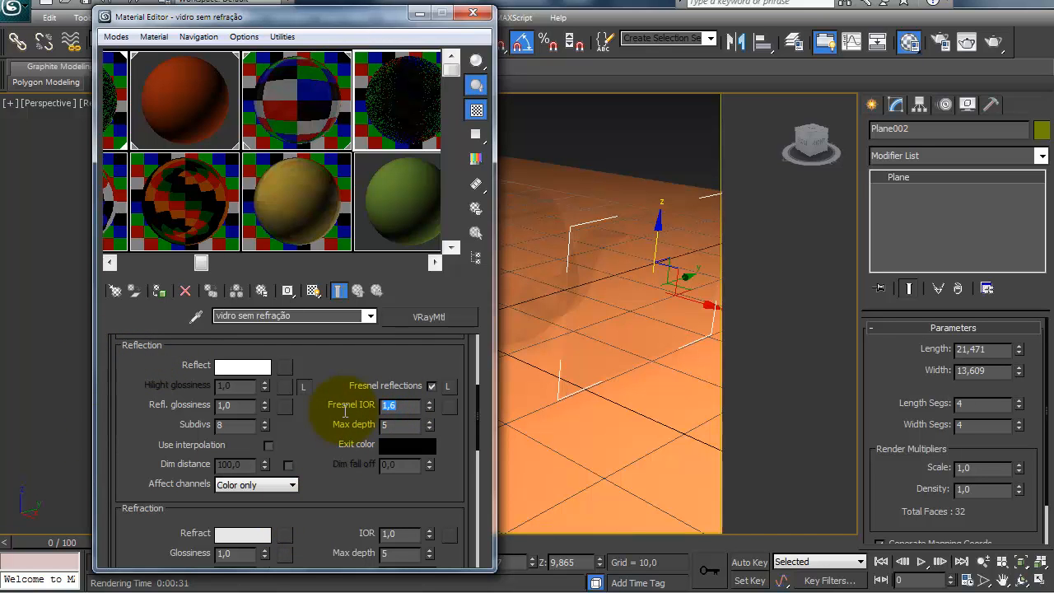
{"action": "scroll", "coordinate": [302, 405], "scroll_direction": "down", "scroll_amount": 3}
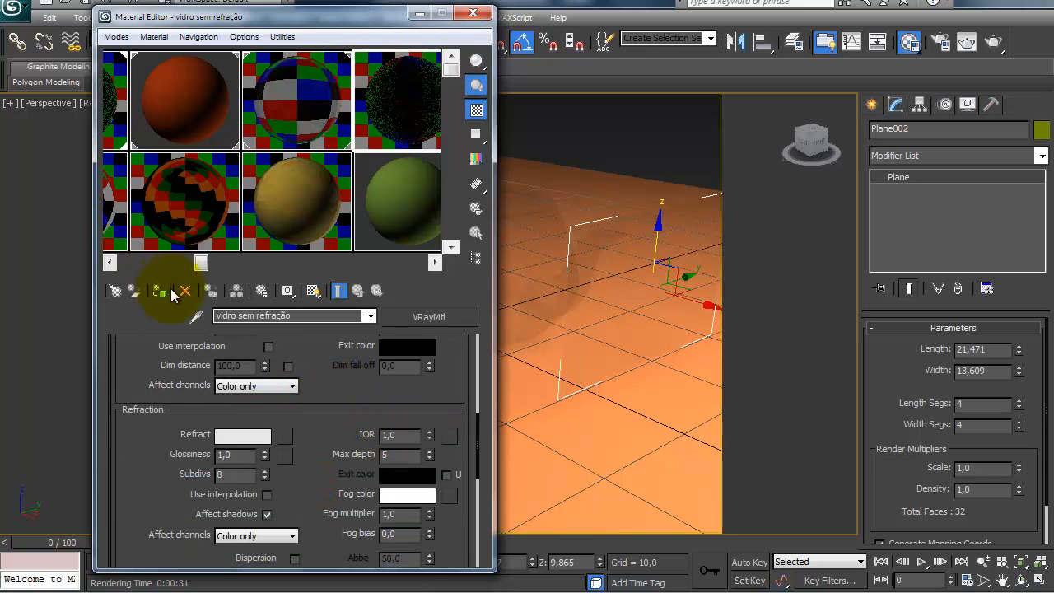
Step: Assign vidro sem refração to the teapot and close the Material Editor
{"action": "left_click", "coordinate": [530, 228]}
{"action": "left_click", "coordinate": [158, 291]}
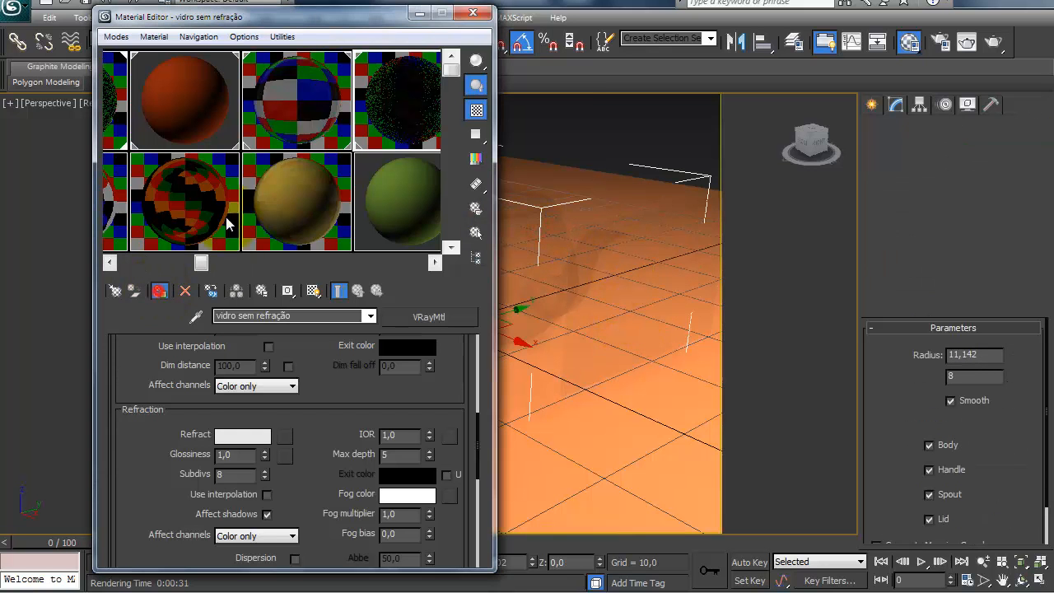
{"action": "left_click", "coordinate": [465, 17]}
Step: Render the perspective view and inspect the teapot's reflections and transparency up close in the rendered frame
{"action": "key", "text": "shift+q"}
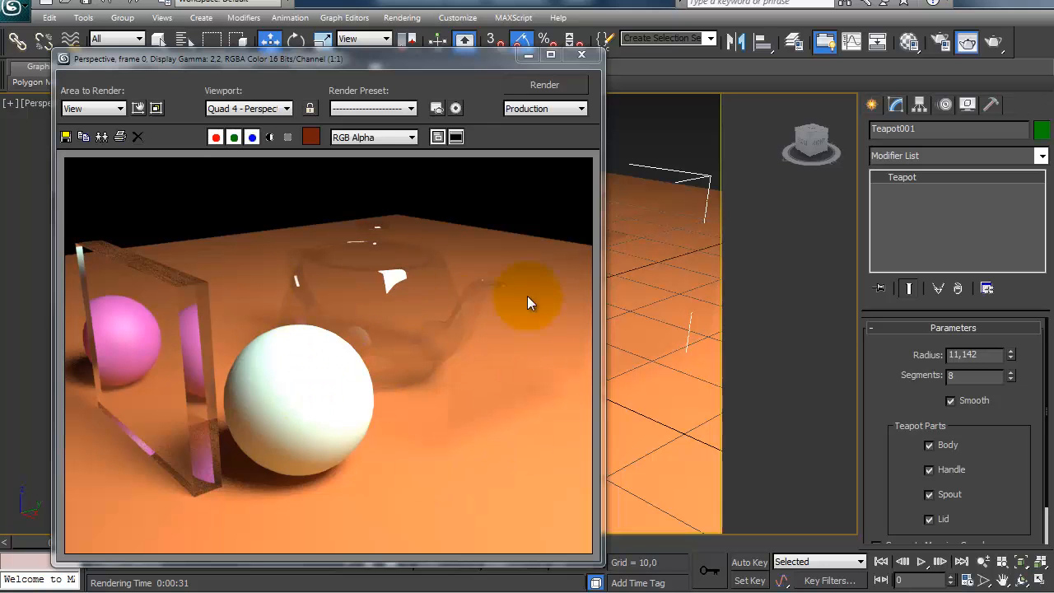
{"action": "left_click", "coordinate": [462, 325], "text": "ctrl"}
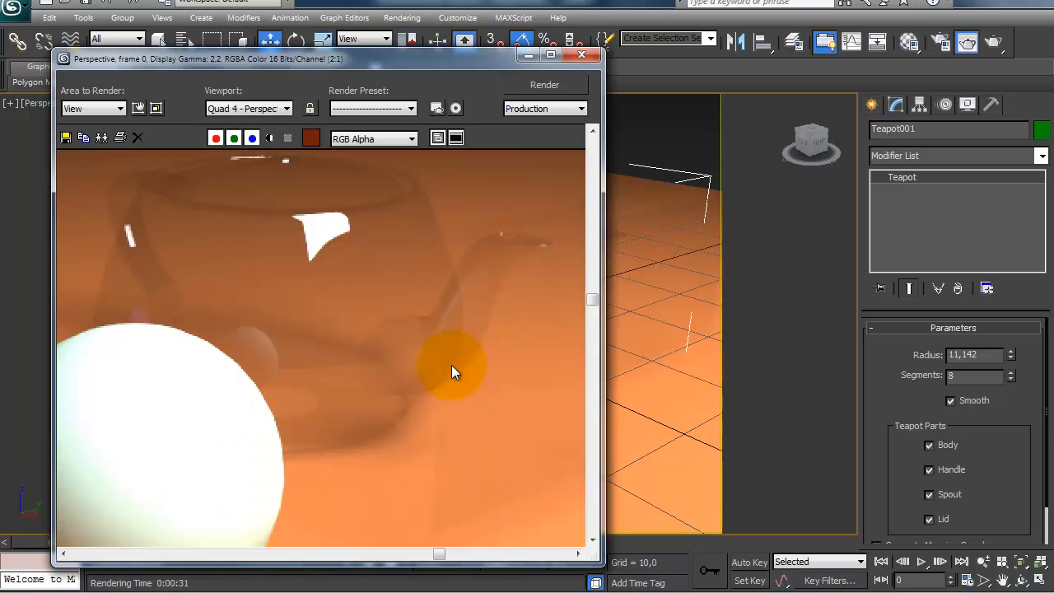
{"action": "right_click", "coordinate": [462, 358], "text": "ctrl"}
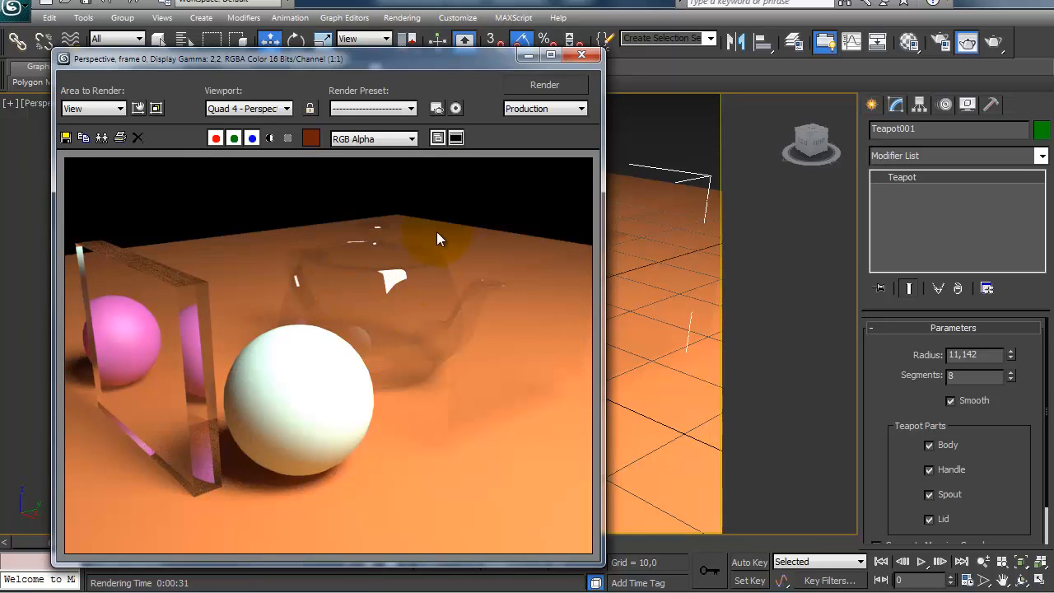
{"action": "left_click", "coordinate": [583, 61]}
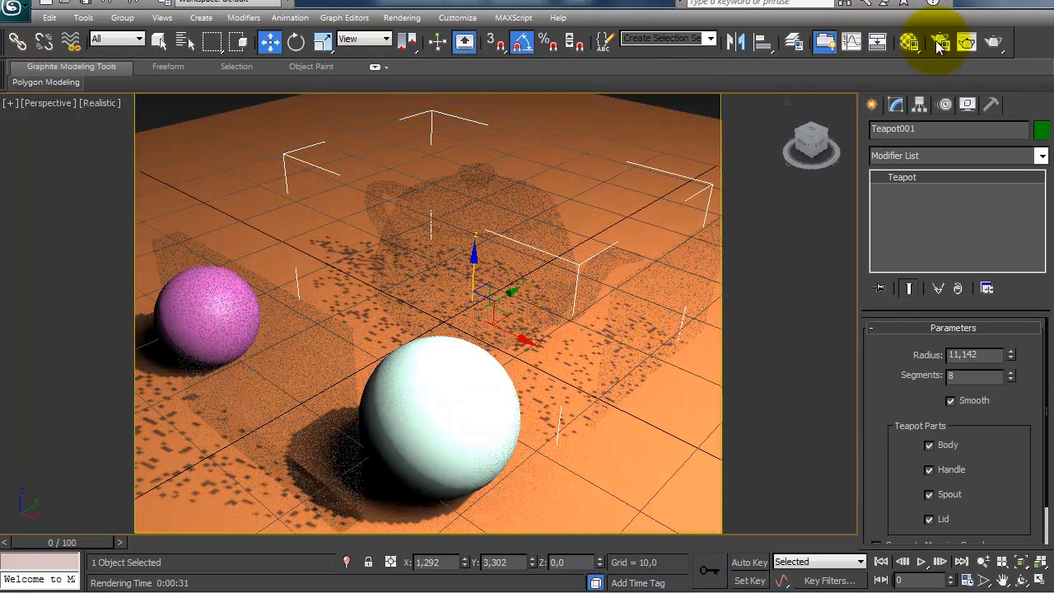
Step: Review the Fresnel IOR and refraction settings of vidro sem refração, comparing them with the teapot material
{"action": "key", "text": "m"}
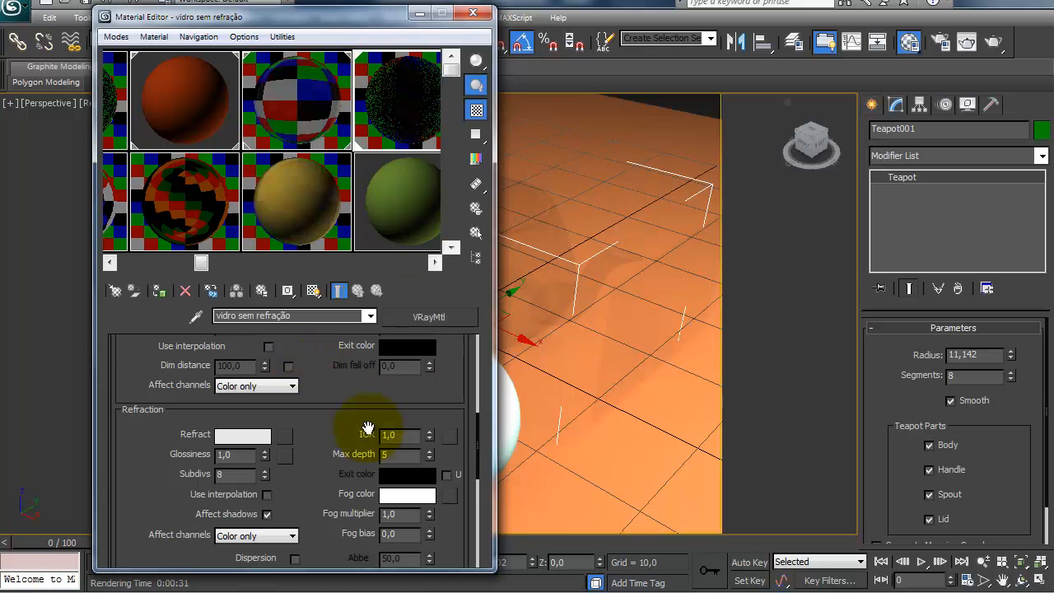
{"action": "left_click_drag", "start_coordinate": [358, 411], "coordinate": [346, 405]}
{"action": "left_click_drag", "start_coordinate": [339, 470], "coordinate": [331, 496]}
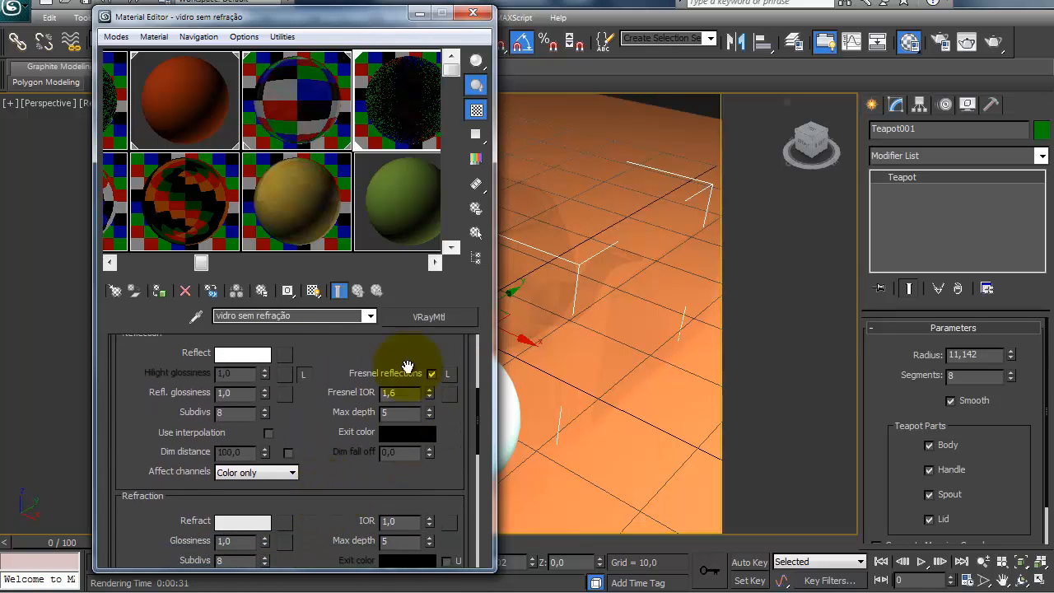
{"action": "left_click_drag", "start_coordinate": [346, 400], "coordinate": [358, 381]}
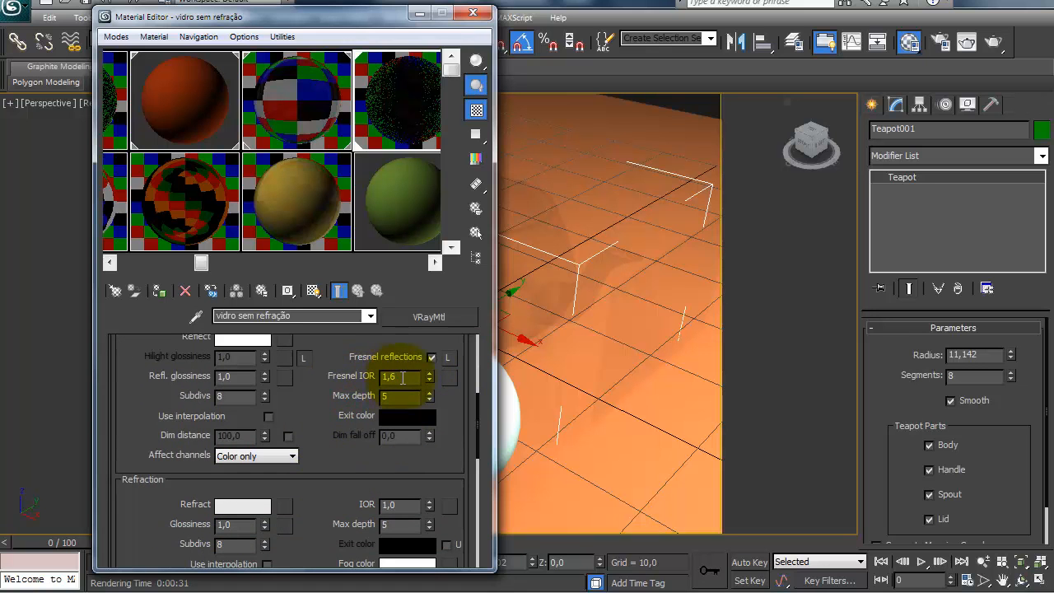
{"action": "left_click_drag", "start_coordinate": [325, 454], "coordinate": [311, 354]}
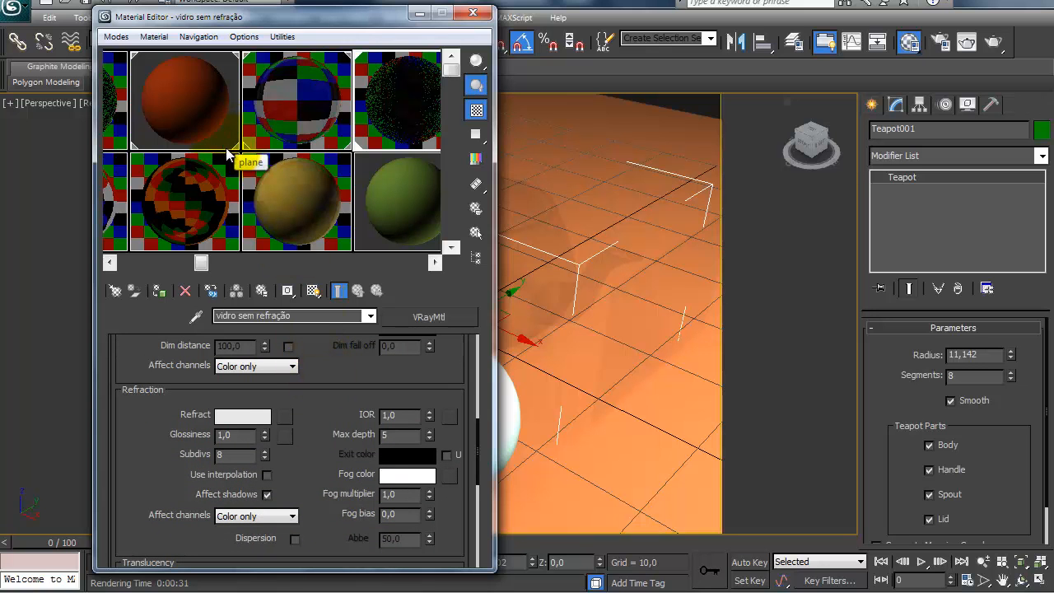
{"action": "left_click_drag", "start_coordinate": [222, 153], "coordinate": [581, 292]}
{"action": "left_click", "coordinate": [164, 99]}
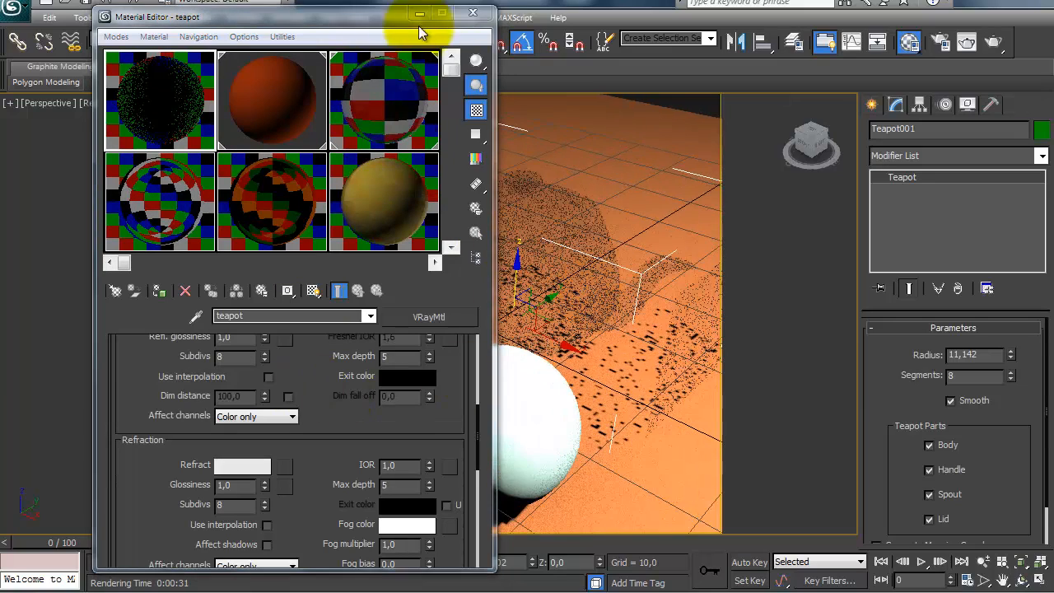
Step: Delete the two thin transparent panels standing beside the teapot
{"action": "left_click", "coordinate": [472, 13]}
{"action": "left_click", "coordinate": [211, 350]}
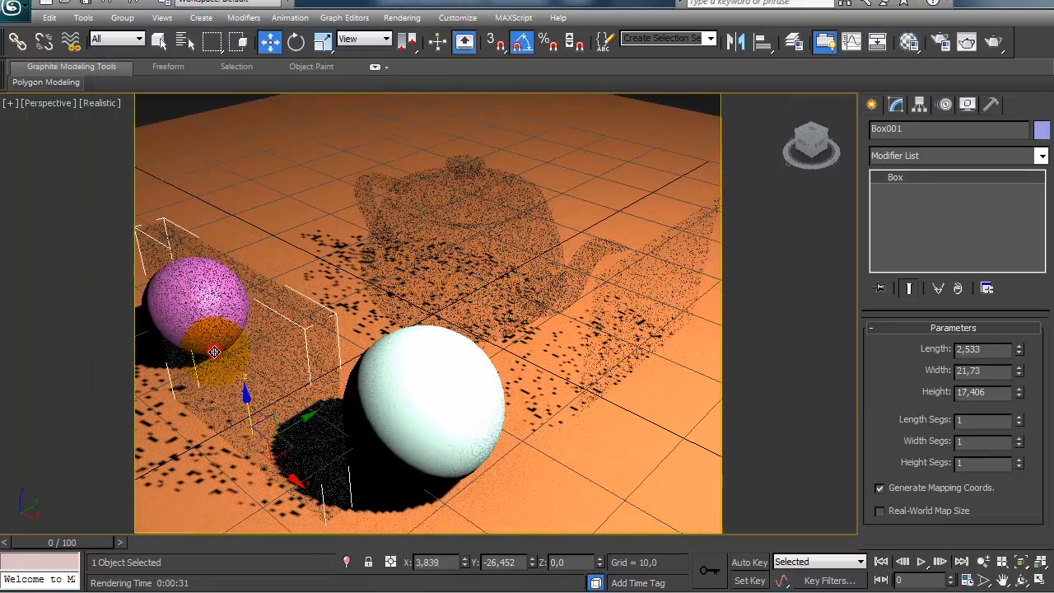
{"action": "key", "text": "Delete"}
{"action": "left_click", "coordinate": [616, 344]}
Step: Select the teapot and review the diffuse, reflection and refraction settings of the teapot material
{"action": "left_click", "coordinate": [463, 237]}
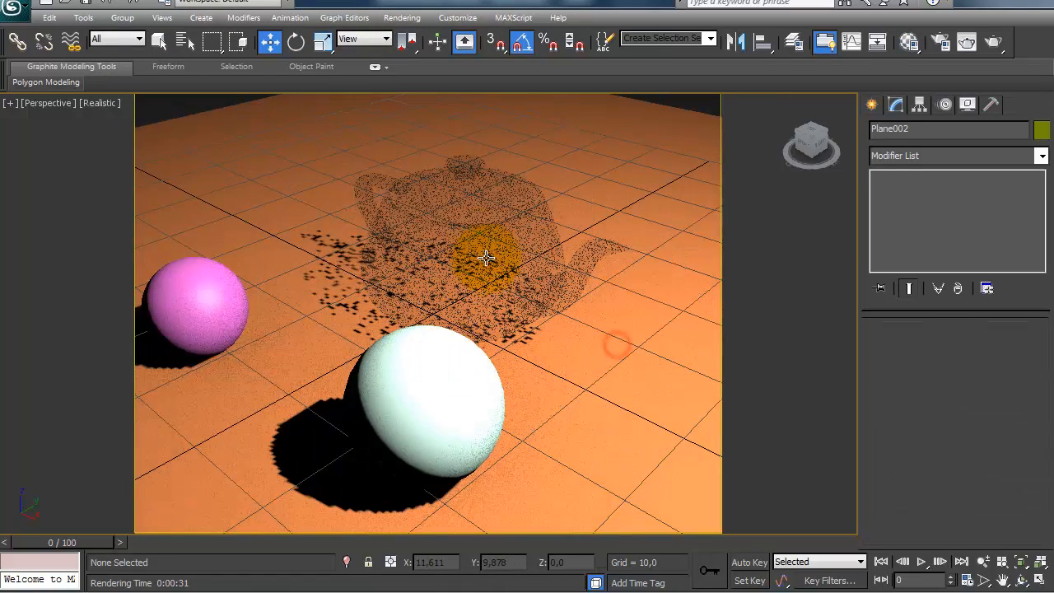
{"action": "middle_click_drag", "start_coordinate": [301, 296], "coordinate": [319, 293], "text": "alt"}
{"action": "key", "text": "m"}
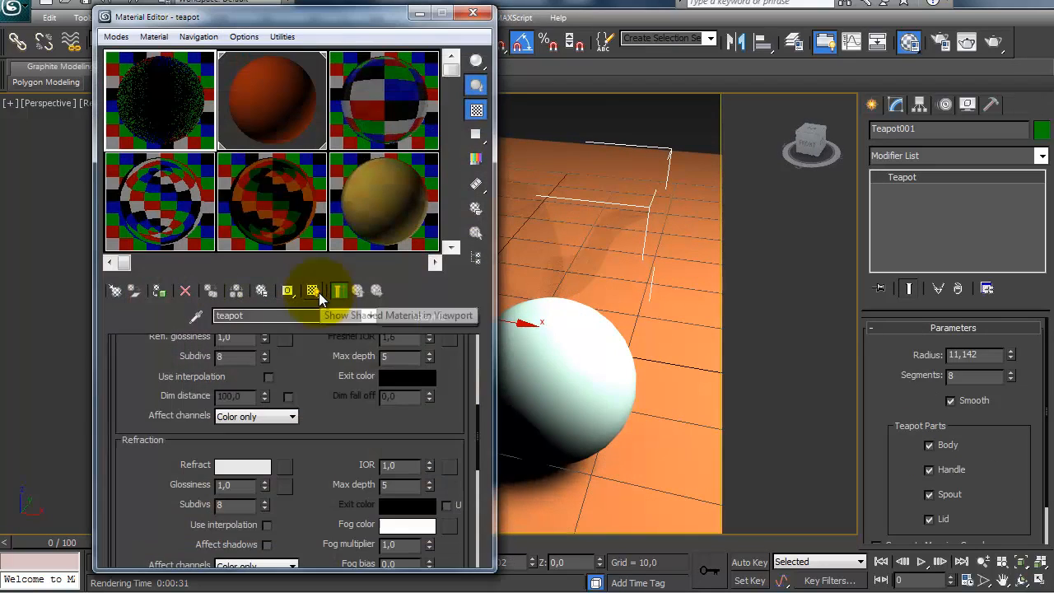
{"action": "scroll", "coordinate": [301, 423], "scroll_direction": "up", "scroll_amount": 6}
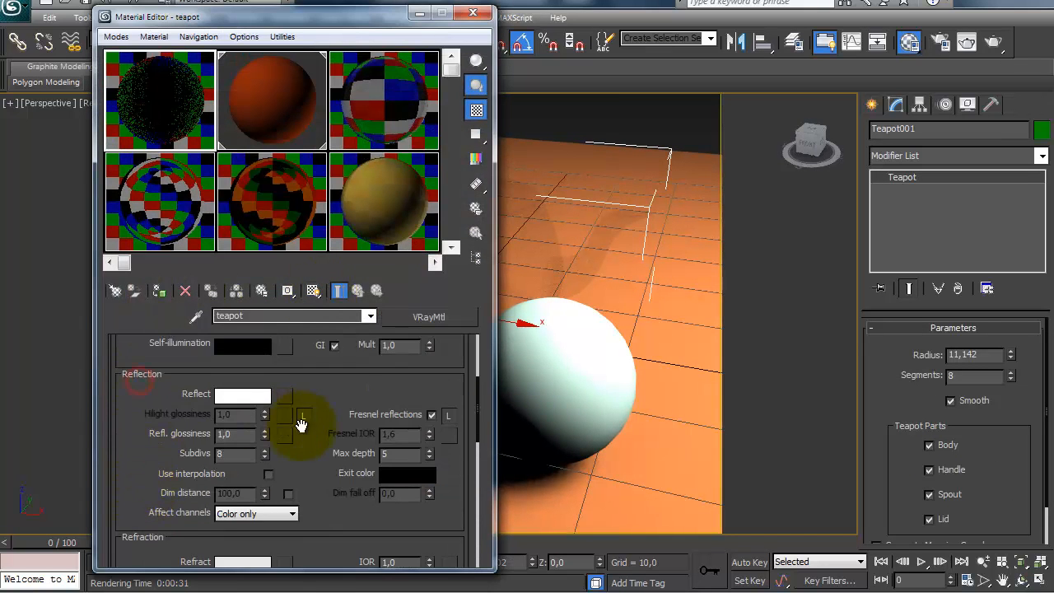
{"action": "scroll", "coordinate": [303, 424], "scroll_direction": "down", "scroll_amount": 2}
{"action": "scroll", "coordinate": [302, 425], "scroll_direction": "down", "scroll_amount": 2}
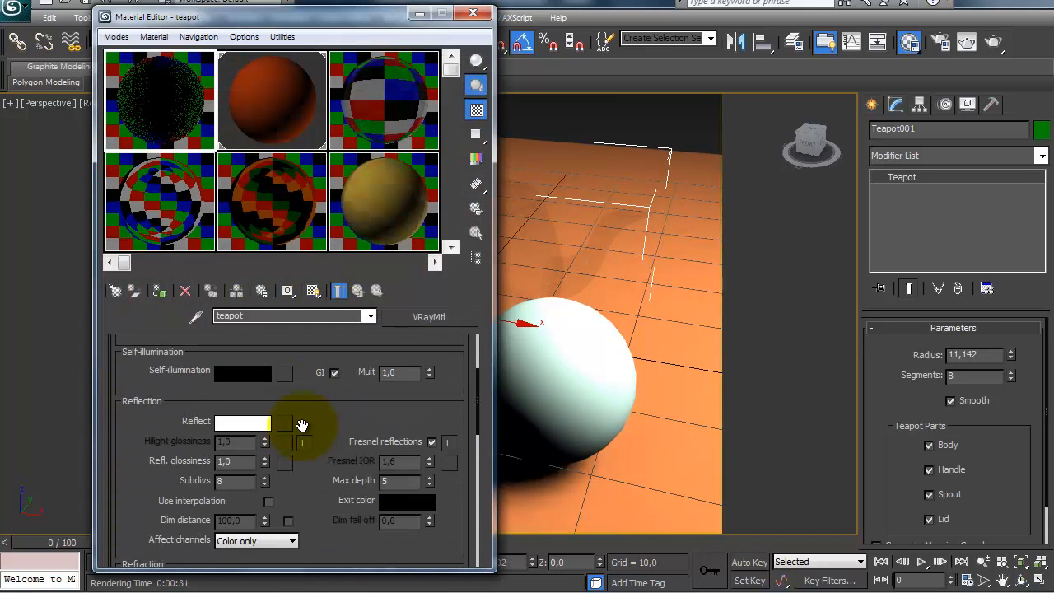
{"action": "scroll", "coordinate": [302, 425], "scroll_direction": "up", "scroll_amount": 3}
{"action": "scroll", "coordinate": [302, 424], "scroll_direction": "up", "scroll_amount": 1}
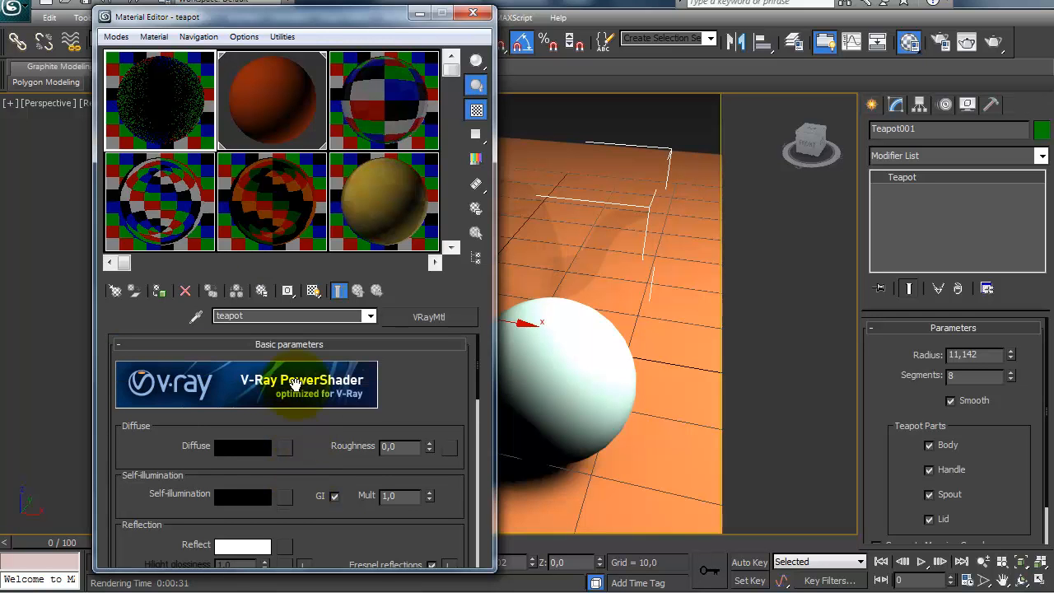
Step: Copy the vidro material and paste it as an independent copy over the teapot material
{"action": "left_click", "coordinate": [375, 103]}
{"action": "left_click_drag", "start_coordinate": [170, 411], "coordinate": [167, 439]}
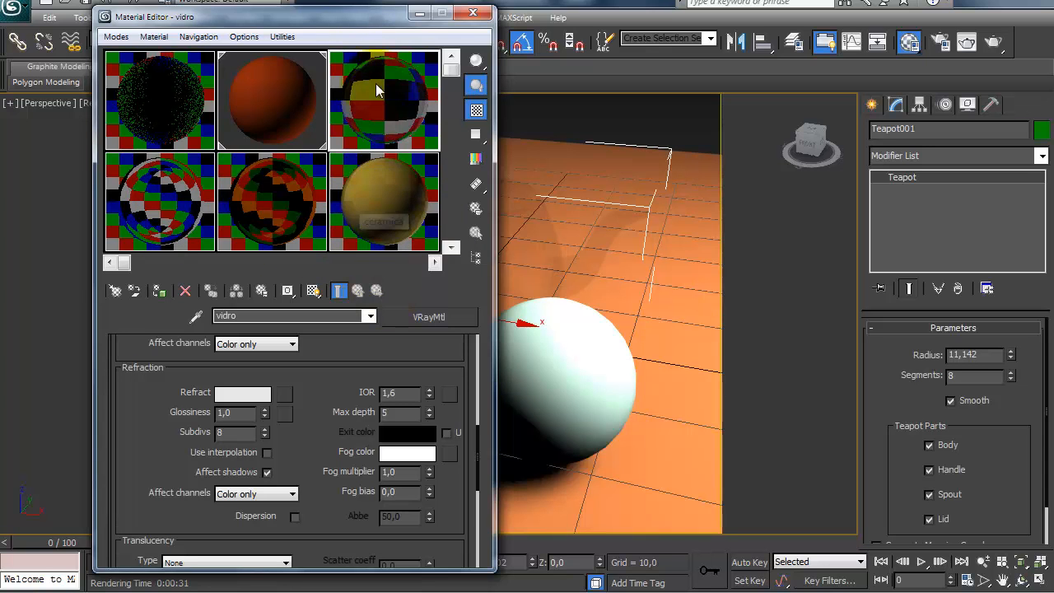
{"action": "right_click", "coordinate": [431, 318]}
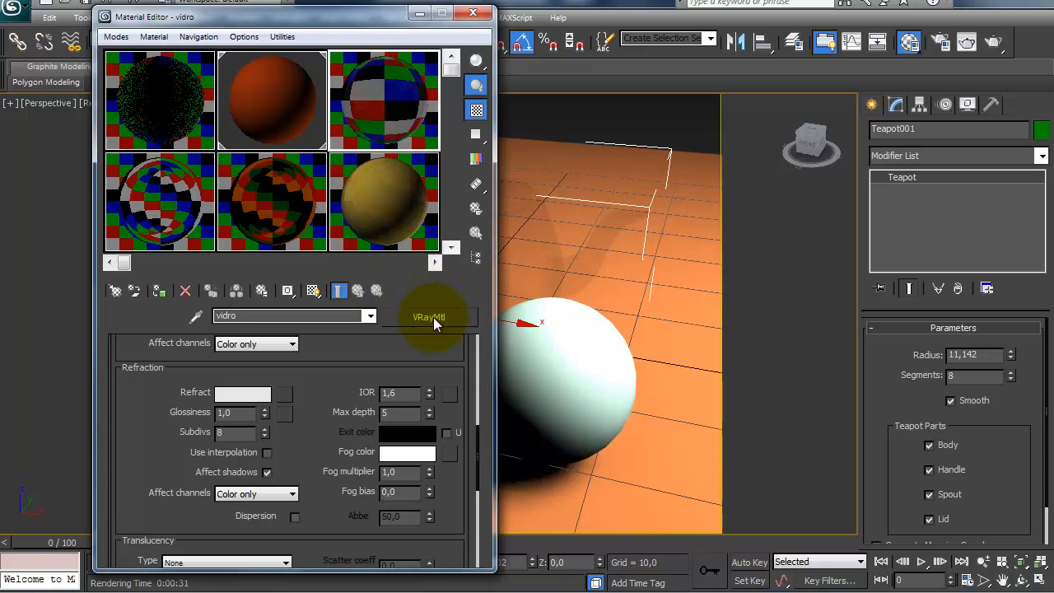
{"action": "left_click", "coordinate": [457, 346]}
{"action": "left_click", "coordinate": [170, 128]}
{"action": "right_click", "coordinate": [429, 318]}
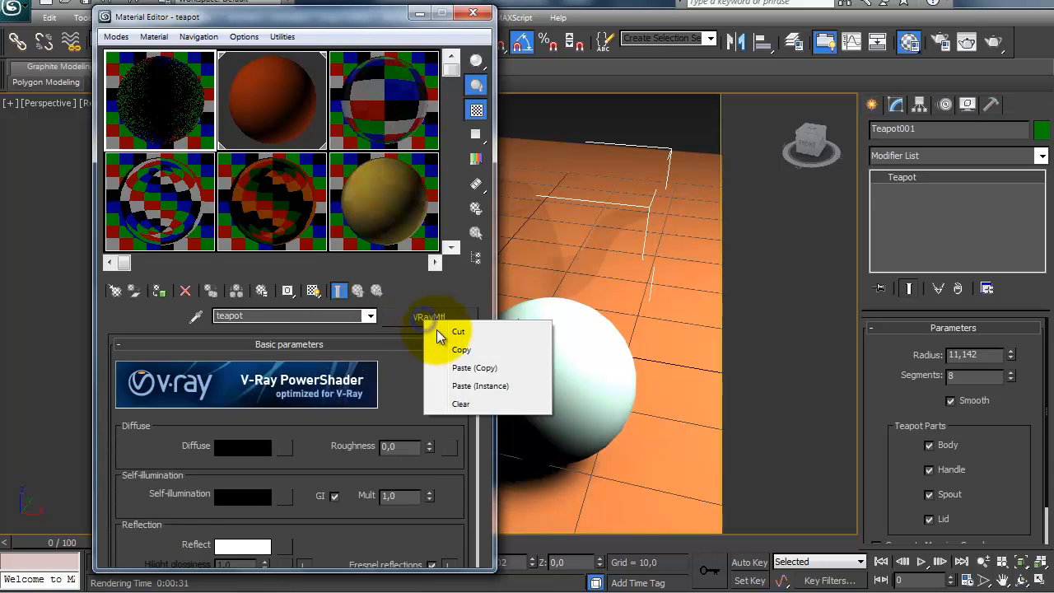
{"action": "left_click", "coordinate": [460, 367]}
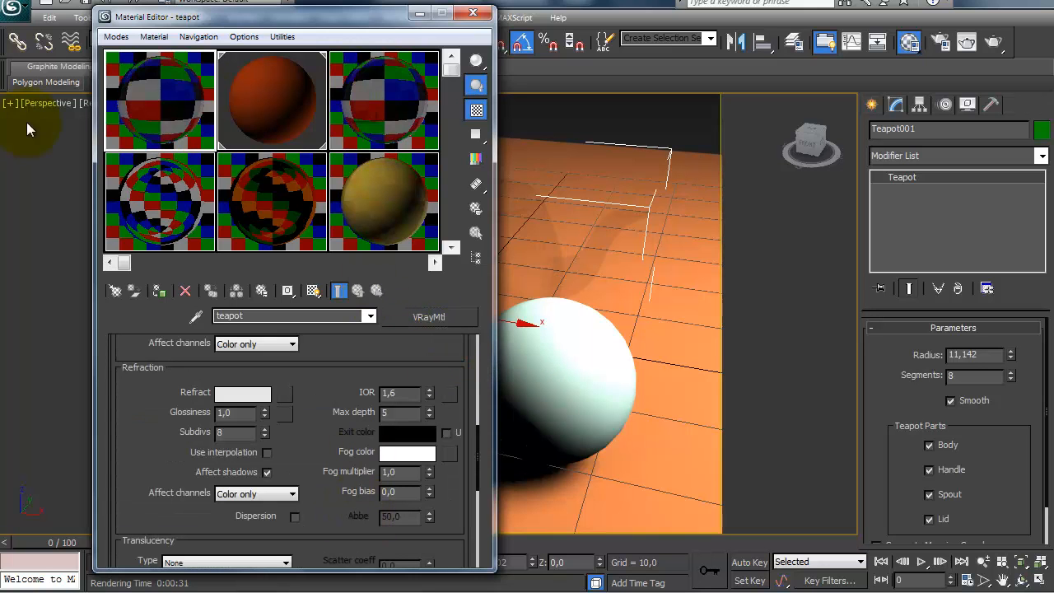
Step: Review the teapot material's refraction settings and the orange reflection color of the dourado material
{"action": "left_click_drag", "start_coordinate": [292, 346], "coordinate": [315, 342]}
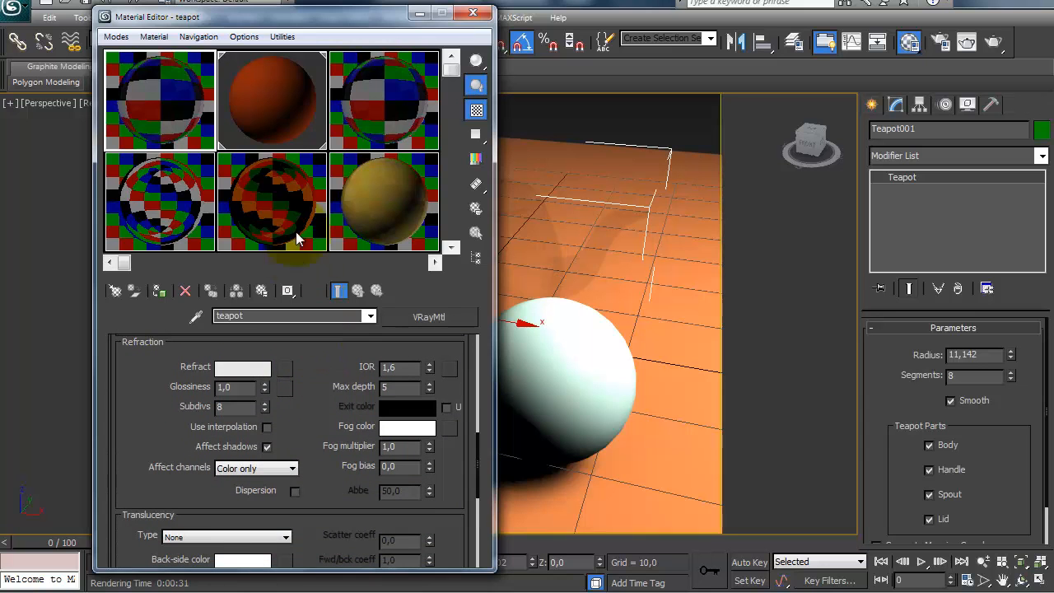
{"action": "left_click", "coordinate": [290, 205]}
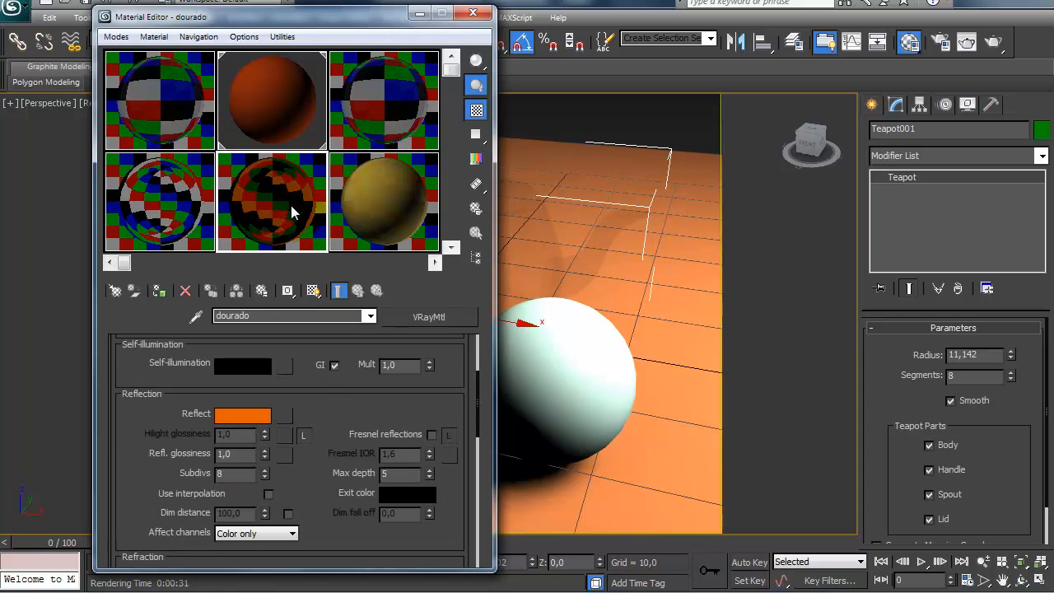
{"action": "left_click_drag", "start_coordinate": [144, 436], "coordinate": [144, 427]}
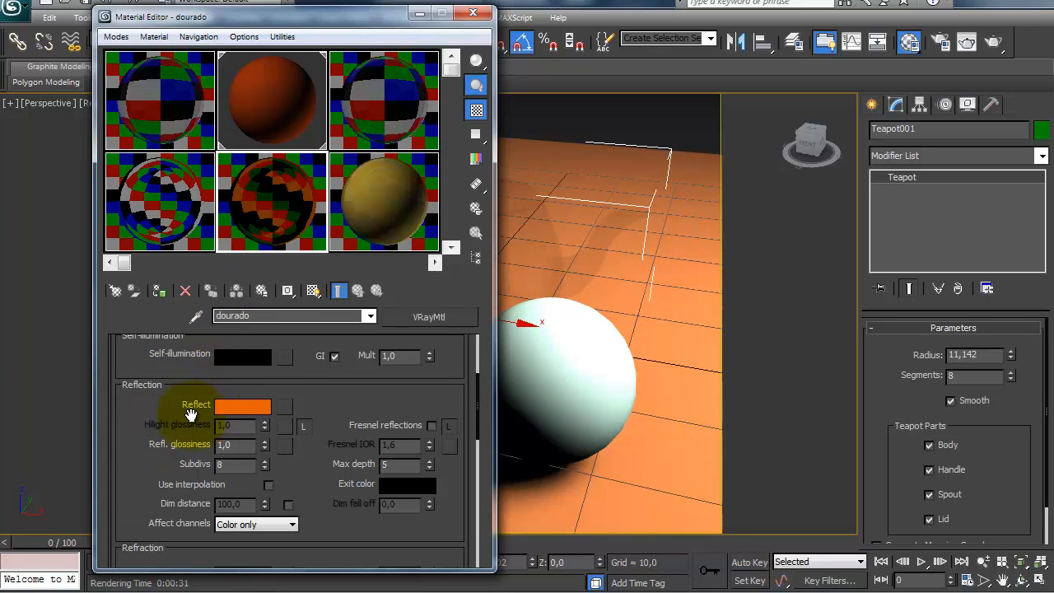
Step: Set the teapot material's refraction color to blue with RGB 42, 69, 232
{"action": "left_click", "coordinate": [149, 94]}
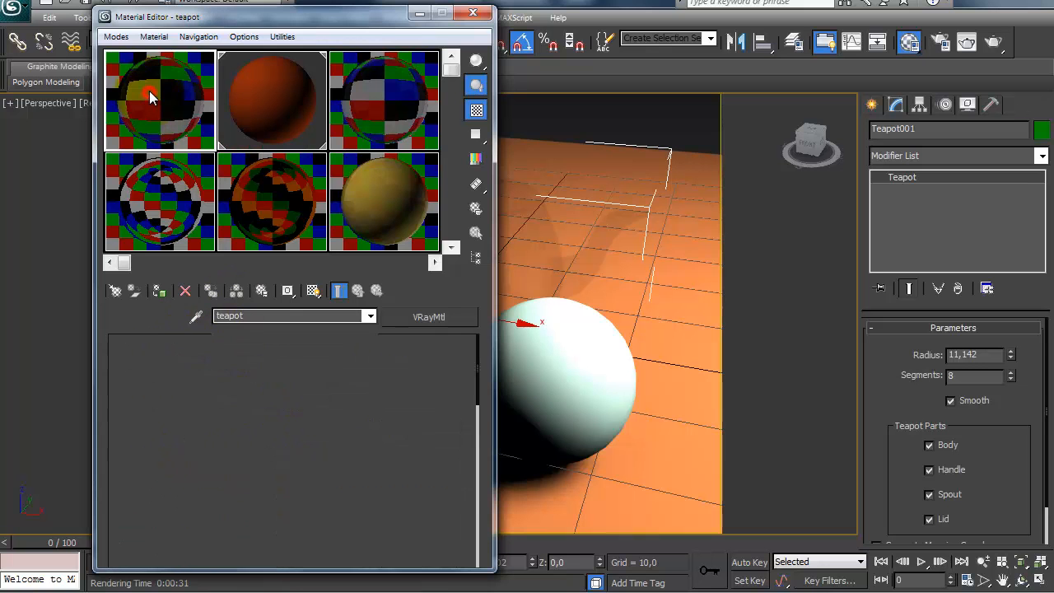
{"action": "mouse_move", "coordinate": [322, 427]}
{"action": "left_mouse_down"}
{"action": "mouse_move", "coordinate": [310, 348]}
{"action": "mouse_move", "coordinate": [313, 432]}
{"action": "left_mouse_up"}
{"action": "left_click", "coordinate": [239, 376]}
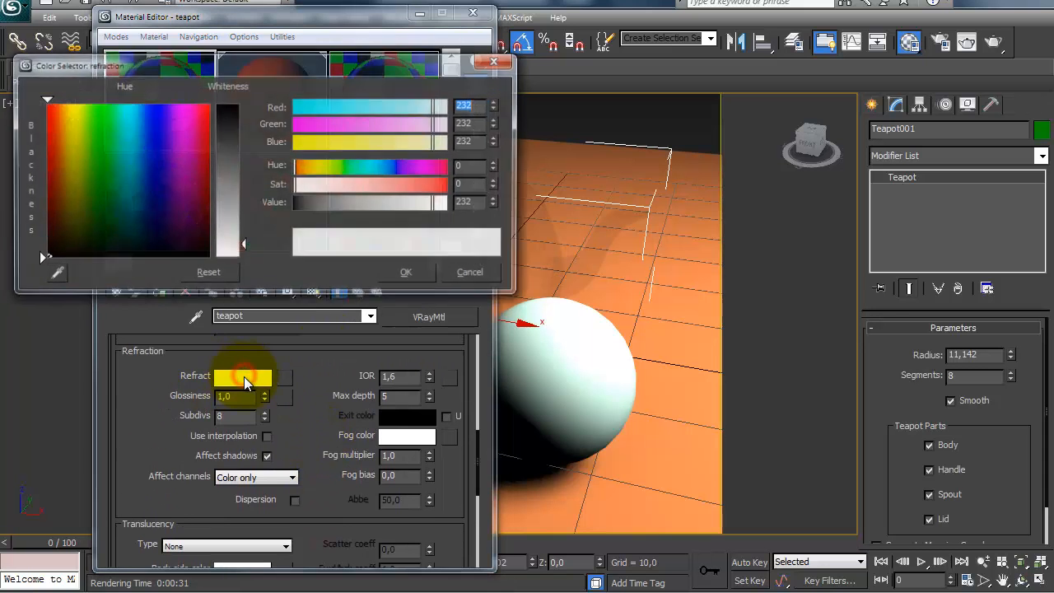
{"action": "left_click_drag", "start_coordinate": [352, 106], "coordinate": [336, 123]}
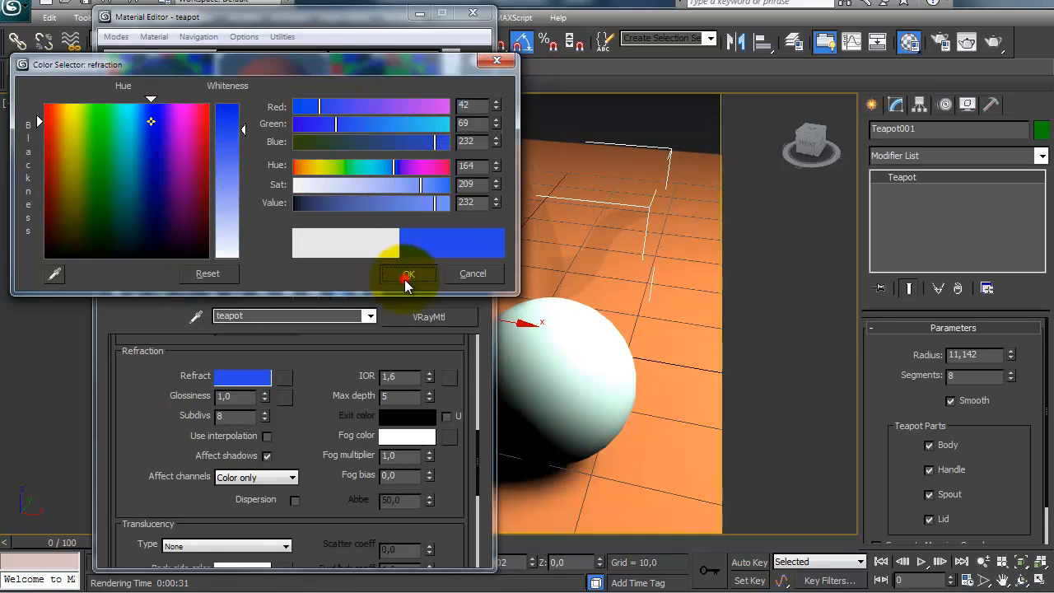
{"action": "left_click", "coordinate": [407, 275]}
Step: Assign the blue glass teapot material to the selected teapot and close the Material Editor
{"action": "left_click", "coordinate": [473, 12]}
{"action": "key", "text": "m"}
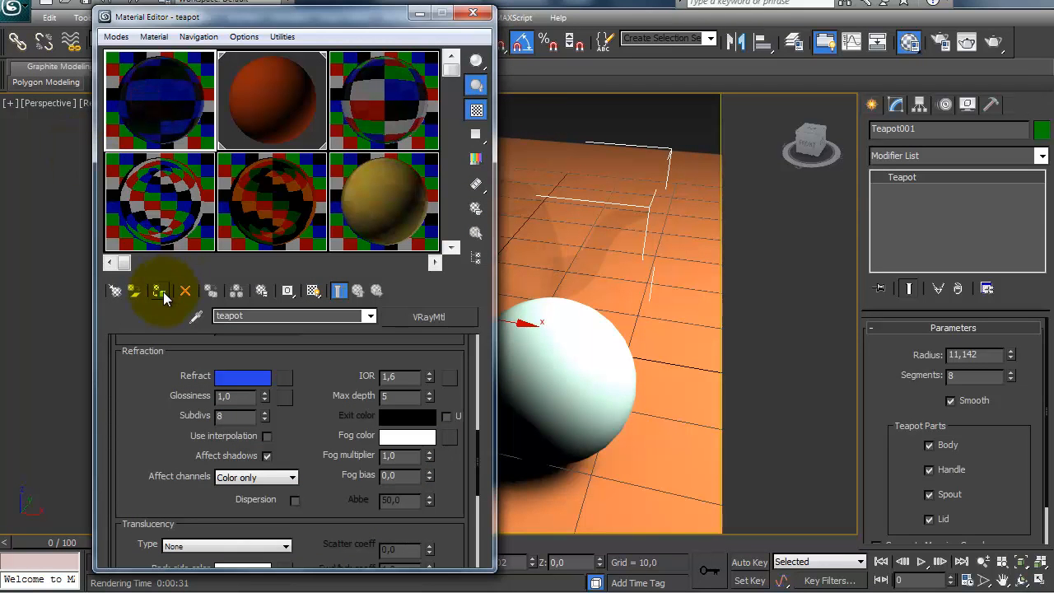
{"action": "left_click", "coordinate": [160, 291]}
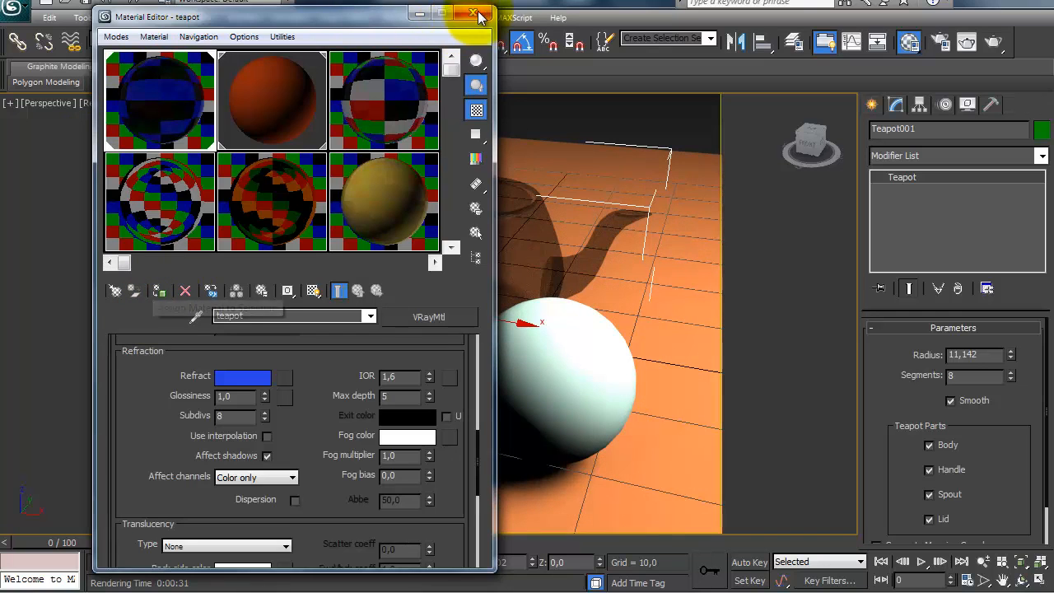
{"action": "left_click", "coordinate": [470, 15]}
Step: Create an upright cylinder about 4.1 in radius behind the teapot, rising above its lid
{"action": "mouse_move", "coordinate": [280, 231]}
{"action": "middle_mouse_down", "text": "alt"}
{"action": "mouse_move", "coordinate": [304, 235]}
{"action": "mouse_move", "coordinate": [293, 238]}
{"action": "middle_mouse_up", "text": "alt"}
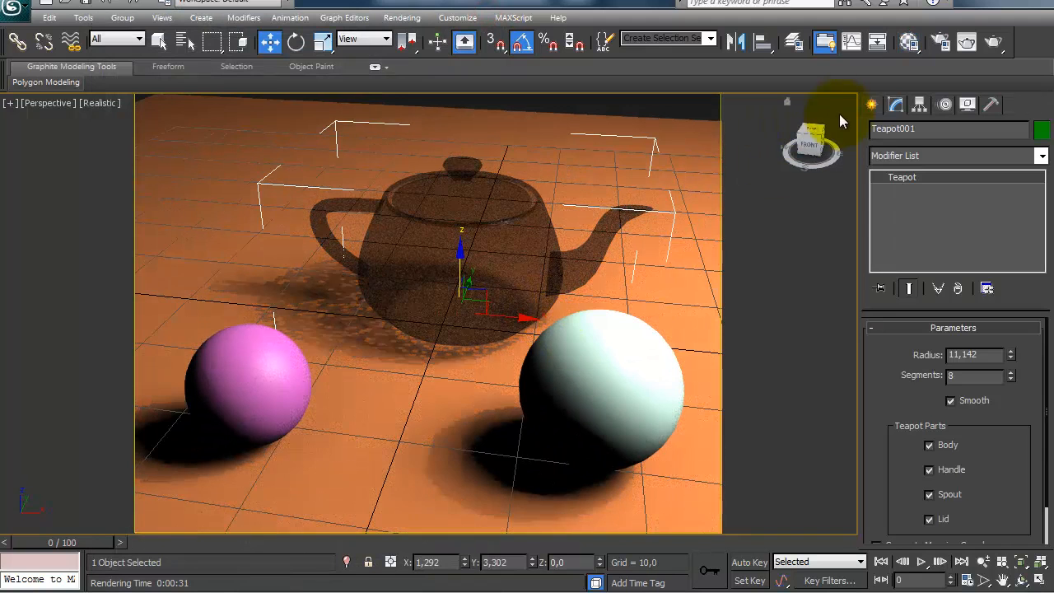
{"action": "left_click", "coordinate": [871, 105]}
{"action": "left_click", "coordinate": [904, 229]}
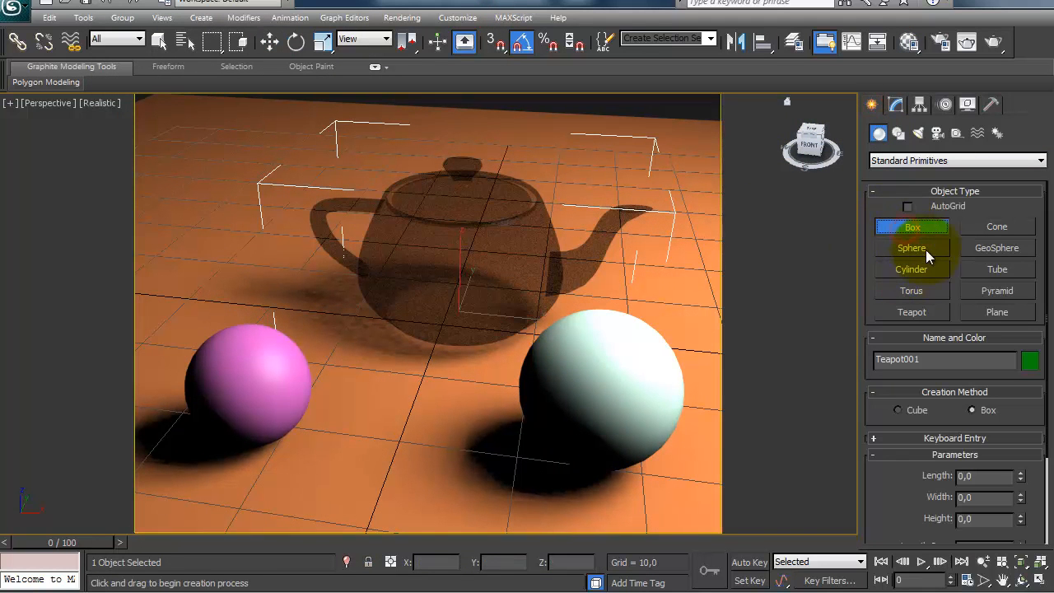
{"action": "left_click", "coordinate": [914, 268]}
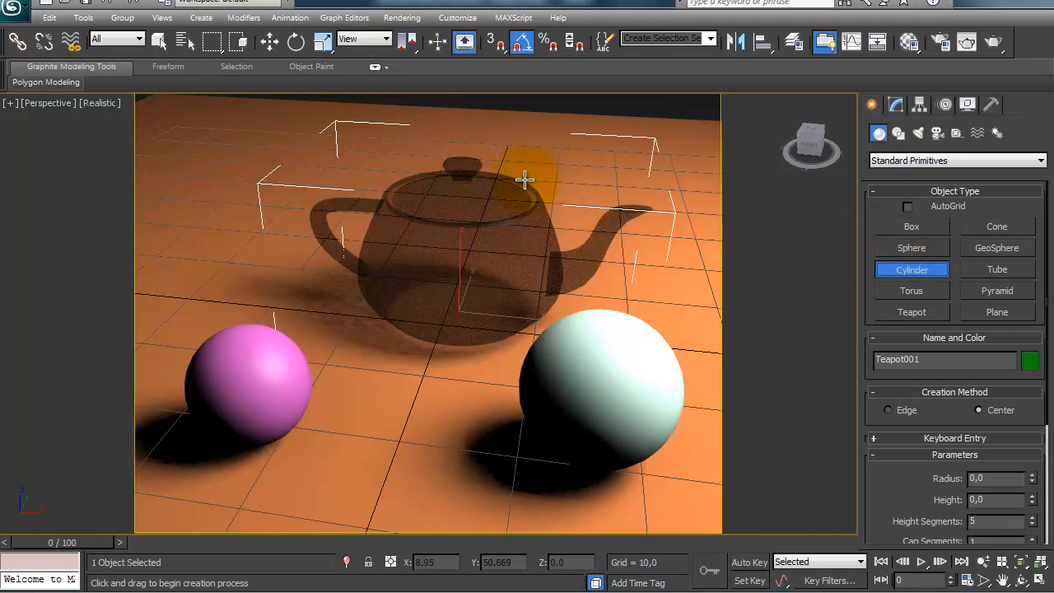
{"action": "left_click_drag", "start_coordinate": [475, 226], "coordinate": [473, 215]}
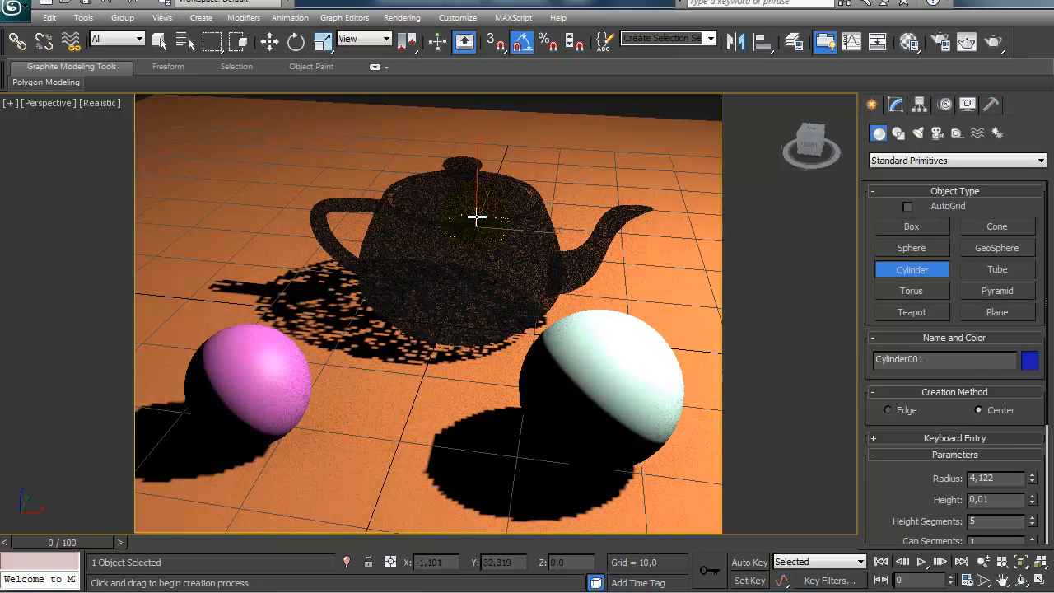
{"action": "left_click", "coordinate": [465, 109]}
{"action": "right_click", "coordinate": [465, 109]}
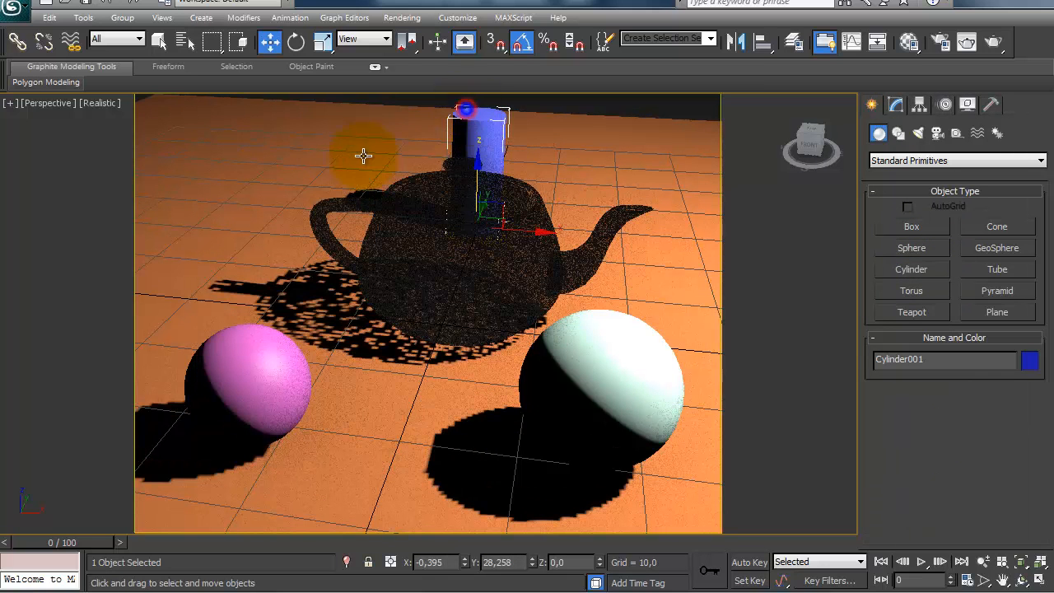
Step: Assign the orange floor material to the cylinder and close the Material Editor
{"action": "key", "text": "m"}
{"action": "left_click", "coordinate": [159, 289]}
{"action": "left_click", "coordinate": [476, 13]}
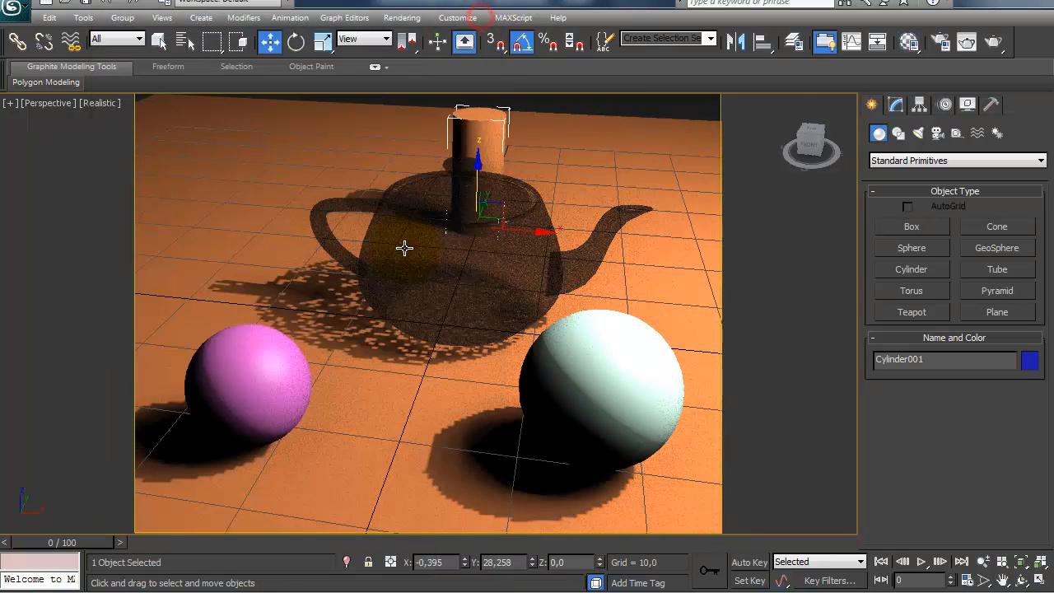
Step: Render the perspective view and compare the blue glass teapot with its material's reflection settings
{"action": "key", "text": "shift+q"}
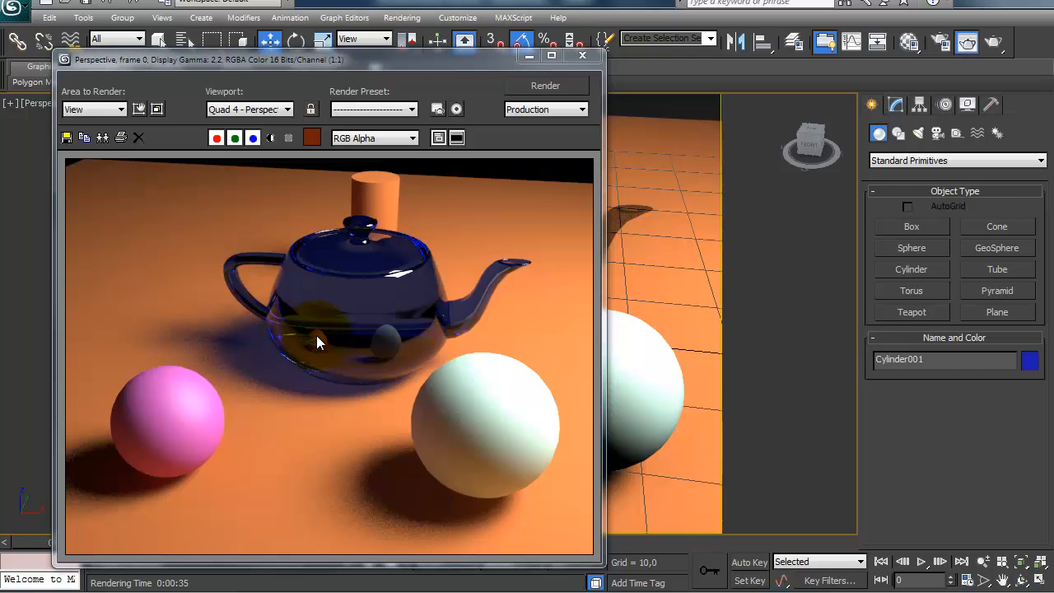
{"action": "left_click", "coordinate": [909, 42]}
{"action": "scroll", "coordinate": [165, 400], "scroll_direction": "up", "scroll_amount": 5}
{"action": "scroll", "coordinate": [163, 420], "scroll_direction": "up", "scroll_amount": 3}
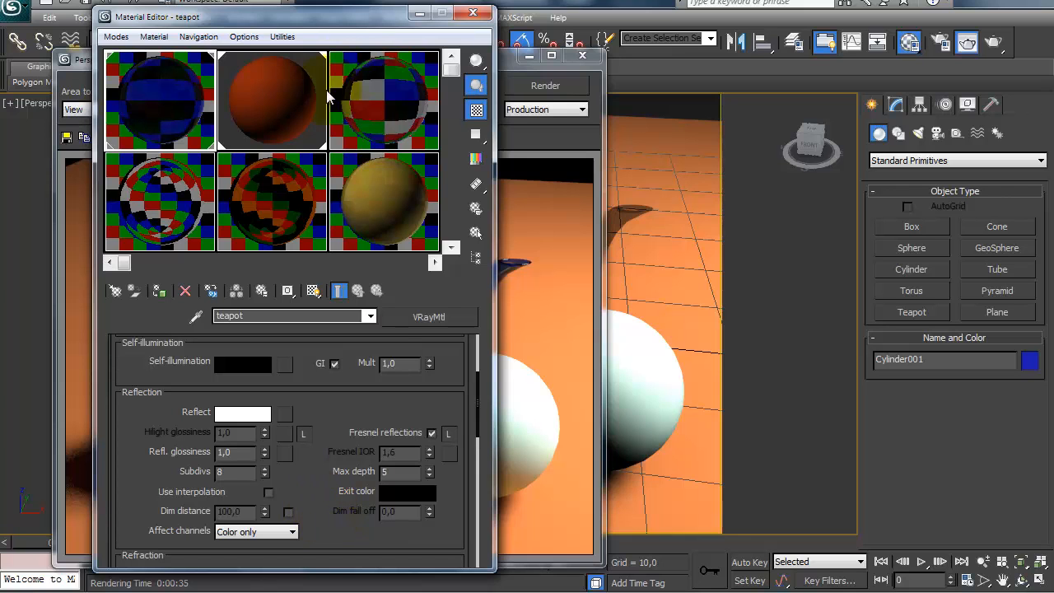
{"action": "left_click", "coordinate": [501, 68]}
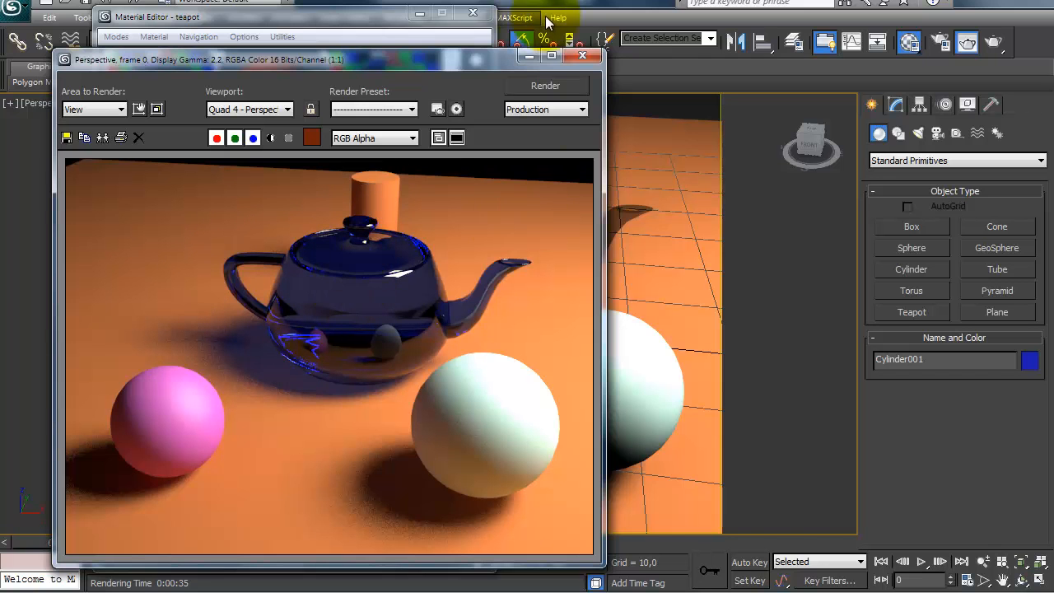
{"action": "left_click", "coordinate": [582, 55]}
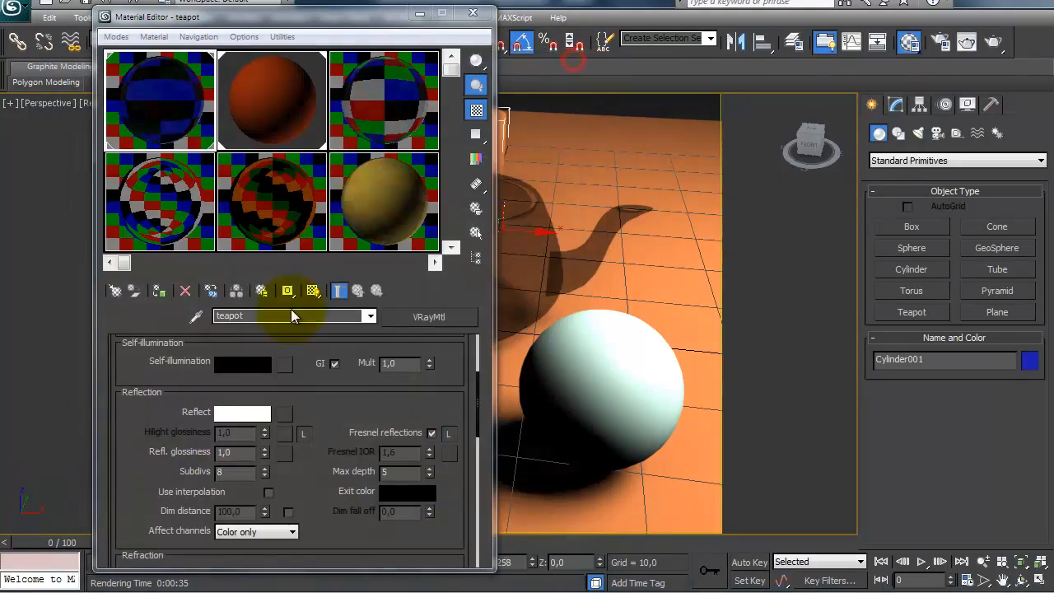
{"action": "left_click", "coordinate": [472, 12]}
Step: Add a Shell modifier to the teapot
{"action": "scroll", "coordinate": [432, 321], "scroll_direction": "up", "scroll_amount": 5}
{"action": "middle_click_drag", "start_coordinate": [439, 298], "coordinate": [411, 419]}
{"action": "middle_click_drag", "start_coordinate": [405, 370], "coordinate": [456, 382], "text": "alt"}
{"action": "scroll", "coordinate": [468, 384], "scroll_direction": "down", "scroll_amount": 5}
{"action": "middle_click_drag", "start_coordinate": [460, 384], "coordinate": [439, 343], "text": "alt"}
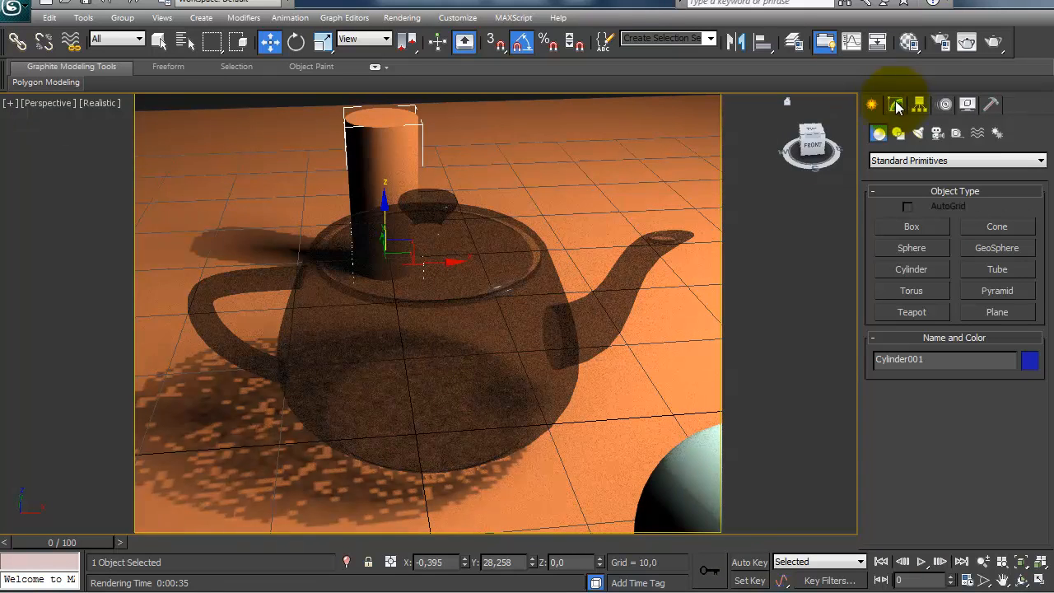
{"action": "left_click", "coordinate": [893, 103]}
{"action": "left_click", "coordinate": [920, 156]}
{"action": "left_click", "coordinate": [412, 346]}
{"action": "left_click", "coordinate": [412, 345]}
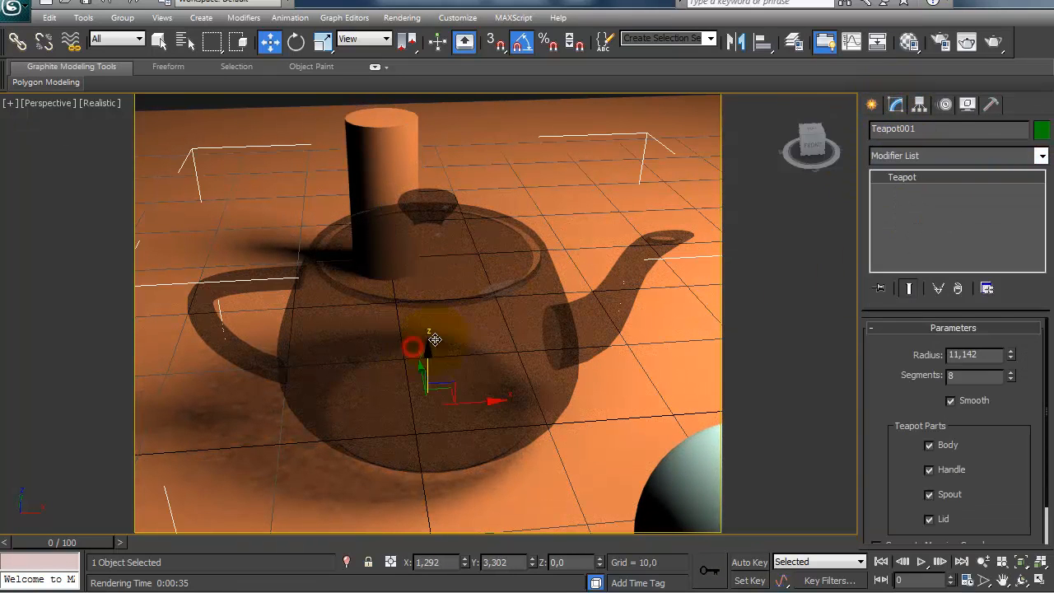
{"action": "left_click", "coordinate": [936, 156]}
{"action": "type", "text": "sh"}
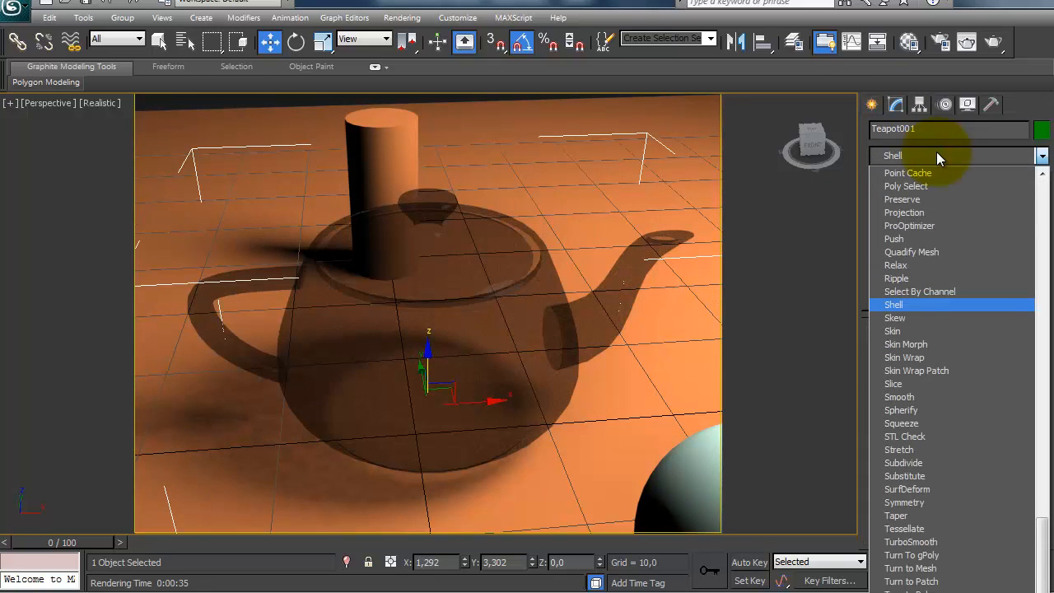
{"action": "key", "text": "Return"}
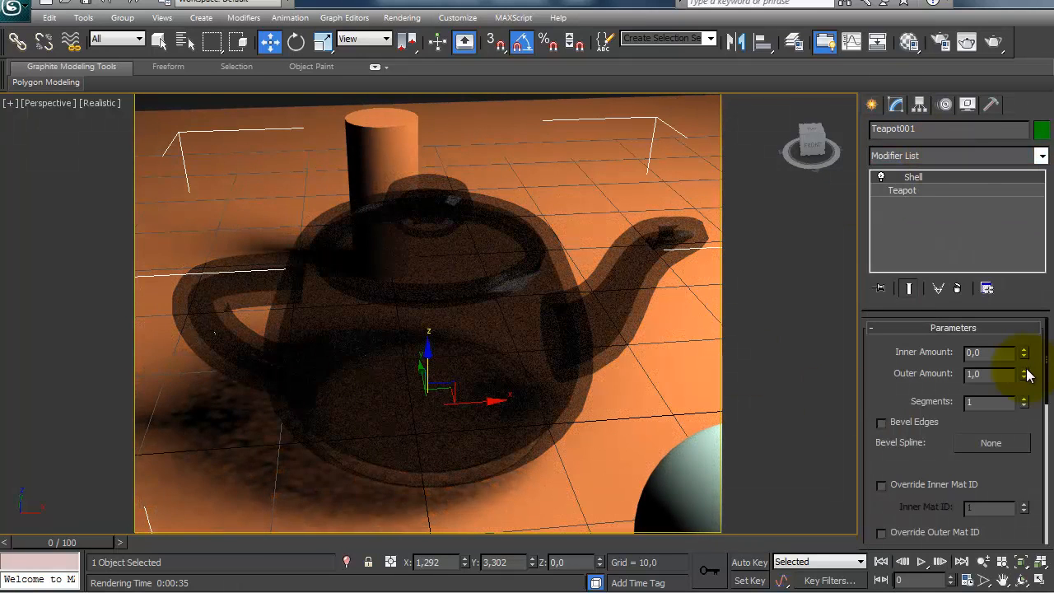
Step: Set the teapot shell's Outer Amount to 0 and Inner Amount to 0,4, and render the perspective view
{"action": "right_click", "coordinate": [1024, 377]}
{"action": "left_click_drag", "start_coordinate": [1024, 351], "coordinate": [1018, 313]}
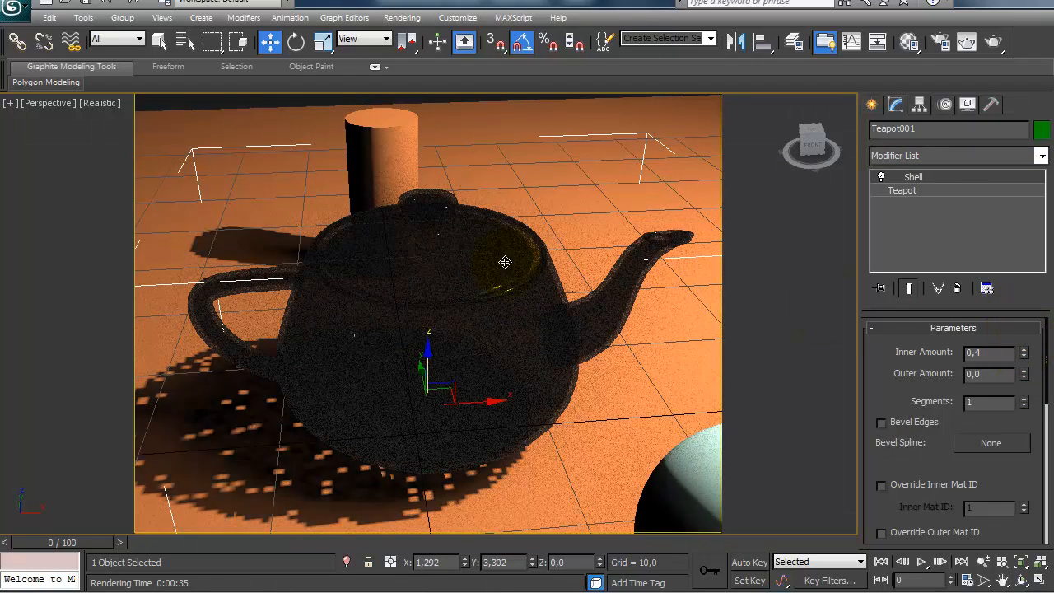
{"action": "left_click", "coordinate": [993, 42]}
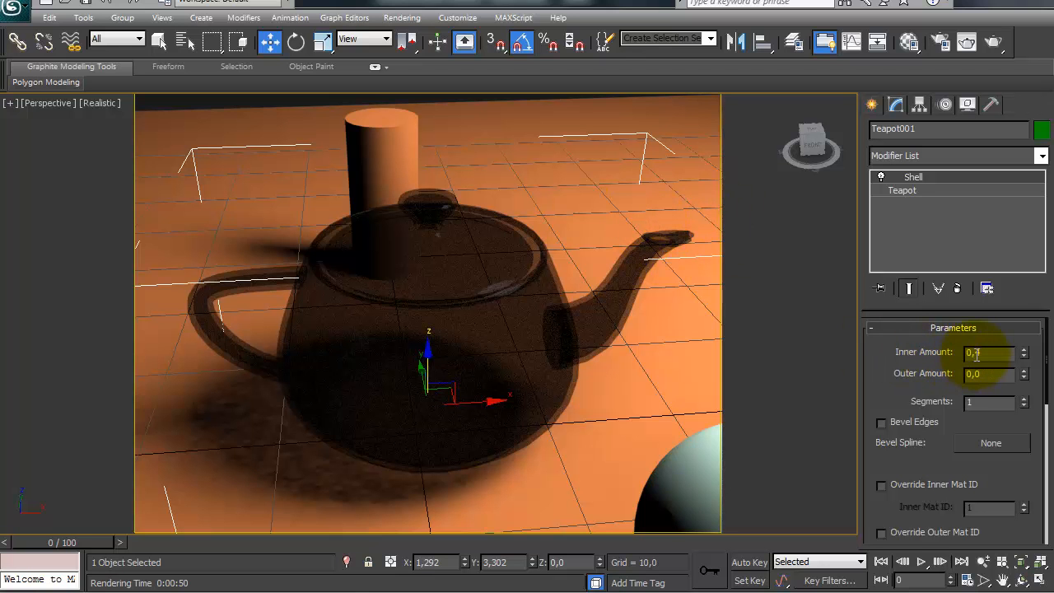
Step: Set the teapot shell's Inner Amount to 0,1 and Outer Amount to 0,2, and render the perspective view
{"action": "left_click_drag", "start_coordinate": [973, 354], "coordinate": [1018, 354]}
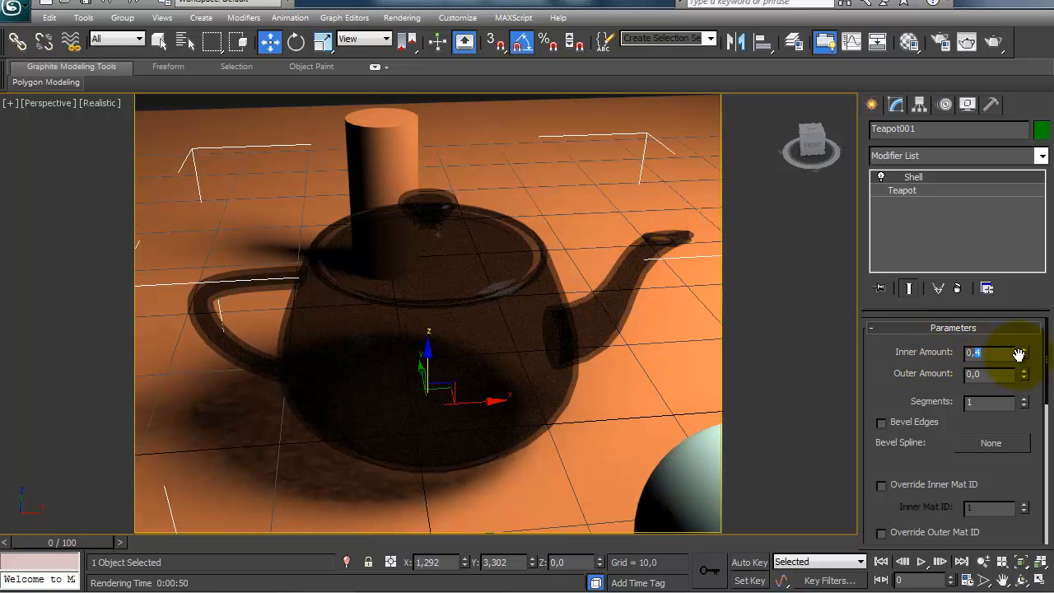
{"action": "type", "text": "1"}
{"action": "key", "text": "Return"}
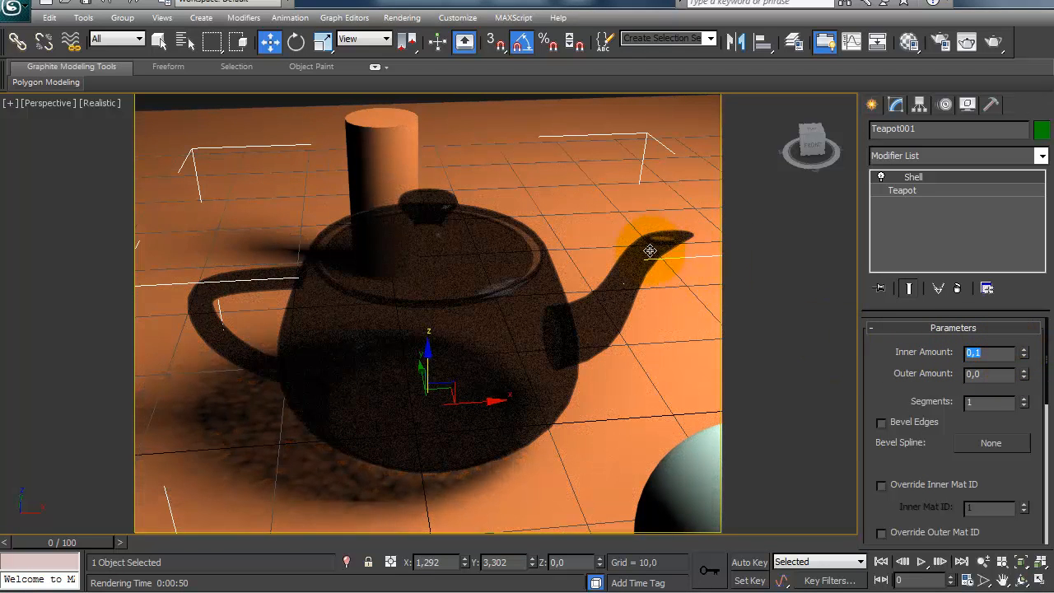
{"action": "left_click_drag", "start_coordinate": [976, 375], "coordinate": [1018, 379]}
{"action": "type", "text": "2"}
{"action": "key", "text": "Return"}
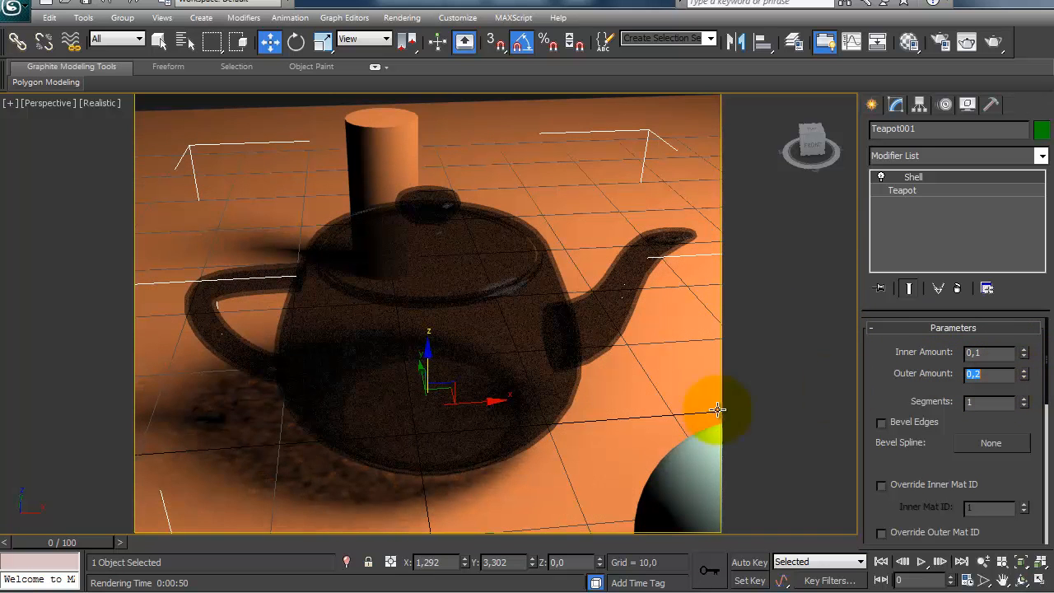
{"action": "left_click", "coordinate": [995, 43]}
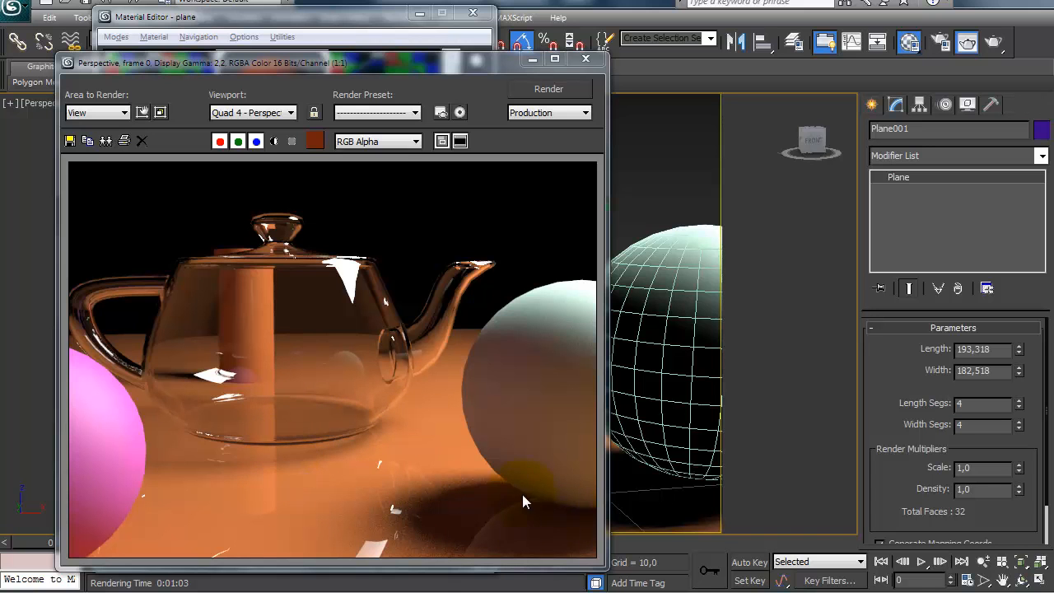
Step: Close the render and material windows, frame the teapot with both spheres and the floor, and render the perspective view
{"action": "left_click", "coordinate": [584, 60]}
{"action": "left_click", "coordinate": [472, 13]}
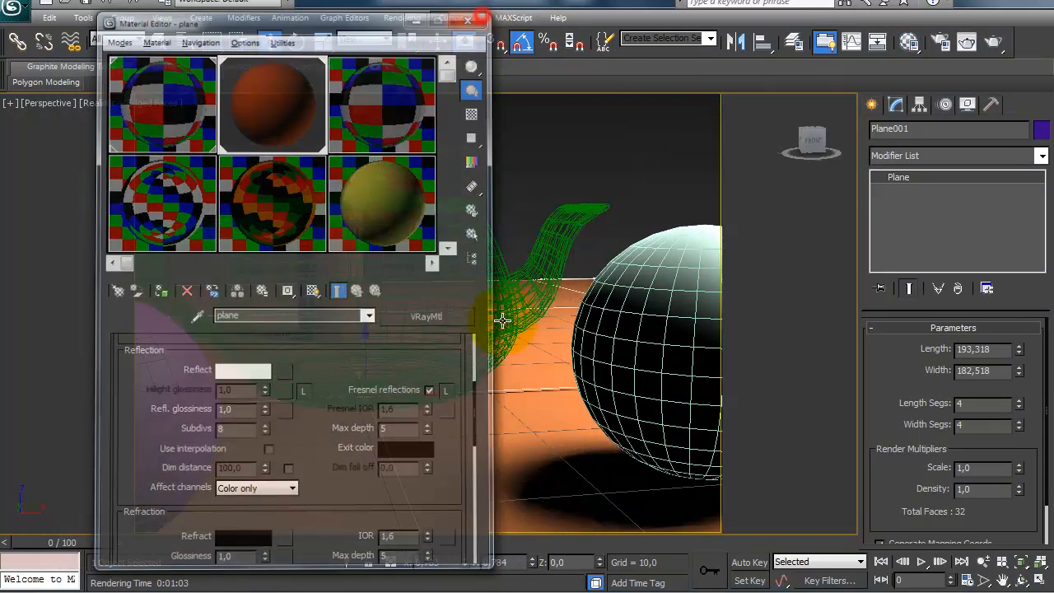
{"action": "scroll", "coordinate": [514, 384], "scroll_direction": "down", "scroll_amount": 5}
{"action": "scroll", "coordinate": [496, 391], "scroll_direction": "up", "scroll_amount": 3}
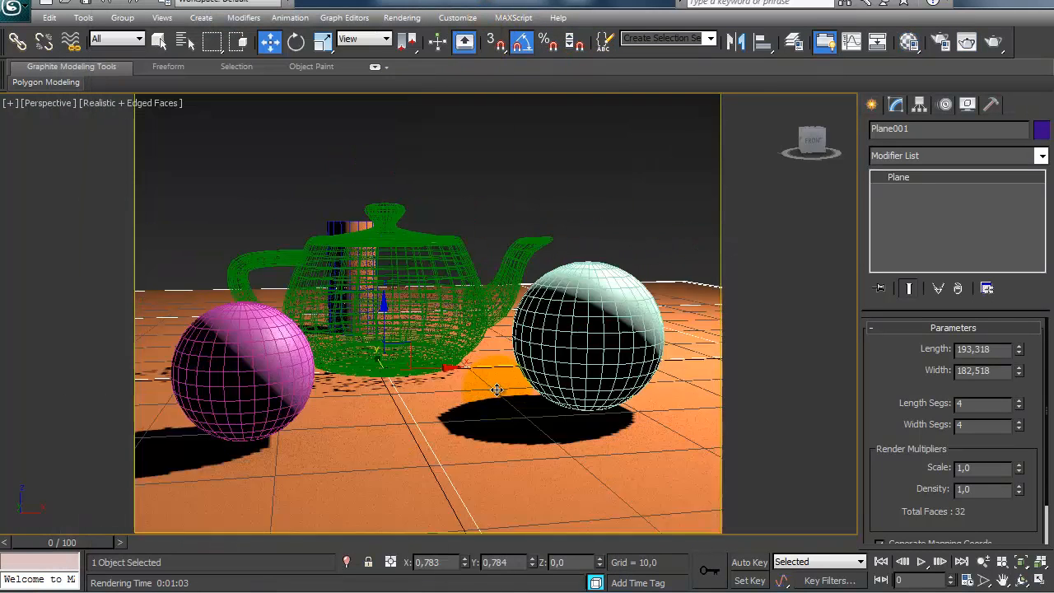
{"action": "middle_click_drag", "start_coordinate": [497, 390], "coordinate": [517, 379]}
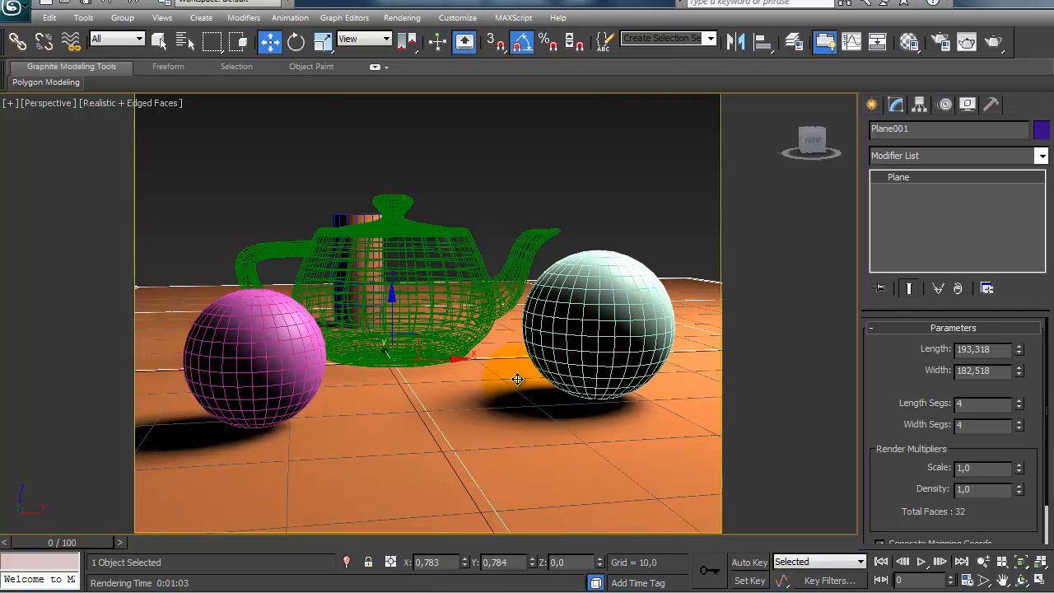
{"action": "key", "text": "shift+q"}
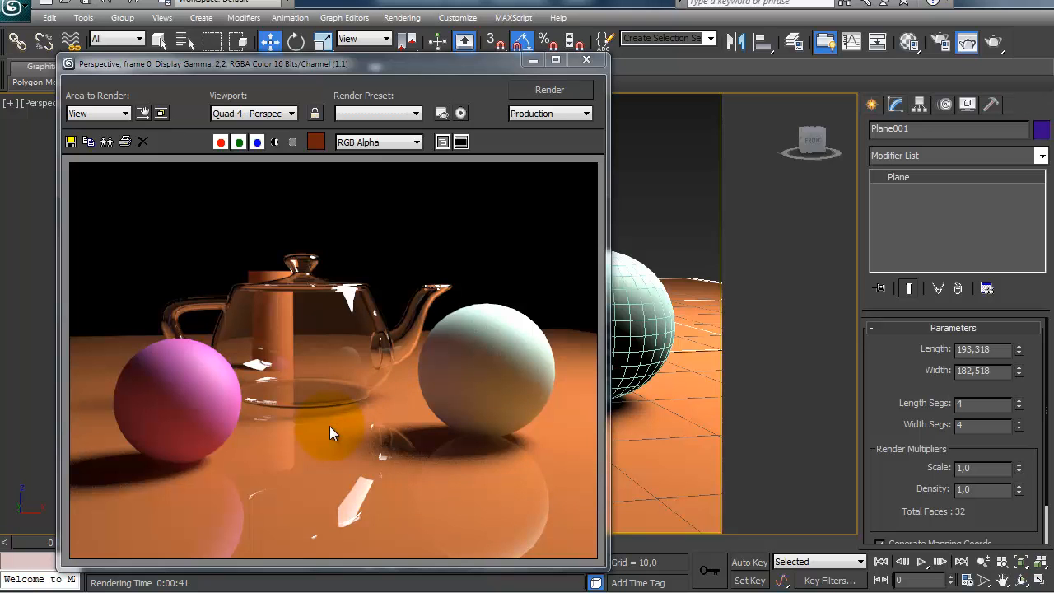
Step: Show the checkered background behind the plane material's sample in the Material Editor and inspect the sample in an enlarged preview
{"action": "left_click", "coordinate": [908, 41]}
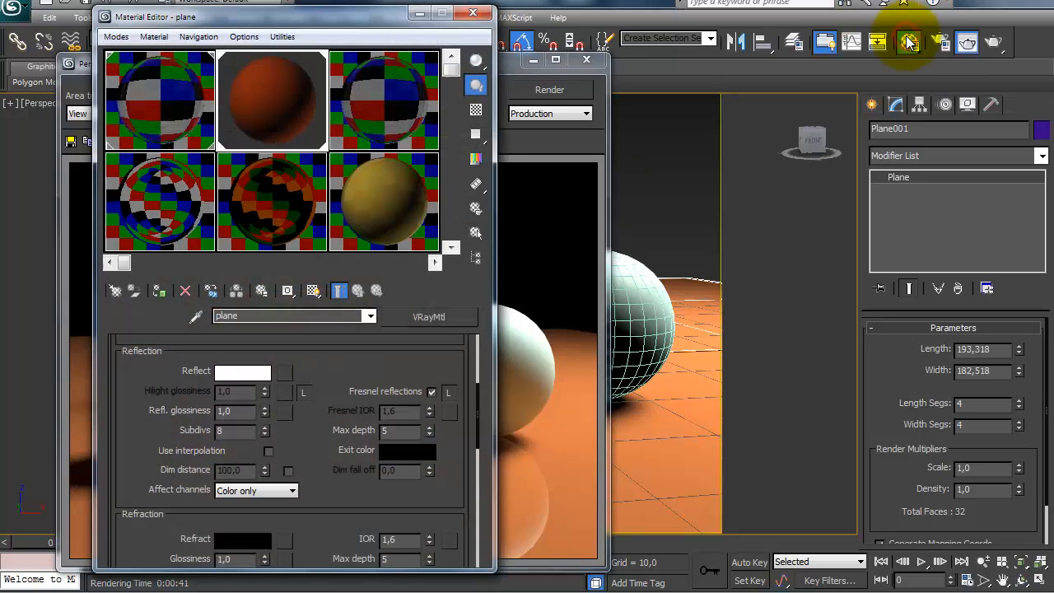
{"action": "left_click_drag", "start_coordinate": [166, 423], "coordinate": [166, 418]}
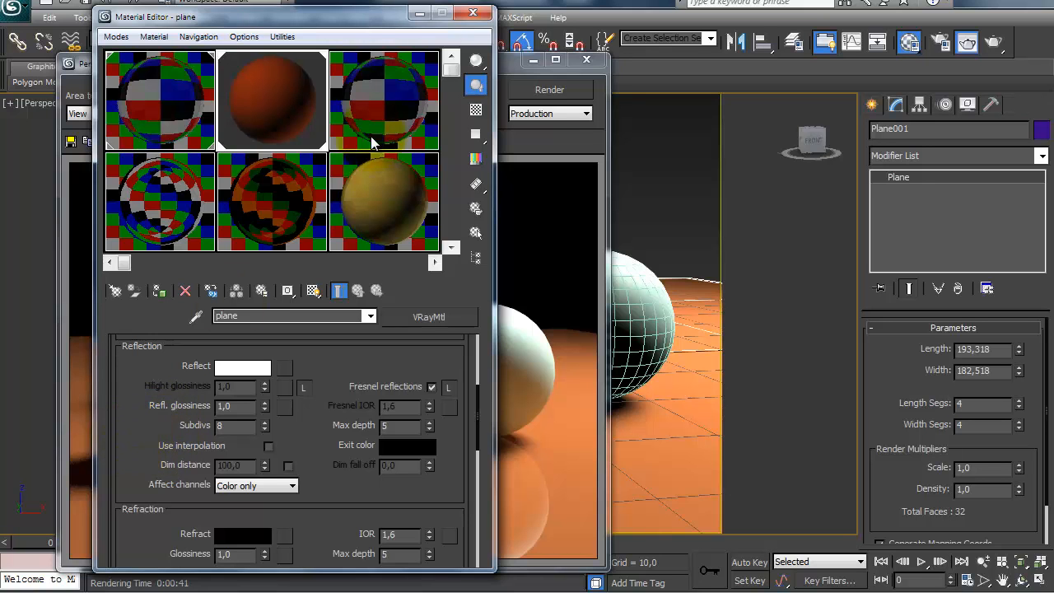
{"action": "left_click", "coordinate": [475, 109]}
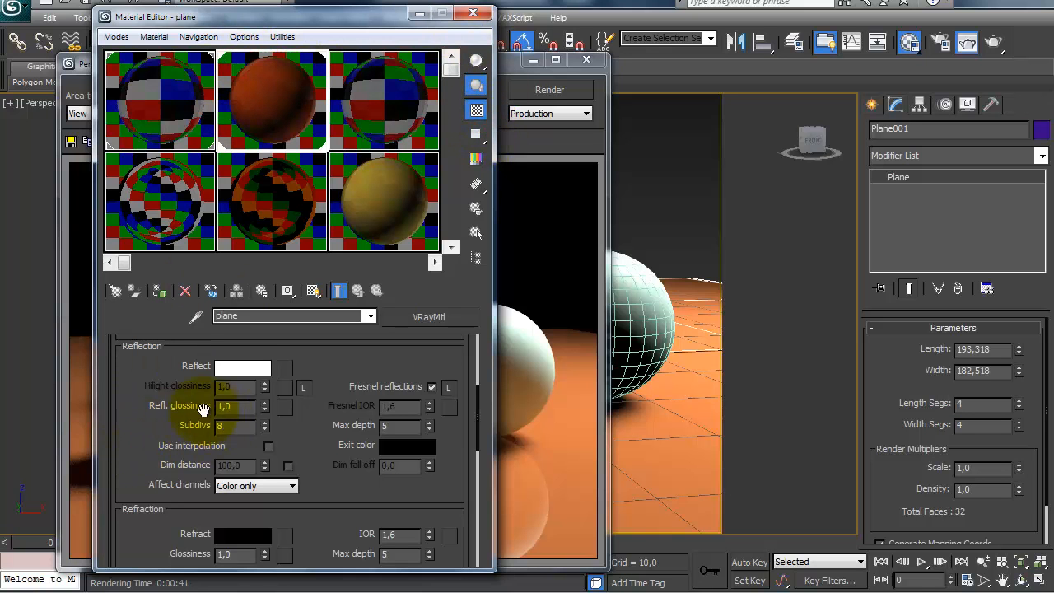
{"action": "scroll", "coordinate": [160, 434], "scroll_direction": "up", "scroll_amount": 2}
{"action": "left_click_drag", "start_coordinate": [168, 434], "coordinate": [162, 314]}
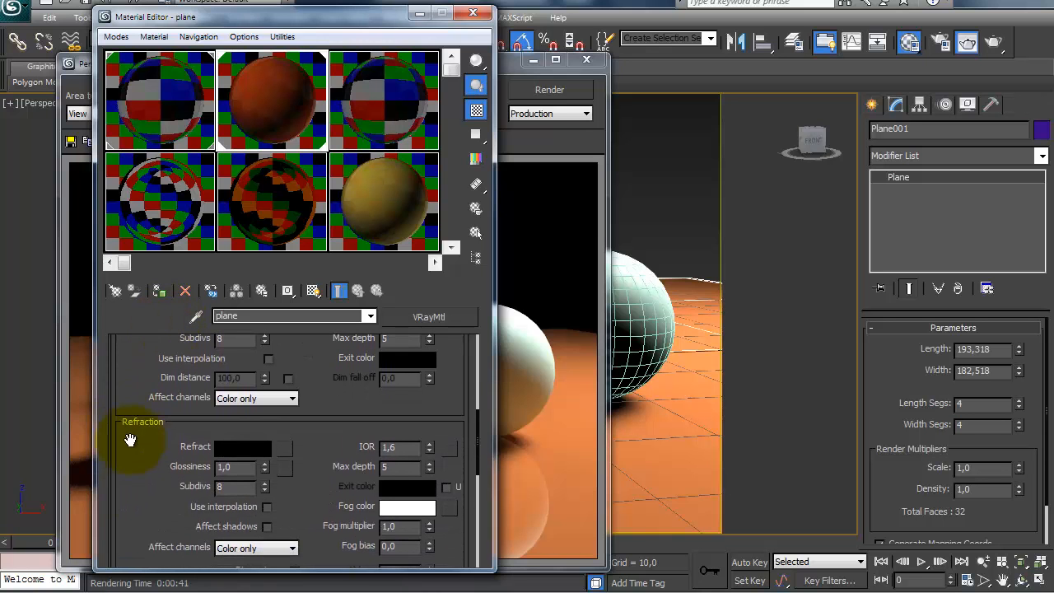
{"action": "left_click_drag", "start_coordinate": [165, 445], "coordinate": [170, 558]}
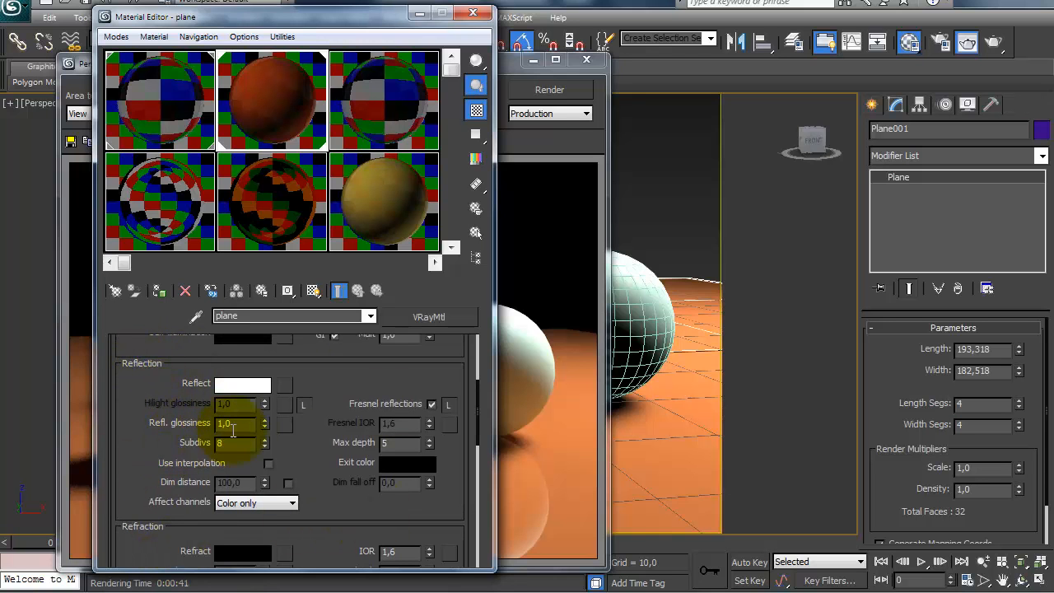
{"action": "double_click", "coordinate": [240, 424]}
{"action": "double_click", "coordinate": [259, 75]}
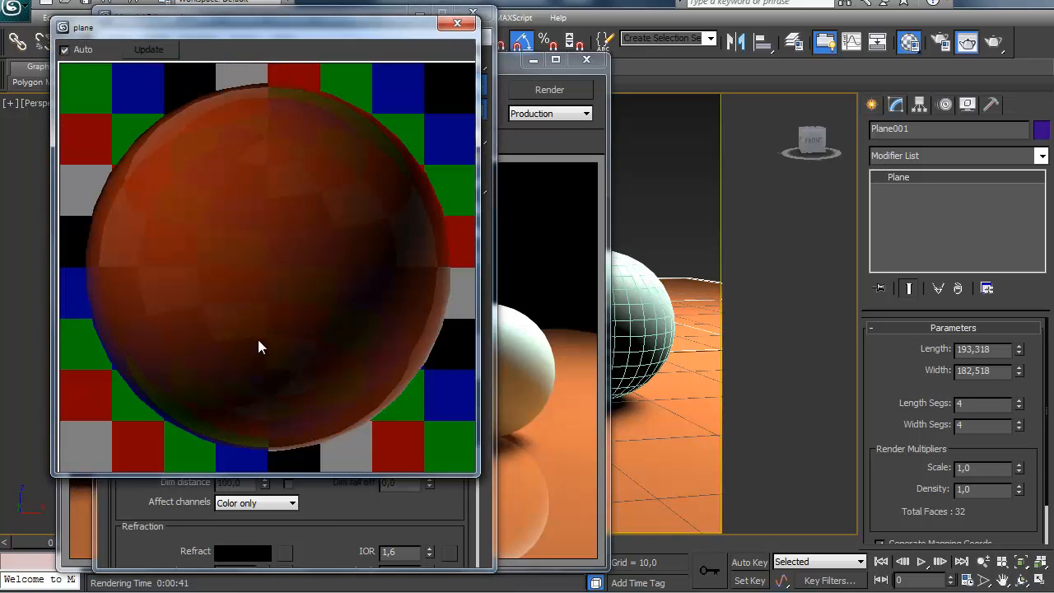
{"action": "left_click", "coordinate": [457, 23]}
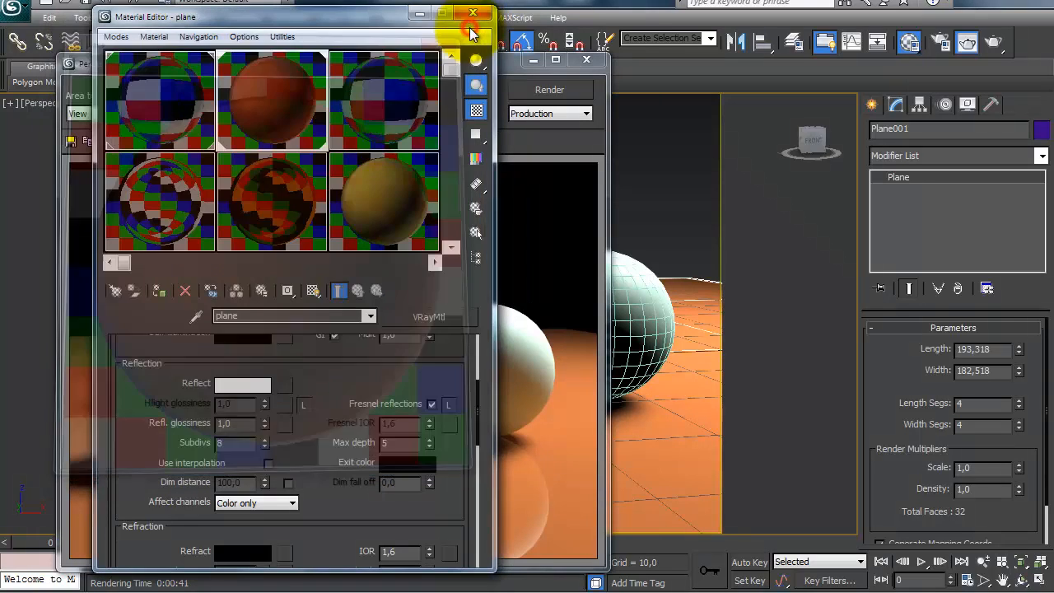
Step: Set the plane material's reflection glossiness to 0,62 and inspect its sample sphere in an enlarged preview
{"action": "double_click", "coordinate": [236, 423]}
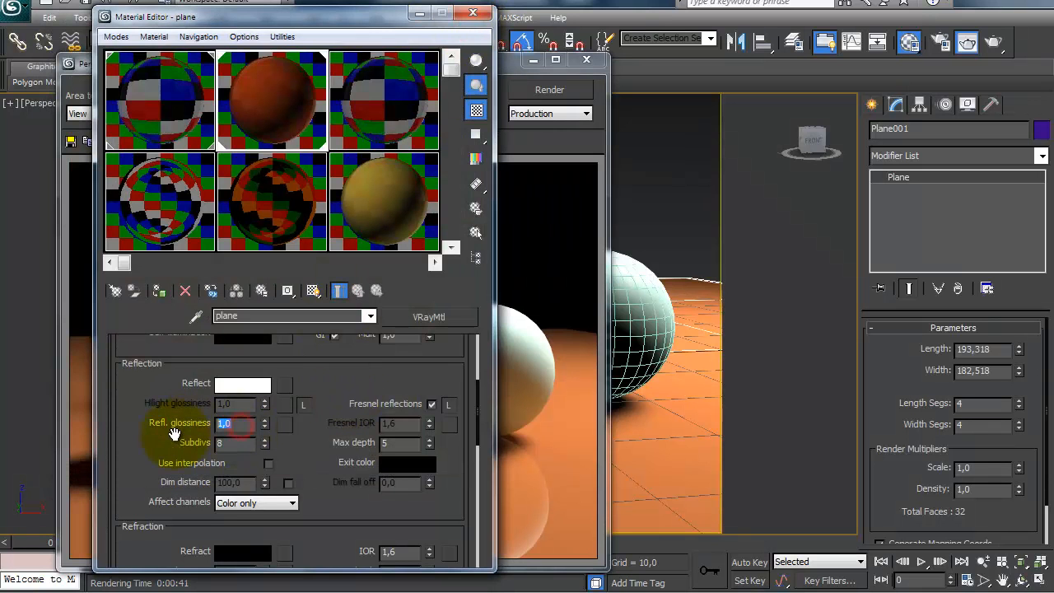
{"action": "left_click", "coordinate": [170, 434]}
{"action": "left_click_drag", "start_coordinate": [237, 423], "coordinate": [186, 421]}
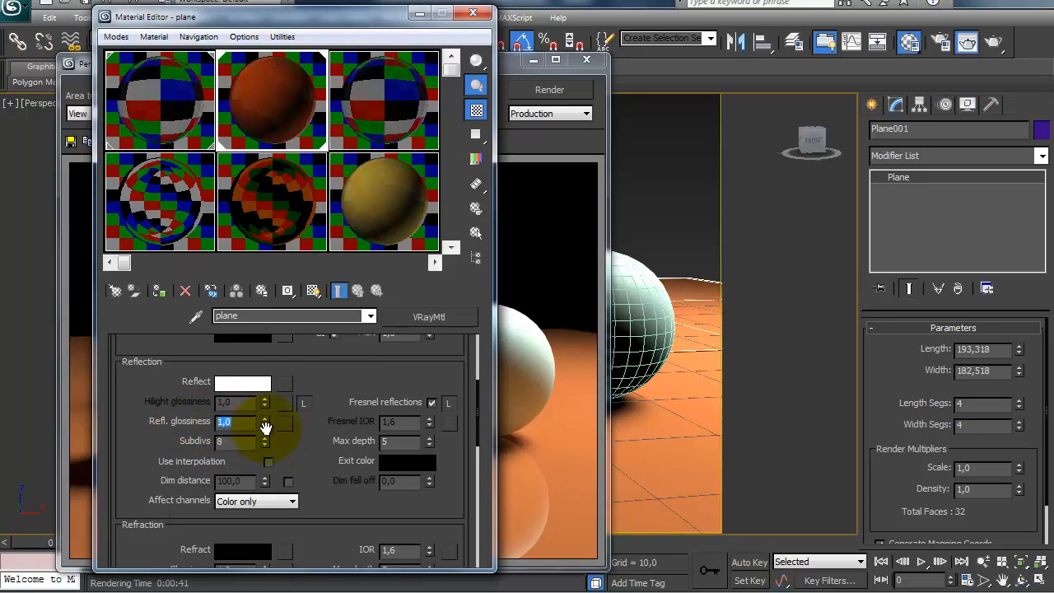
{"action": "mouse_move", "coordinate": [266, 425]}
{"action": "left_mouse_down"}
{"action": "mouse_move", "coordinate": [267, 434]}
{"action": "mouse_move", "coordinate": [264, 426]}
{"action": "left_mouse_up"}
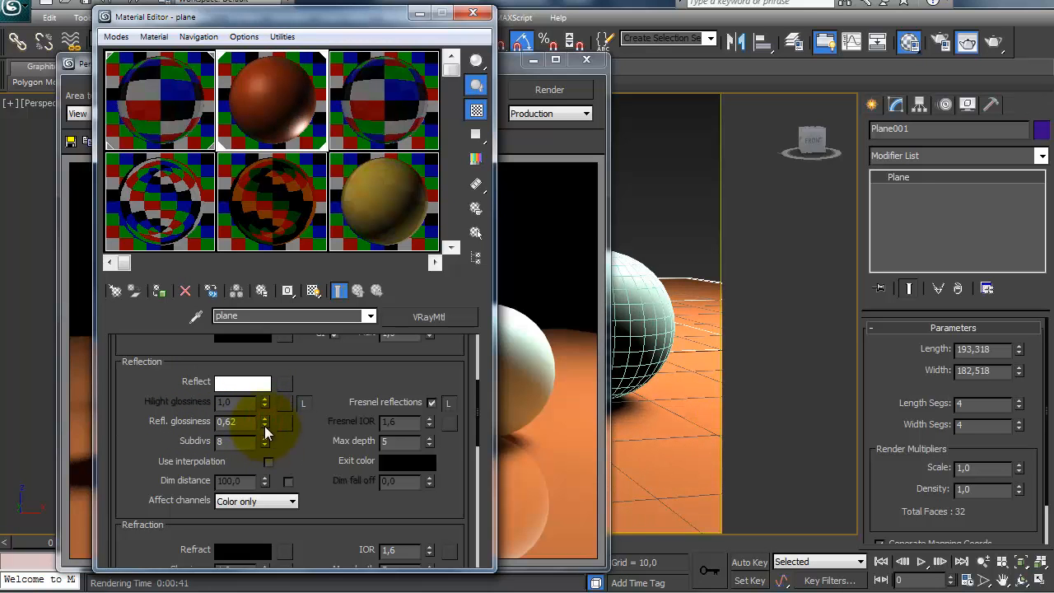
{"action": "double_click", "coordinate": [251, 121]}
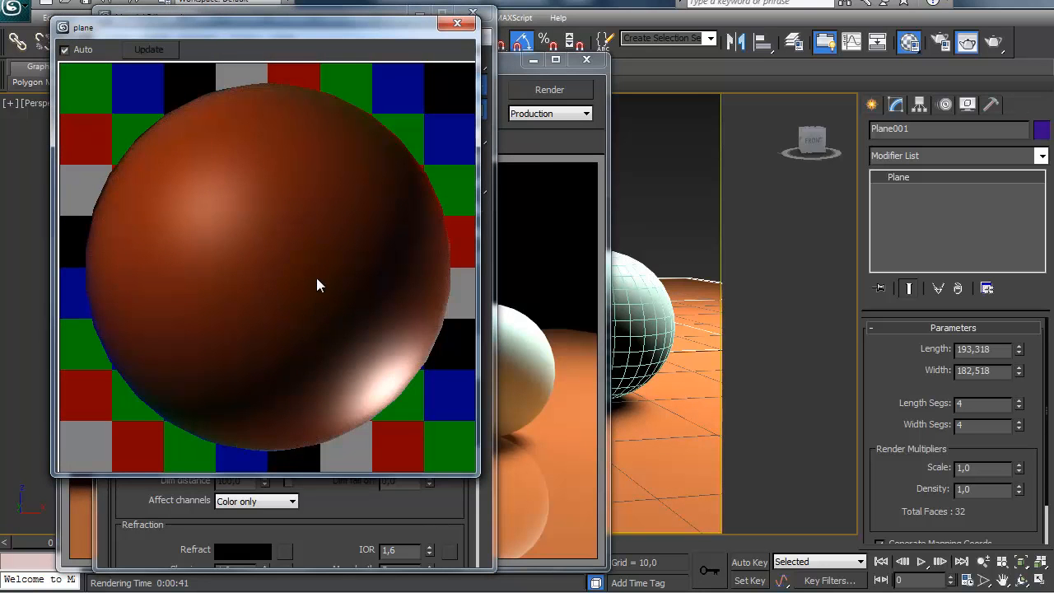
{"action": "left_click", "coordinate": [456, 23]}
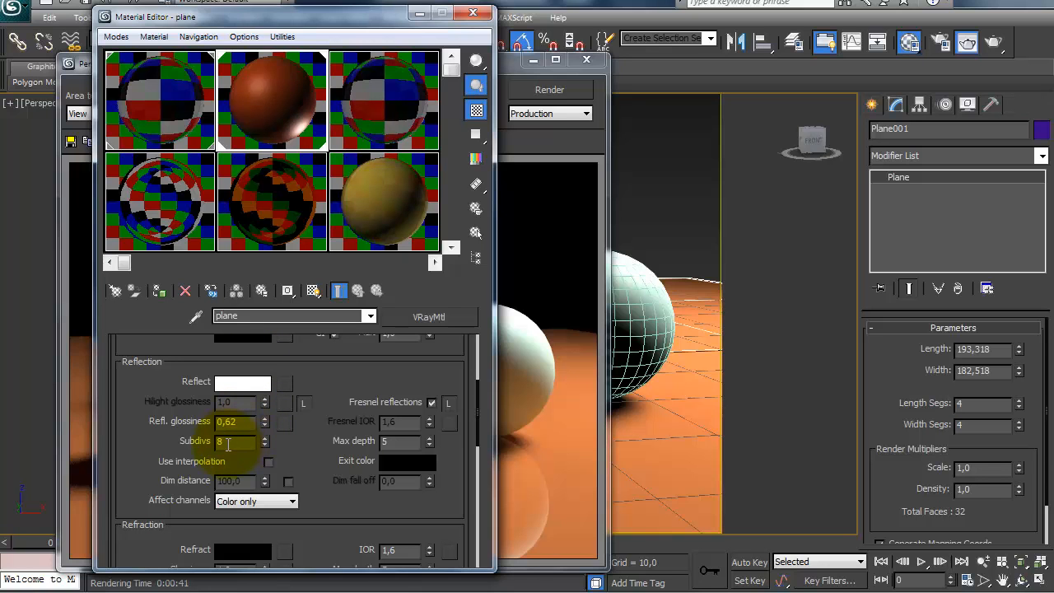
Step: Render the perspective view and compare the floor's reflections with the plane material's glossiness setting
{"action": "left_click", "coordinate": [540, 96]}
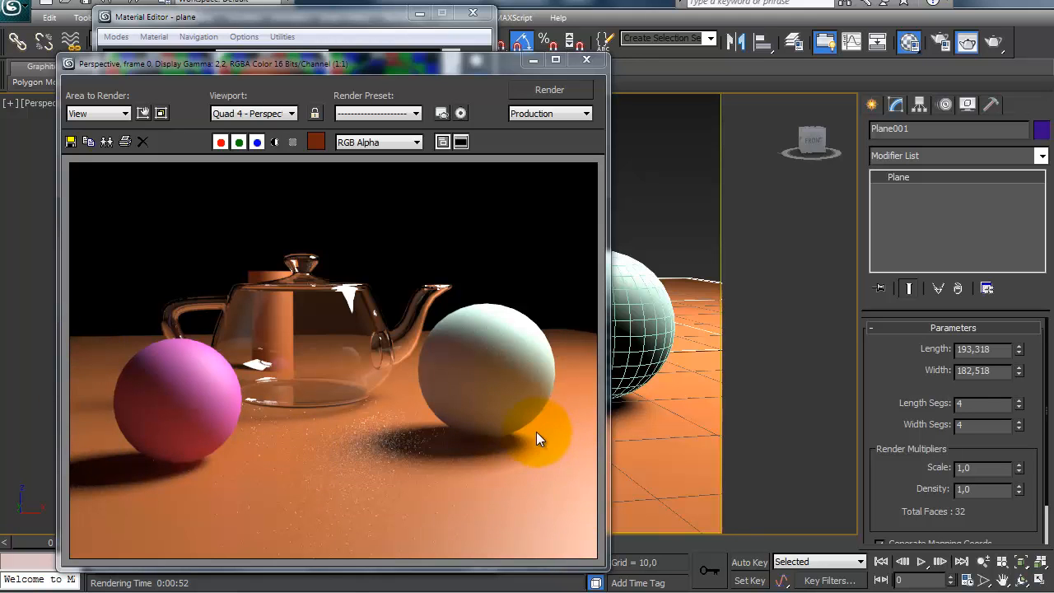
{"action": "left_click", "coordinate": [299, 17]}
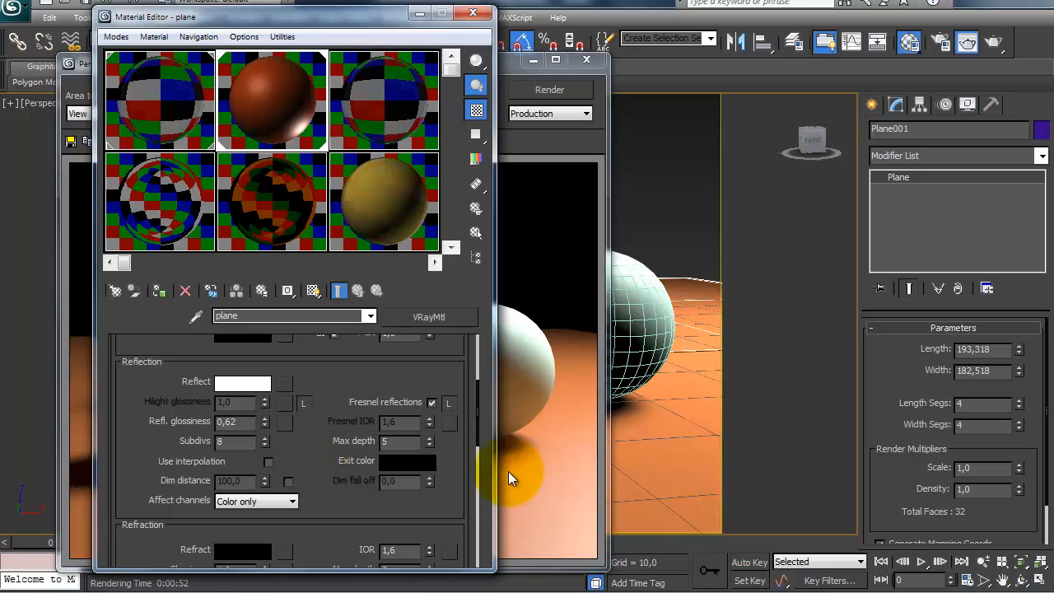
{"action": "double_click", "coordinate": [227, 422]}
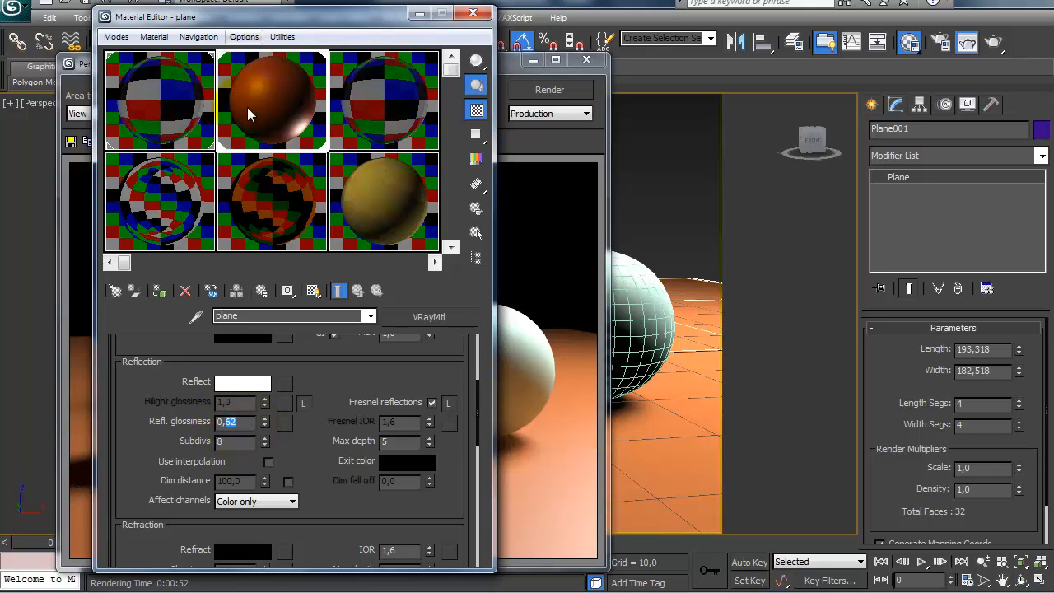
{"action": "left_click", "coordinate": [511, 386]}
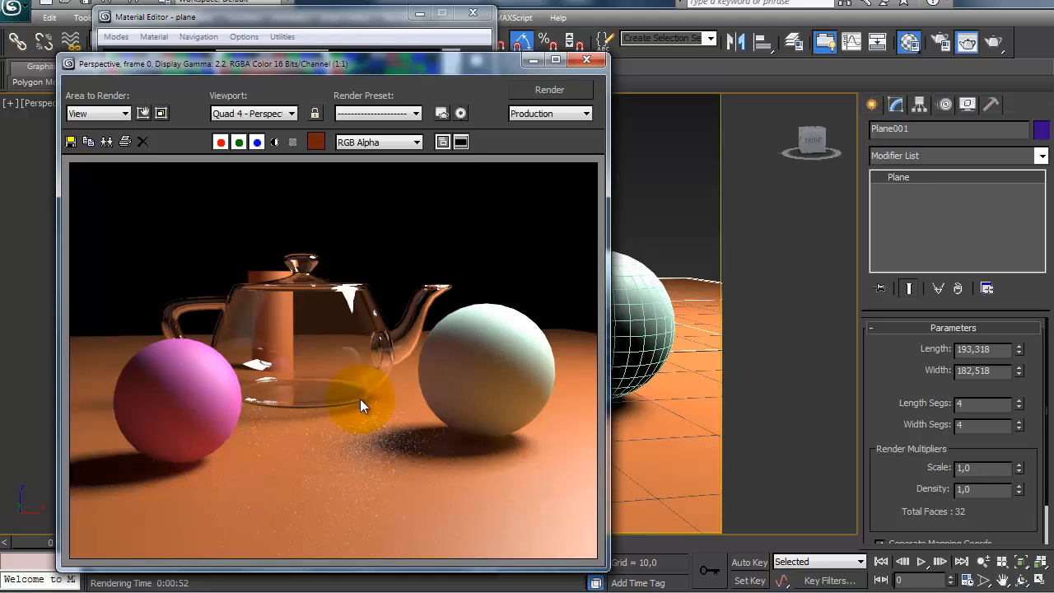
{"action": "left_click", "coordinate": [271, 22]}
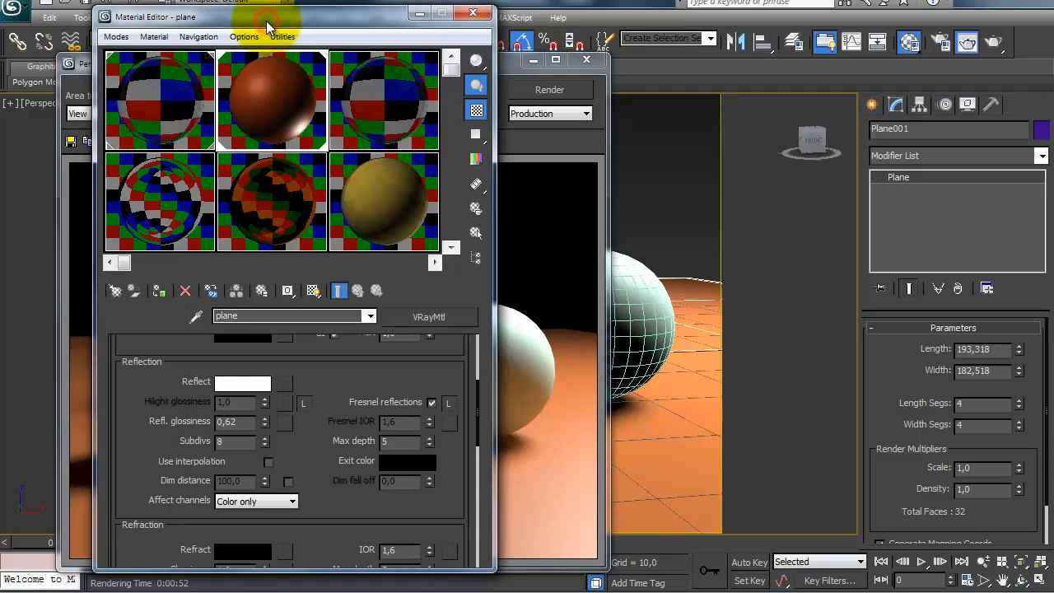
Step: Set the plane material's reflection glossiness to 0,9 and check its enlarged sample preview
{"action": "double_click", "coordinate": [261, 423]}
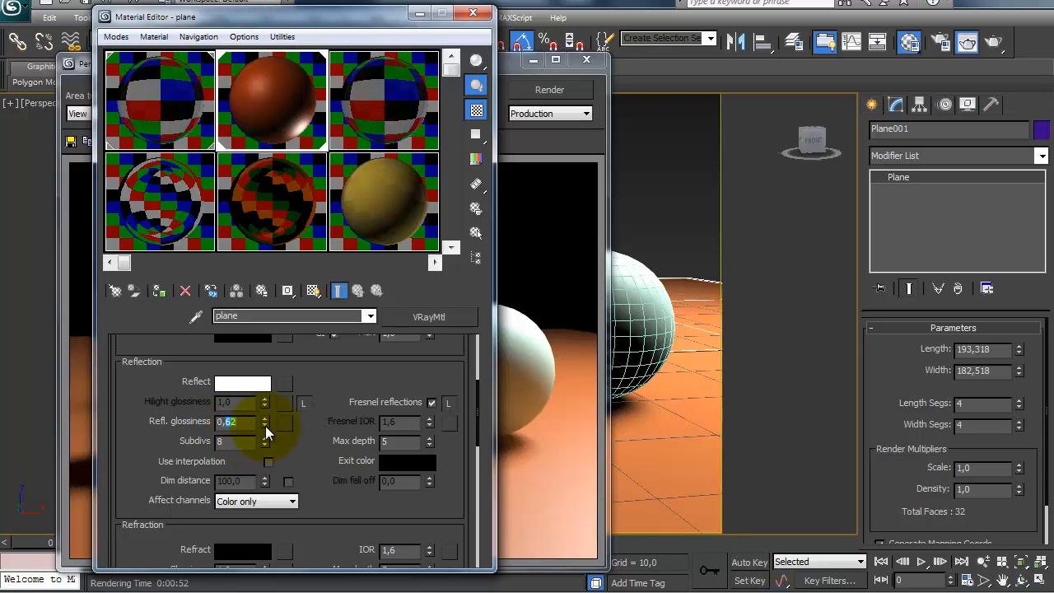
{"action": "type", "text": "9"}
{"action": "key", "text": "Return"}
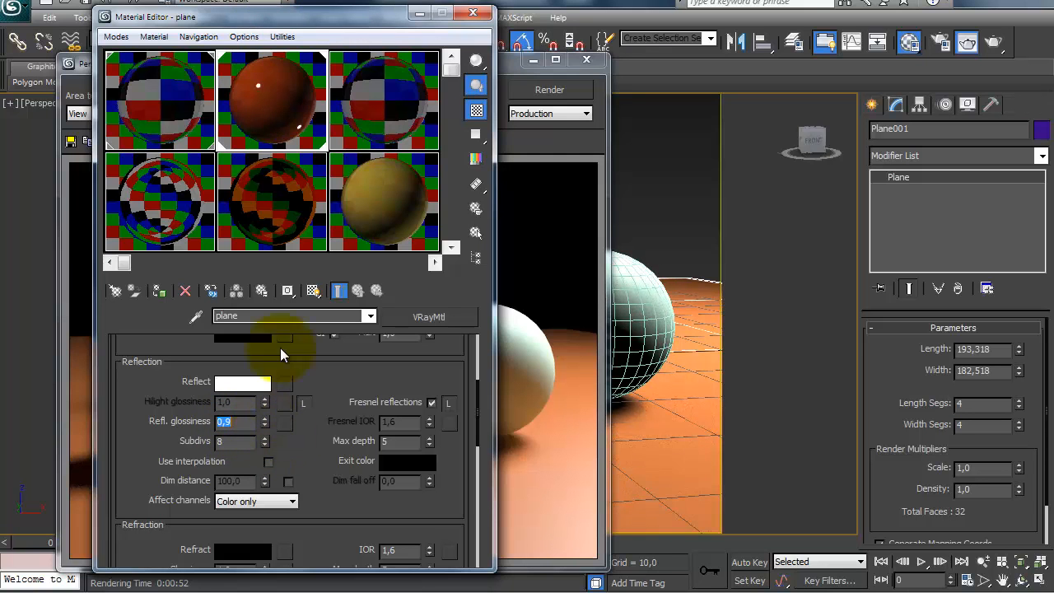
{"action": "double_click", "coordinate": [288, 72]}
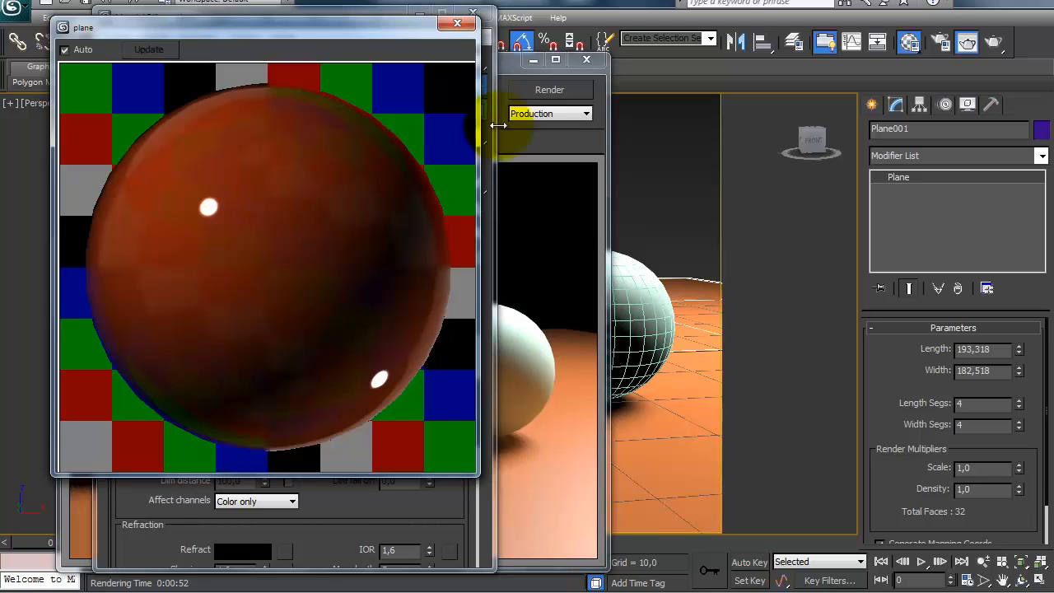
{"action": "left_click", "coordinate": [456, 23]}
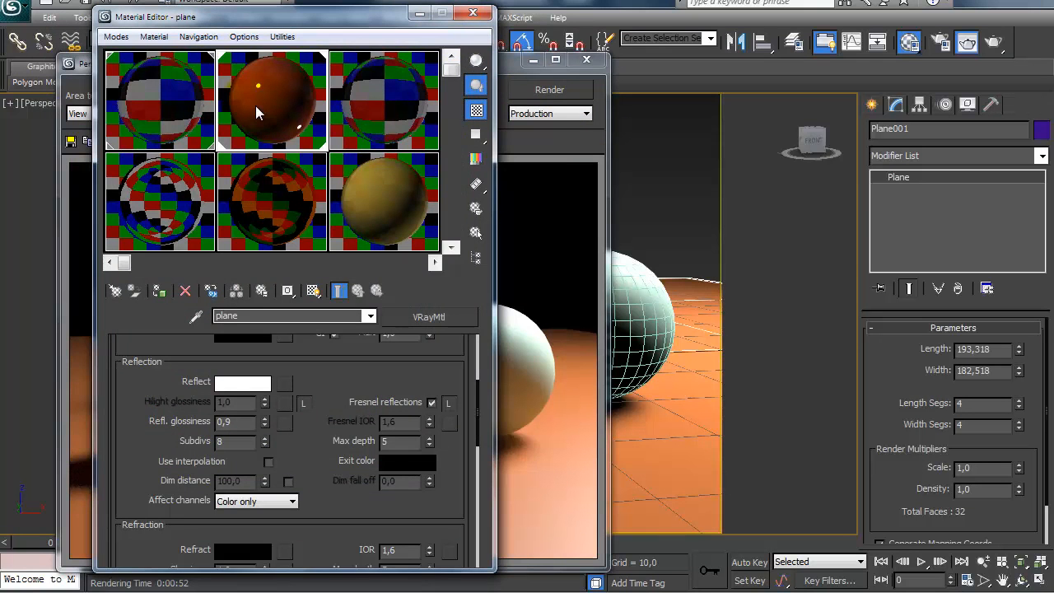
Step: Compare the existing render with the plane and teapot material samples, viewing the teapot sample enlarged
{"action": "left_click", "coordinate": [507, 71]}
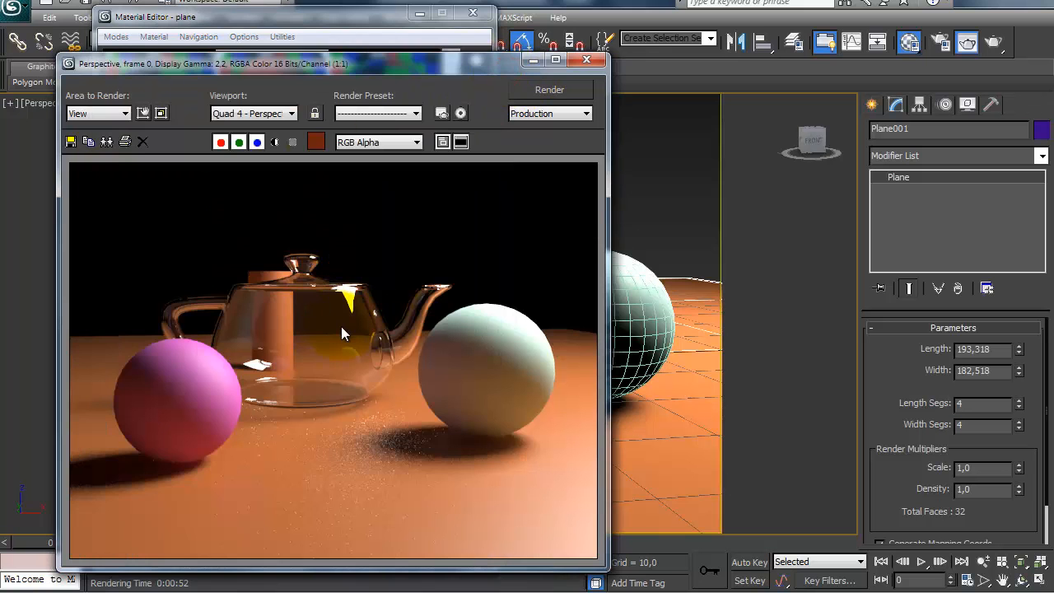
{"action": "left_click", "coordinate": [302, 13]}
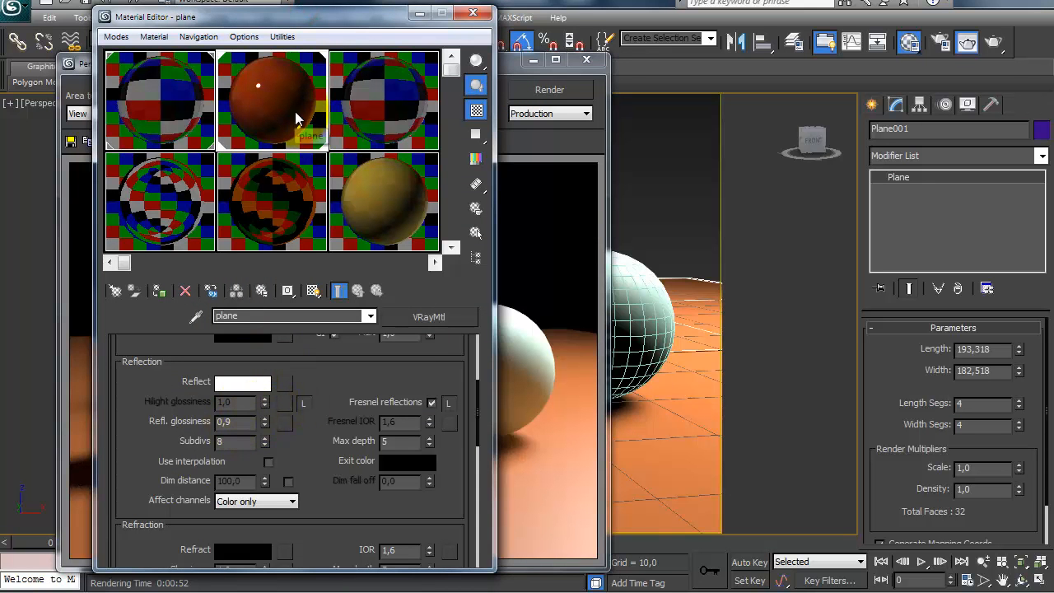
{"action": "left_click", "coordinate": [159, 79]}
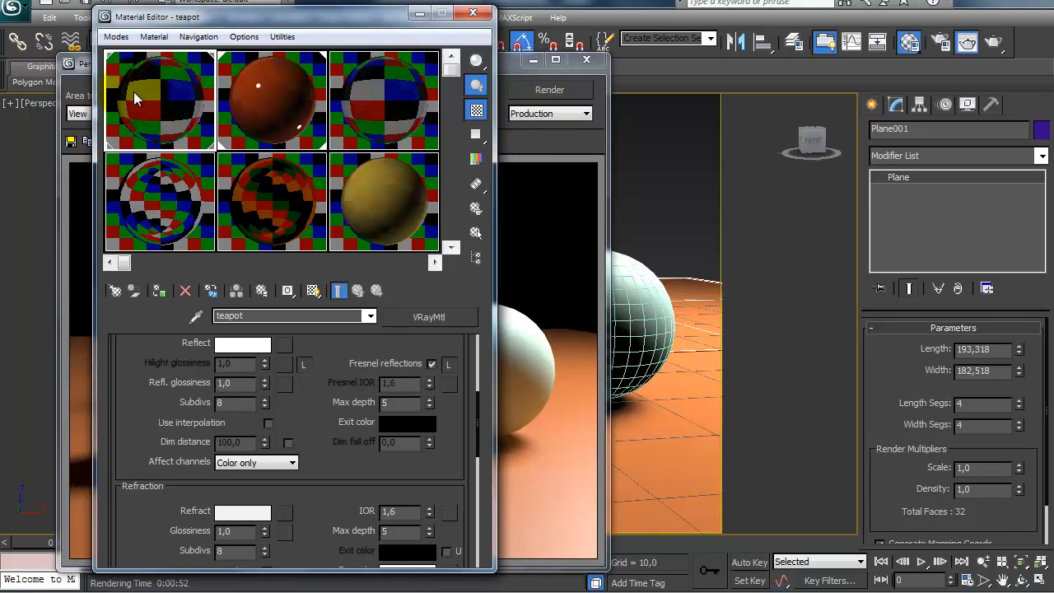
{"action": "double_click", "coordinate": [138, 108]}
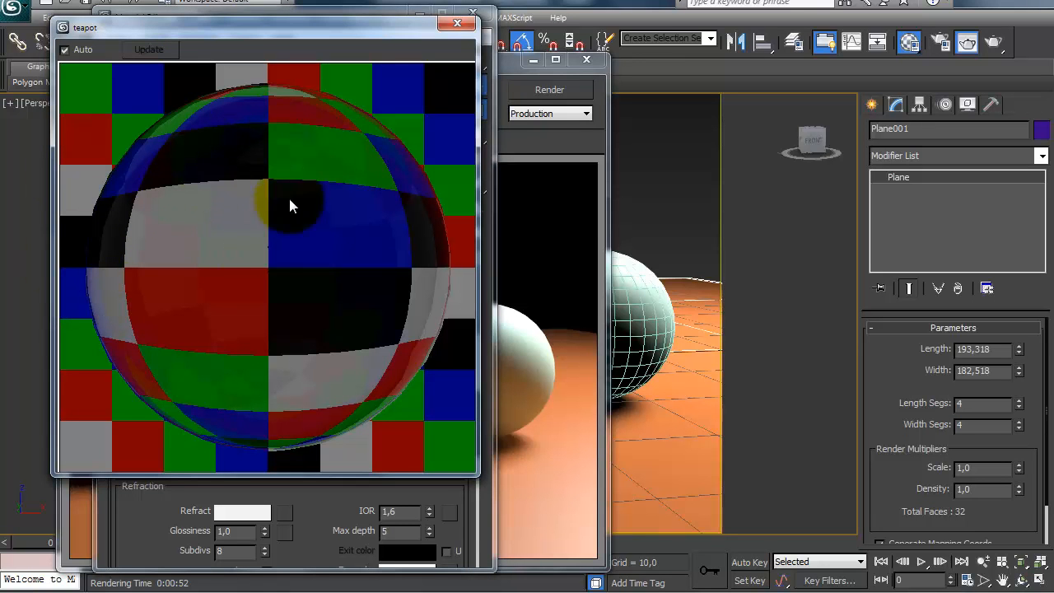
{"action": "left_click", "coordinate": [455, 23]}
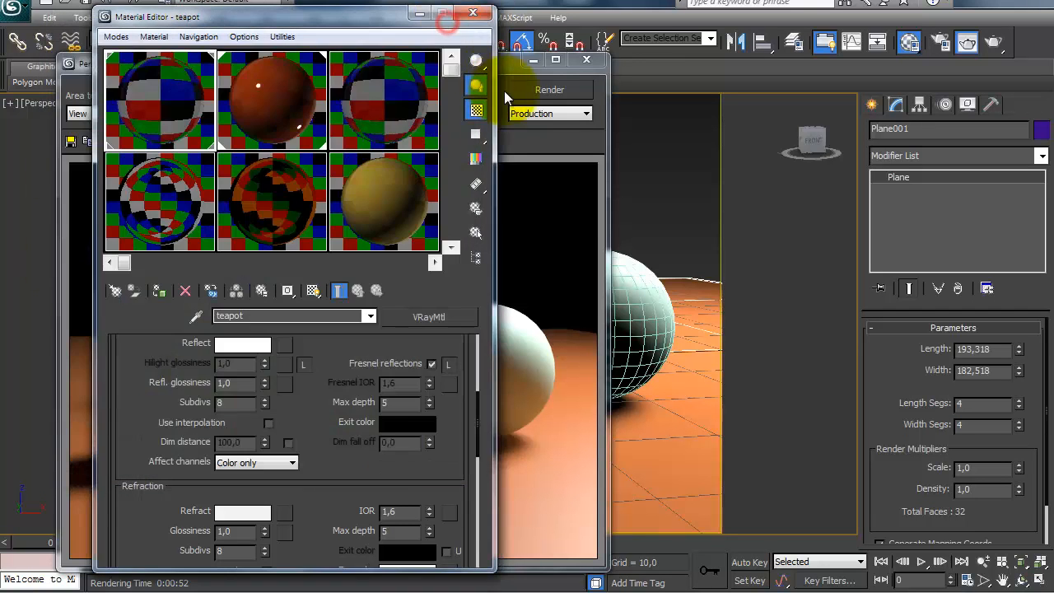
{"action": "left_click", "coordinate": [500, 69]}
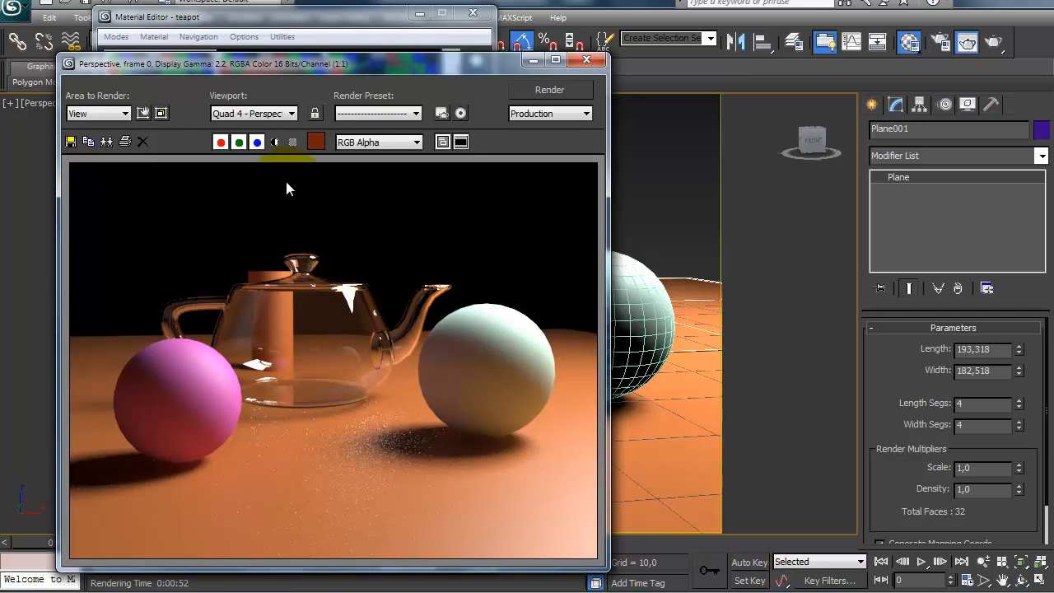
Step: Render the perspective view with the updated plane material and compare the floor's reflections with its sample sphere and glossiness setting
{"action": "left_click", "coordinate": [301, 23]}
{"action": "left_click", "coordinate": [224, 114]}
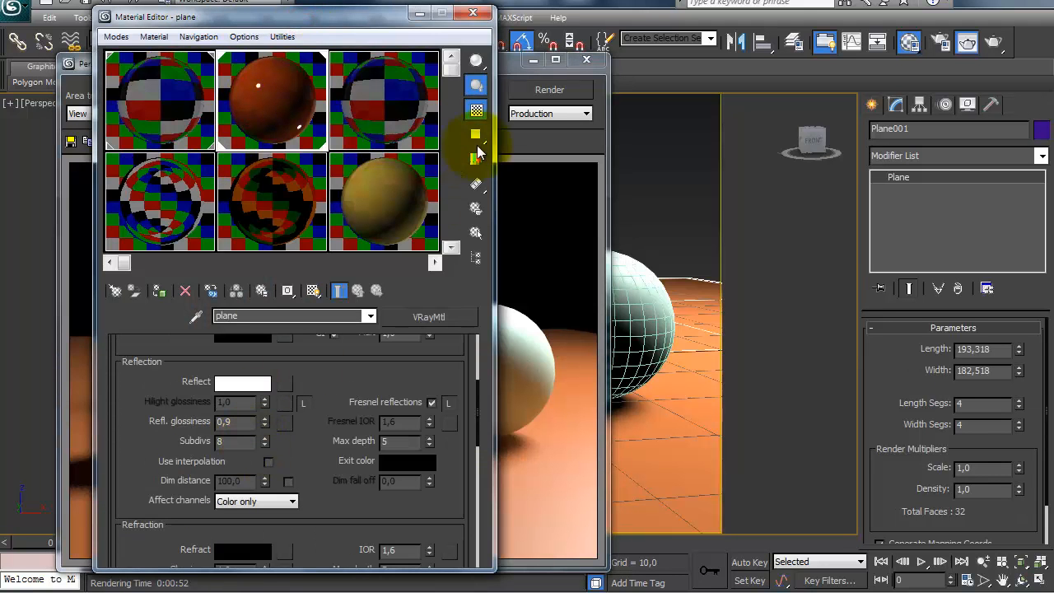
{"action": "left_click", "coordinate": [526, 94]}
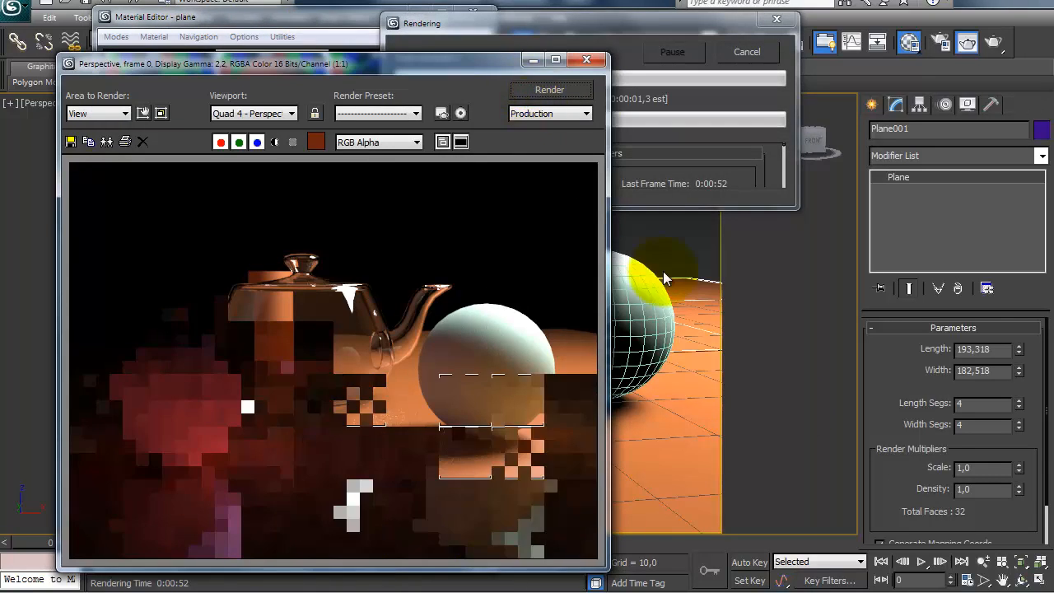
{"action": "left_click", "coordinate": [347, 25]}
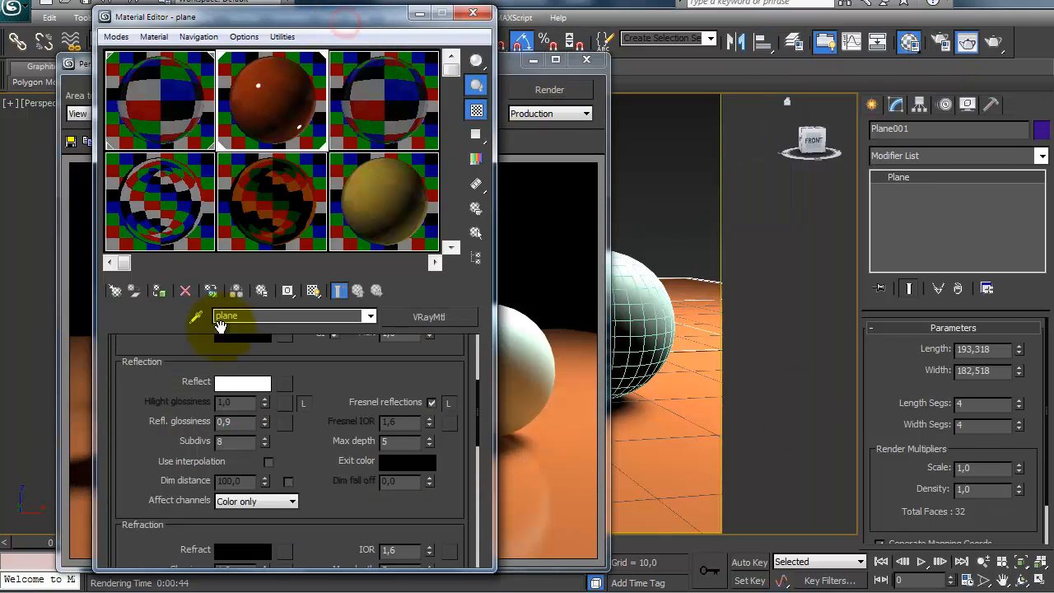
{"action": "left_click", "coordinate": [512, 69]}
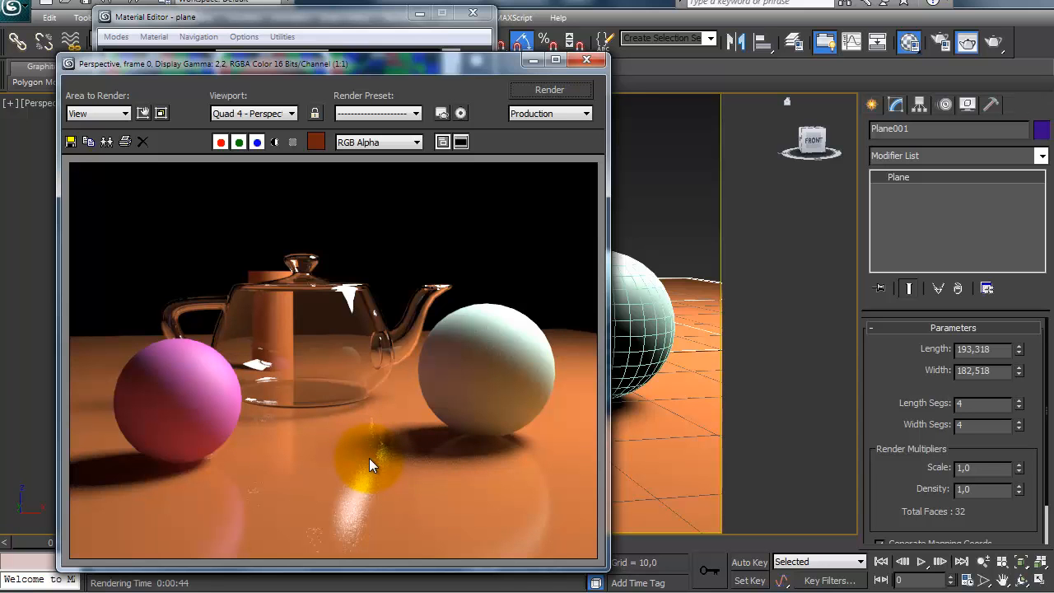
Step: Set the teapot material's refraction glossiness to 0,75
{"action": "left_click", "coordinate": [289, 25]}
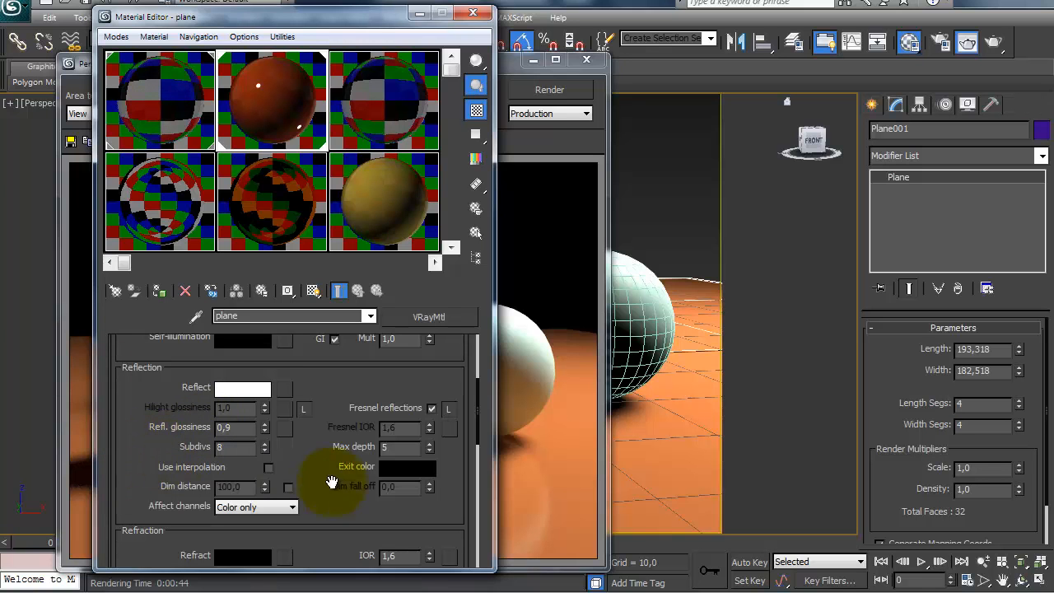
{"action": "scroll", "coordinate": [336, 473], "scroll_direction": "up", "scroll_amount": 1}
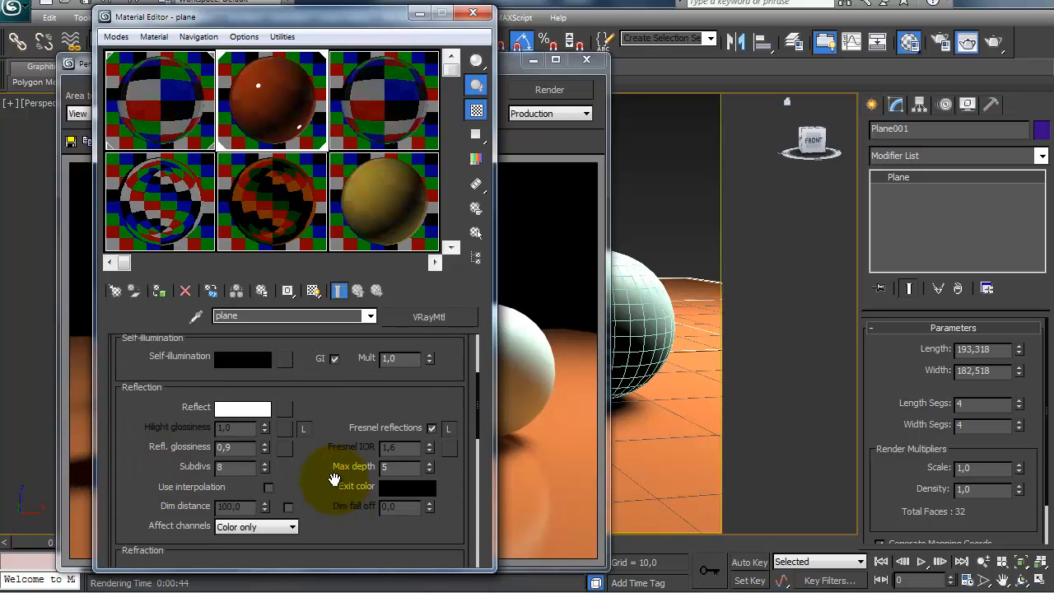
{"action": "scroll", "coordinate": [334, 473], "scroll_direction": "down", "scroll_amount": 7}
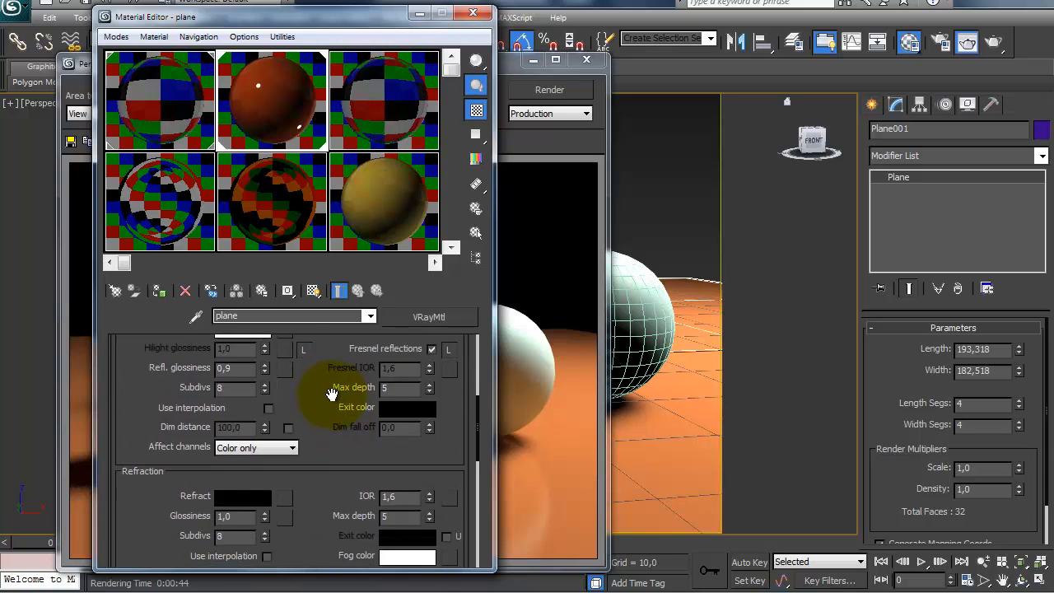
{"action": "scroll", "coordinate": [317, 486], "scroll_direction": "down", "scroll_amount": 1}
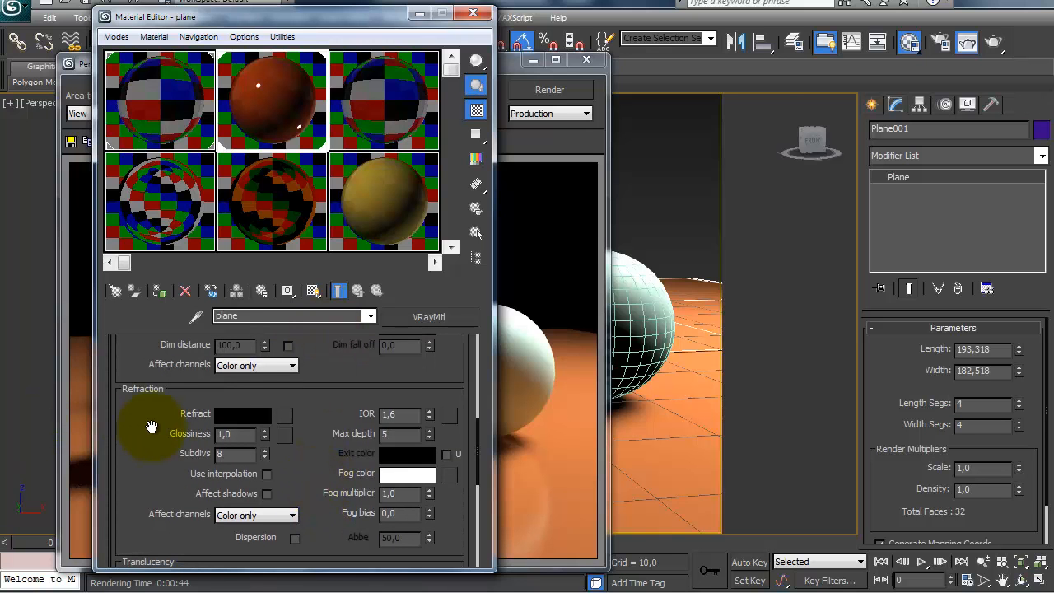
{"action": "left_click", "coordinate": [169, 108]}
{"action": "left_click_drag", "start_coordinate": [132, 404], "coordinate": [132, 342]}
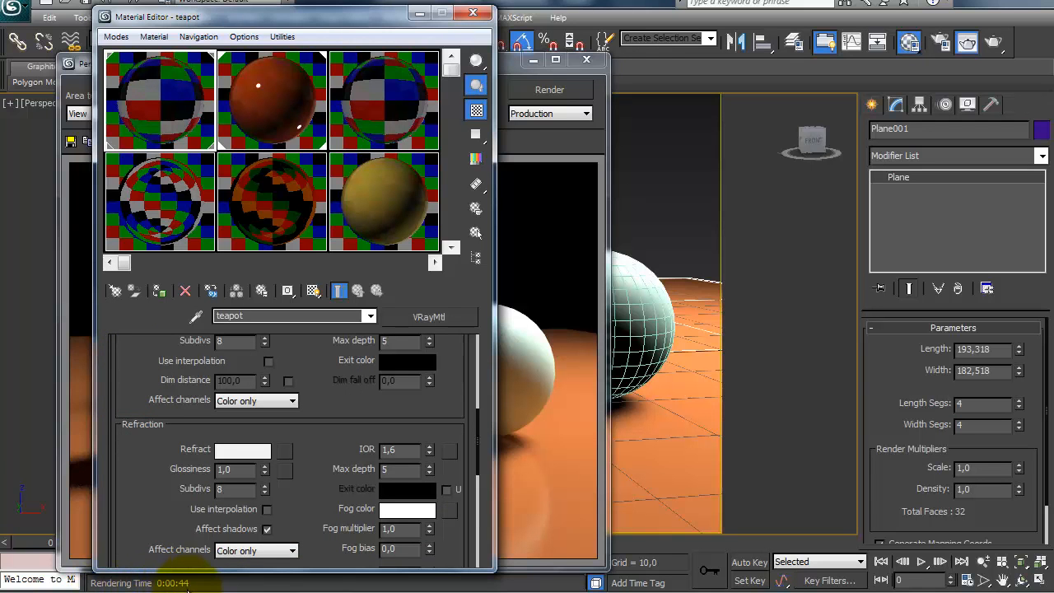
{"action": "left_click_drag", "start_coordinate": [122, 446], "coordinate": [118, 404]}
{"action": "left_click_drag", "start_coordinate": [138, 450], "coordinate": [141, 440]}
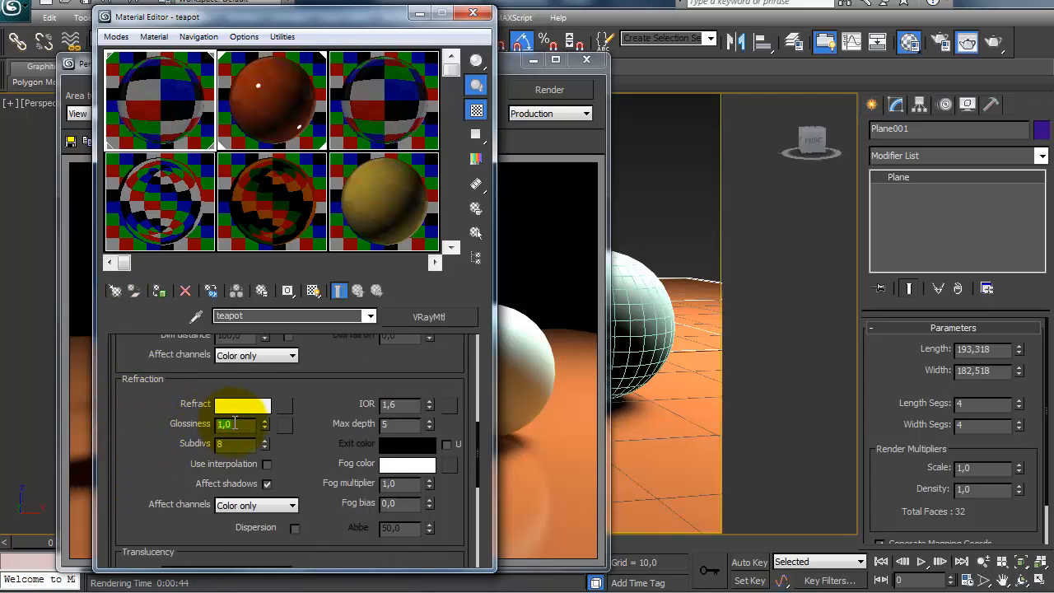
{"action": "left_click_drag", "start_coordinate": [140, 436], "coordinate": [140, 424]}
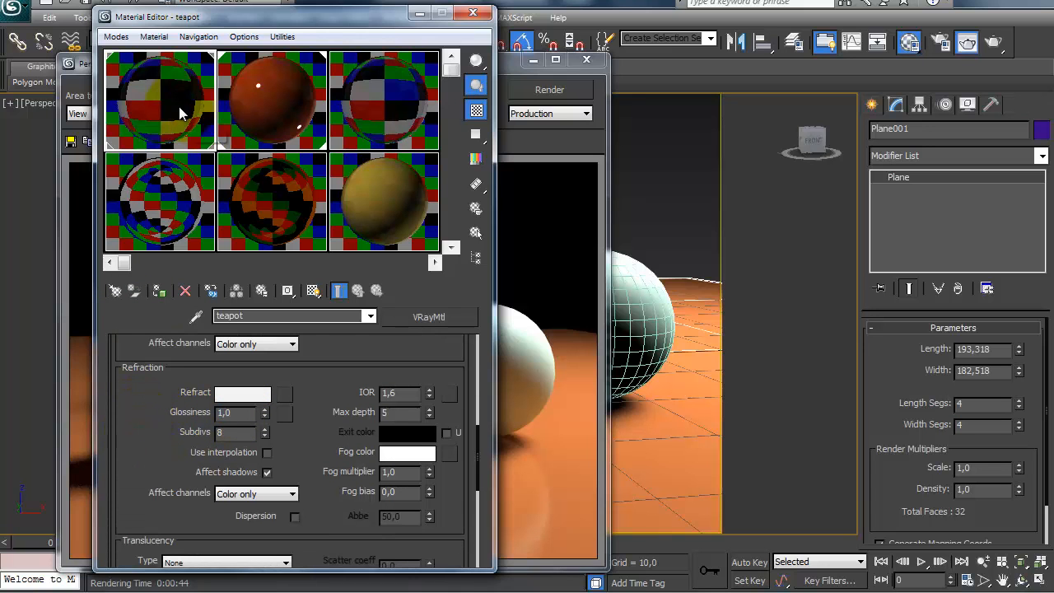
{"action": "left_click", "coordinate": [237, 411]}
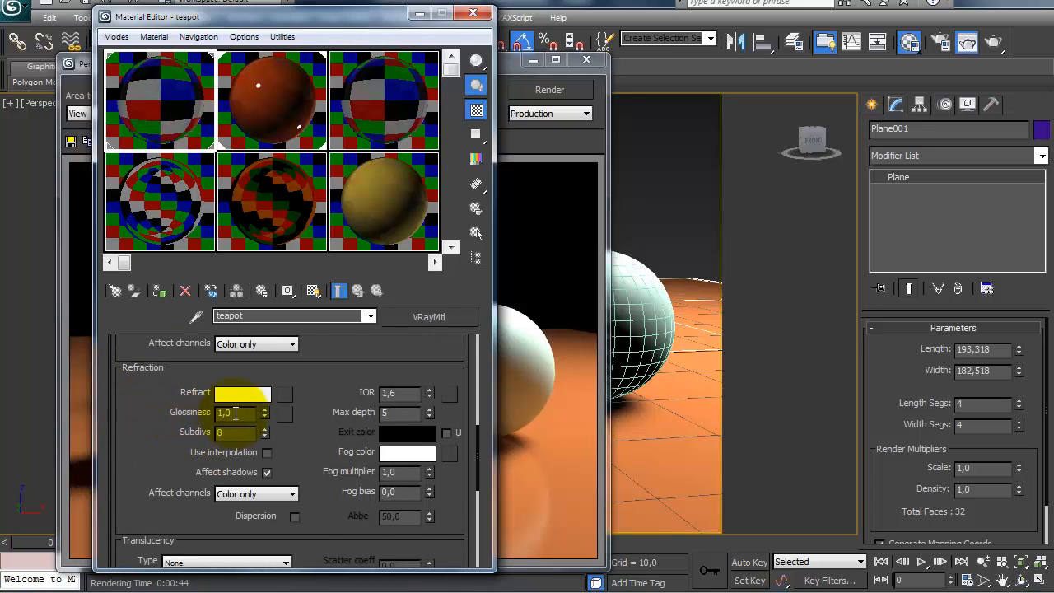
{"action": "key", "text": "BackSpace"}
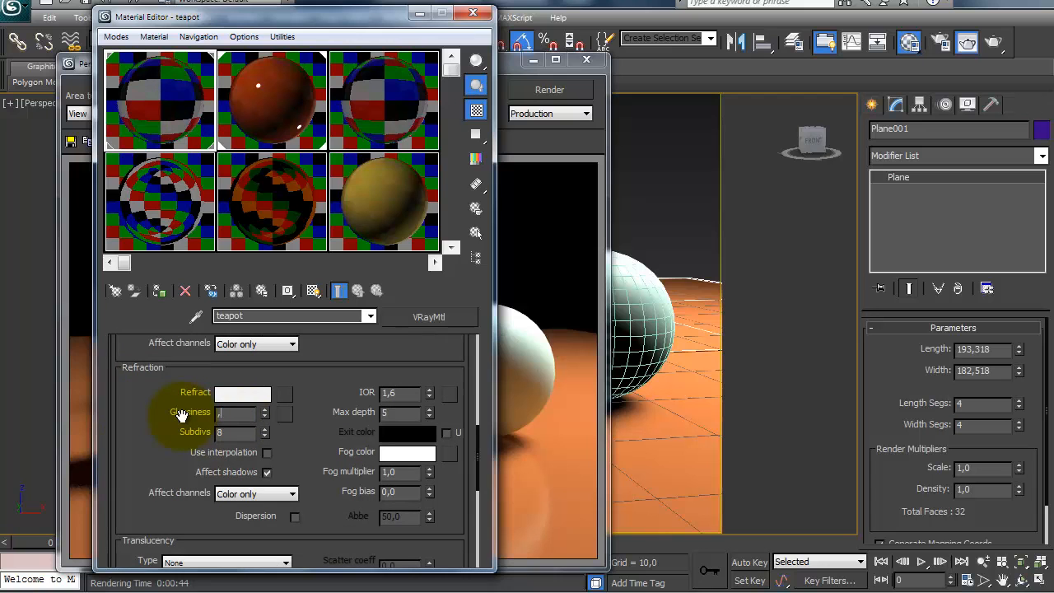
{"action": "type", "text": ",75"}
{"action": "key", "text": "Return"}
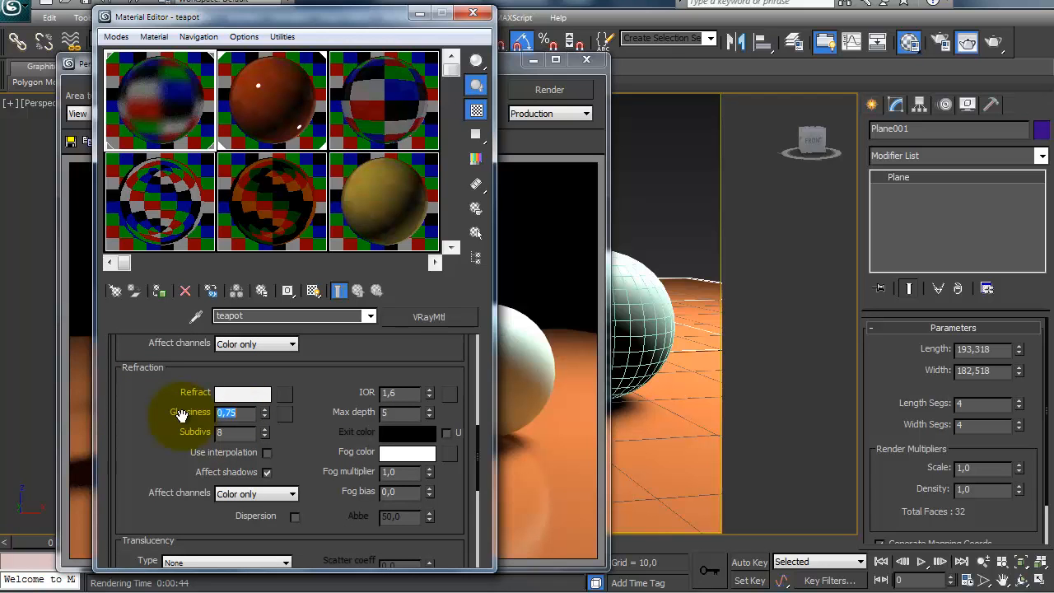
Step: Inspect the teapot material's sample in an enlarged preview and render the perspective view with the blurred refraction
{"action": "double_click", "coordinate": [150, 78]}
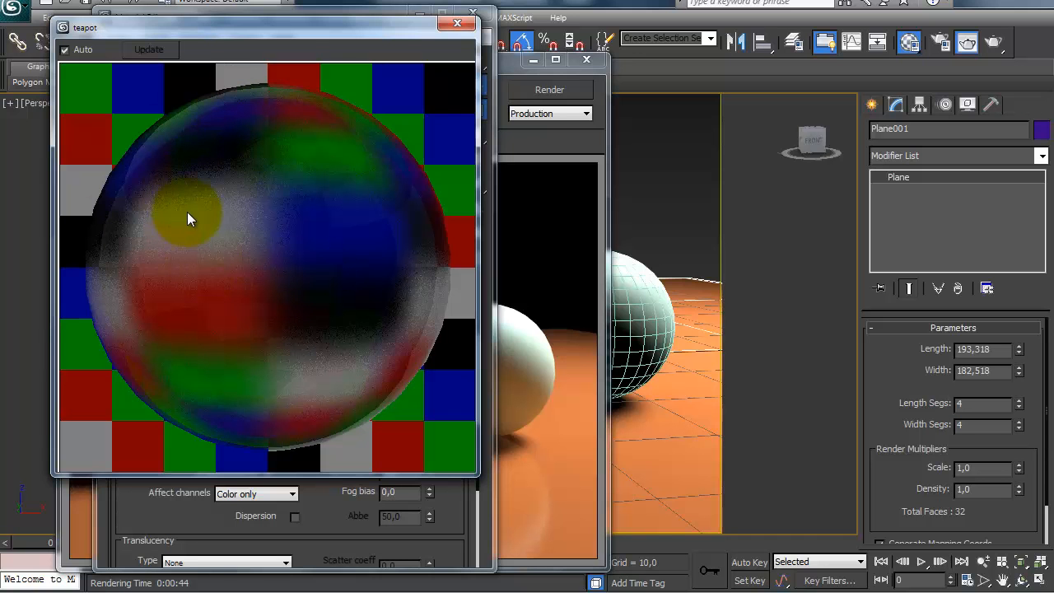
{"action": "left_click", "coordinate": [458, 27]}
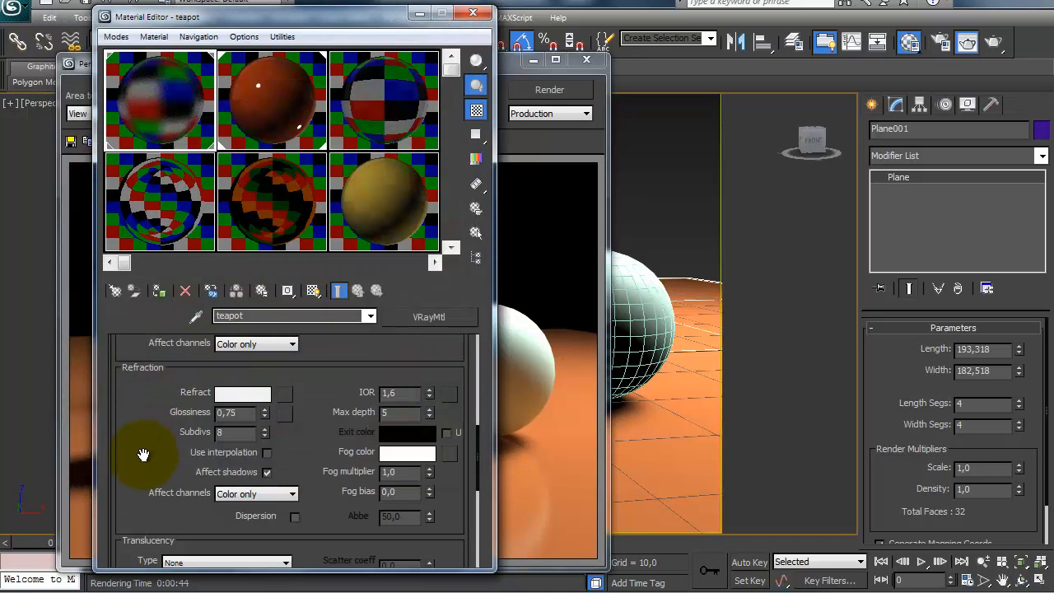
{"action": "left_click", "coordinate": [536, 89]}
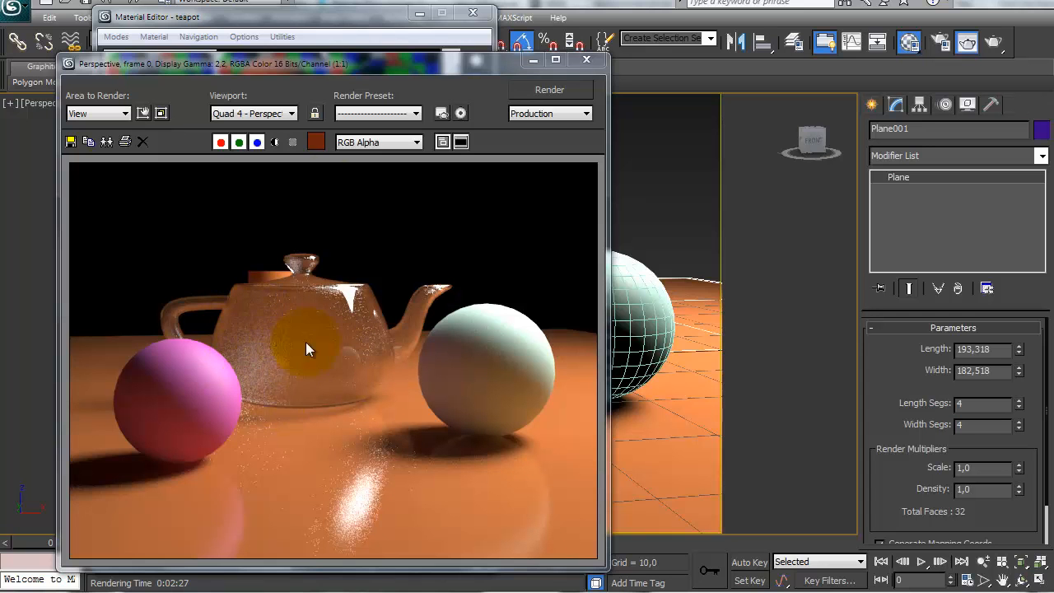
Step: Set the teapot material's reflection glossiness to 0,85
{"action": "left_click", "coordinate": [269, 20]}
{"action": "left_click_drag", "start_coordinate": [138, 414], "coordinate": [141, 505]}
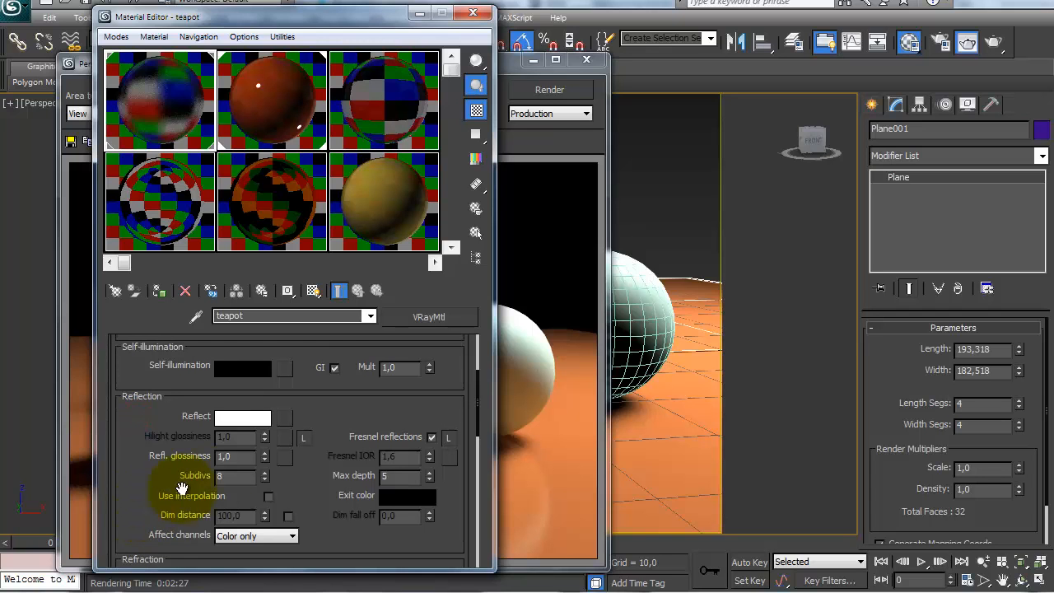
{"action": "left_click", "coordinate": [238, 454]}
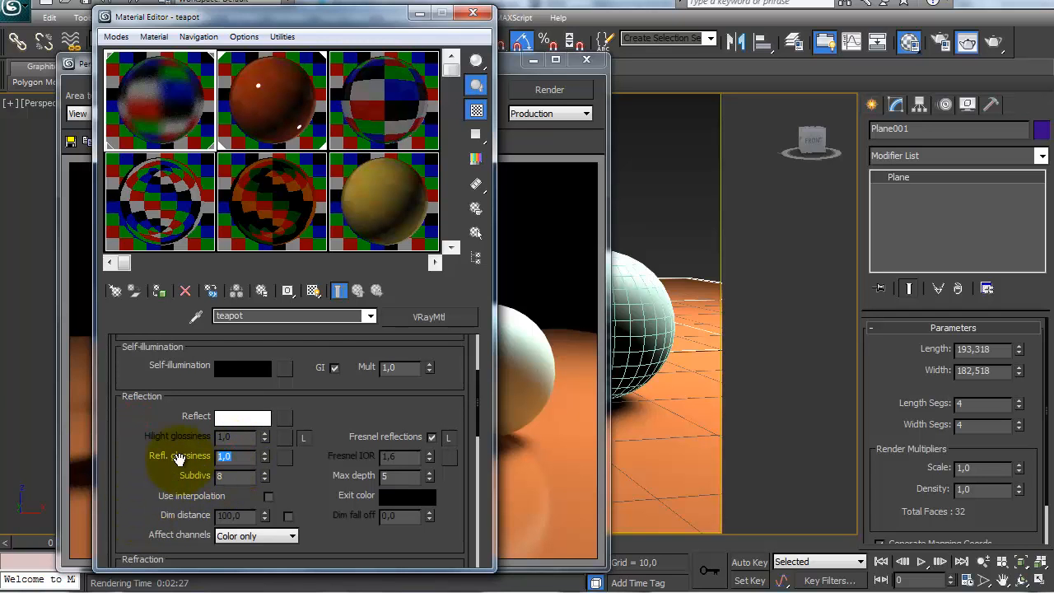
{"action": "type", "text": "0,85"}
{"action": "key", "text": "Return"}
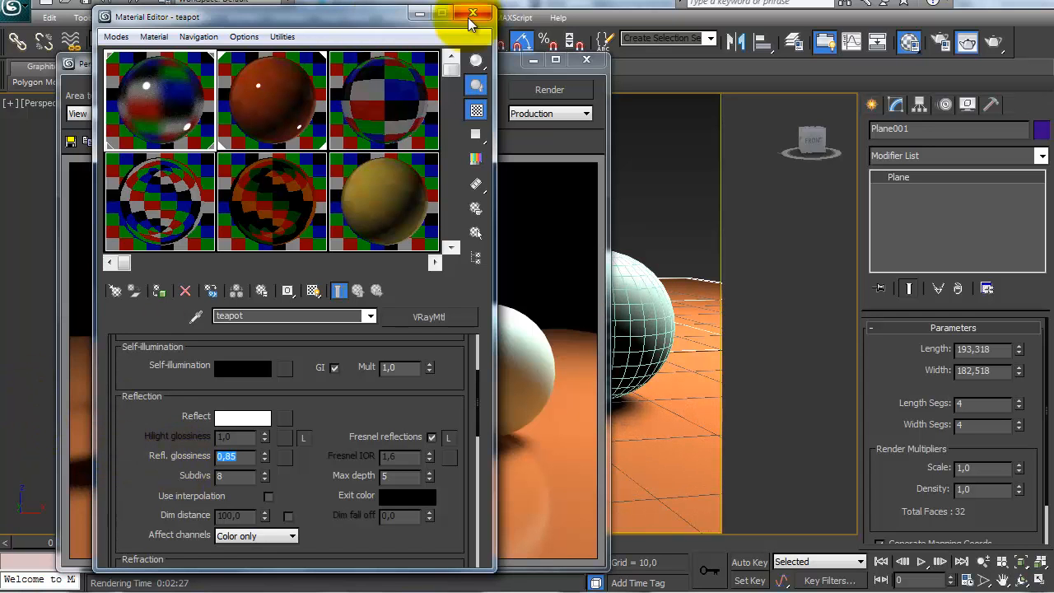
Step: Set the teapot material's refraction glossiness to 0,85 and render the perspective view again
{"action": "left_click_drag", "start_coordinate": [136, 486], "coordinate": [141, 370]}
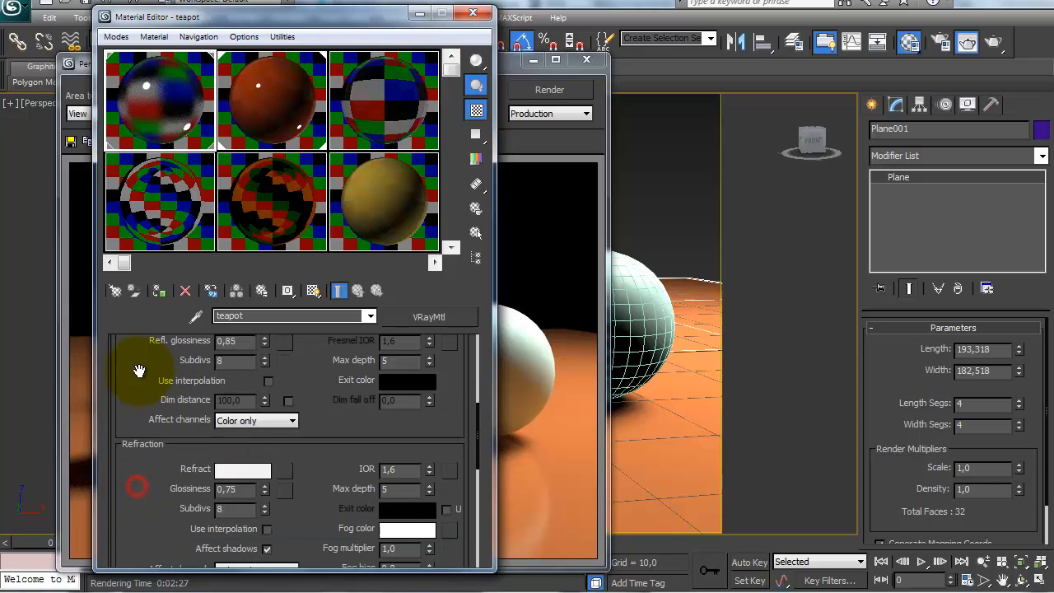
{"action": "left_click_drag", "start_coordinate": [232, 487], "coordinate": [233, 491]}
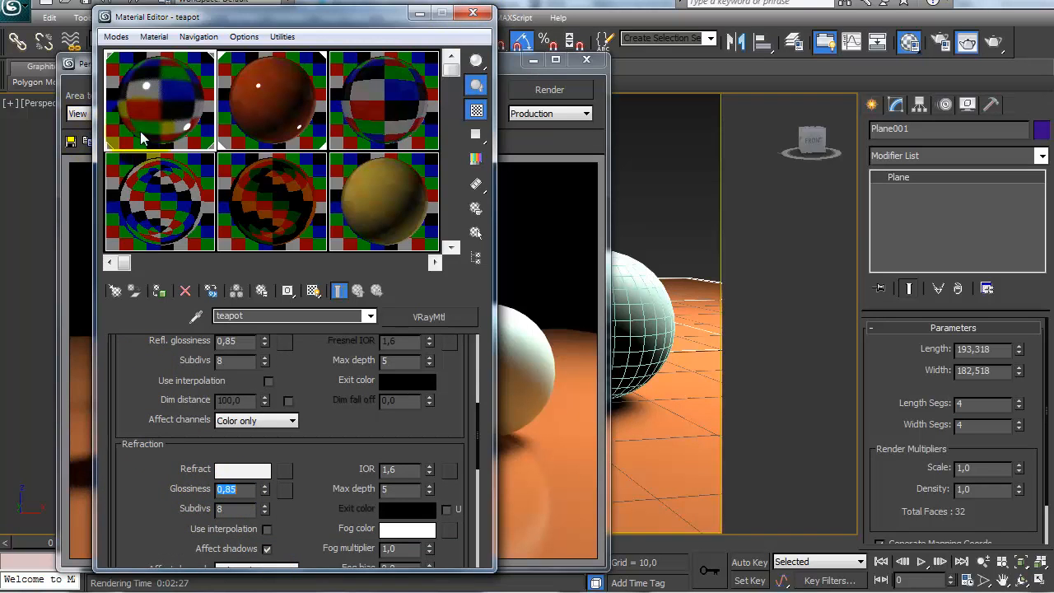
{"action": "left_click", "coordinate": [550, 89]}
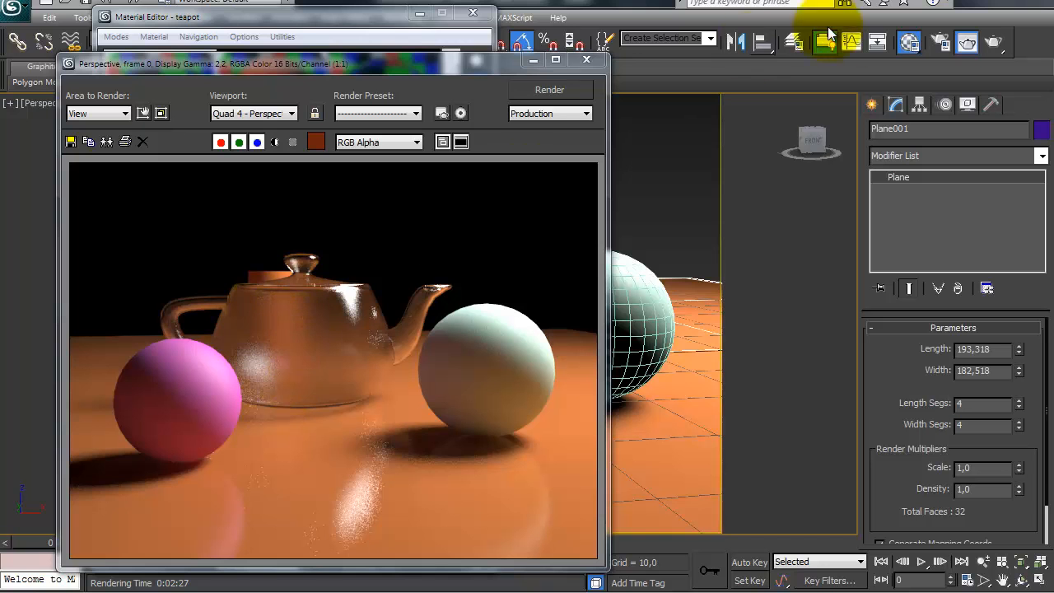
Step: Compare the rendered frosted teapot with its material's refraction glossiness, and review the diffuse, reflection and refraction settings
{"action": "left_click", "coordinate": [346, 8]}
{"action": "left_click_drag", "start_coordinate": [152, 457], "coordinate": [154, 407]}
{"action": "double_click", "coordinate": [235, 440]}
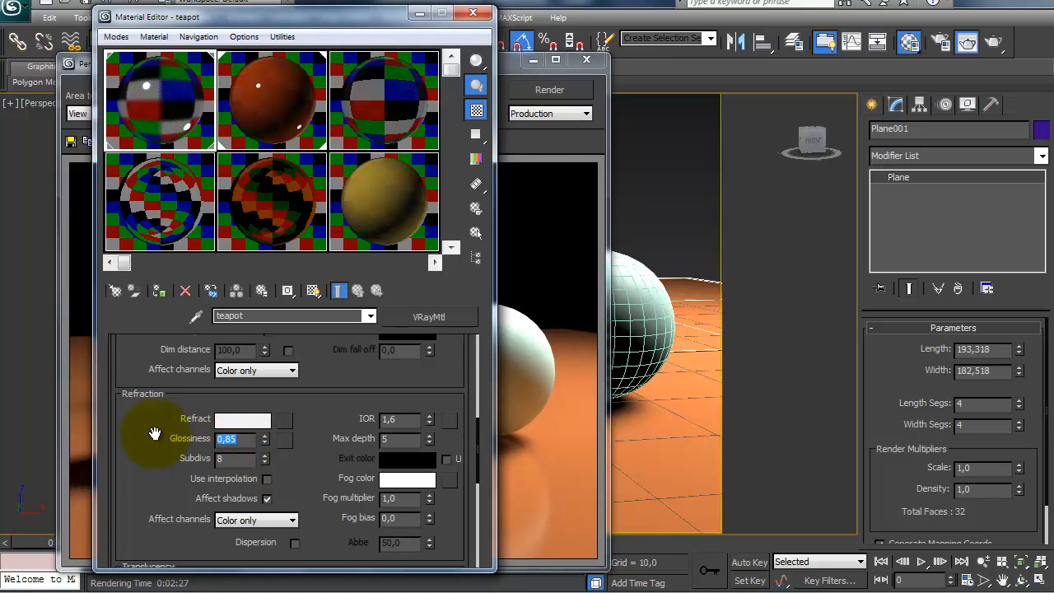
{"action": "left_click", "coordinate": [472, 12]}
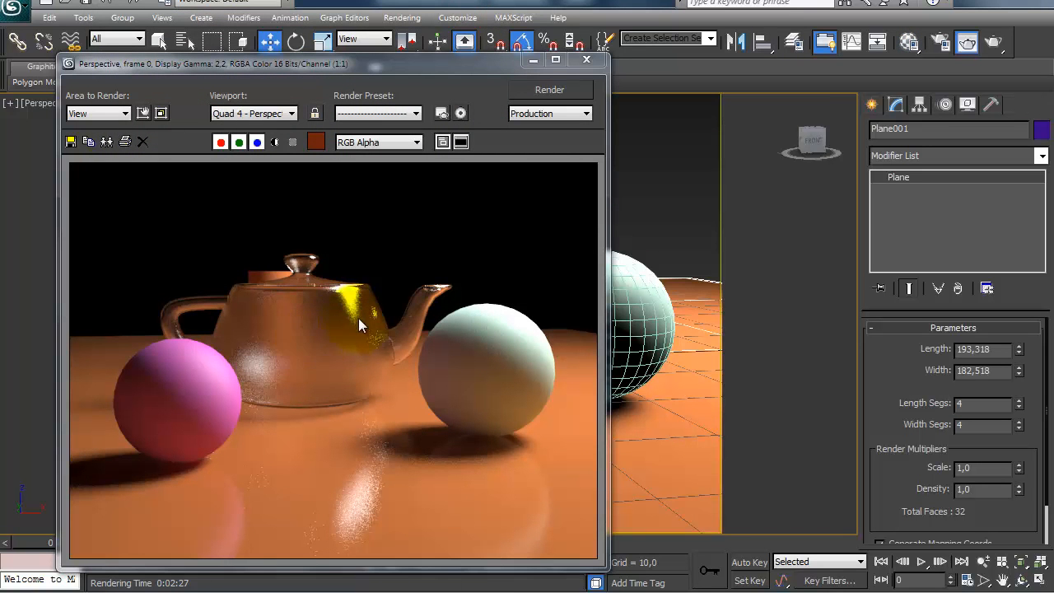
{"action": "left_click", "coordinate": [904, 44]}
{"action": "left_click_drag", "start_coordinate": [145, 425], "coordinate": [143, 401]}
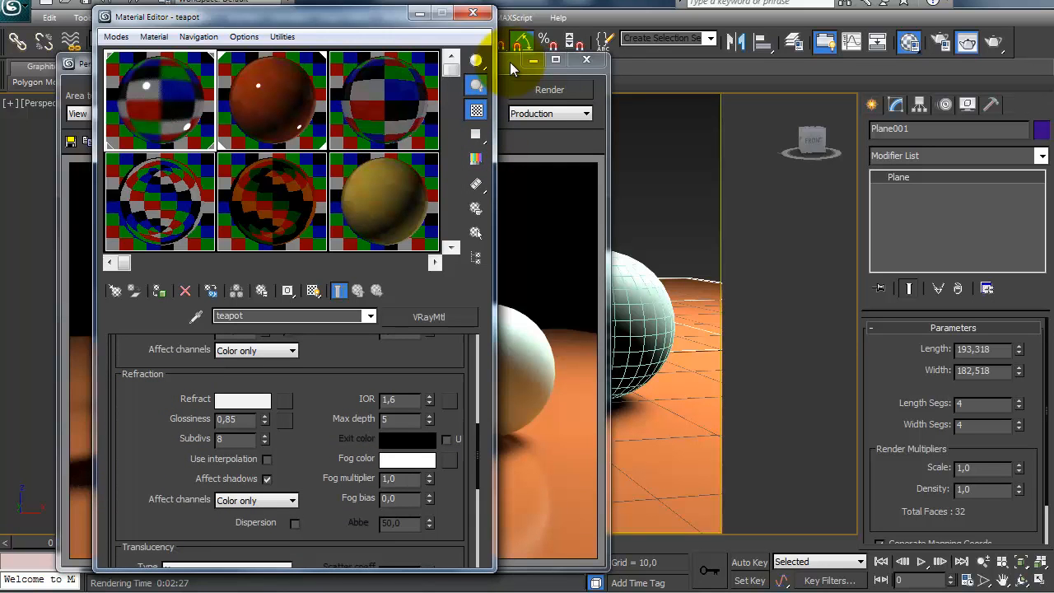
{"action": "left_click_drag", "start_coordinate": [145, 377], "coordinate": [146, 523]}
{"action": "left_click_drag", "start_coordinate": [156, 435], "coordinate": [150, 393]}
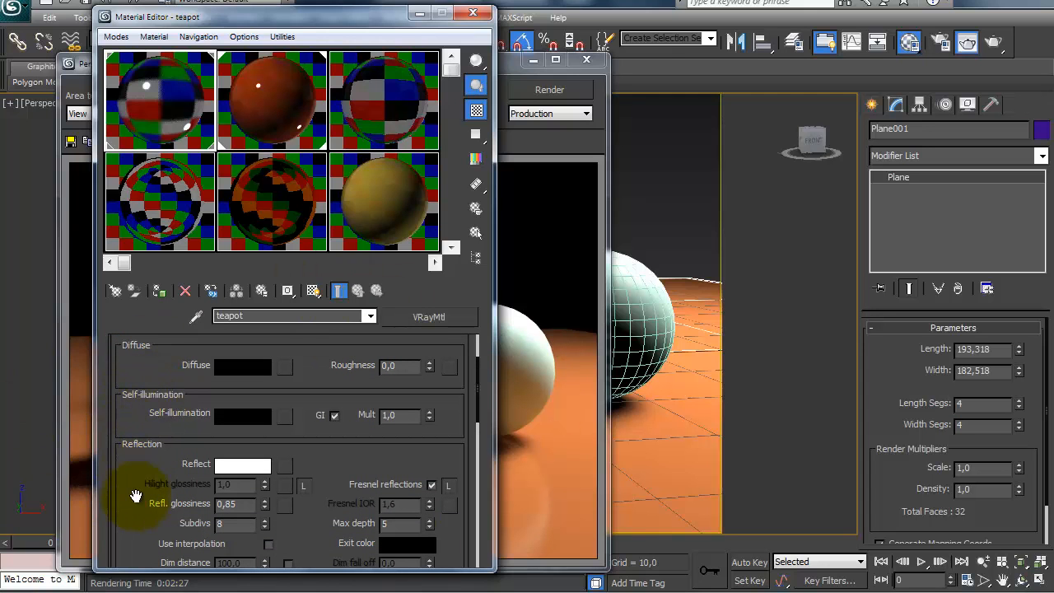
{"action": "scroll", "coordinate": [132, 423], "scroll_direction": "down", "scroll_amount": 3}
{"action": "left_click_drag", "start_coordinate": [142, 402], "coordinate": [142, 279]}
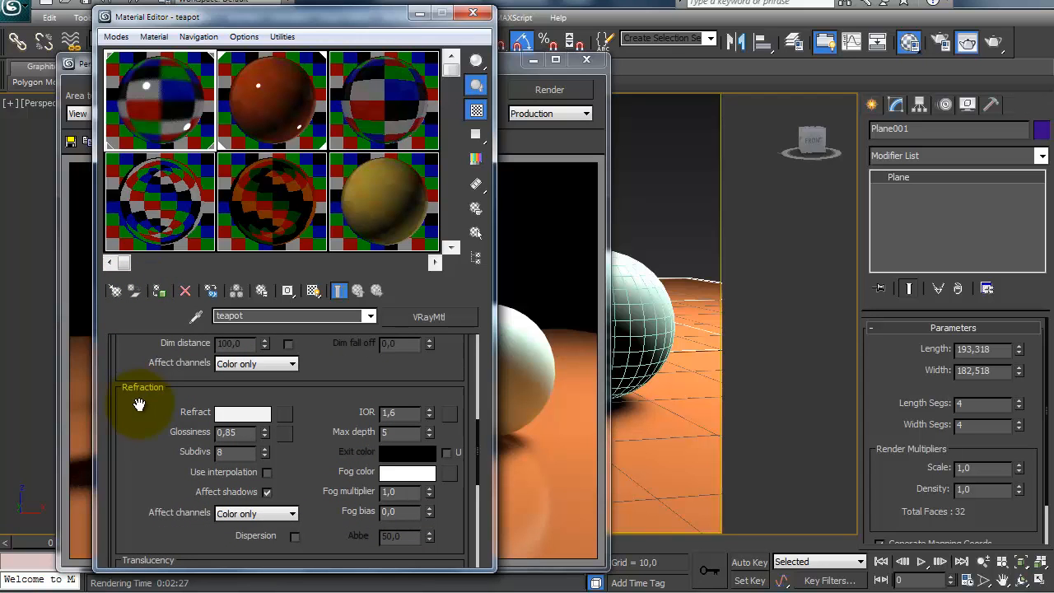